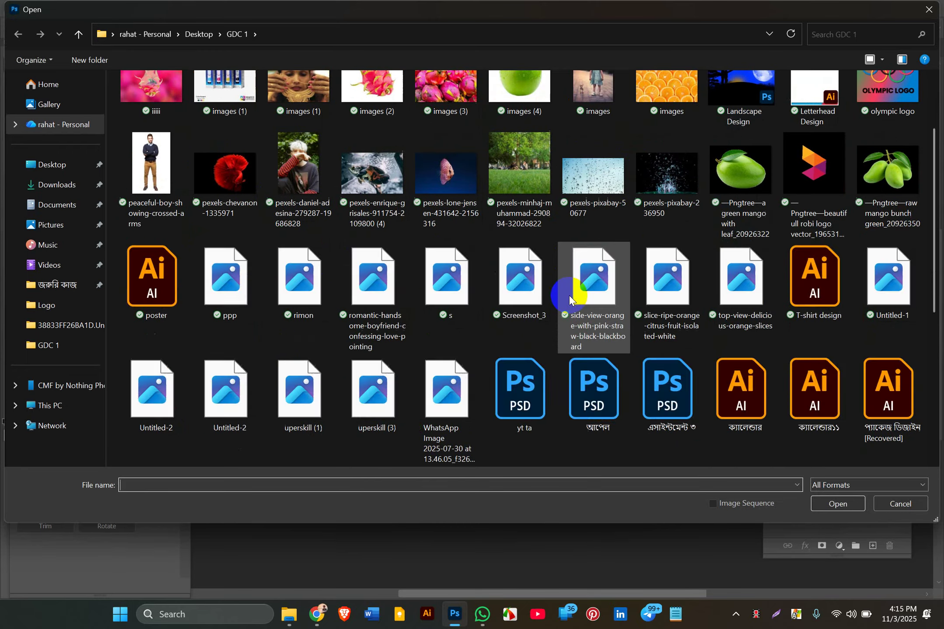
# Open the orange images download (1), download (2) and images together from the GDC 1 folder.
pyautogui.scroll(3, 568, 294)
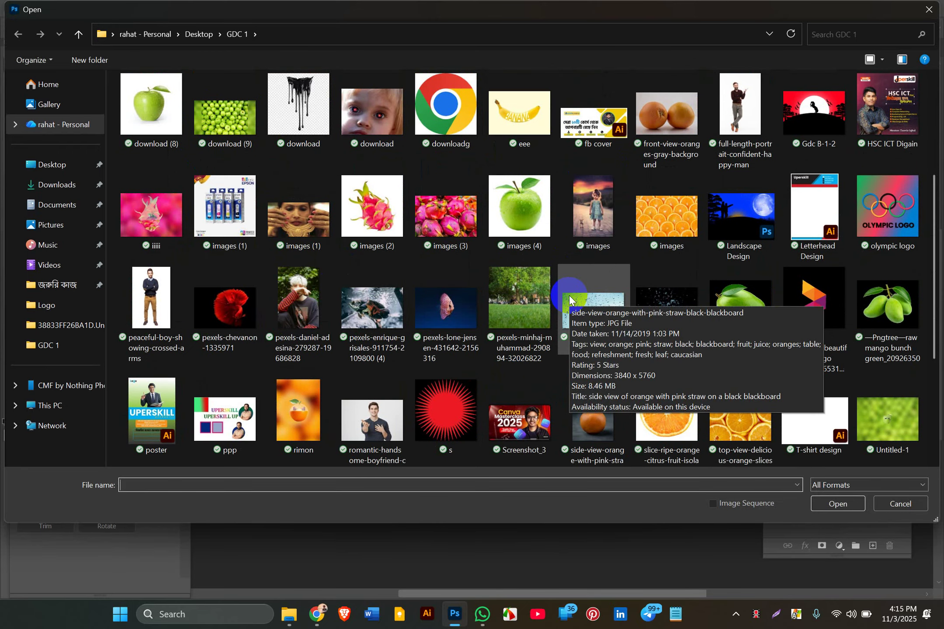
pyautogui.scroll(-4, 567, 382)
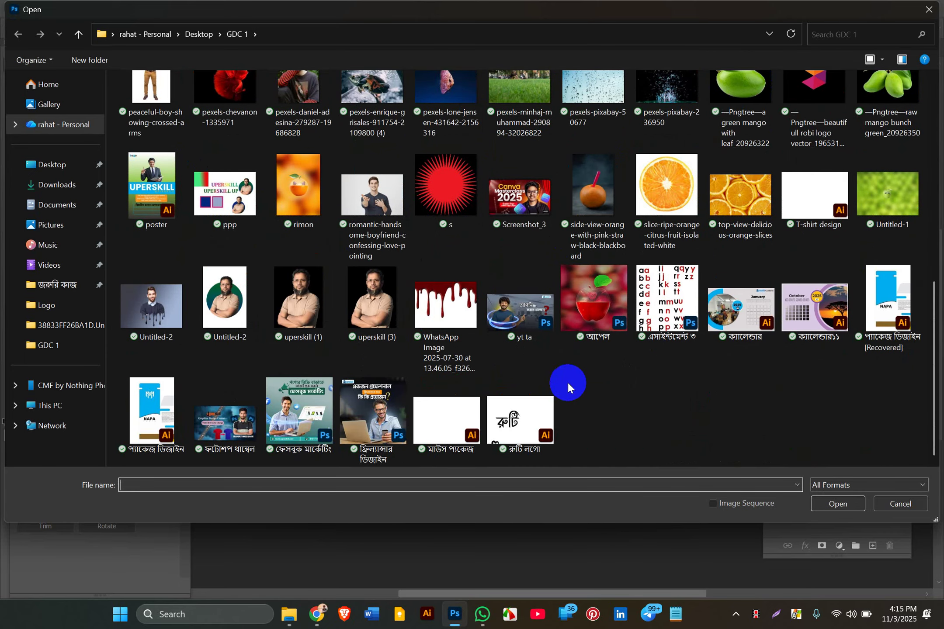
pyautogui.scroll(2, 567, 382)
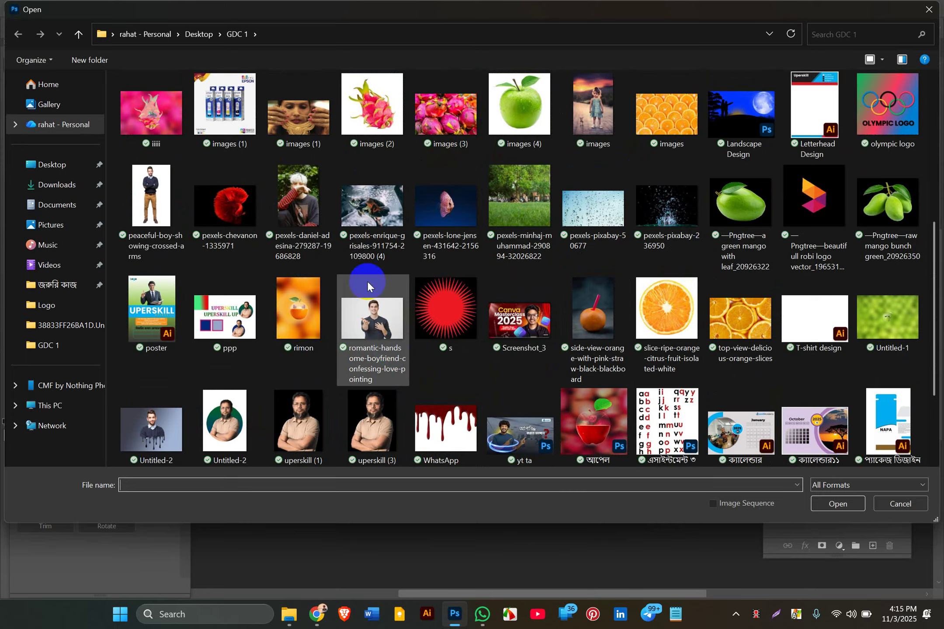
pyautogui.scroll(3, 367, 280)
pyautogui.click(443, 105)
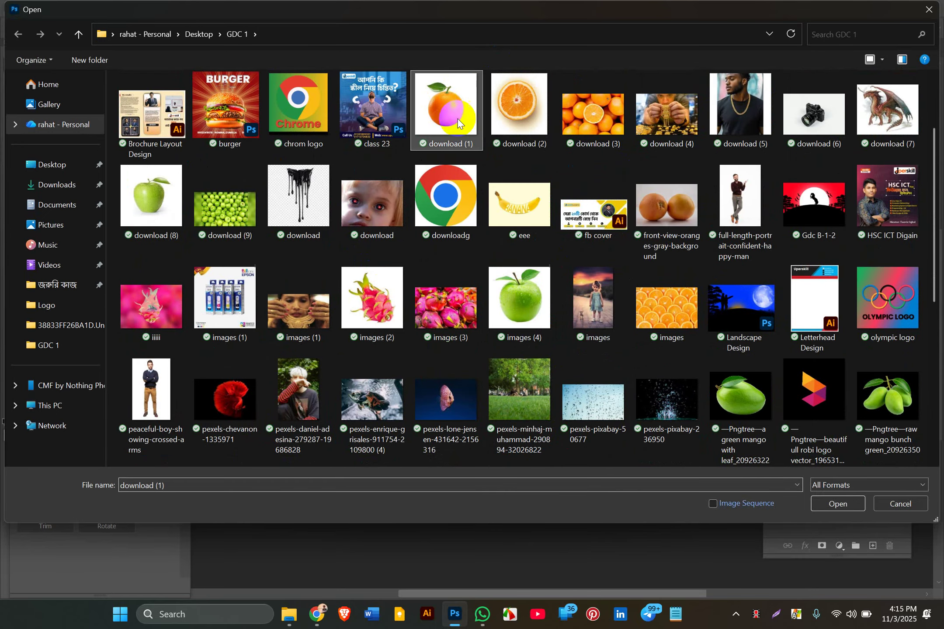
pyautogui.keyDown('ctrl'); pyautogui.click(511, 131); pyautogui.keyUp('ctrl')
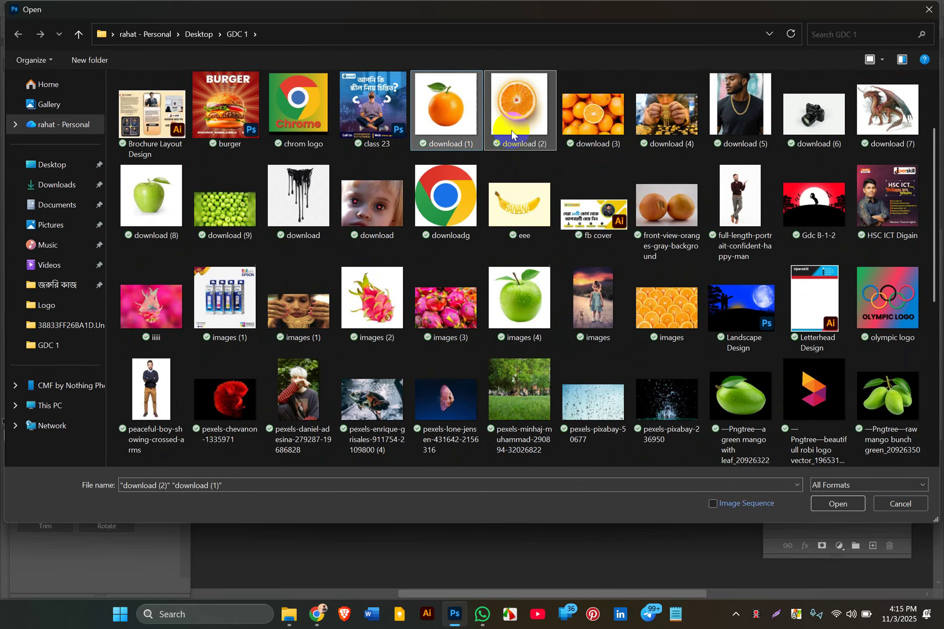
pyautogui.keyDown('ctrl'); pyautogui.click(673, 302); pyautogui.keyUp('ctrl')
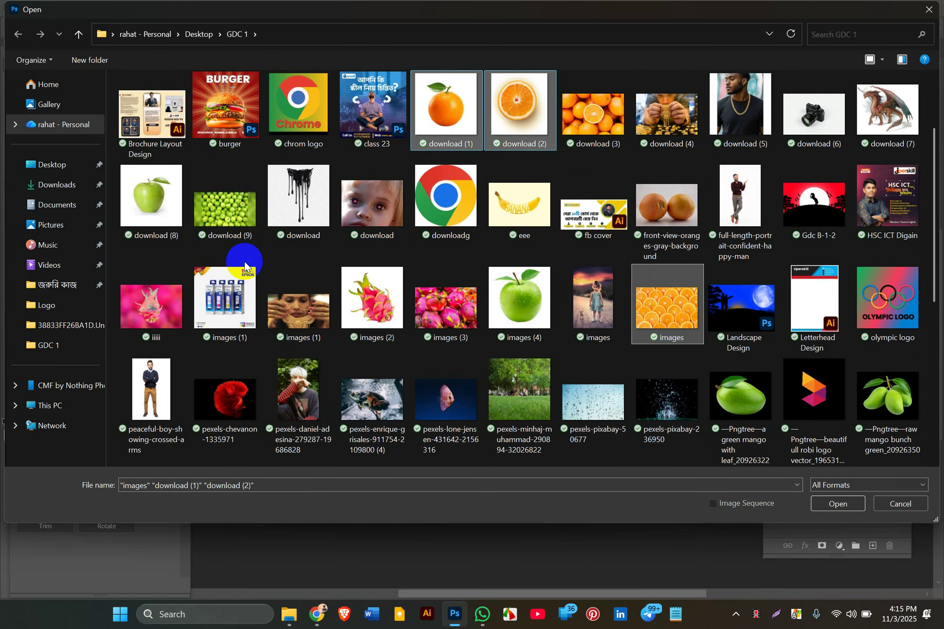
pyautogui.scroll(-5, 245, 265)
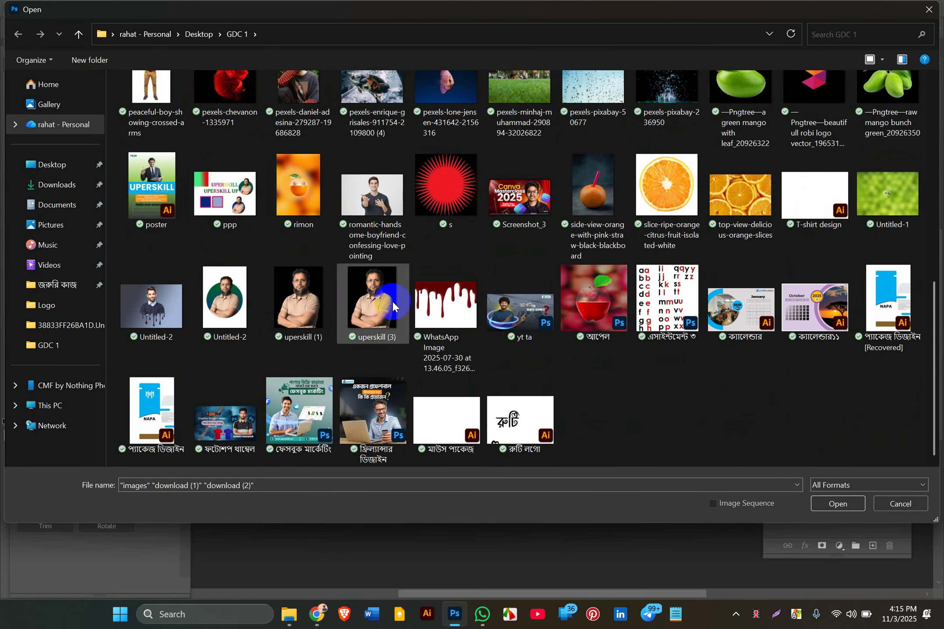
pyautogui.click(827, 503)
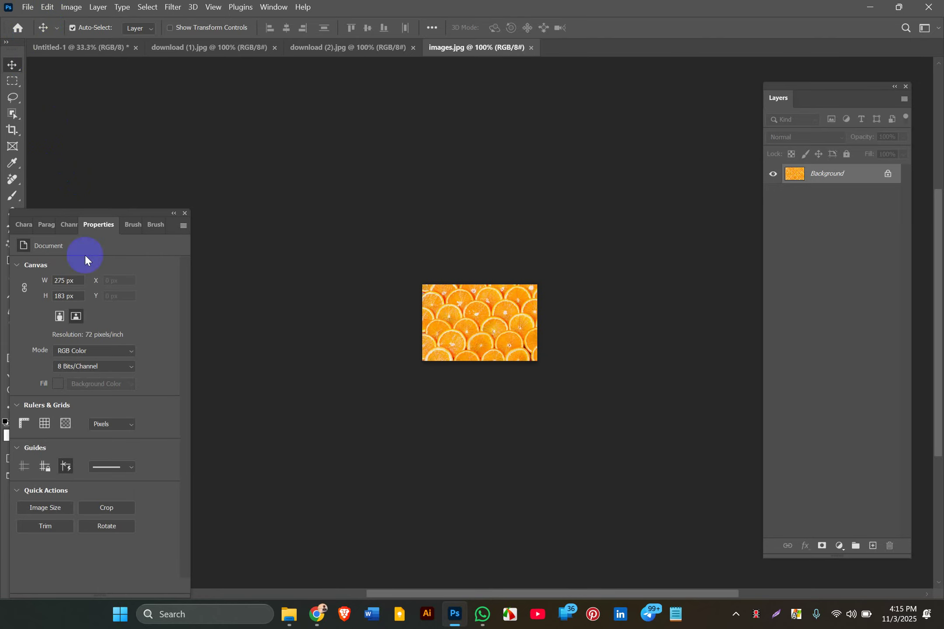
pyautogui.click(290, 617)
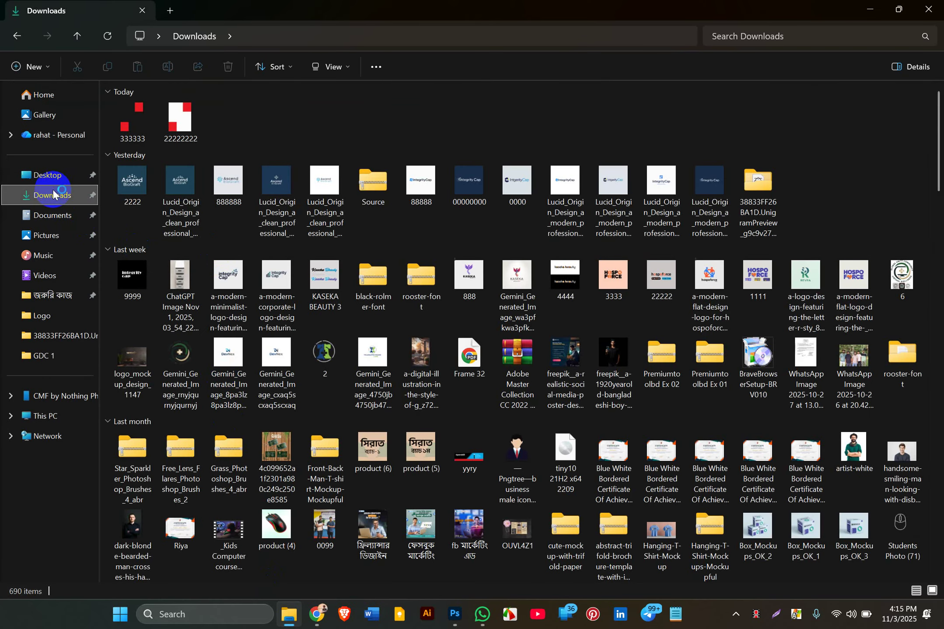
pyautogui.click(49, 175)
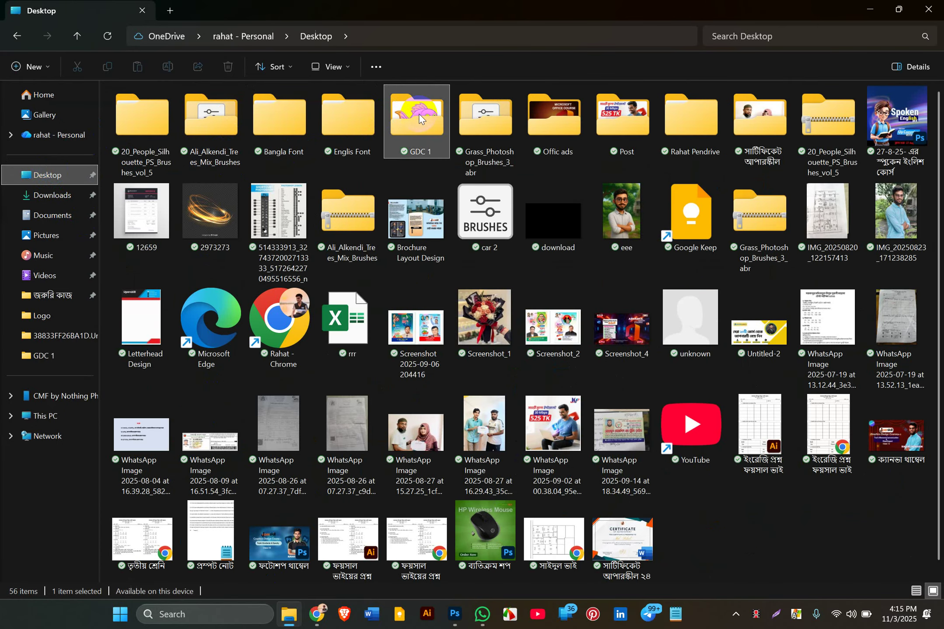
pyautogui.click(451, 612)
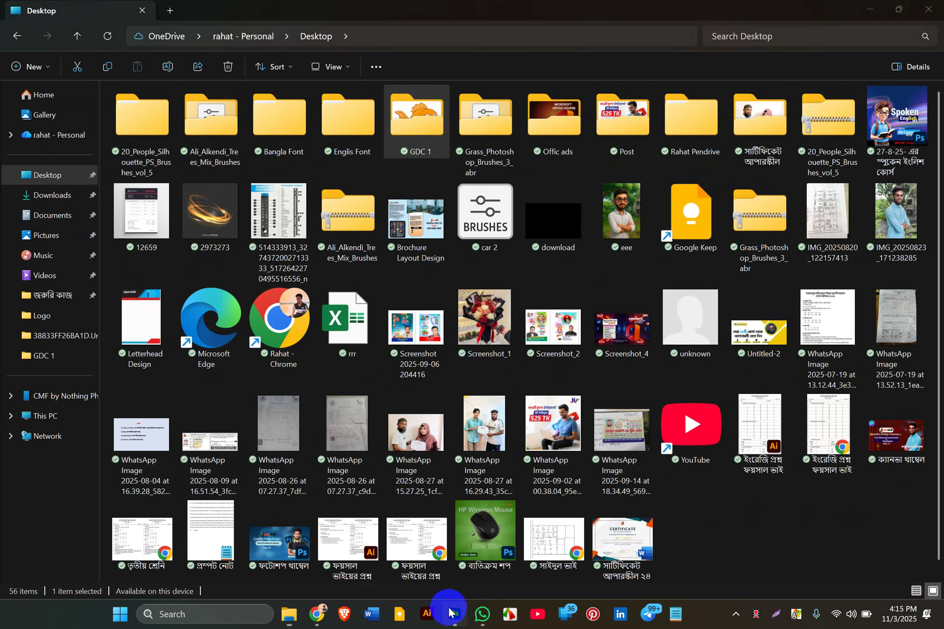
# Open the orange cartoon fish image 1111 from the GDC 1 folder.
pyautogui.click(22, 11)
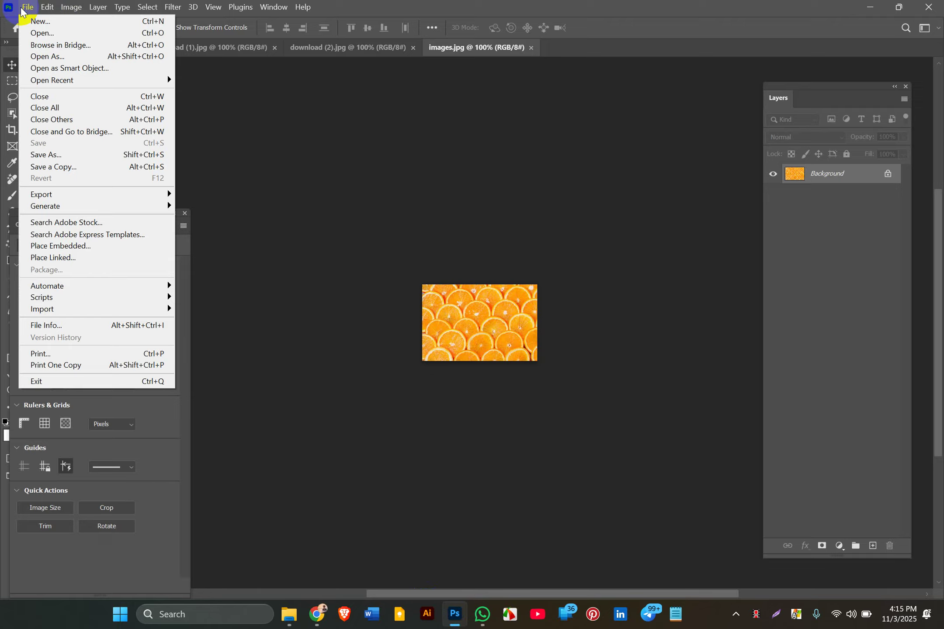
pyautogui.click(48, 18)
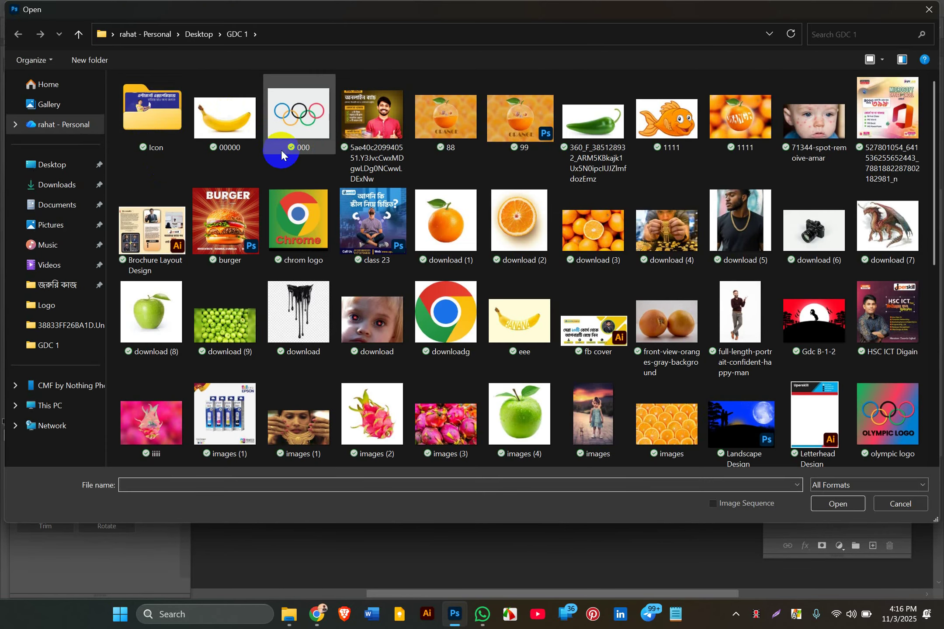
pyautogui.click(475, 142)
pyautogui.doubleClick(667, 122)
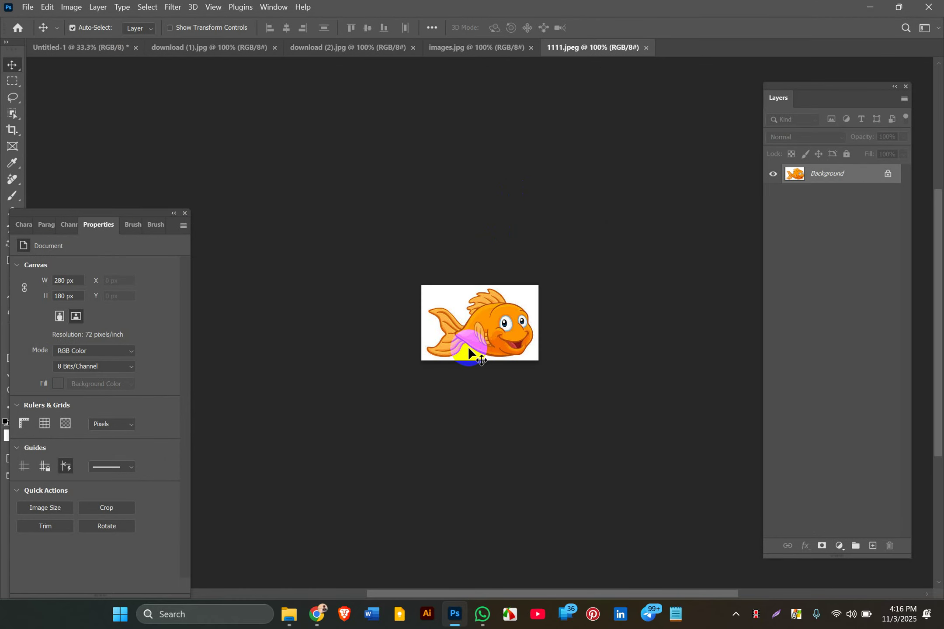
# Look through the opened pictures in images.jpg, download (2).jpg and download (1).jpg.
pyautogui.moveTo(438, 331); pyautogui.dragTo(493, 335)
pyautogui.click(476, 42)
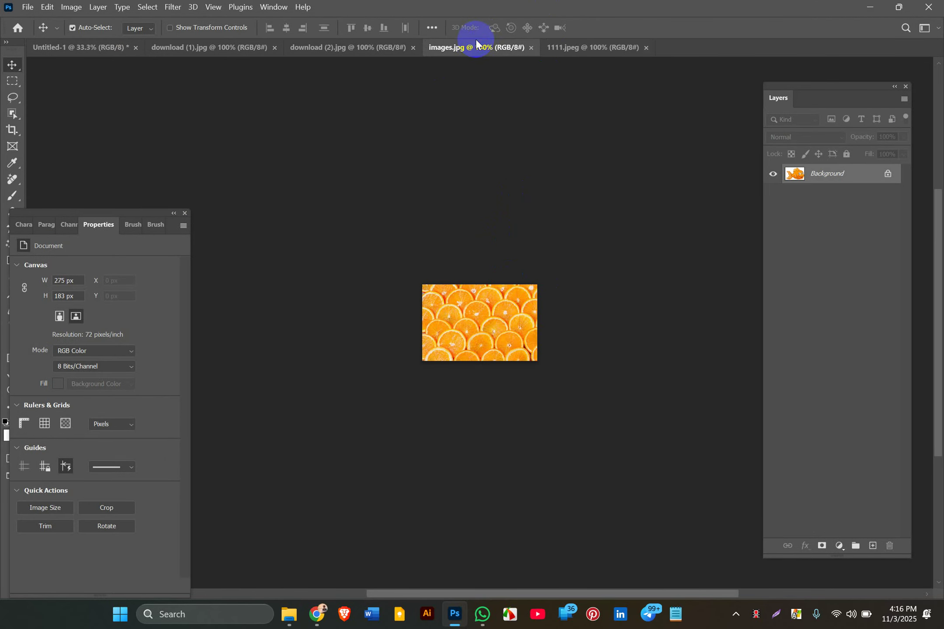
pyautogui.moveTo(459, 298)
pyautogui.mouseDown()
pyautogui.moveTo(460, 315)
pyautogui.moveTo(452, 289)
pyautogui.mouseUp()
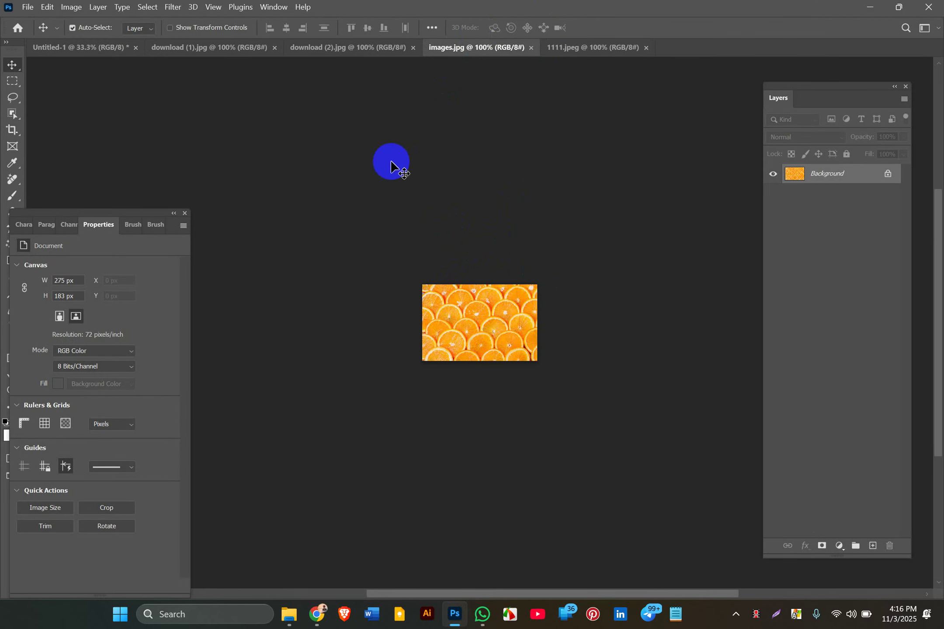
pyautogui.click(317, 52)
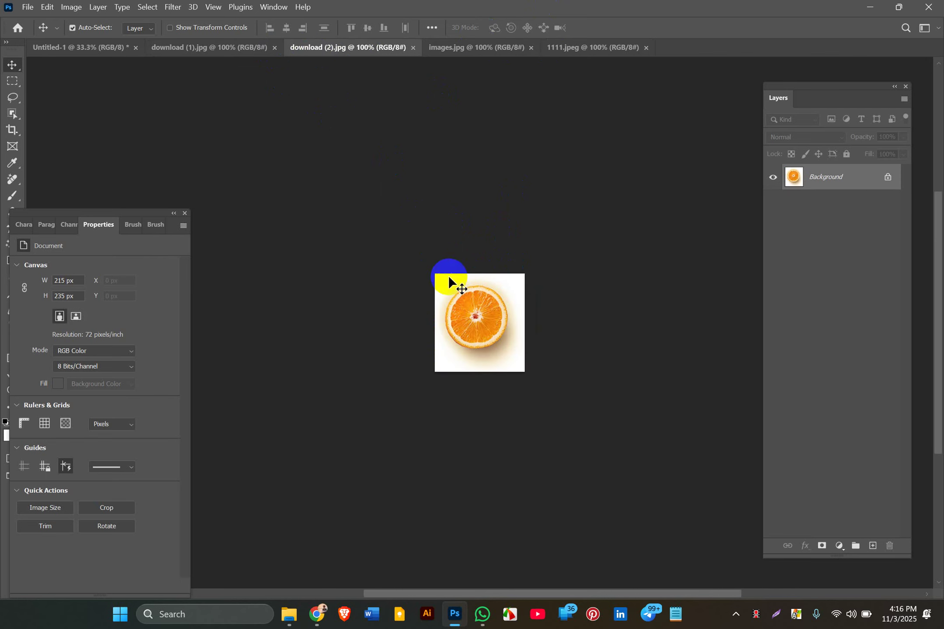
pyautogui.click(245, 46)
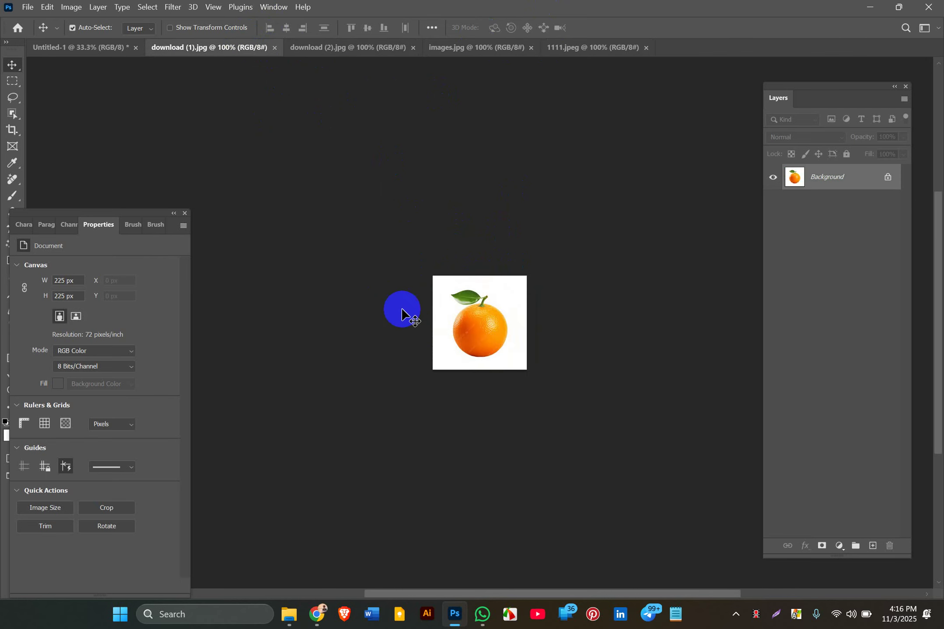
pyautogui.click(476, 310)
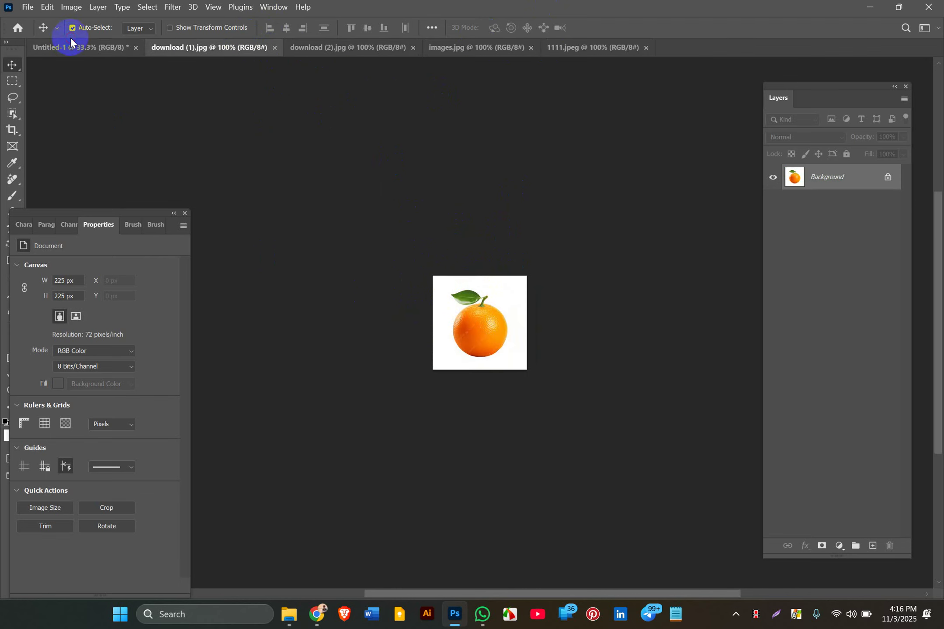
# Close the blank Untitled-1 document without saving its changes.
pyautogui.click(73, 50)
pyautogui.click(136, 48)
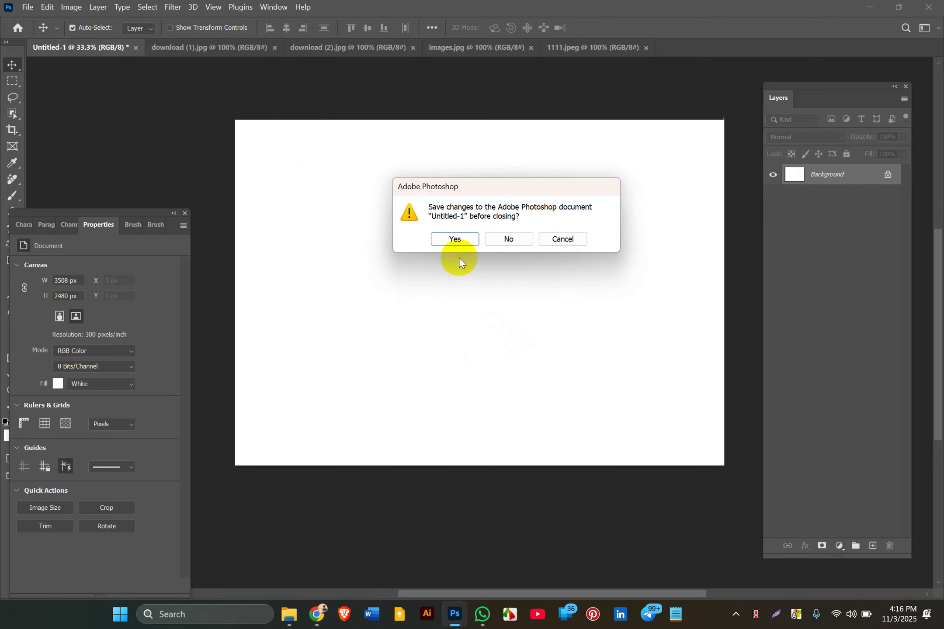
pyautogui.click(520, 241)
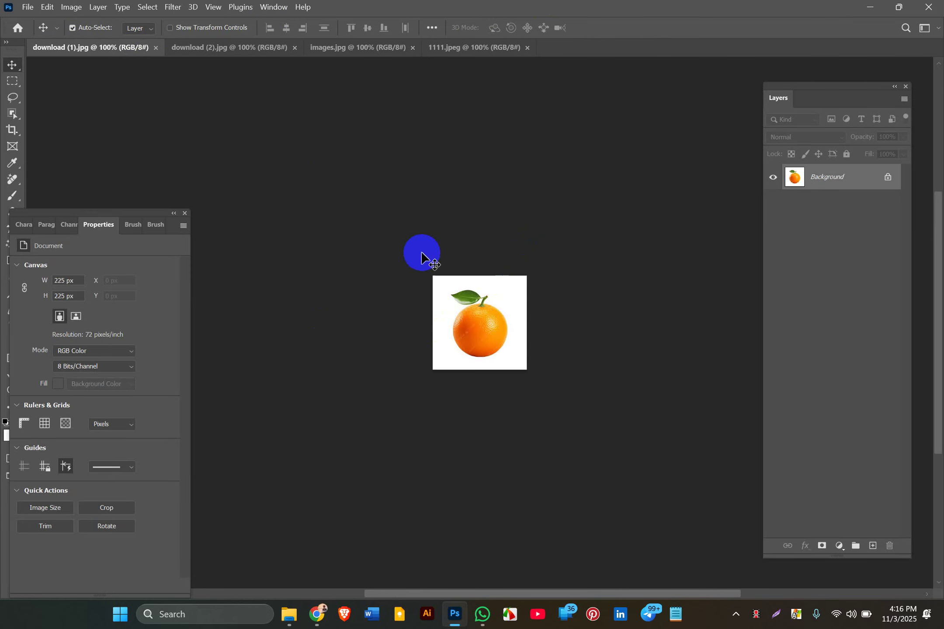
# Examine the whole orange in download (1).jpg at higher magnification to judge its image quality.
pyautogui.hotkey('ctrl', '+')
pyautogui.hotkey('ctrl', '+')
pyautogui.hotkey('ctrl', '+')
pyautogui.hotkey('ctrl', '+')
pyautogui.hotkey('ctrl', '+')
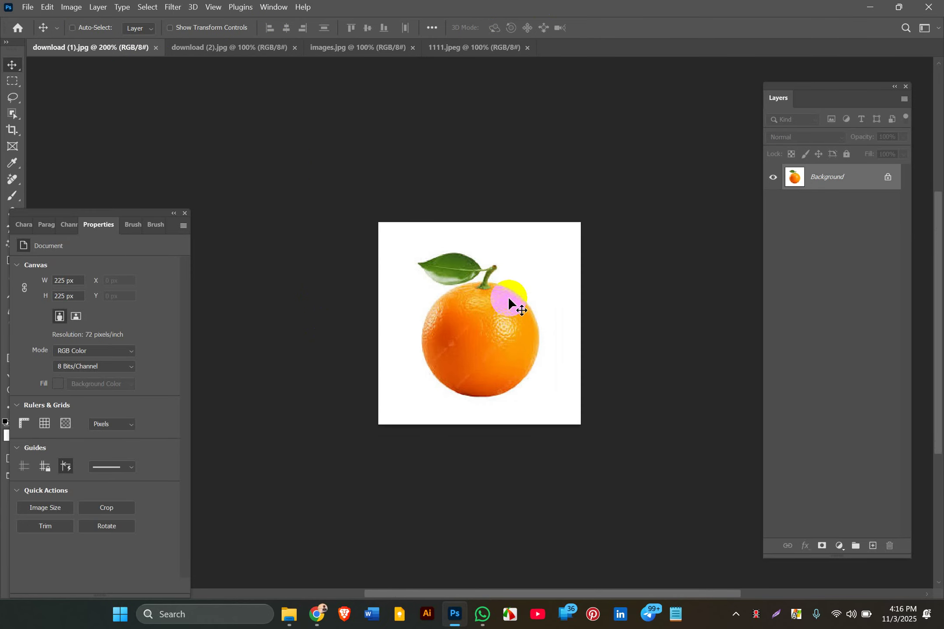
pyautogui.hotkey('ctrl', '-')
pyautogui.hotkey('ctrl', '-')
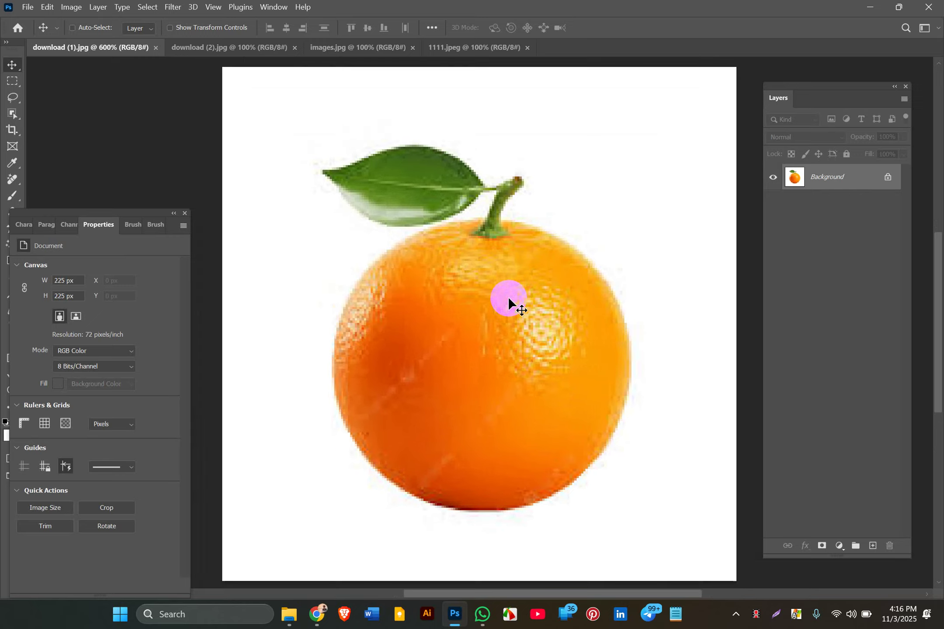
pyautogui.hotkey('ctrl', '+')
pyautogui.hotkey('ctrl', '+')
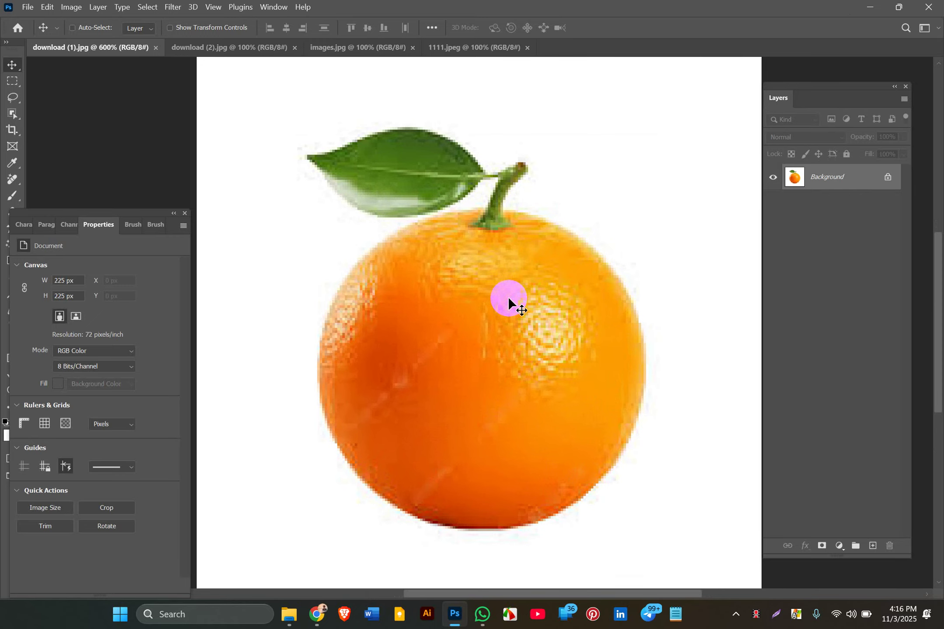
pyautogui.hotkey('ctrl', '-')
pyautogui.hotkey('ctrl', '-')
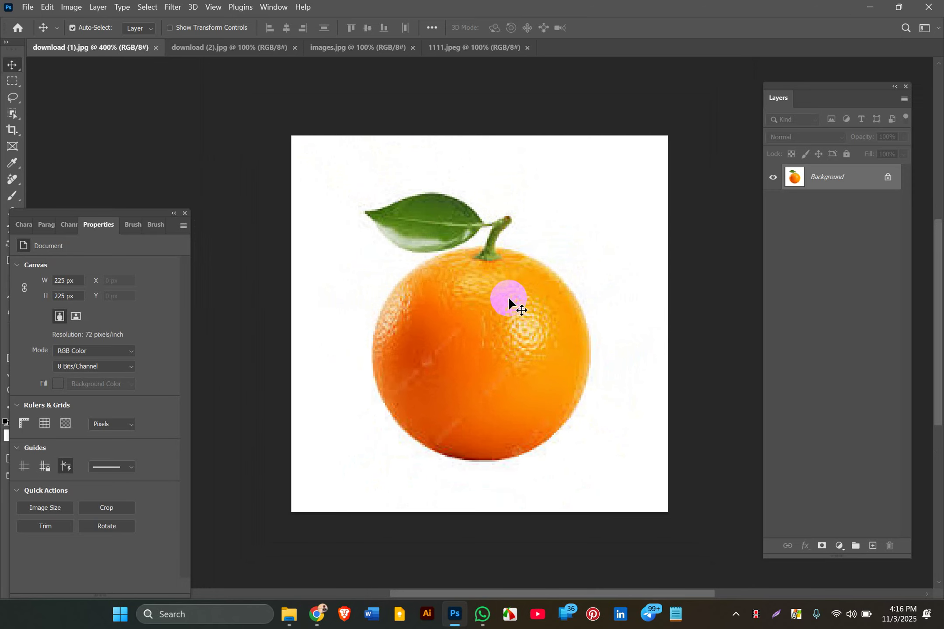
# Unlock the background layer of download (1).jpg, and close the file without saving.
pyautogui.click(887, 254)
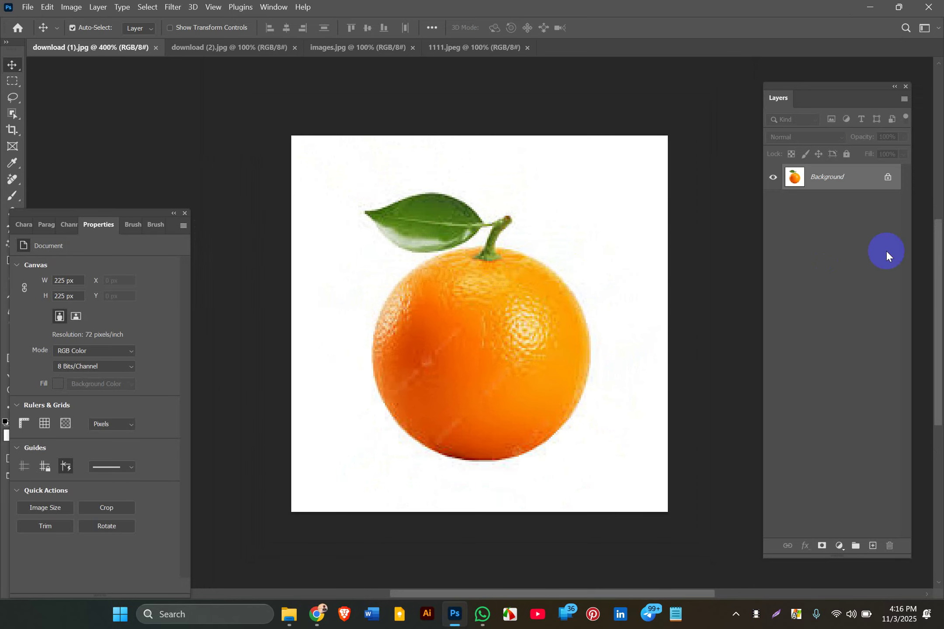
pyautogui.click(886, 178)
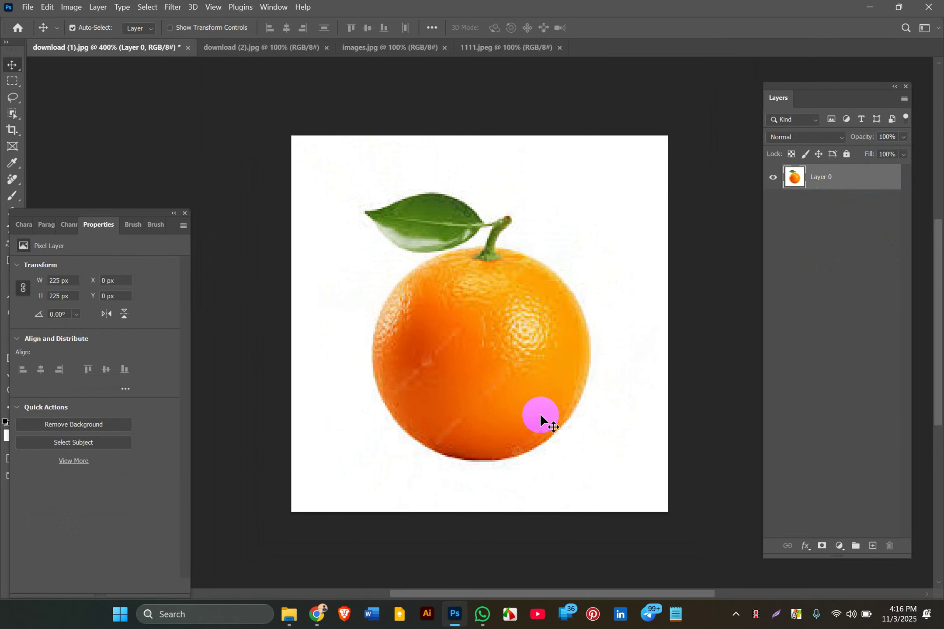
pyautogui.click(222, 77)
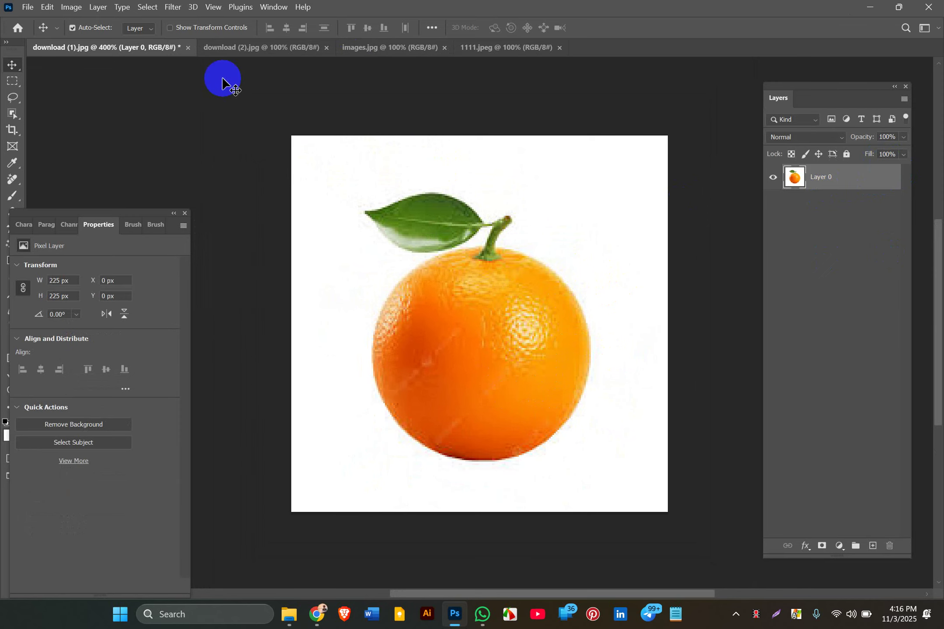
pyautogui.click(189, 50)
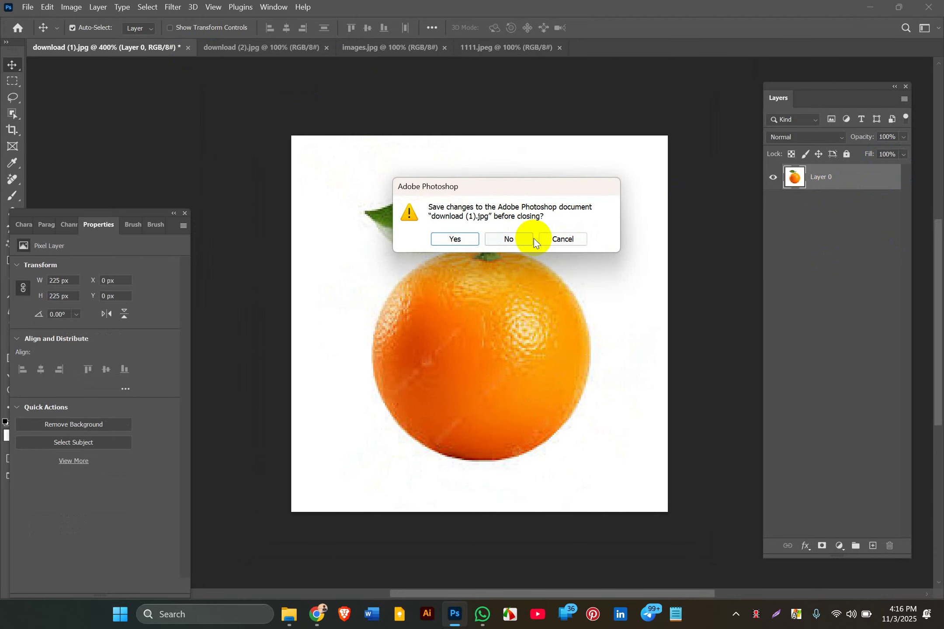
pyautogui.click(507, 241)
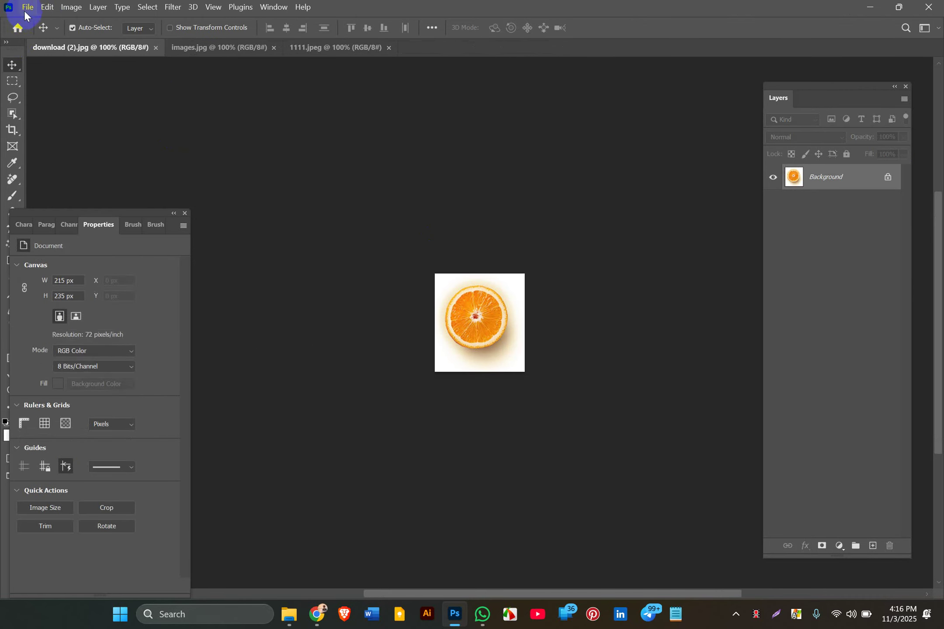
pyautogui.click(27, 7)
pyautogui.click(39, 35)
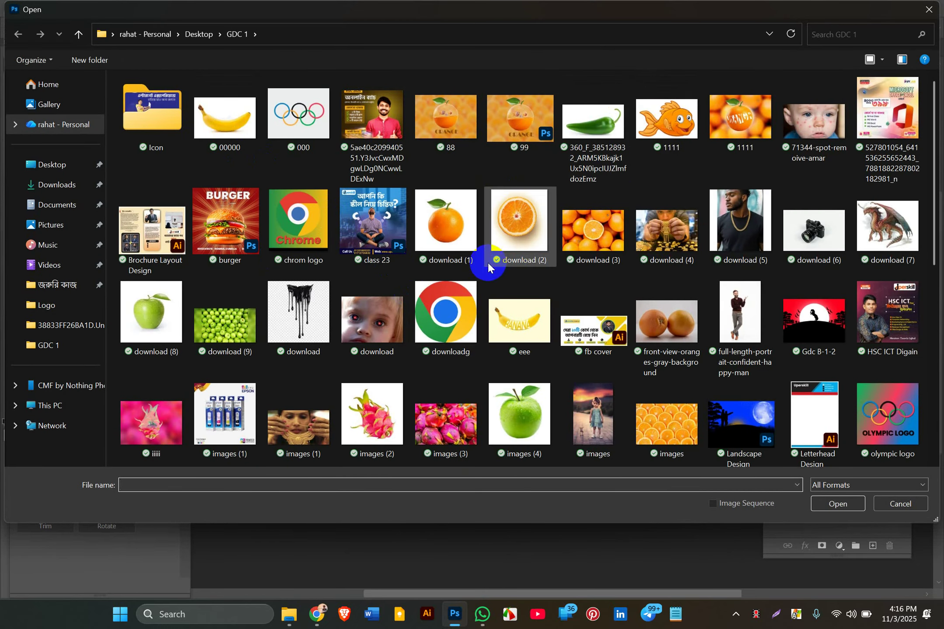
pyautogui.scroll(-2, 488, 262)
pyautogui.scroll(-4, 354, 346)
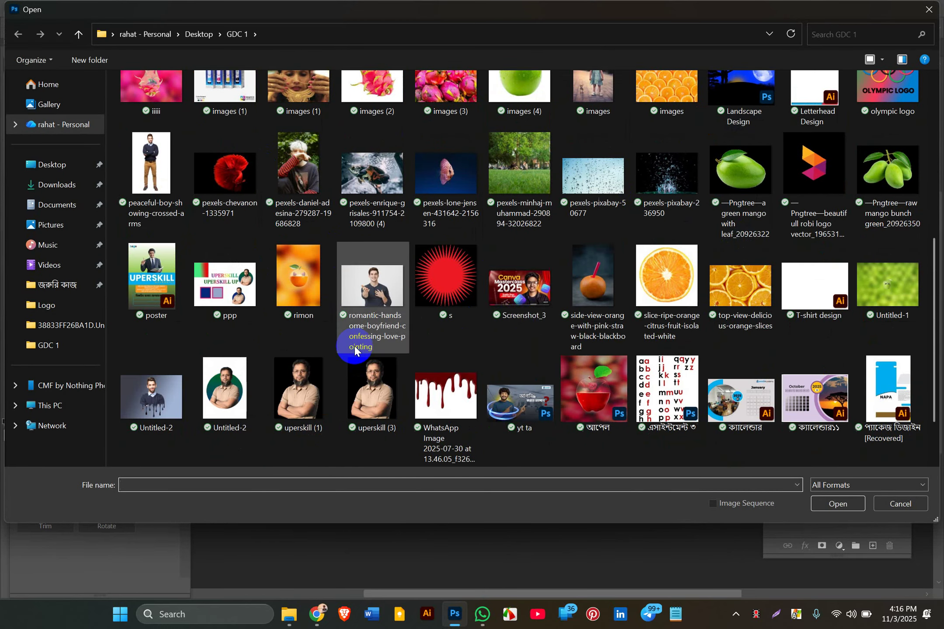
pyautogui.scroll(-2, 519, 321)
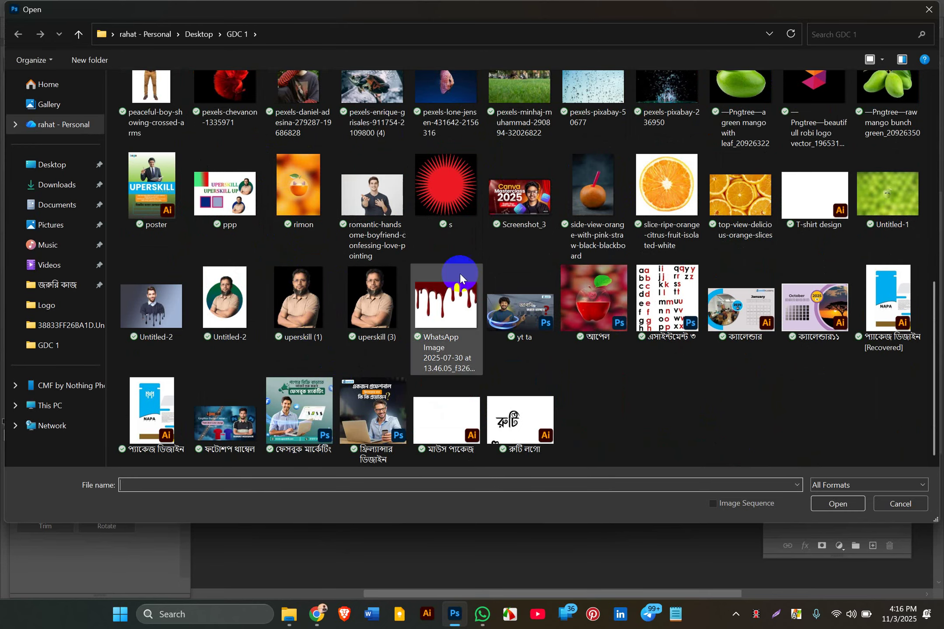
pyautogui.click(909, 511)
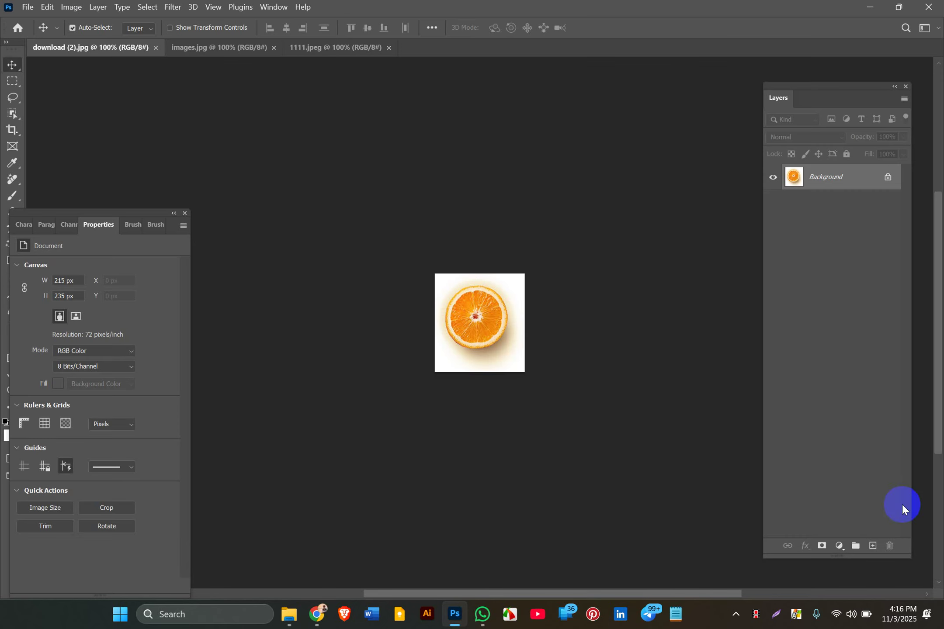
# Switch to Chrome and clear the fish query from the Google image search.
pyautogui.click(318, 616)
pyautogui.moveTo(354, 80); pyautogui.dragTo(97, 80)
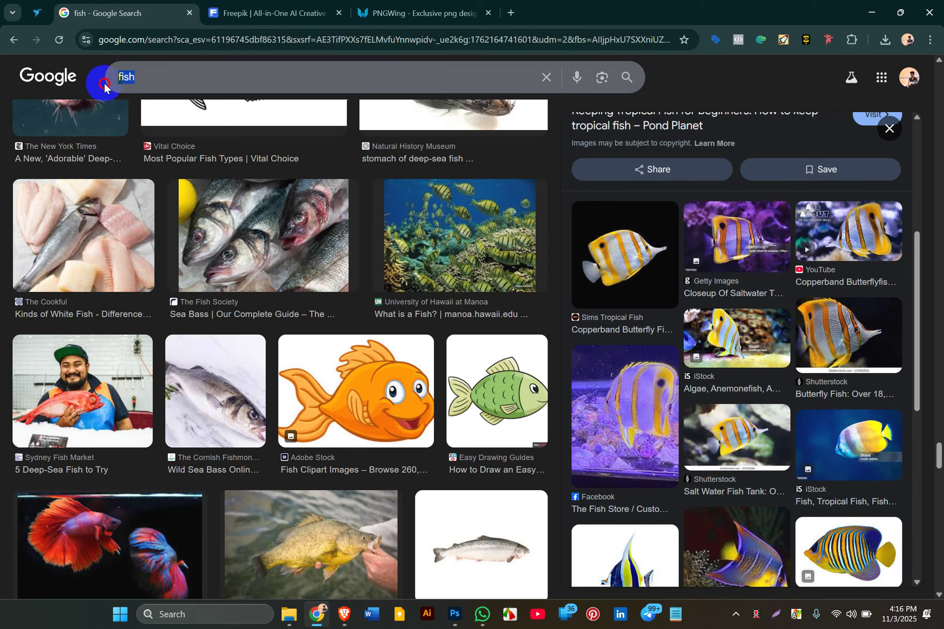
pyautogui.press('BackSpace')
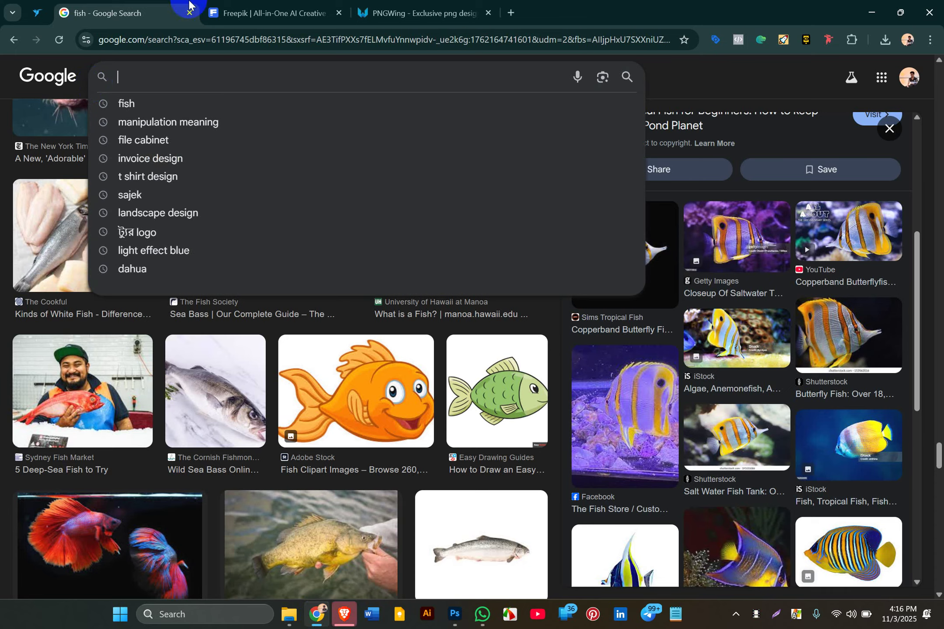
# Open a blank browser tab, and search PNGWing for orange images.
pyautogui.click(511, 12)
pyautogui.click(279, 5)
pyautogui.click(390, 8)
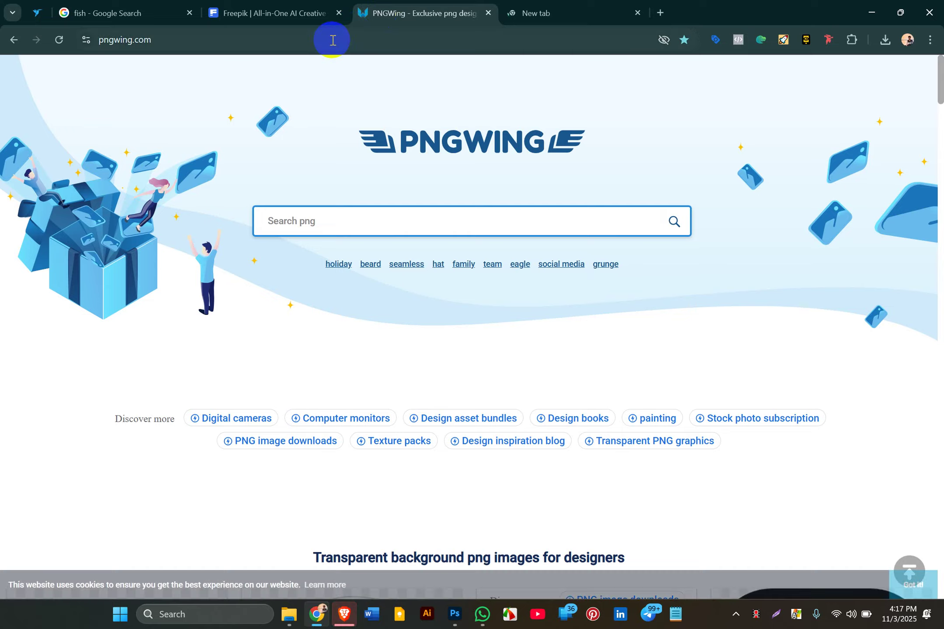
pyautogui.click(311, 231)
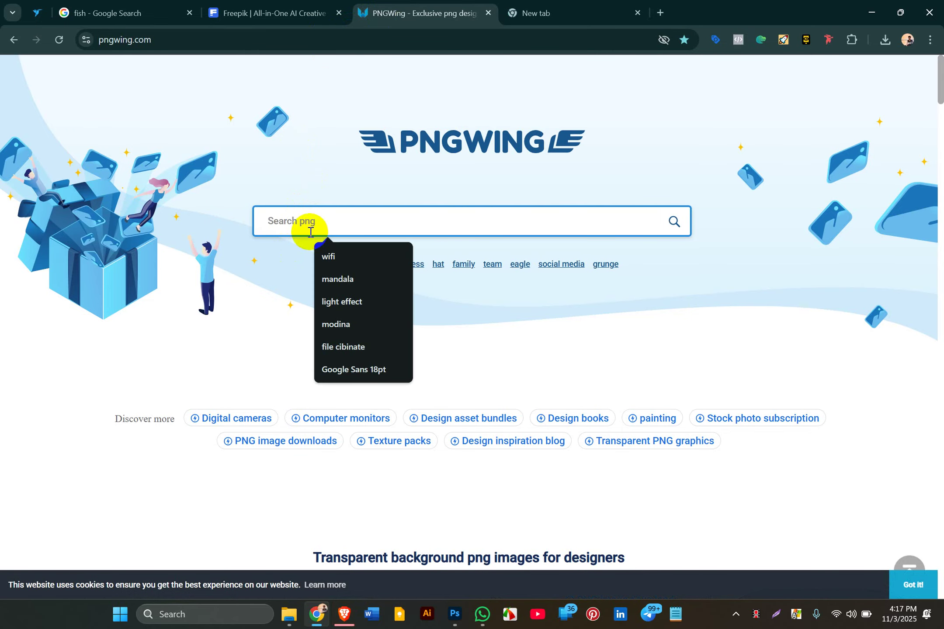
pyautogui.write('o')
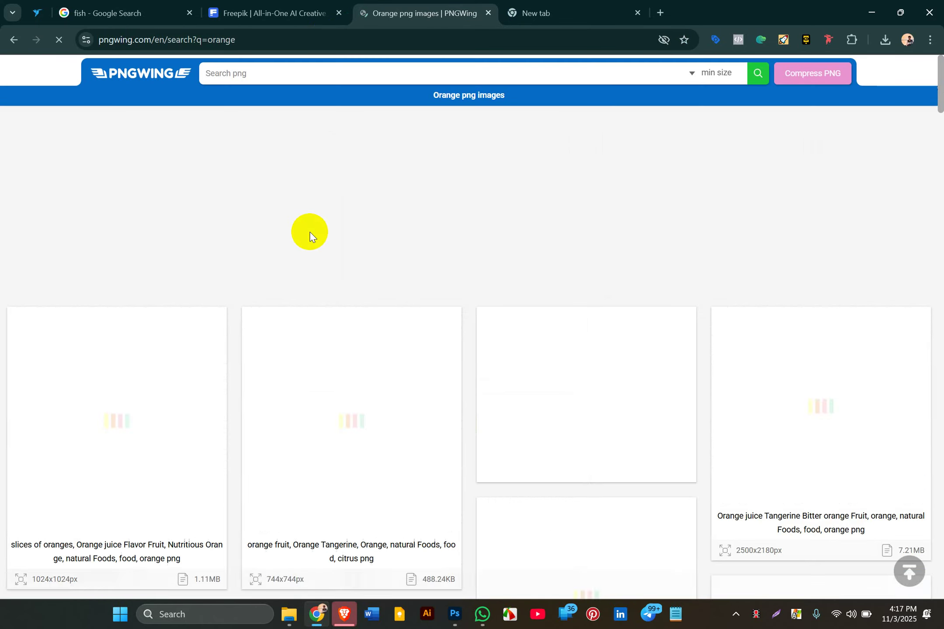
pyautogui.scroll(-3, 387, 411)
pyautogui.scroll(-15, 388, 408)
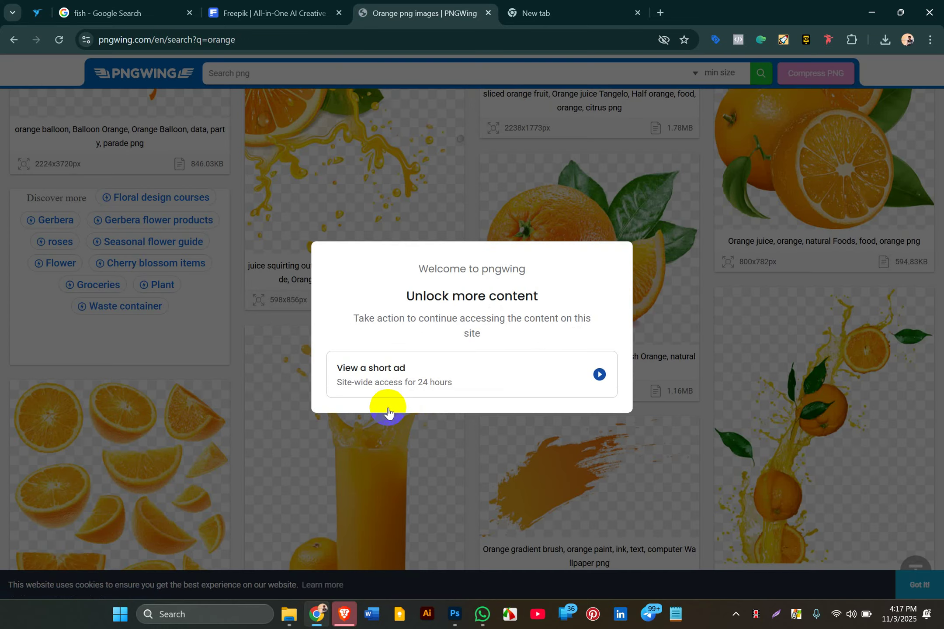
# Search Freepik for "ornge" and look through the fruit images in the results.
pyautogui.click(305, 6)
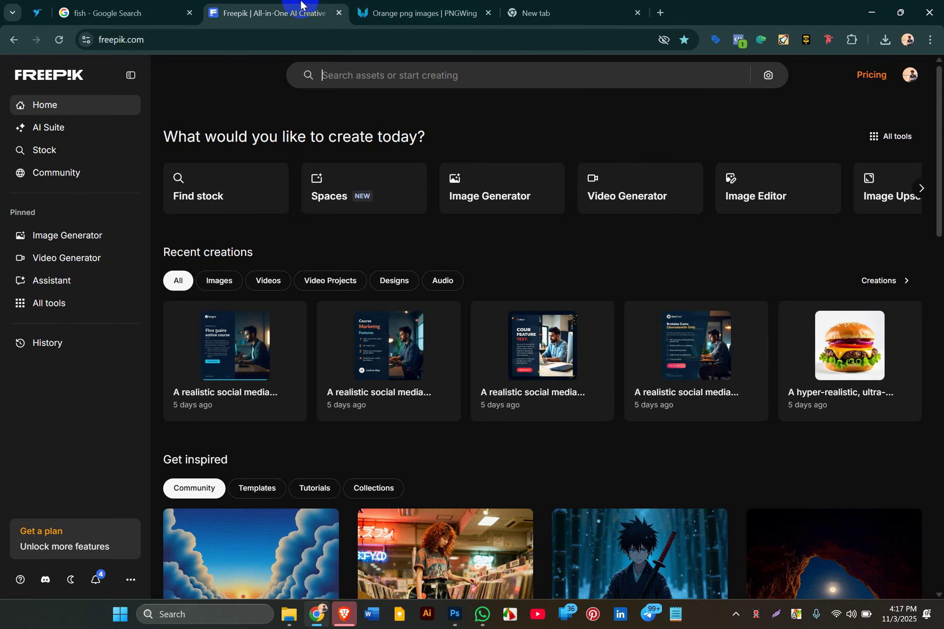
pyautogui.click(362, 6)
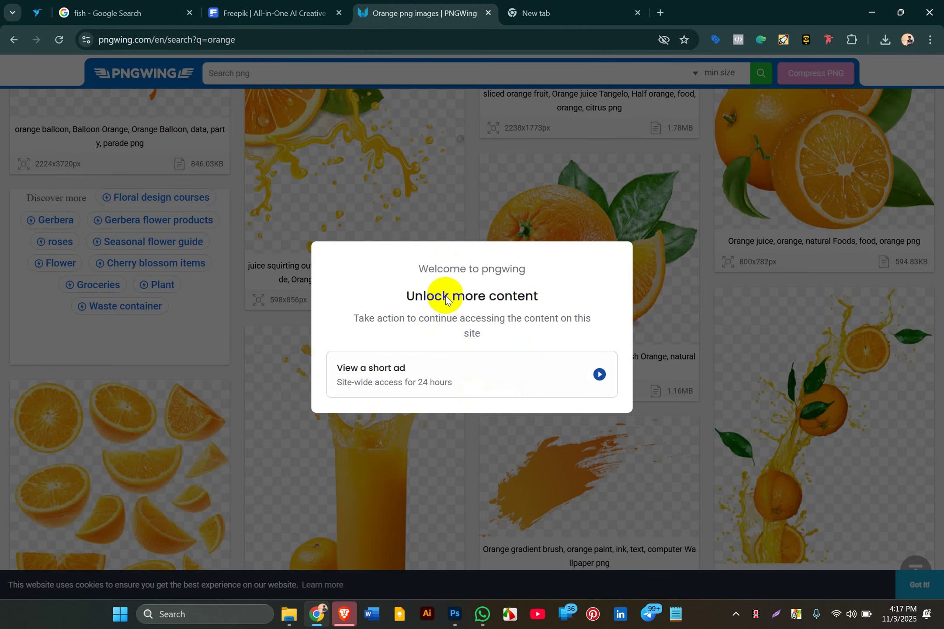
pyautogui.click(293, 17)
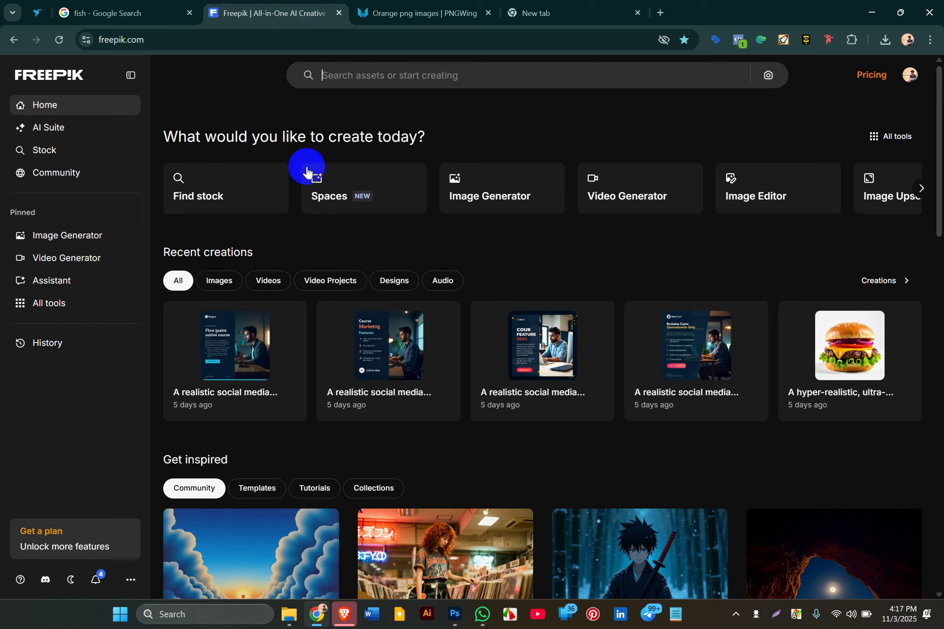
pyautogui.click(368, 77)
pyautogui.write('orr')
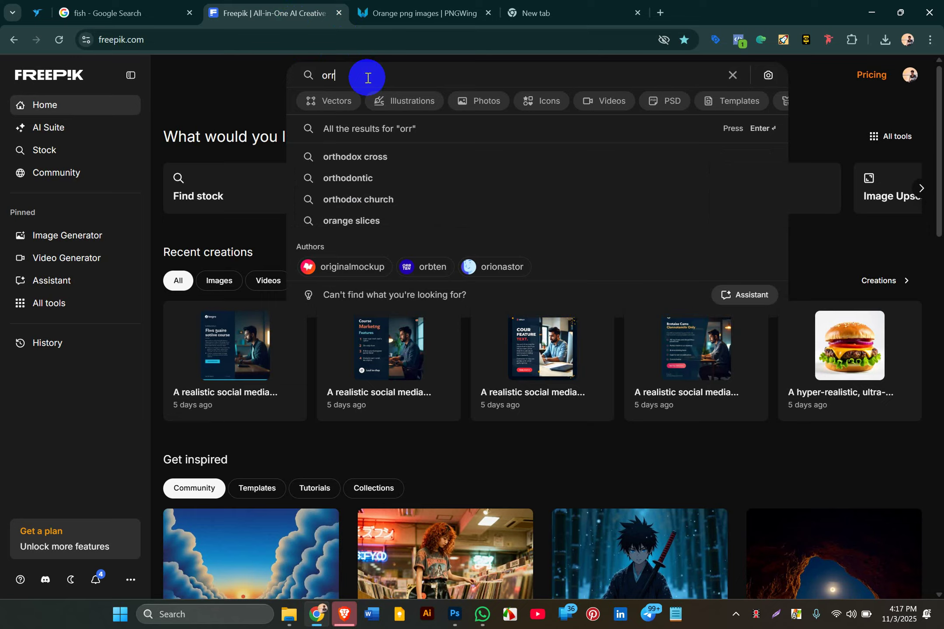
pyautogui.press('BackSpace')
pyautogui.write('ne')
pyautogui.press('BackSpace')
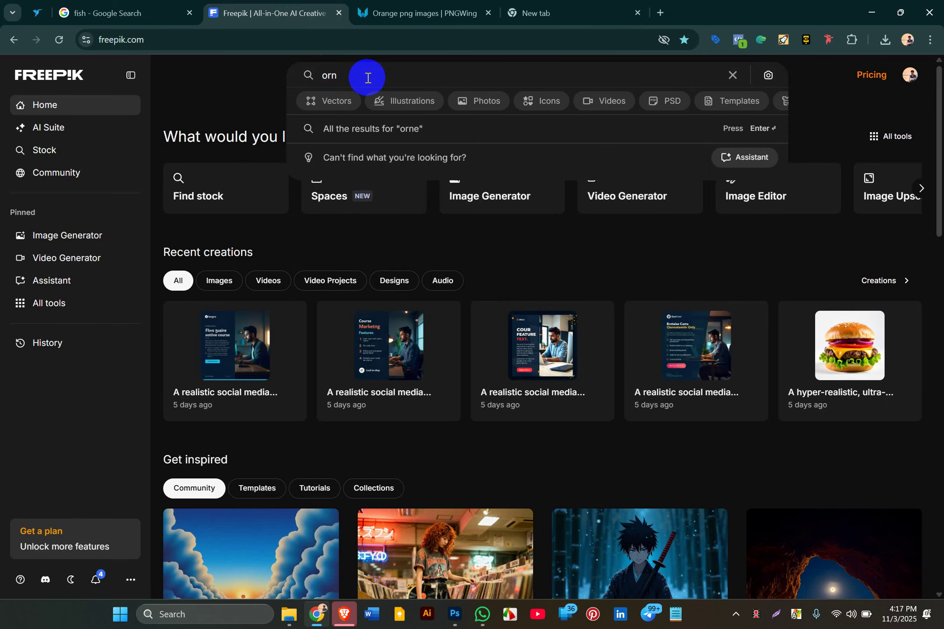
pyautogui.press('Return')
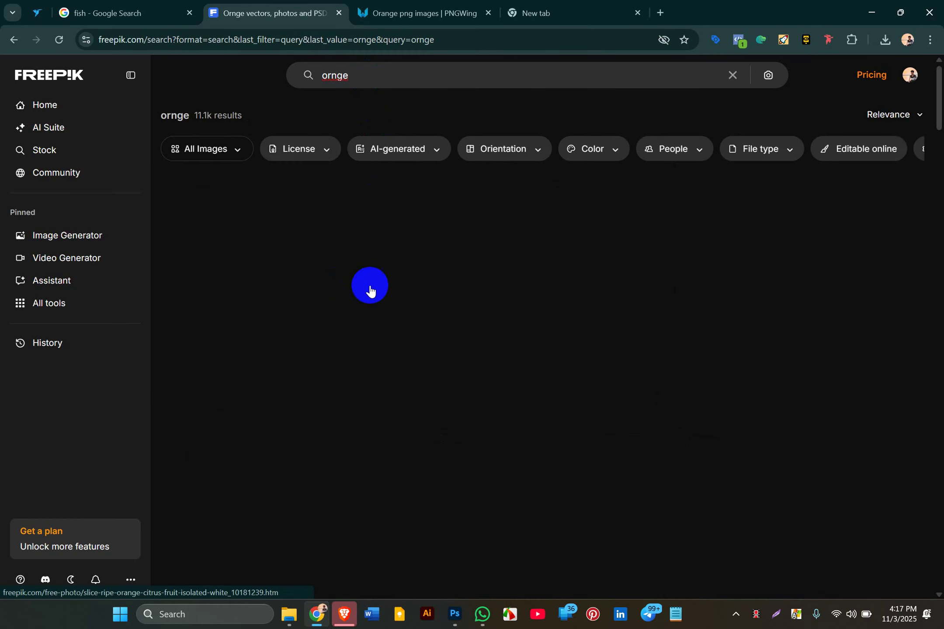
pyautogui.scroll(-10, 483, 343)
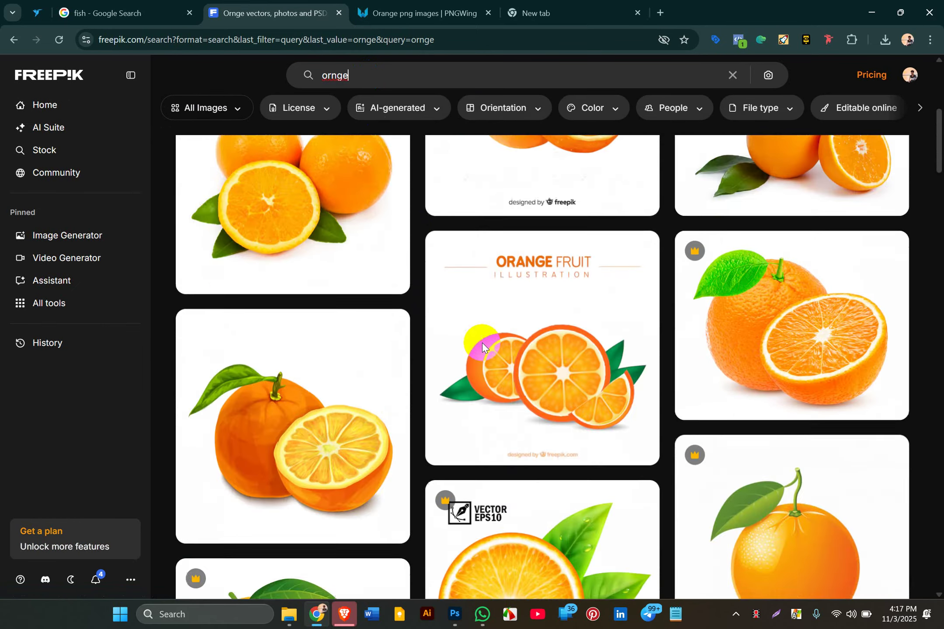
pyautogui.scroll(-7, 482, 343)
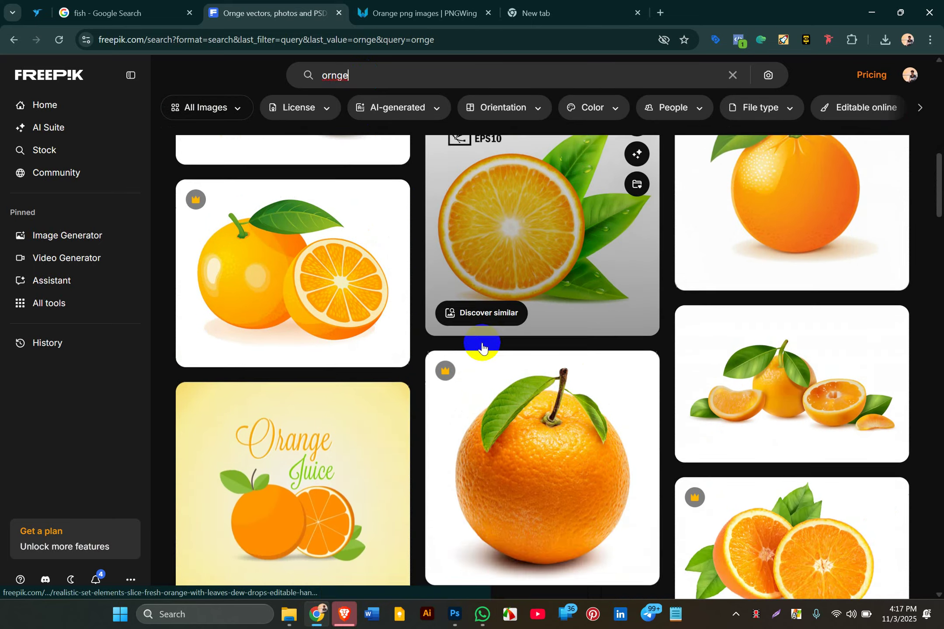
pyautogui.scroll(-9, 483, 350)
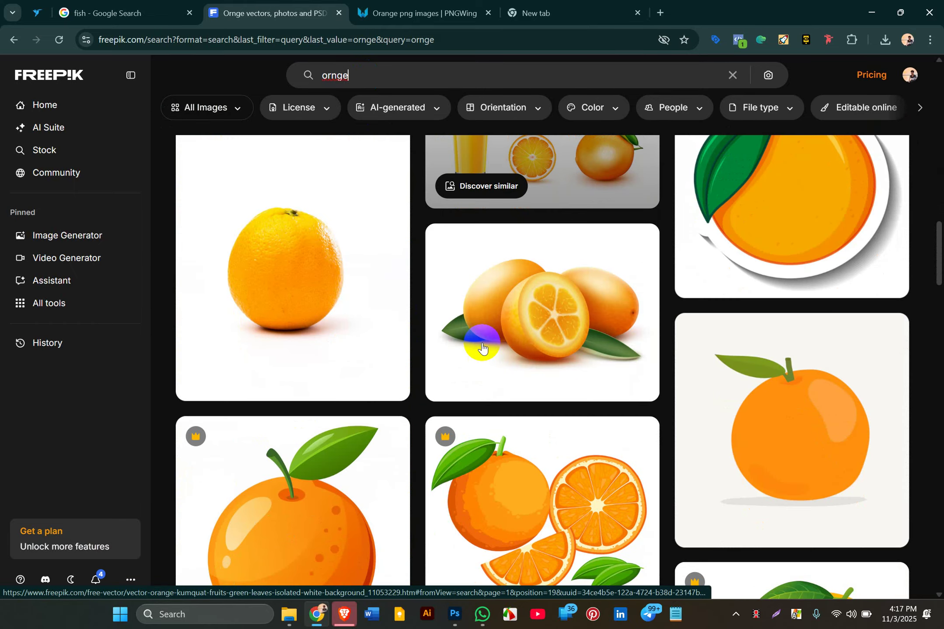
pyautogui.scroll(-8, 471, 390)
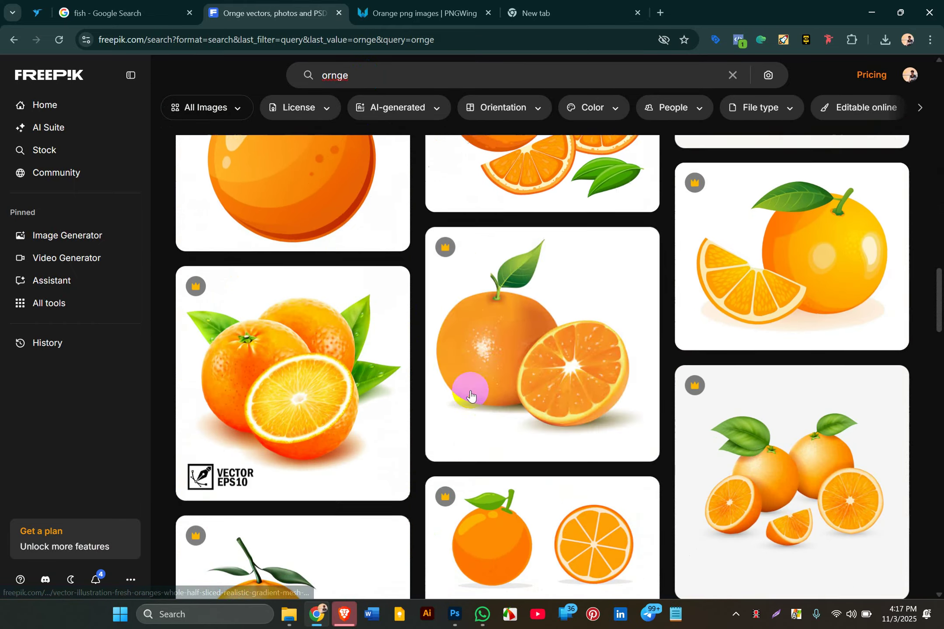
pyautogui.scroll(-10, 471, 394)
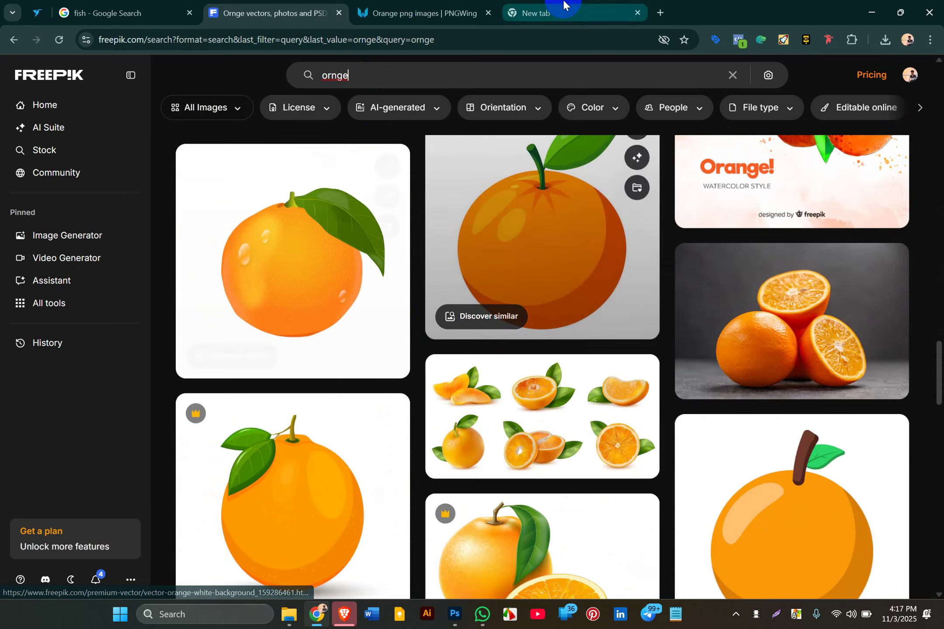
# Open pngtree.com in the blank browser tab and dismiss its promotional offer.
pyautogui.click(564, 5)
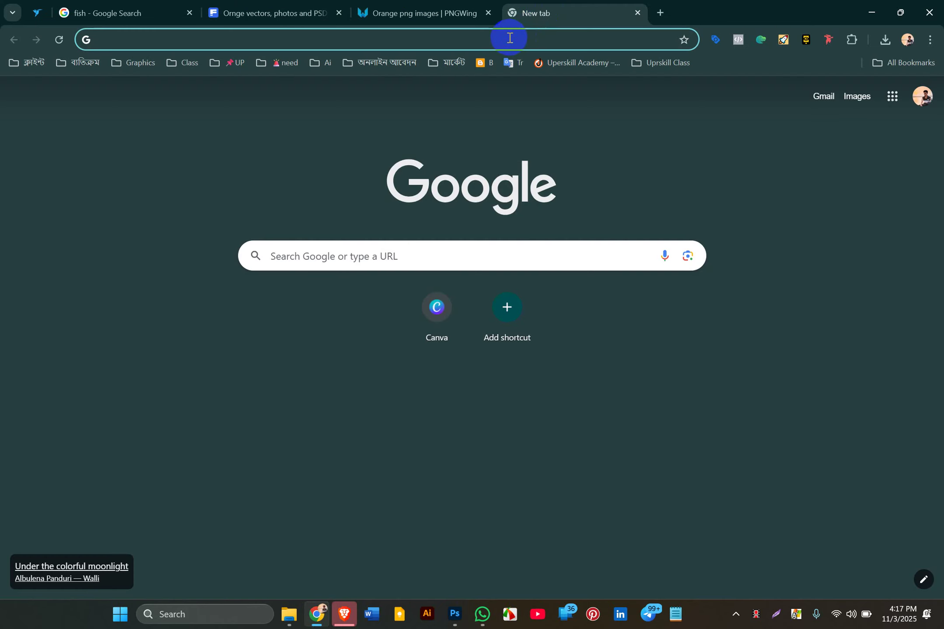
pyautogui.click(509, 38)
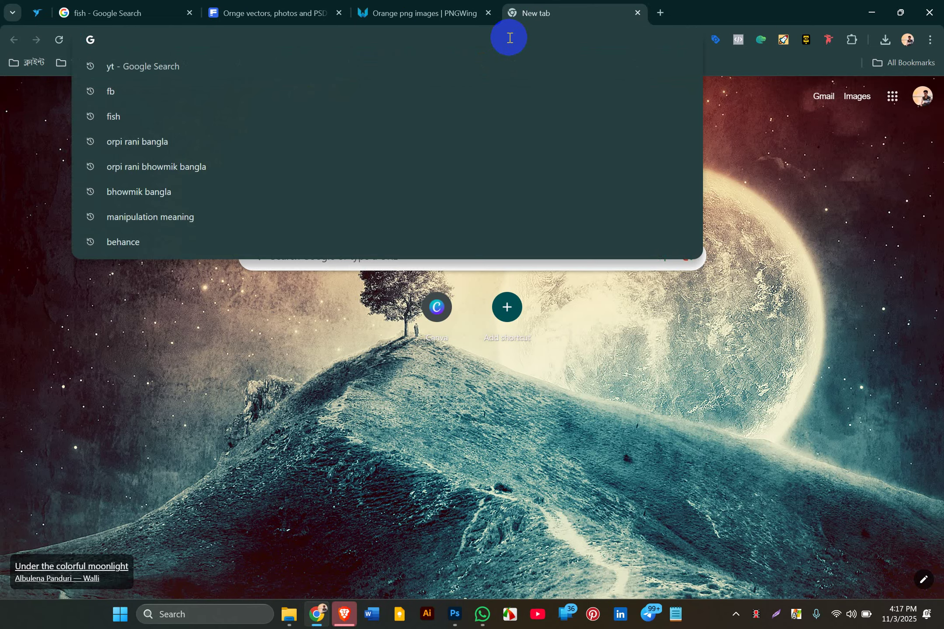
pyautogui.write('pn')
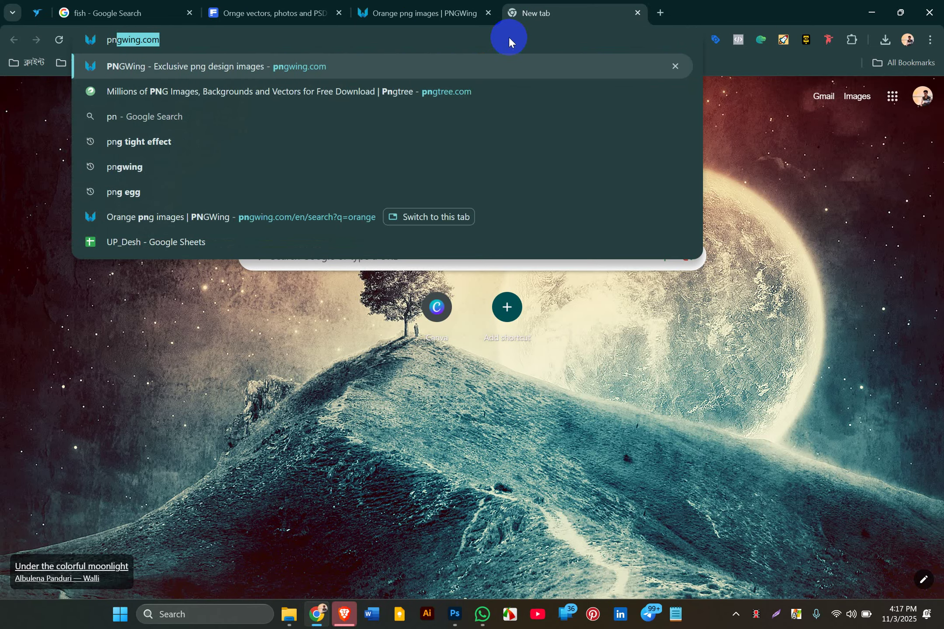
pyautogui.click(469, 95)
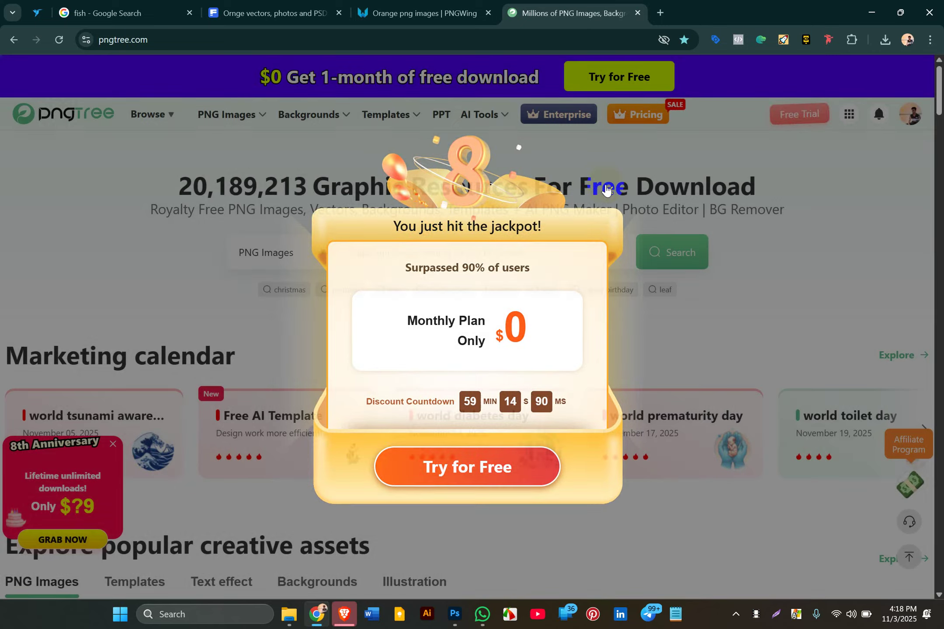
pyautogui.click(605, 189)
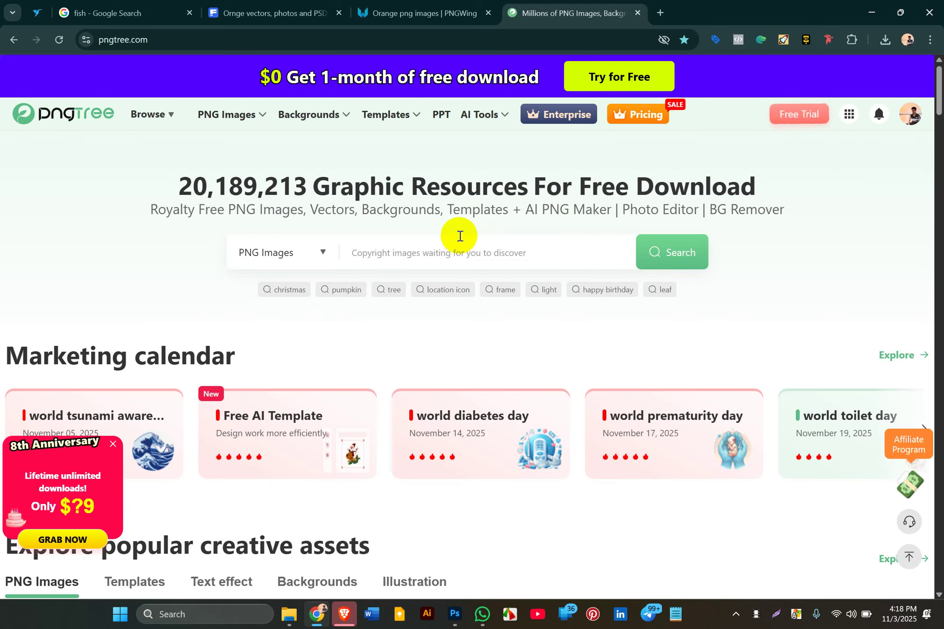
# Search Pngtree's PNG images for "ornge" and look through the results.
pyautogui.click(426, 258)
pyautogui.write('ornge')
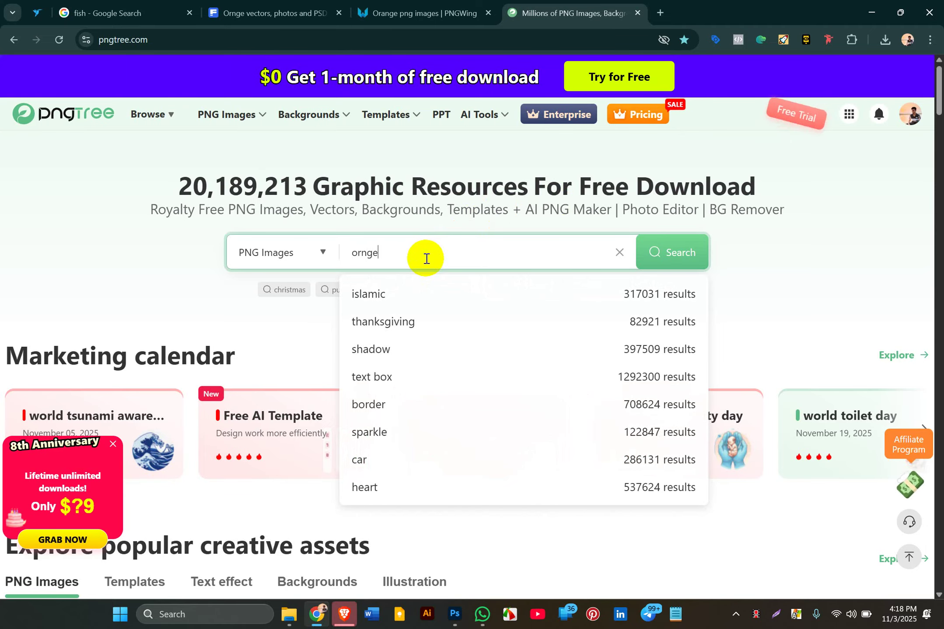
pyautogui.press('Return')
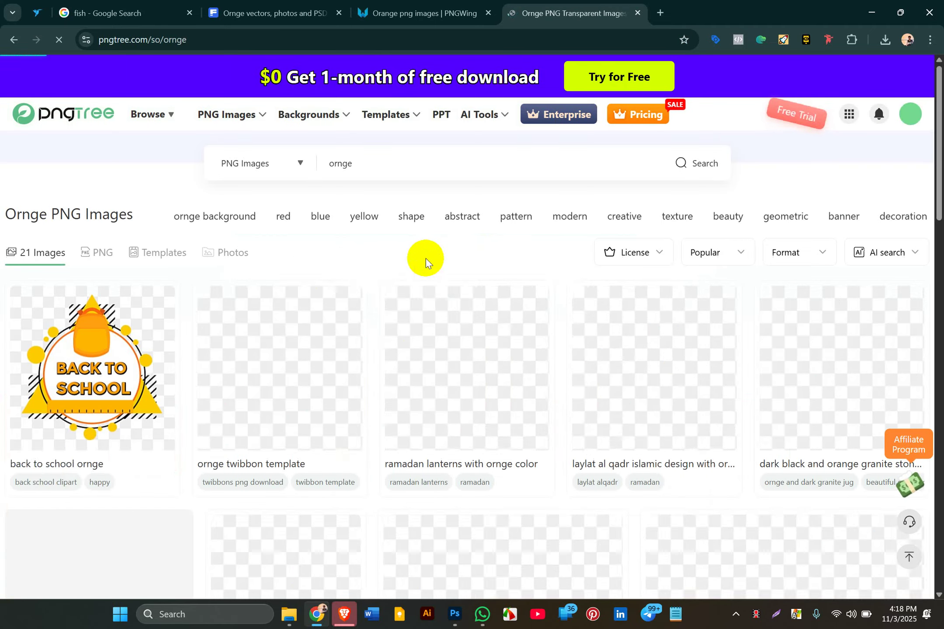
pyautogui.scroll(-8, 385, 409)
pyautogui.scroll(-15, 388, 413)
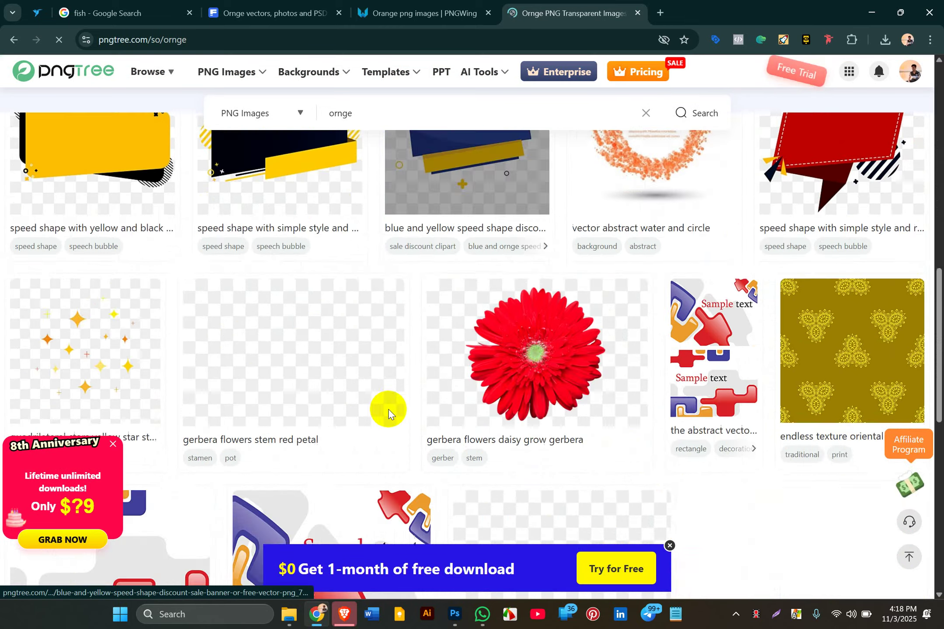
pyautogui.scroll(10, 388, 413)
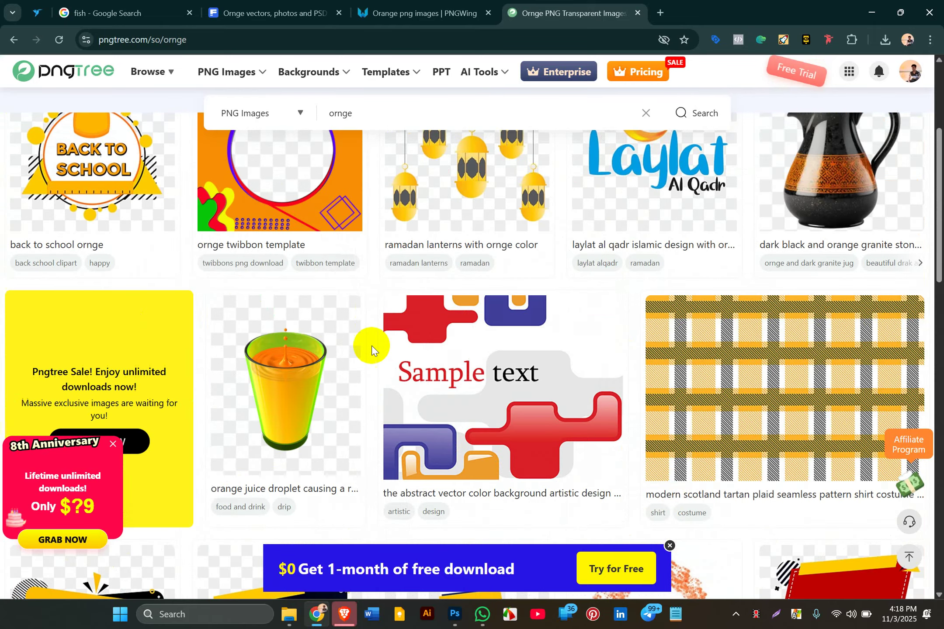
# Return to the PNGWing orange results and unlock the site's content by viewing the short ad.
pyautogui.click(444, 4)
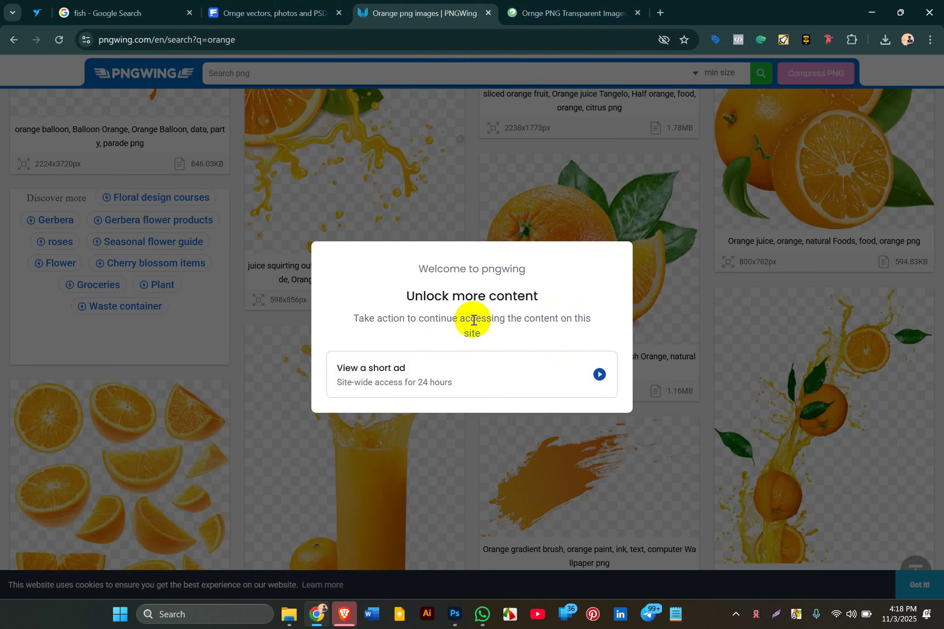
pyautogui.click(480, 389)
pyautogui.click(531, 334)
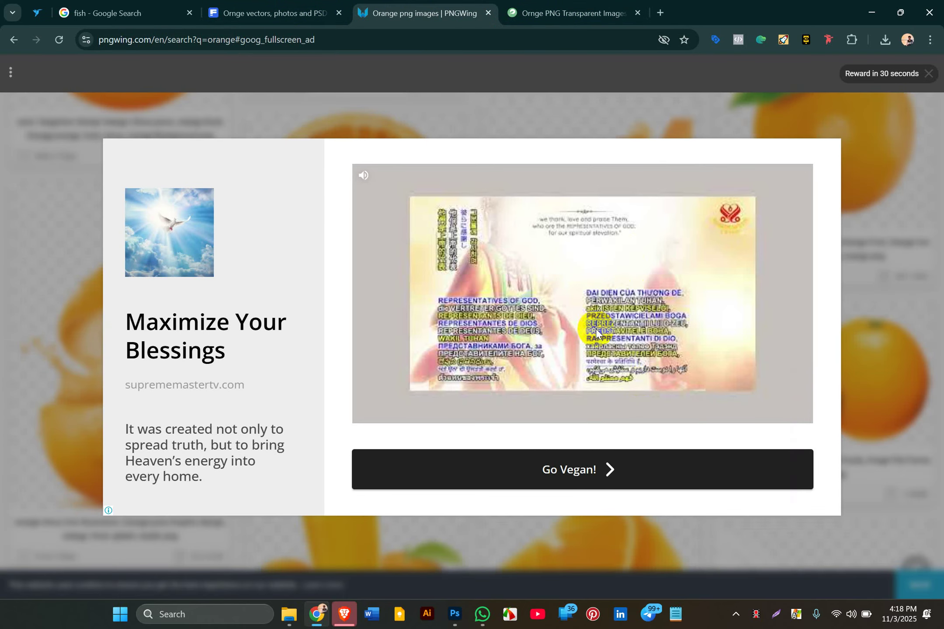
pyautogui.click(925, 71)
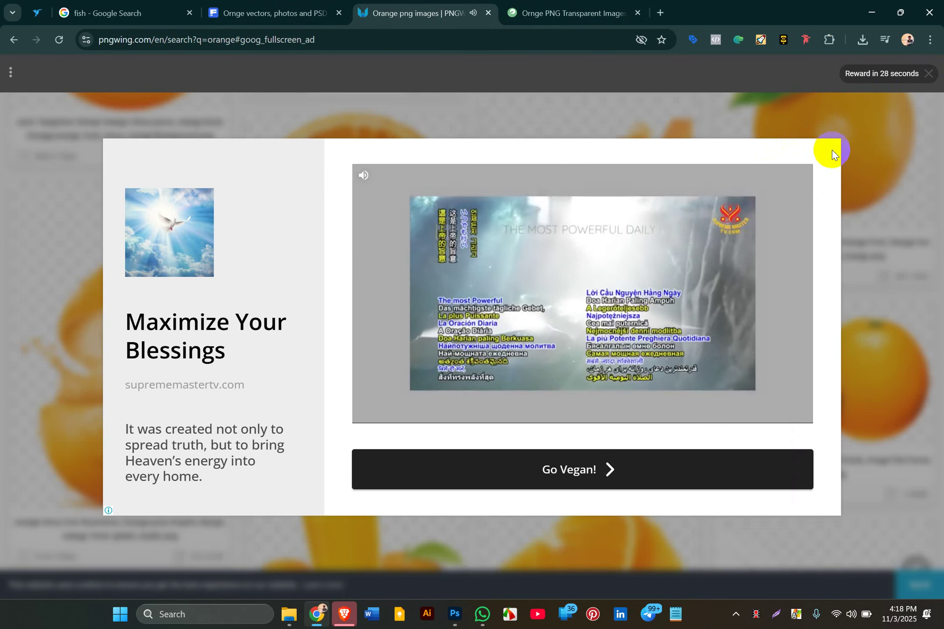
pyautogui.click(848, 147)
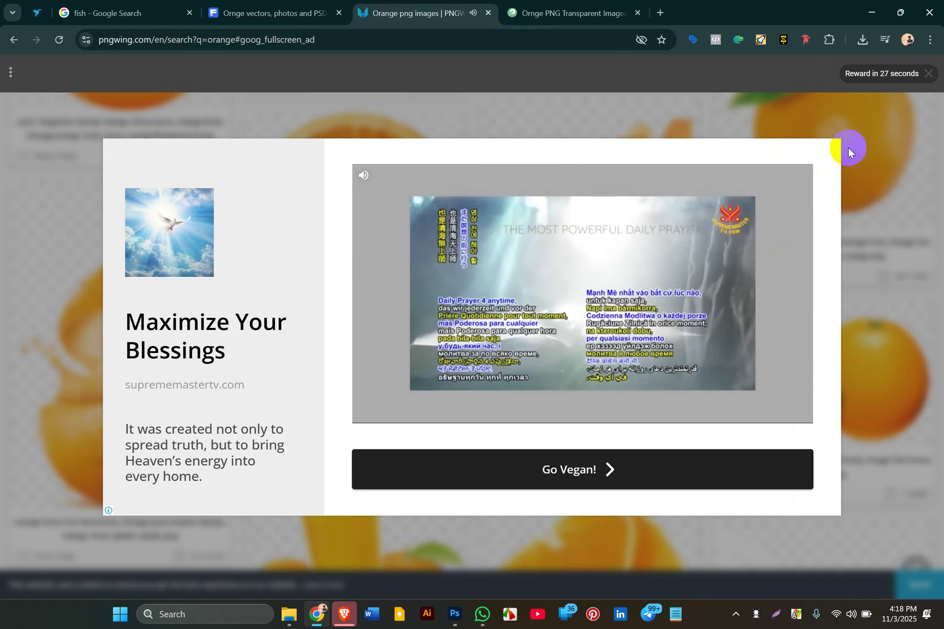
pyautogui.click(758, 613)
# Open the whole orange with green leaves from the PNGWing results and go to its 701.06KB PNG download page.
pyautogui.scroll(-5, 499, 435)
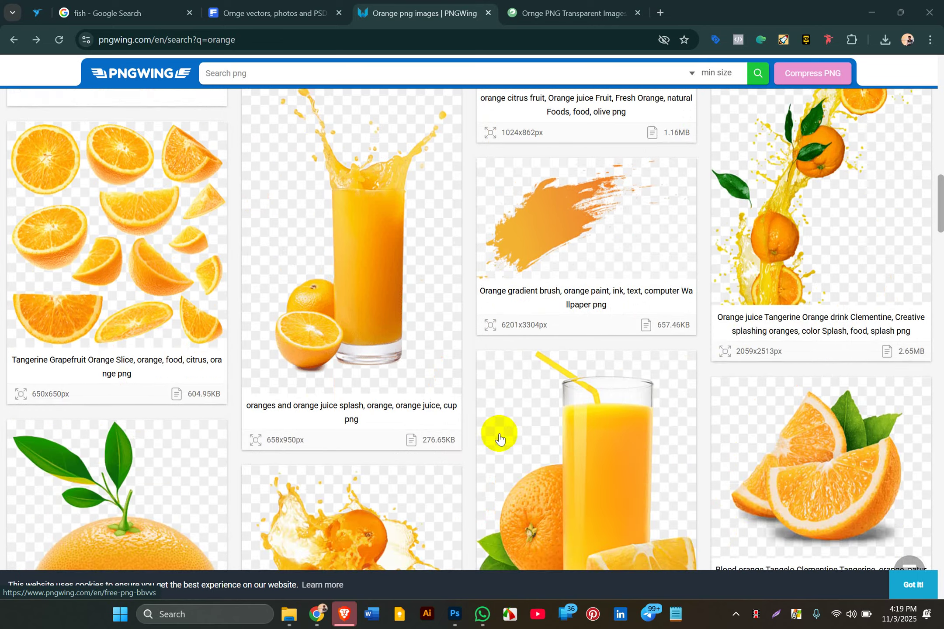
pyautogui.scroll(-8, 498, 433)
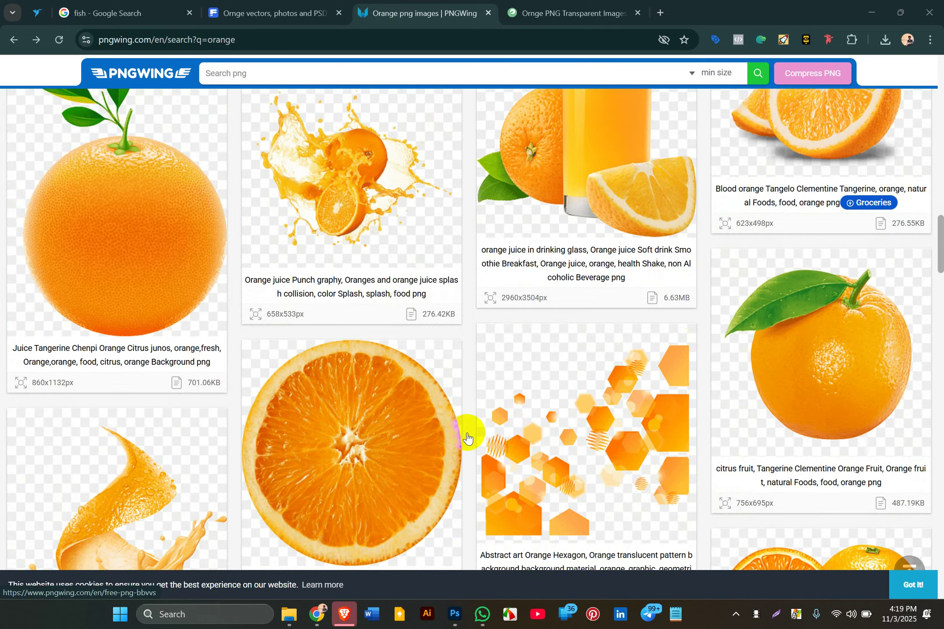
pyautogui.click(185, 284)
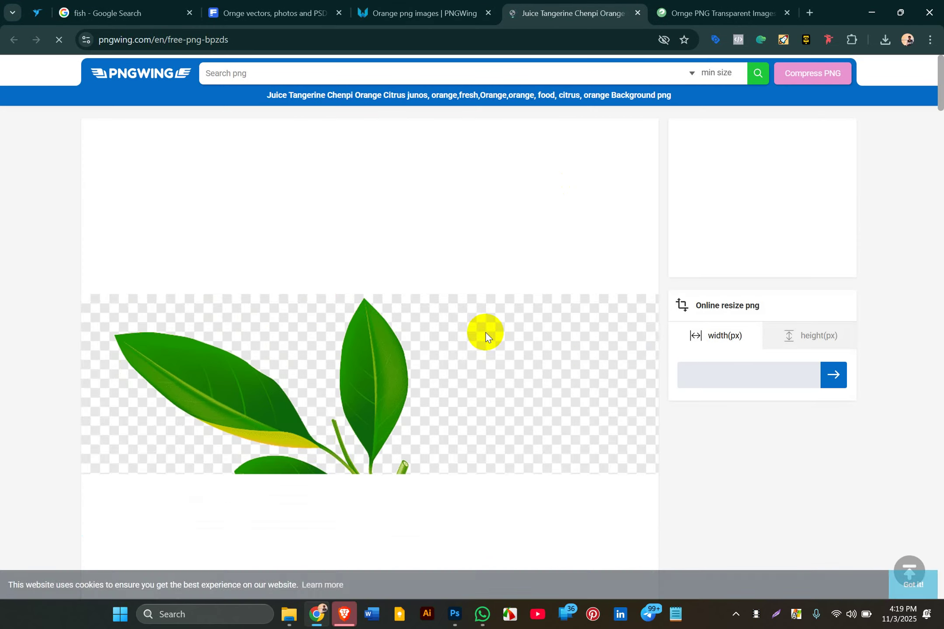
pyautogui.scroll(-5, 485, 333)
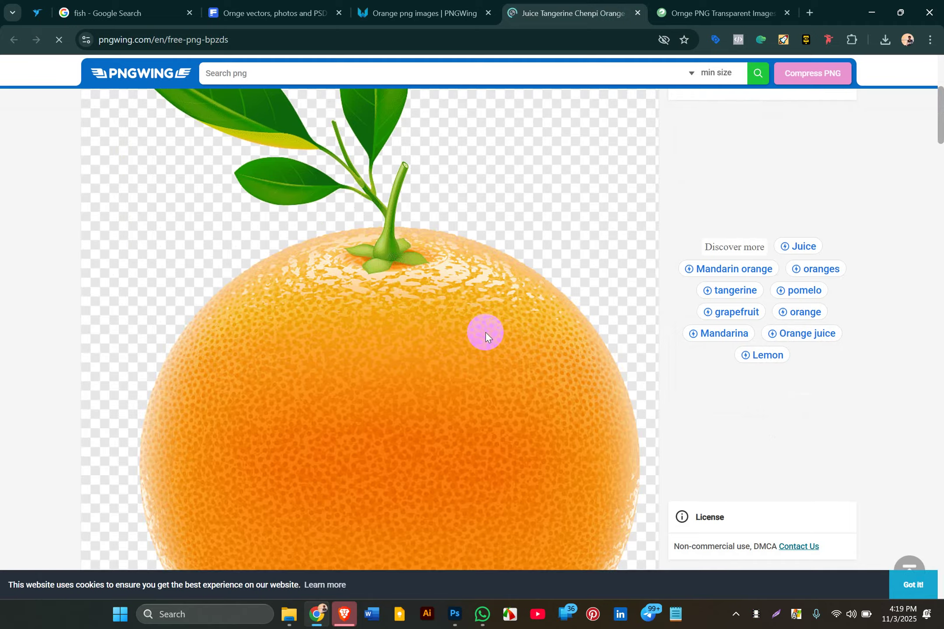
pyautogui.scroll(-6, 485, 333)
pyautogui.scroll(-5, 350, 444)
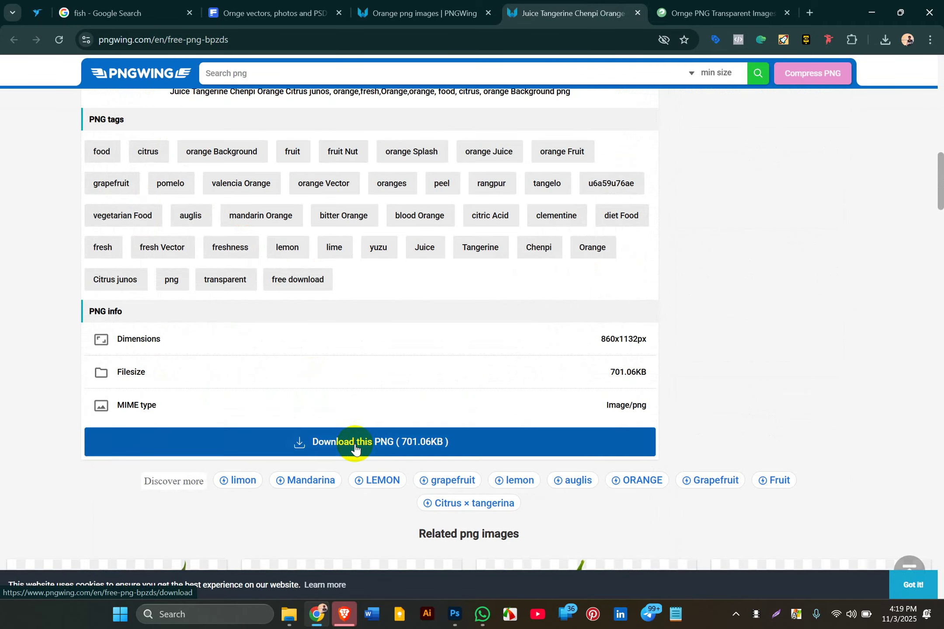
pyautogui.click(371, 443)
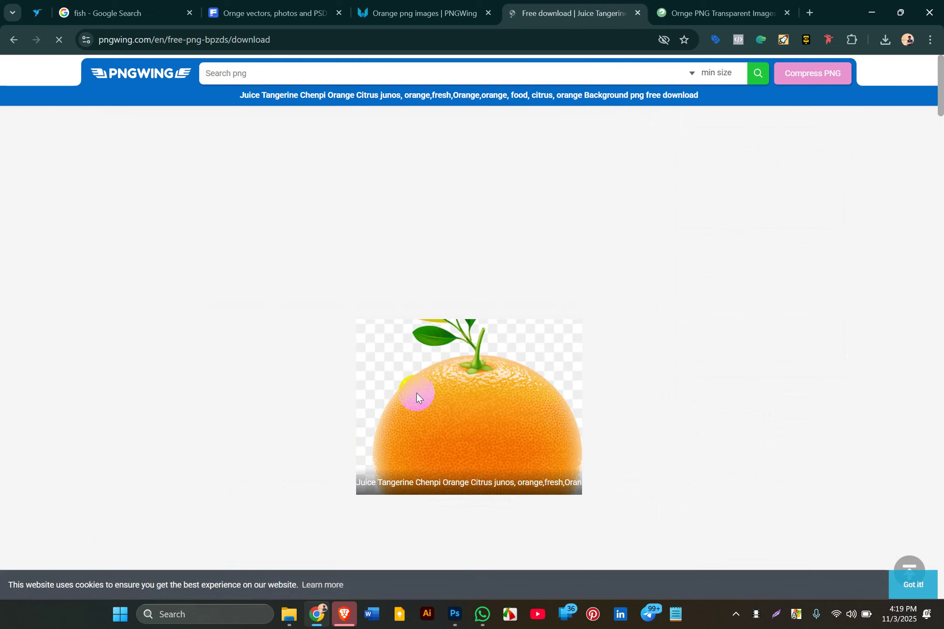
# Start the orange PNG download and complete the alphabet-order verification by selecting the letters in the requested sequence.
pyautogui.scroll(-5, 627, 288)
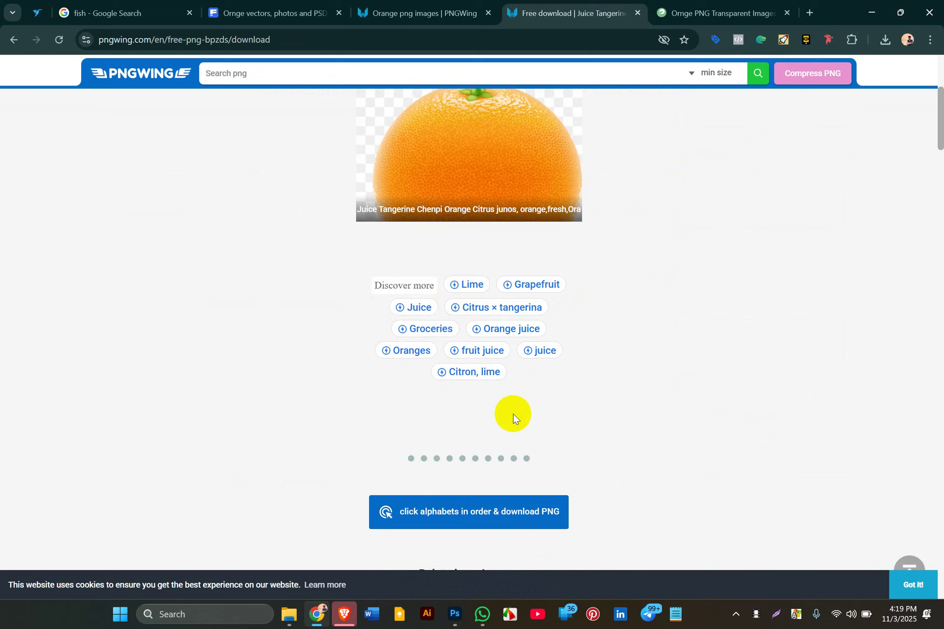
pyautogui.click(457, 510)
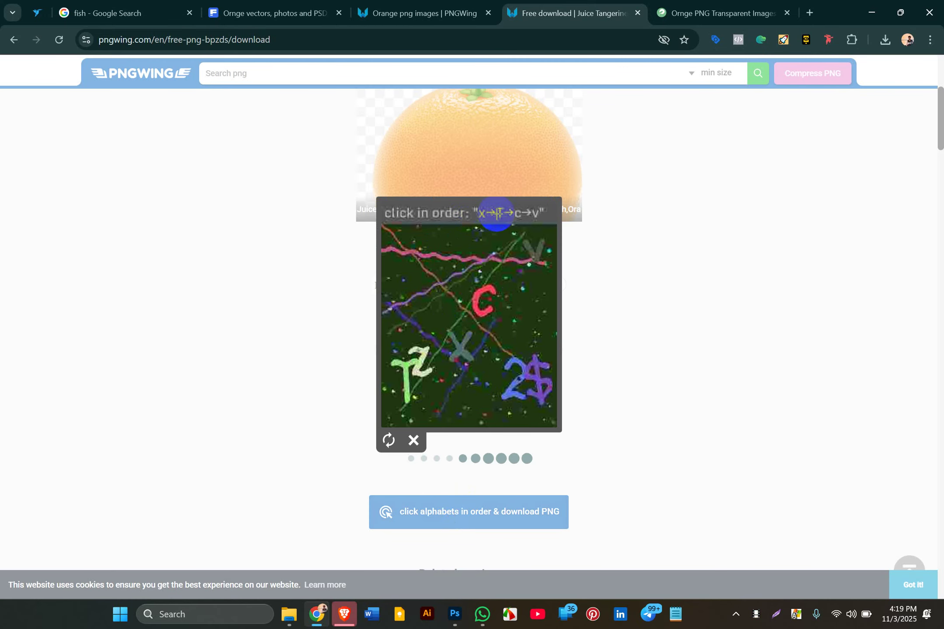
pyautogui.click(461, 348)
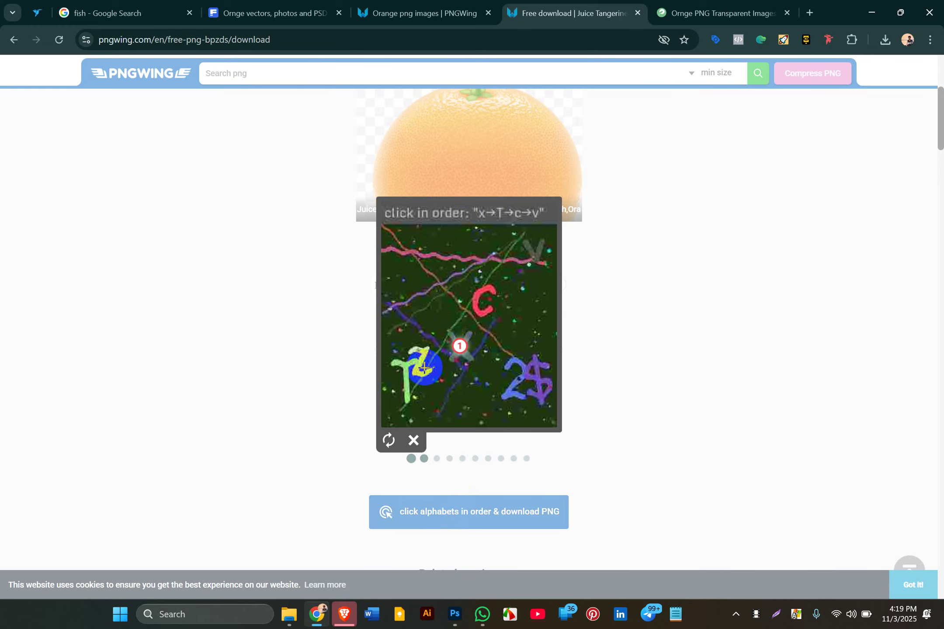
pyautogui.click(406, 378)
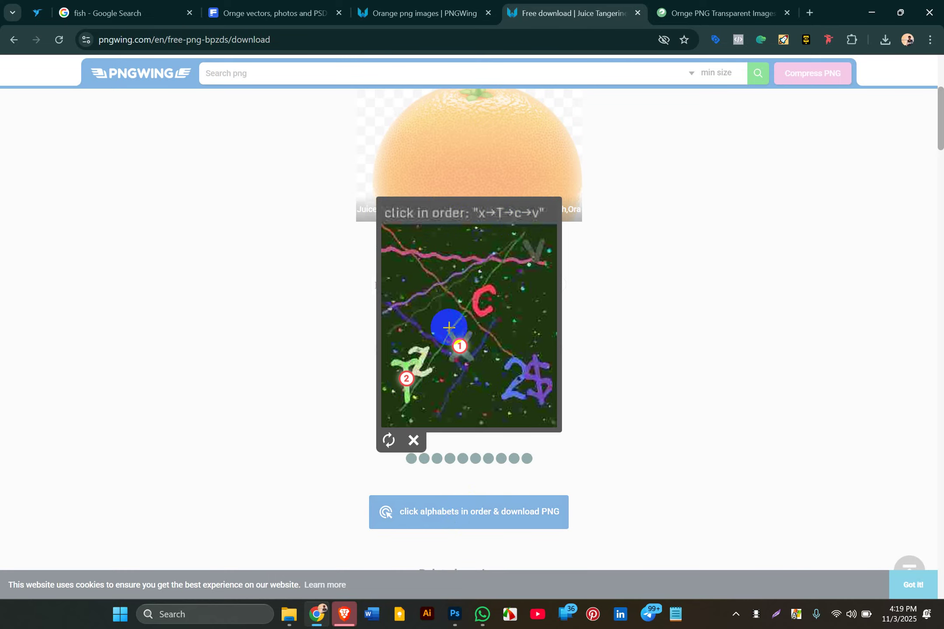
pyautogui.click(480, 296)
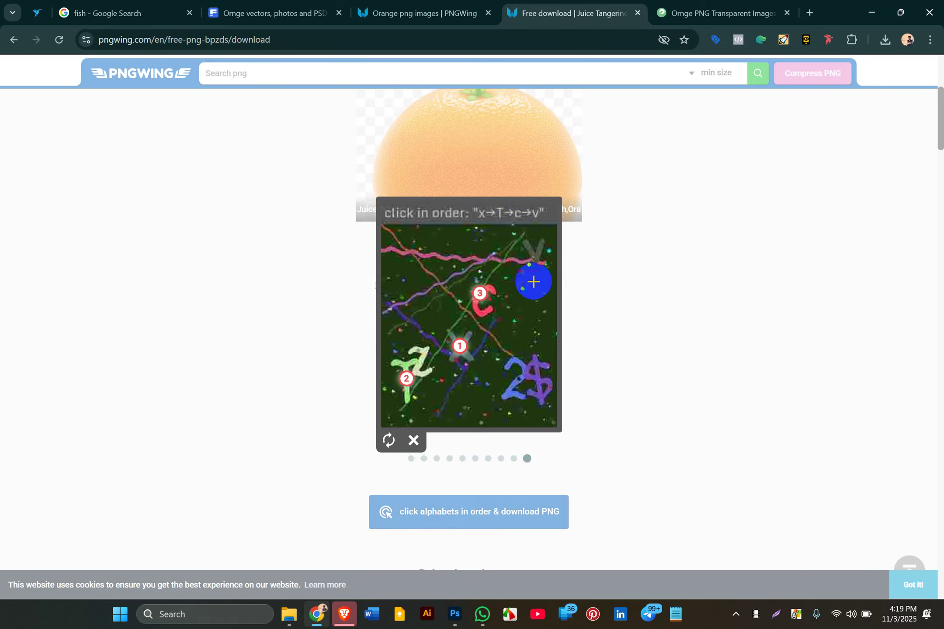
pyautogui.click(534, 250)
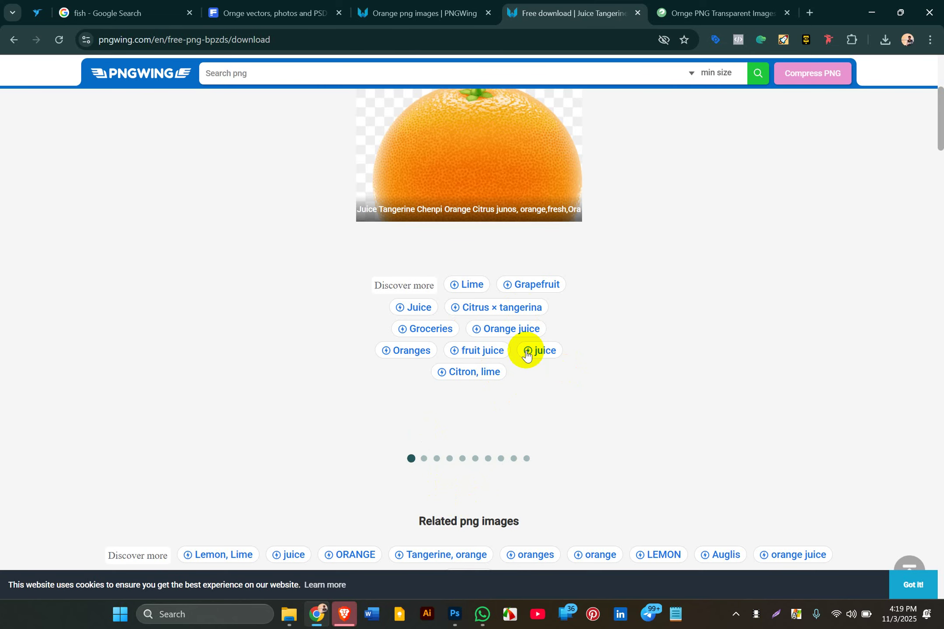
# Bring the downloaded pngwing.com (25).png into Photoshop and dock it as a tab beside the other open images.
pyautogui.click(885, 42)
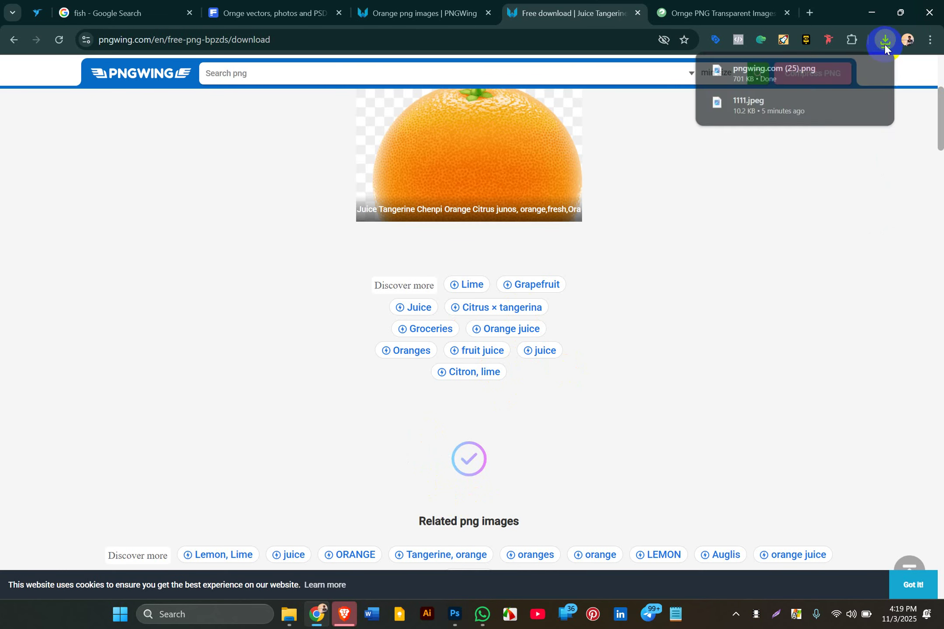
pyautogui.moveTo(772, 81); pyautogui.dragTo(497, 38)
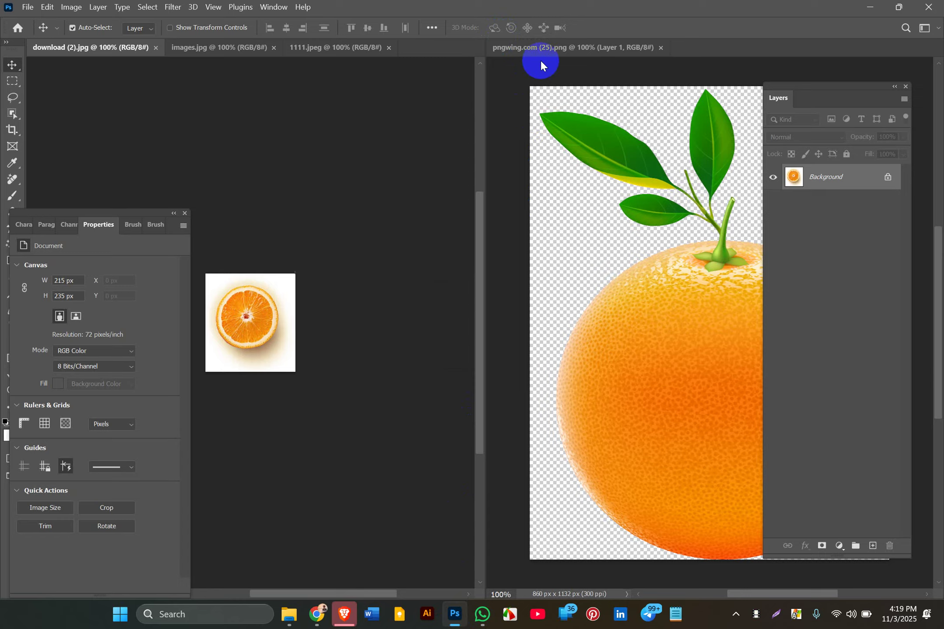
pyautogui.moveTo(541, 63); pyautogui.dragTo(495, 120)
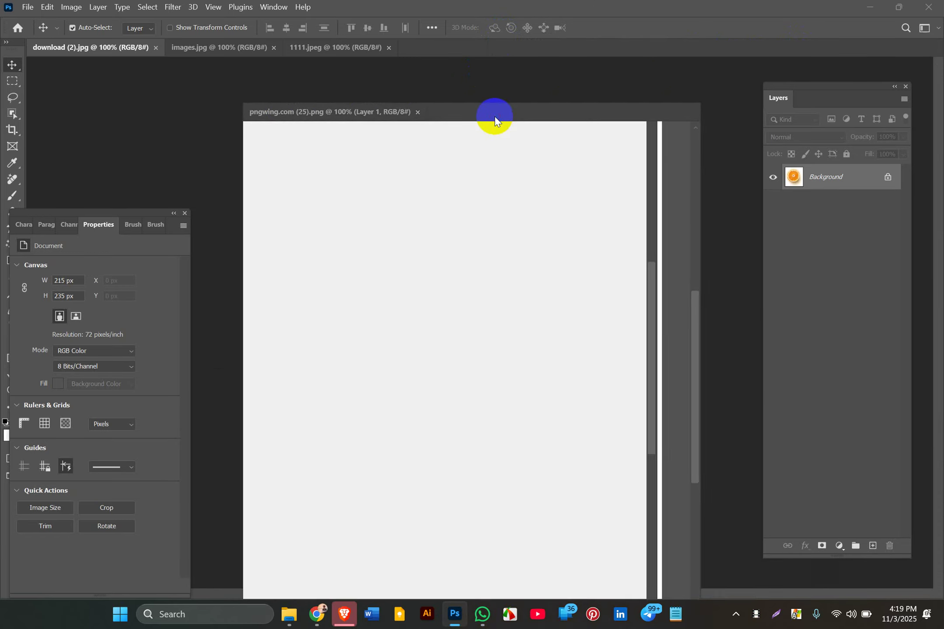
pyautogui.moveTo(413, 114); pyautogui.dragTo(452, 51)
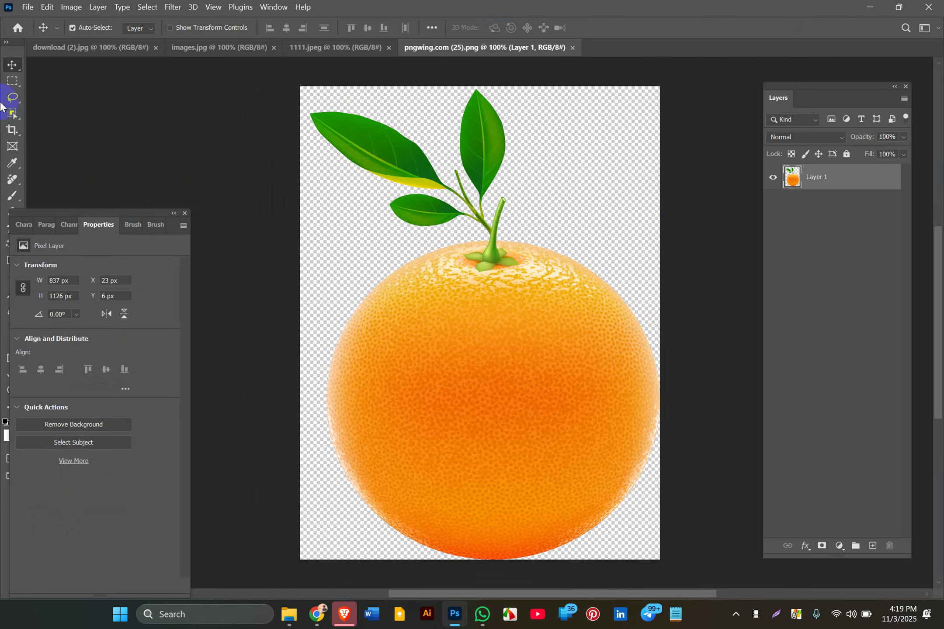
# Extend the orange document's canvas on all four sides with the Crop tool to about 1974 × 1922 px.
pyautogui.click(14, 137)
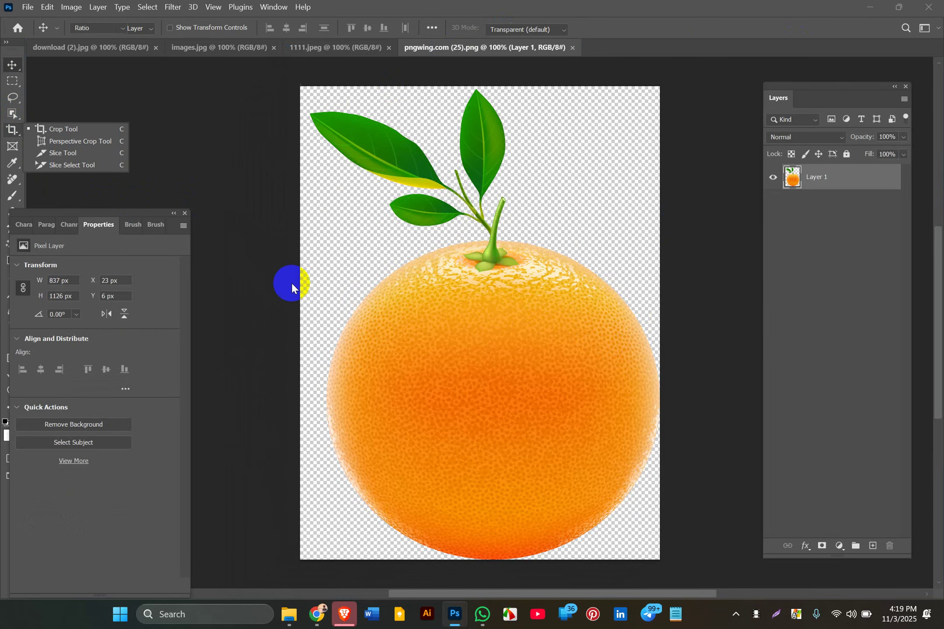
pyautogui.moveTo(301, 332); pyautogui.dragTo(146, 349)
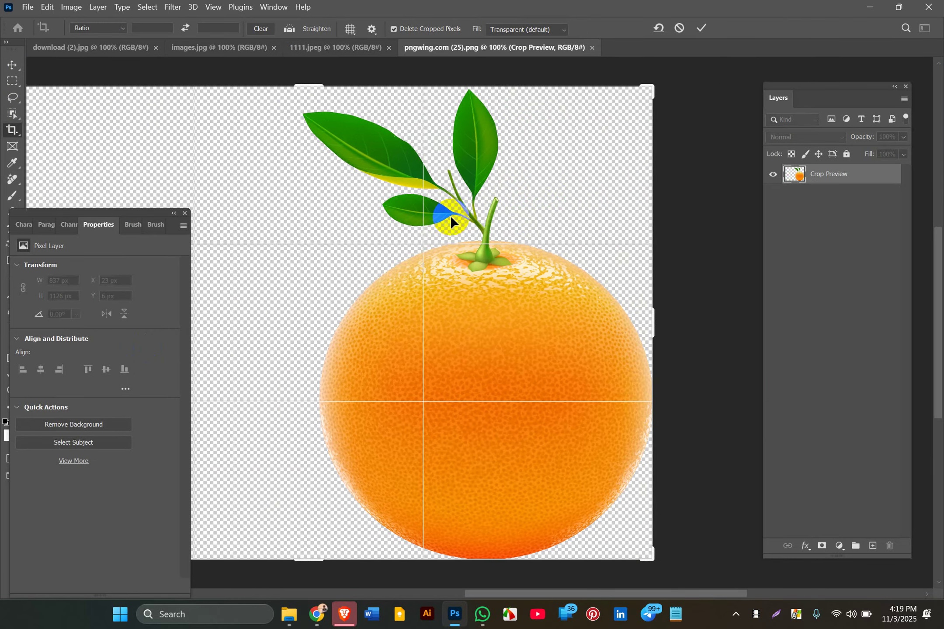
pyautogui.moveTo(579, 324); pyautogui.dragTo(649, 329)
pyautogui.moveTo(222, 140); pyautogui.dragTo(230, 77)
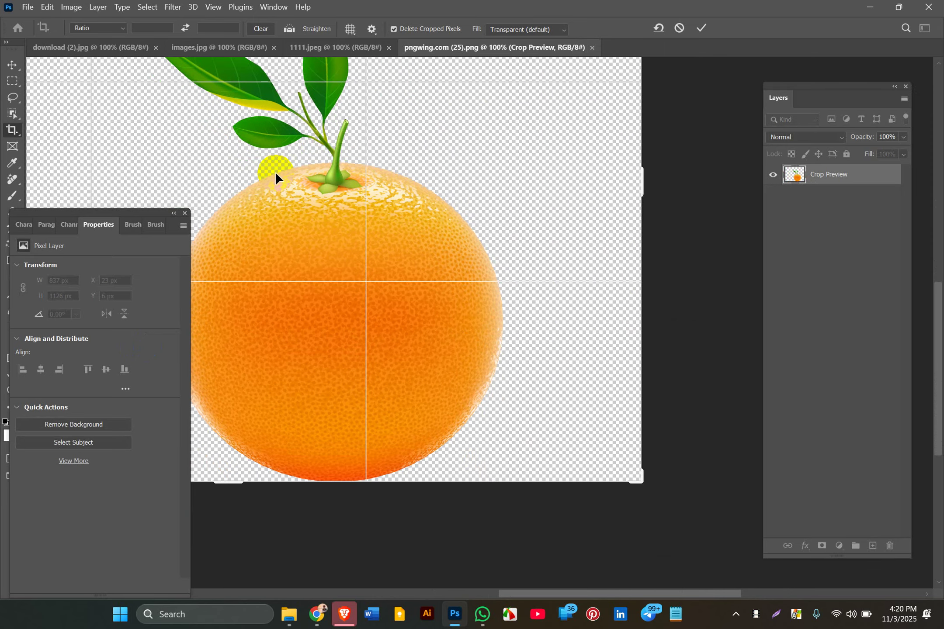
pyautogui.moveTo(230, 476); pyautogui.dragTo(220, 585)
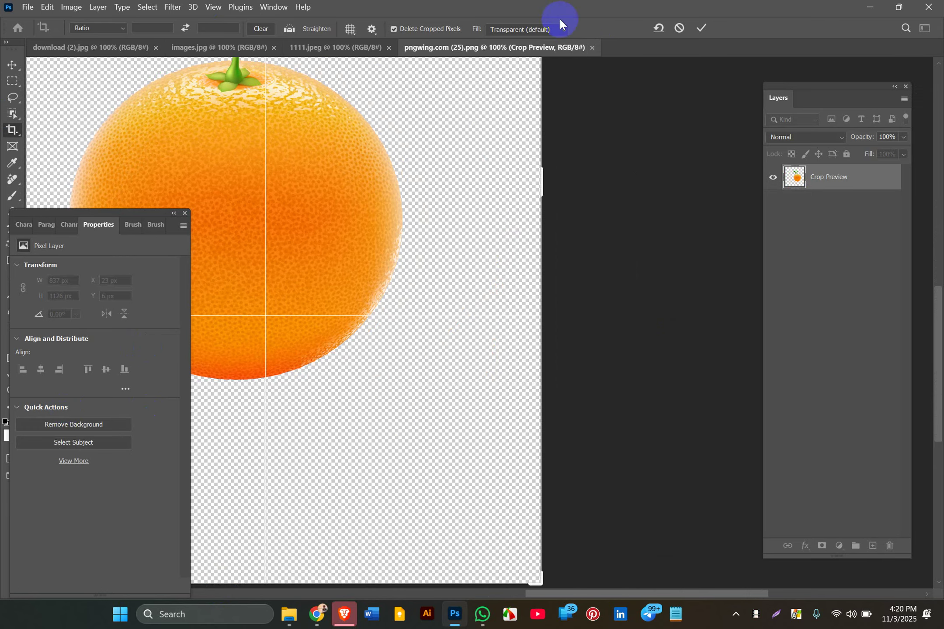
pyautogui.click(698, 28)
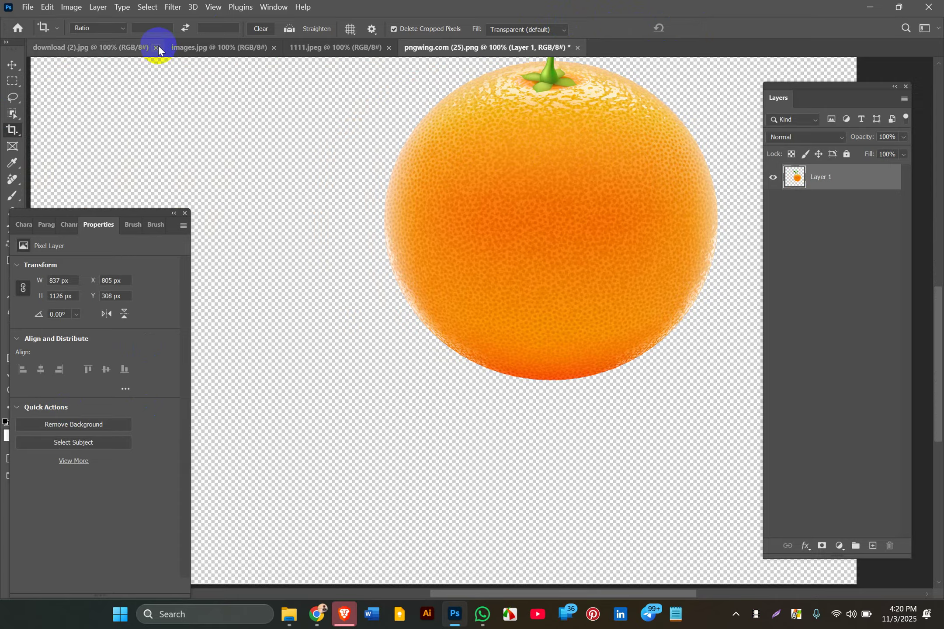
# Centre the orange horizontally and vertically on the whole canvas and clear the selection.
pyautogui.click(7, 69)
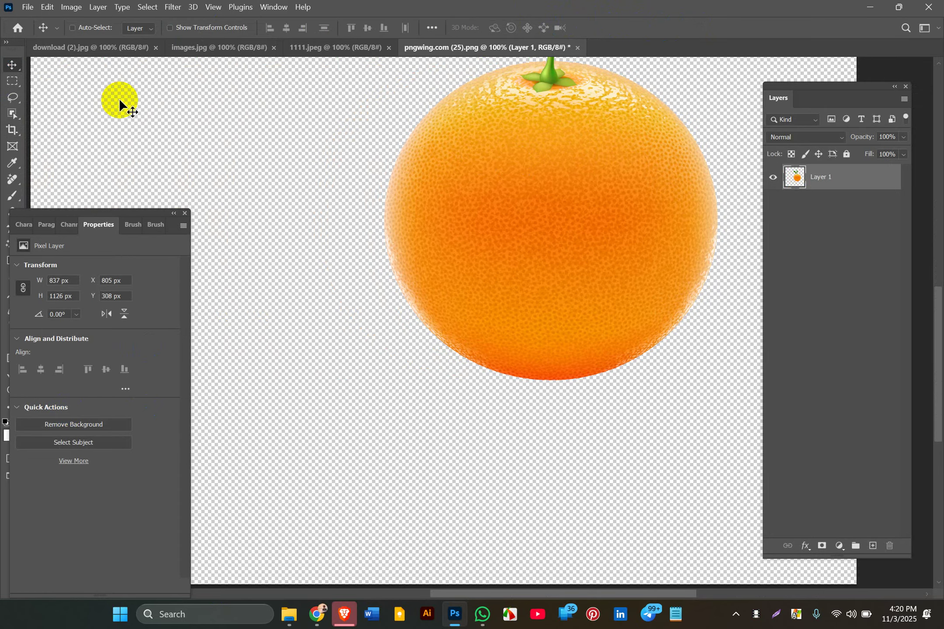
pyautogui.hotkey('ctrl', 'a')
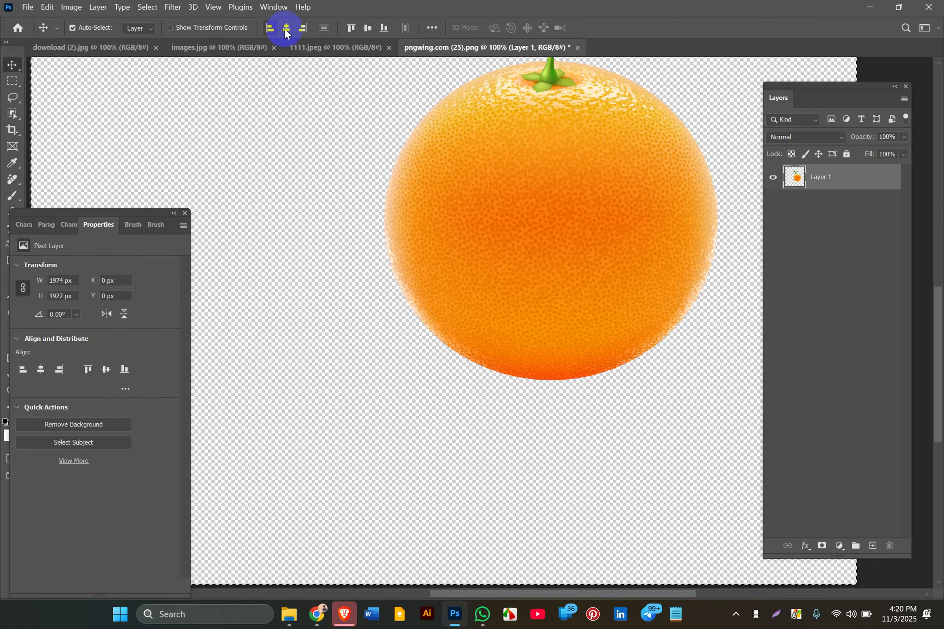
pyautogui.click(287, 28)
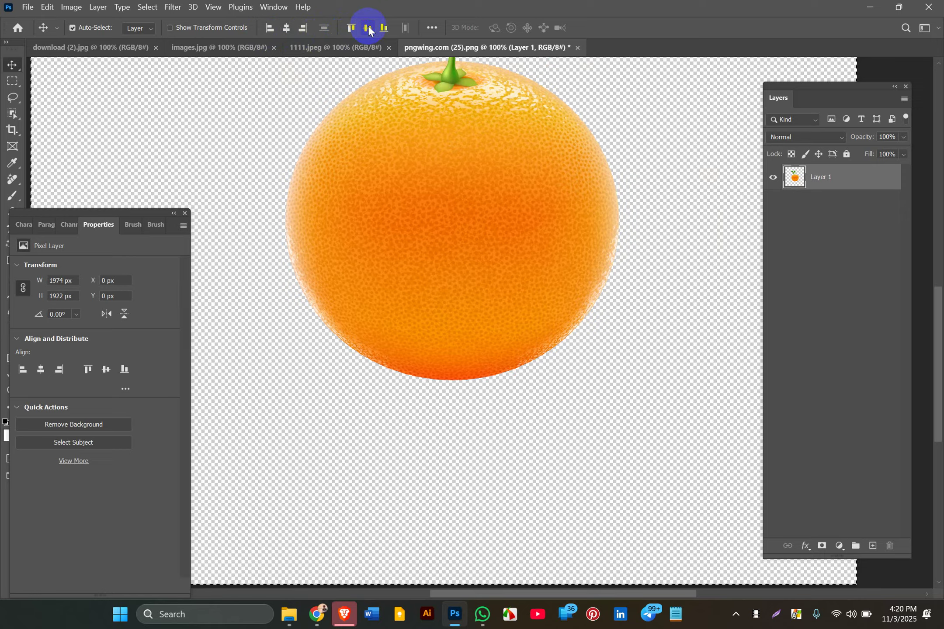
pyautogui.click(368, 28)
pyautogui.hotkey('ctrl', '0')
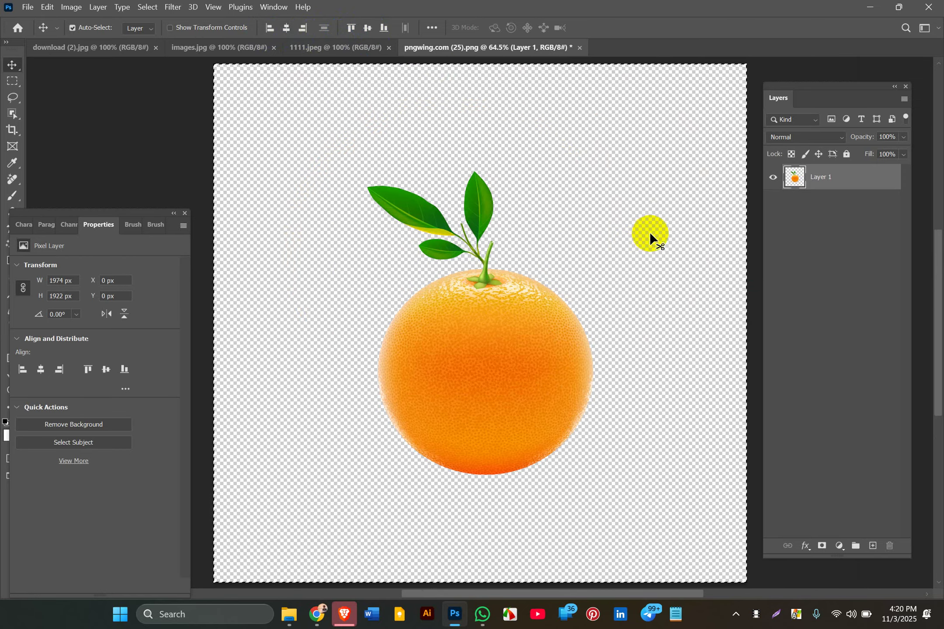
pyautogui.hotkey('ctrl', 'd')
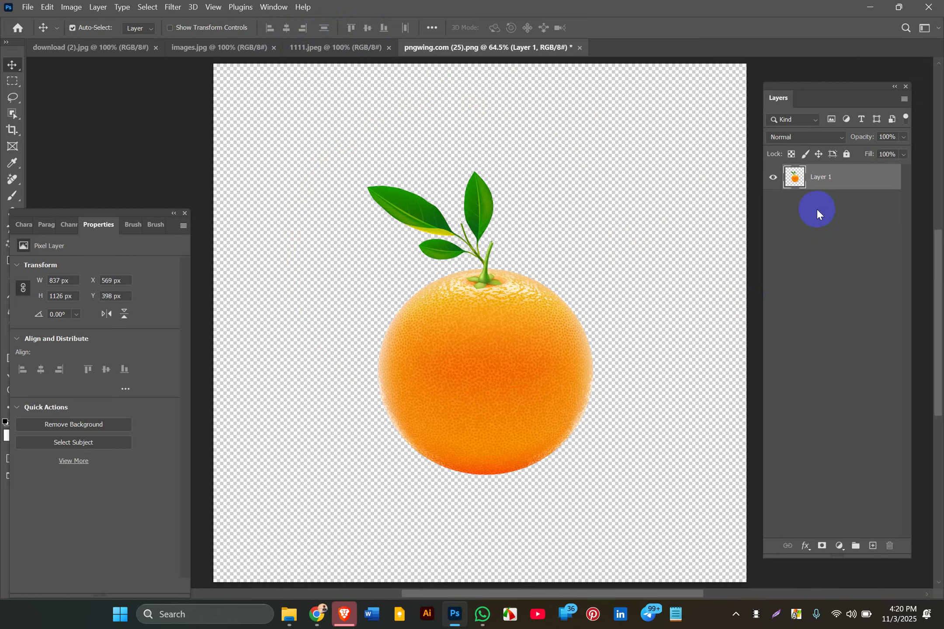
# Duplicate the orange layer and hide the original Layer 1.
pyautogui.rightClick(835, 179)
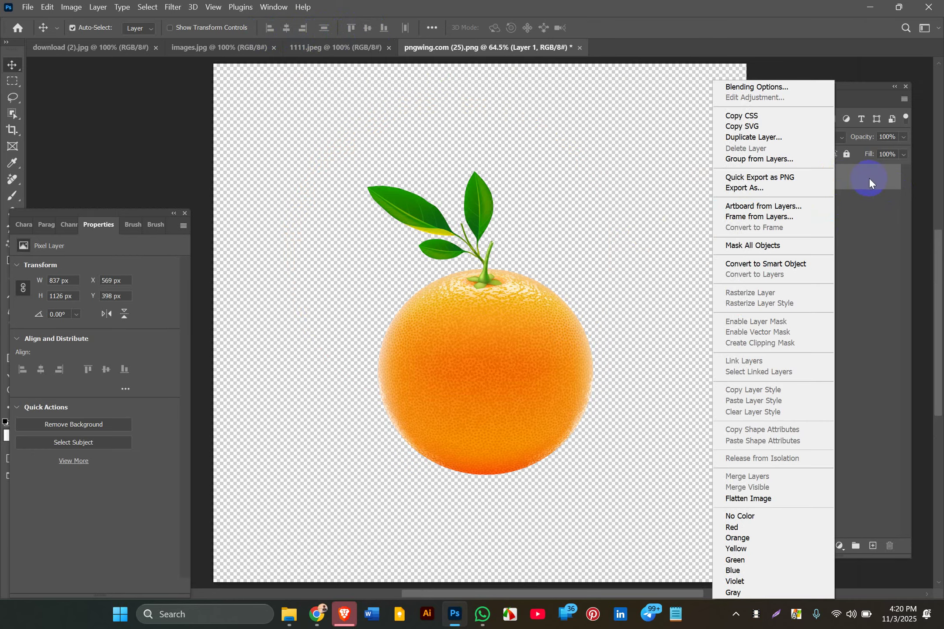
pyautogui.click(605, 295)
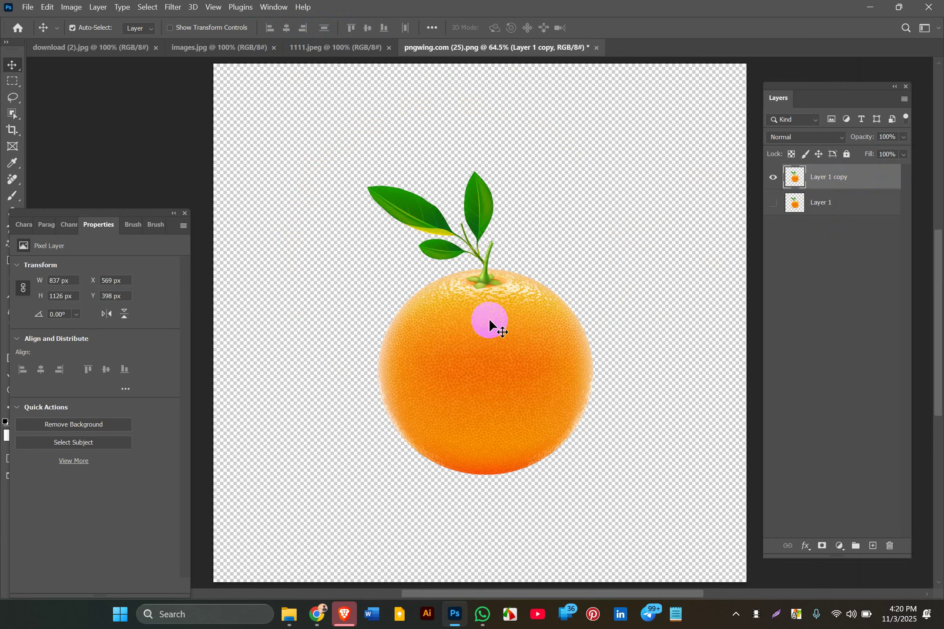
pyautogui.press('ctrl')
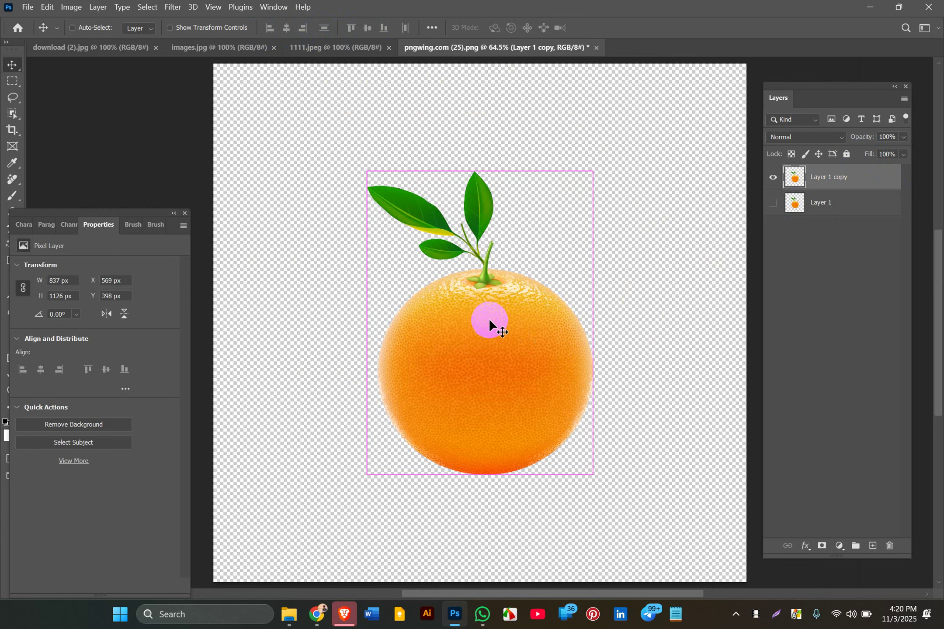
# Scale the duplicated orange up proportionally from its centre to 163.94% with Free Transform.
pyautogui.hotkey('ctrl', 't')
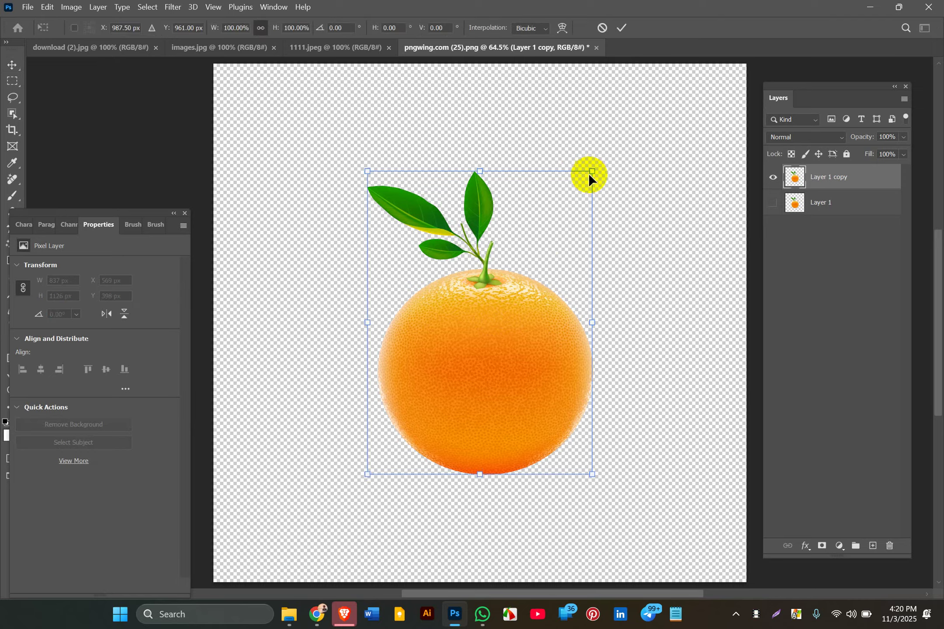
pyautogui.moveTo(593, 171); pyautogui.dragTo(706, 102)
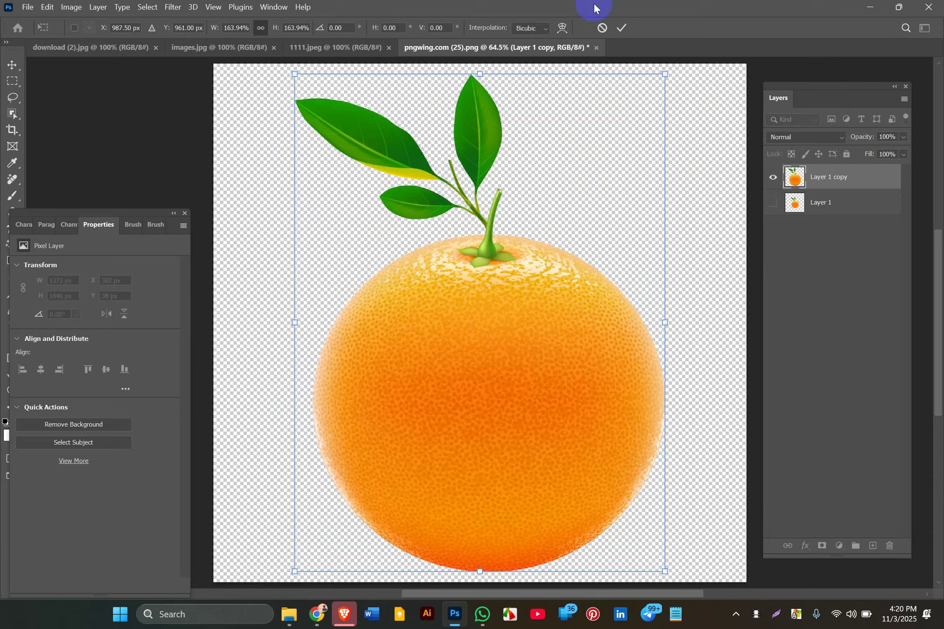
pyautogui.click(621, 28)
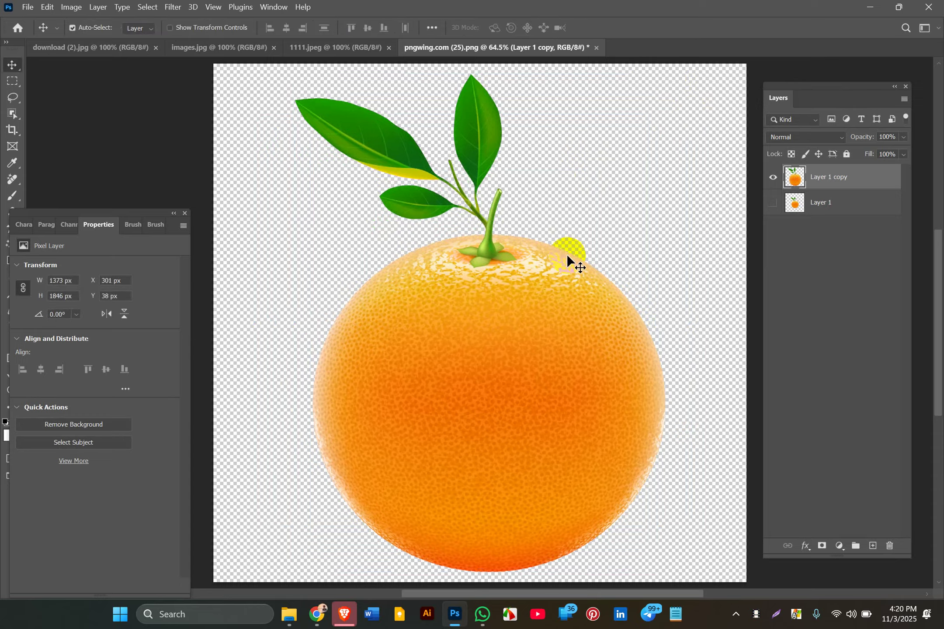
# Shrink the duplicated orange with Free Transform to about 103 × 139 px near the canvas's lower-left area.
pyautogui.hotkey('ctrl', 't')
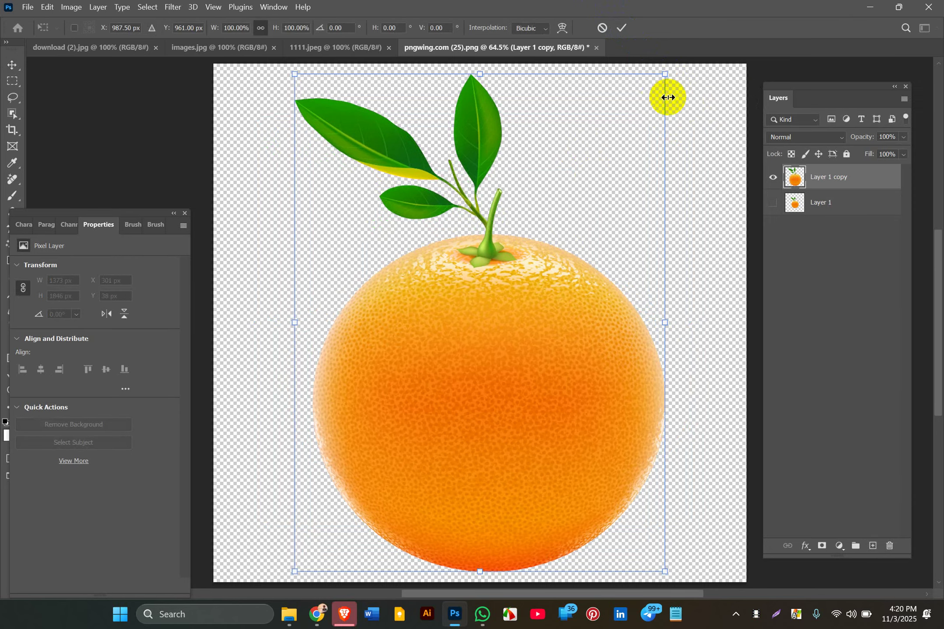
pyautogui.moveTo(666, 74); pyautogui.dragTo(343, 549)
pyautogui.press('Return')
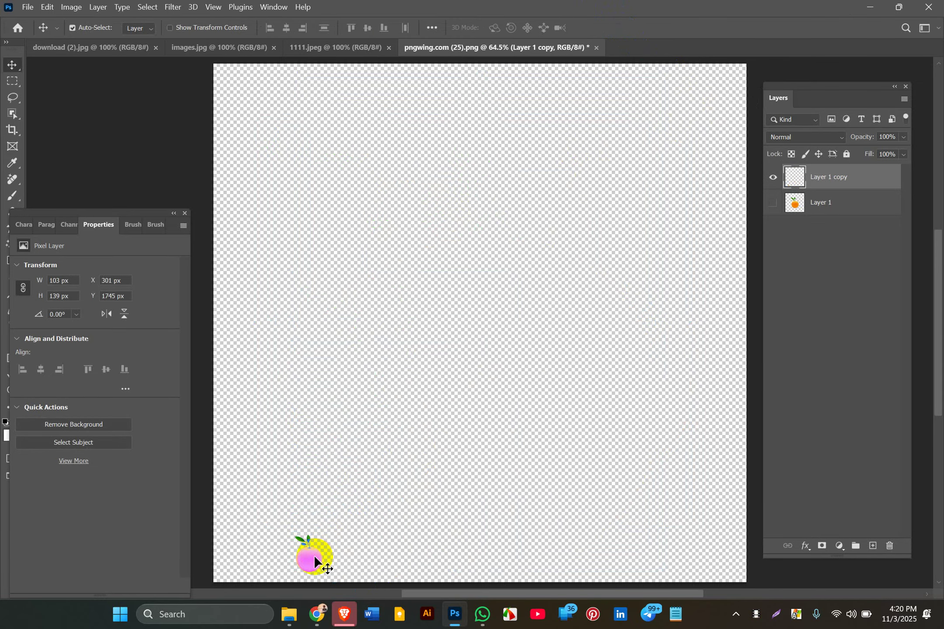
# Enlarge the shrunken Layer 1 copy to about 1526 × 2059 px with Free Transform and move it to the canvas's left edge.
pyautogui.hotkey('ctrl', 't')
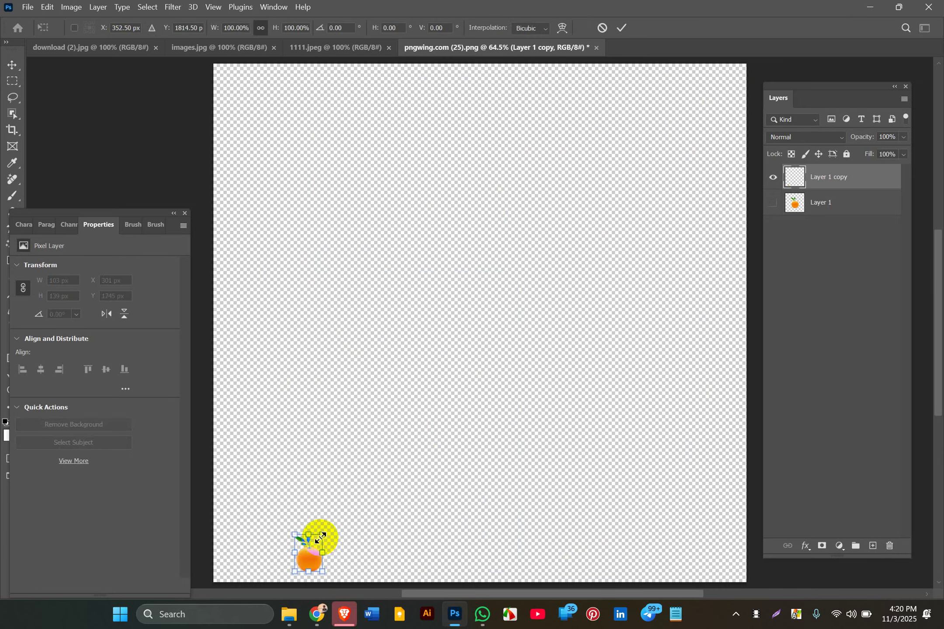
pyautogui.moveTo(323, 534); pyautogui.dragTo(780, 75)
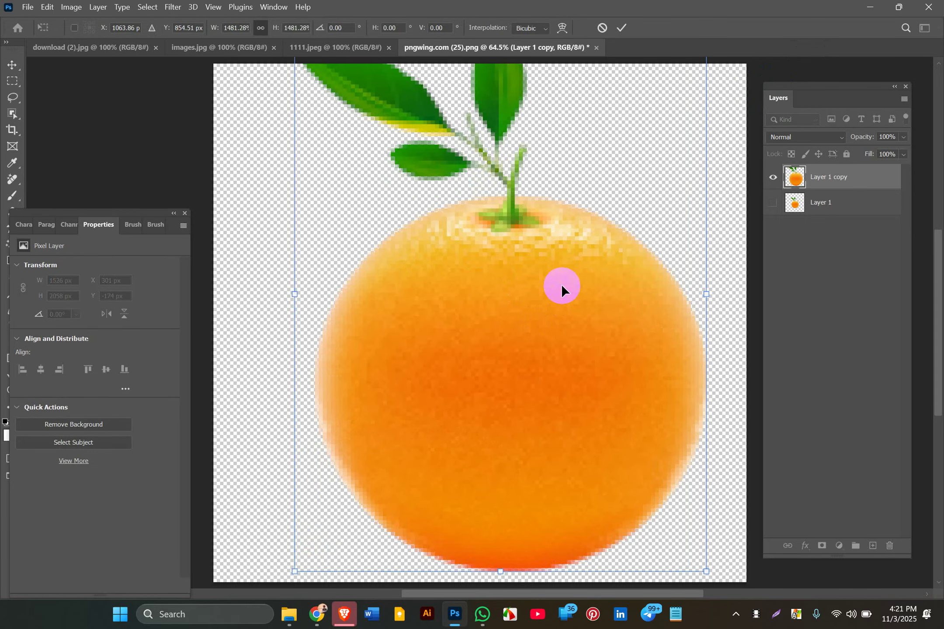
pyautogui.press('Return')
pyautogui.moveTo(568, 306); pyautogui.dragTo(481, 331)
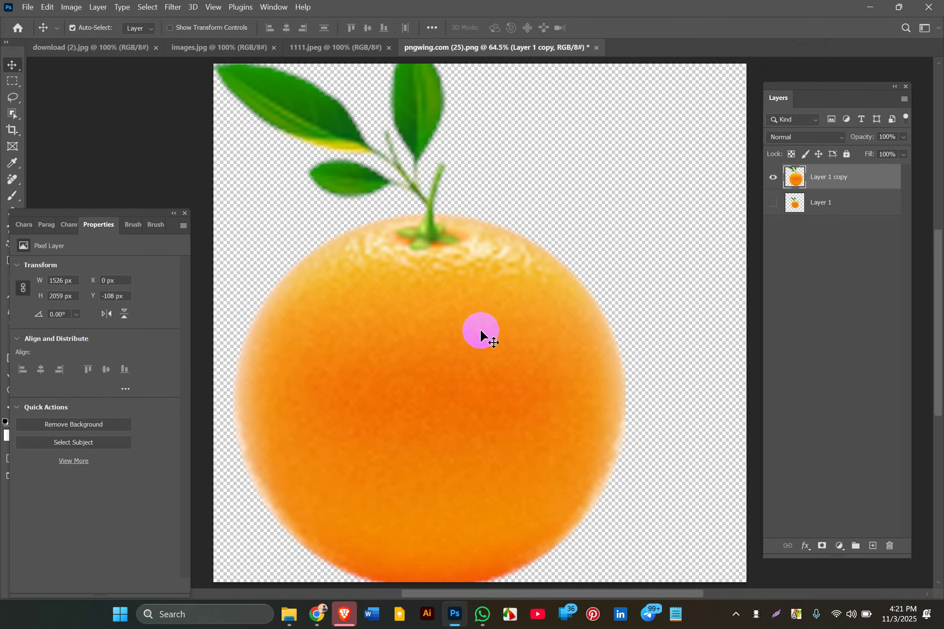
# Delete the Layer 1 copy and make the original Layer 1 visible again.
pyautogui.press('Delete')
pyautogui.click(776, 184)
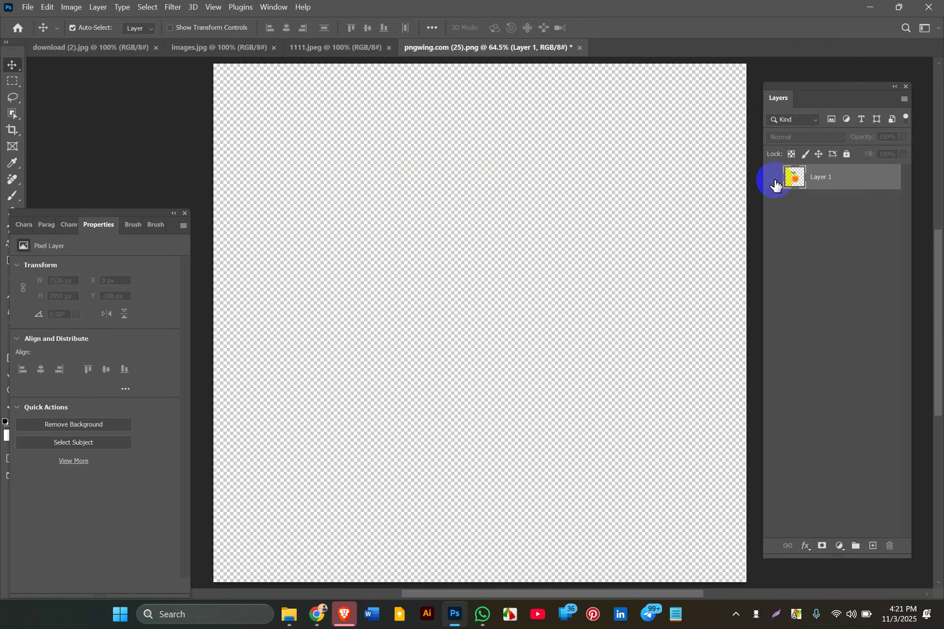
# Convert Layer 1 with the original orange to a Smart Object.
pyautogui.click(819, 185)
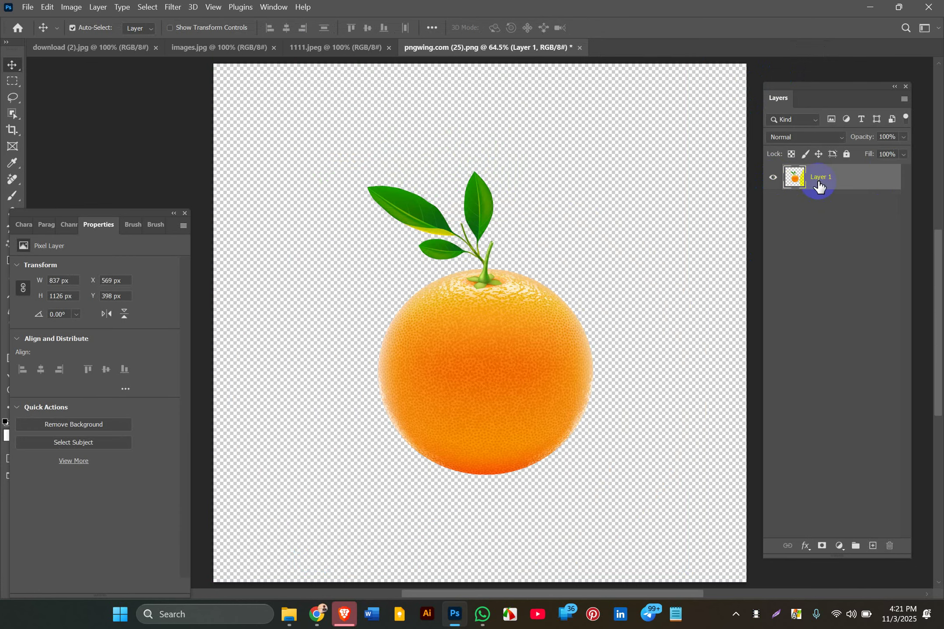
pyautogui.rightClick(818, 181)
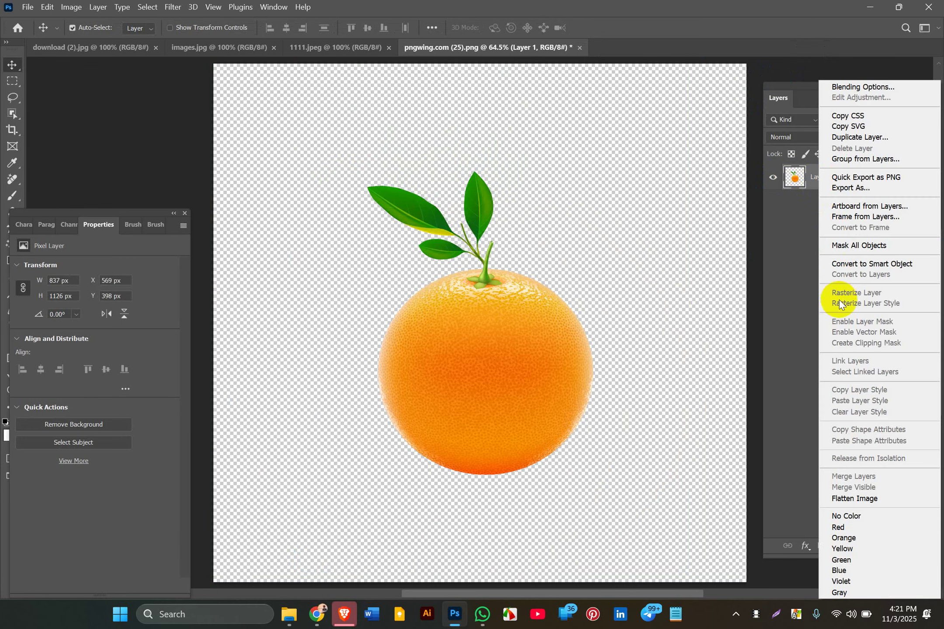
pyautogui.click(845, 266)
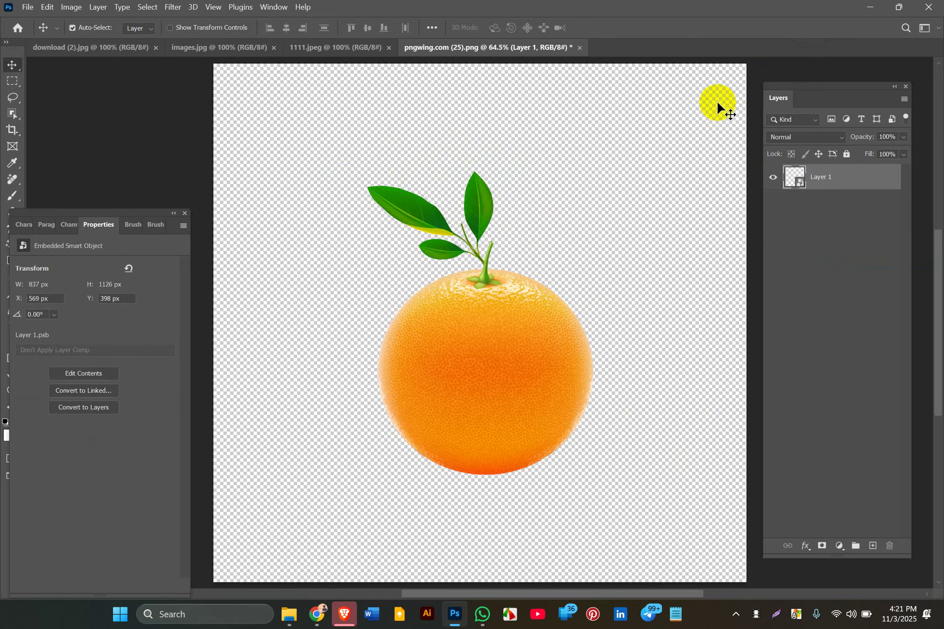
# Scale the orange Smart Object proportionally to 130.20%, positioned at about X 377, Y 228 px, and hide its layer.
pyautogui.click(473, 361)
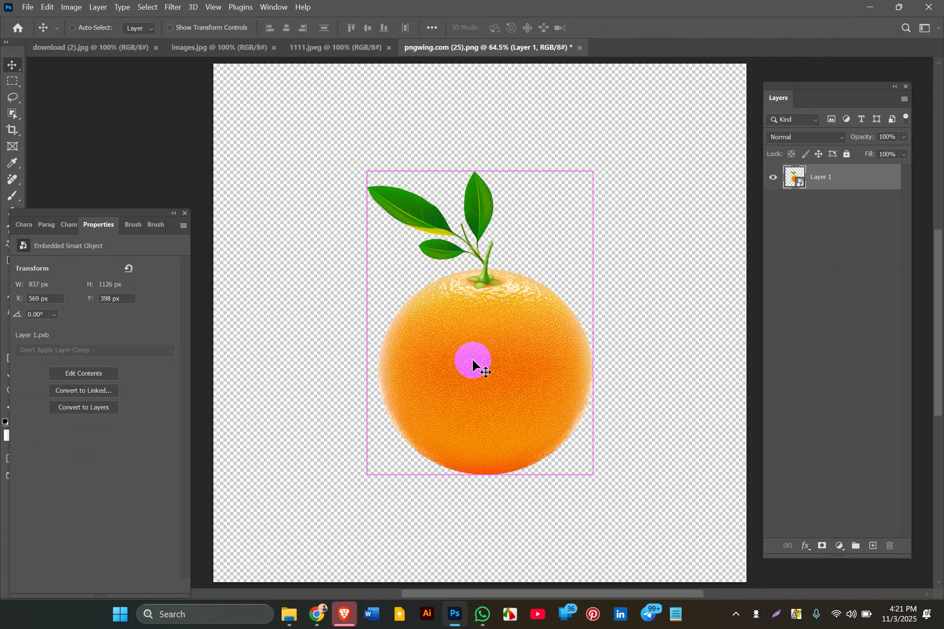
pyautogui.hotkey('ctrl', 't')
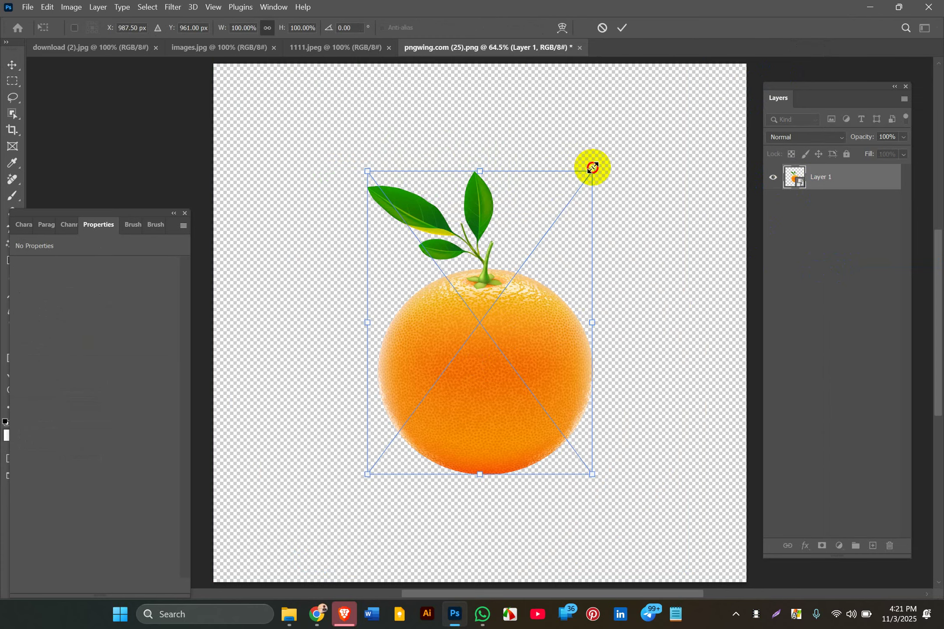
pyautogui.moveTo(593, 168); pyautogui.dragTo(711, 110)
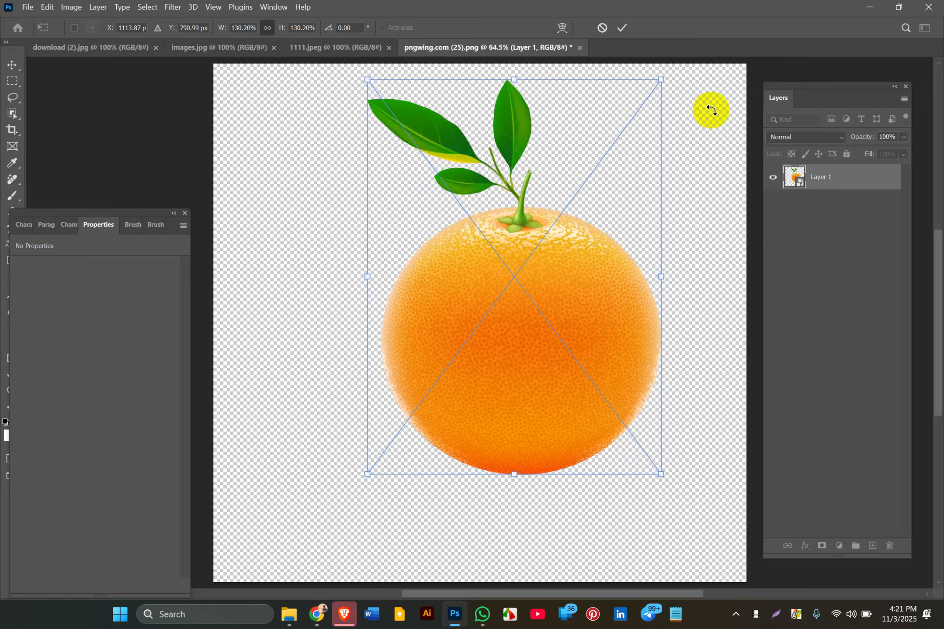
pyautogui.moveTo(477, 367); pyautogui.dragTo(476, 334)
pyautogui.press('Return')
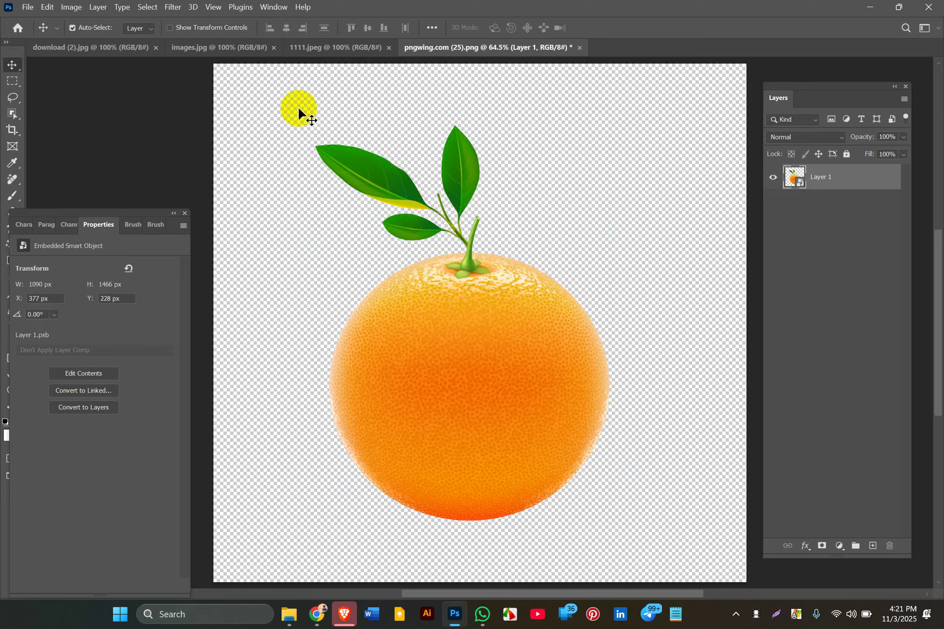
pyautogui.click(771, 180)
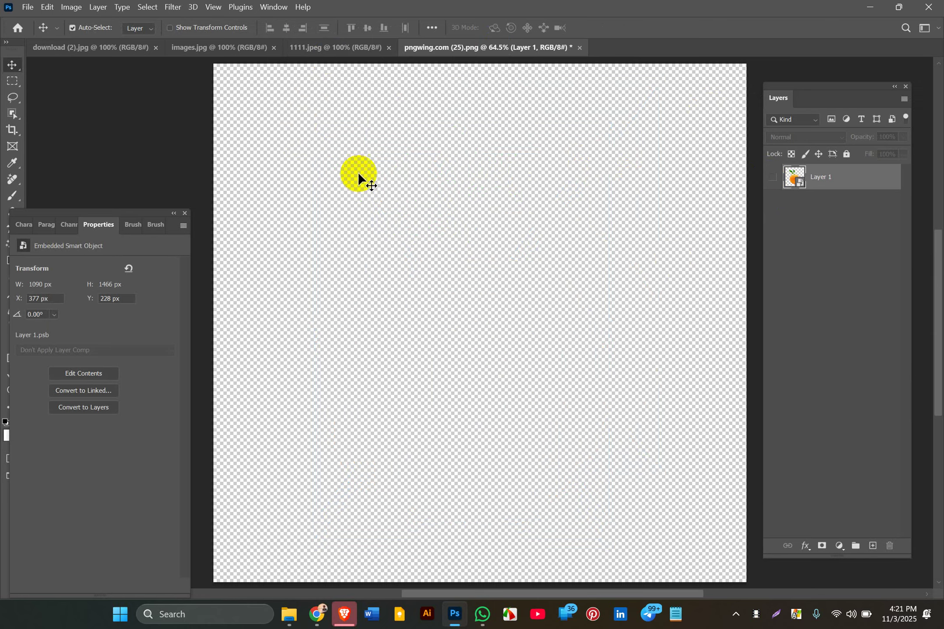
# In 1111.jpeg, uncover the full set of tools and erase the white background around the goldfish with the Magic Eraser.
pyautogui.click(349, 48)
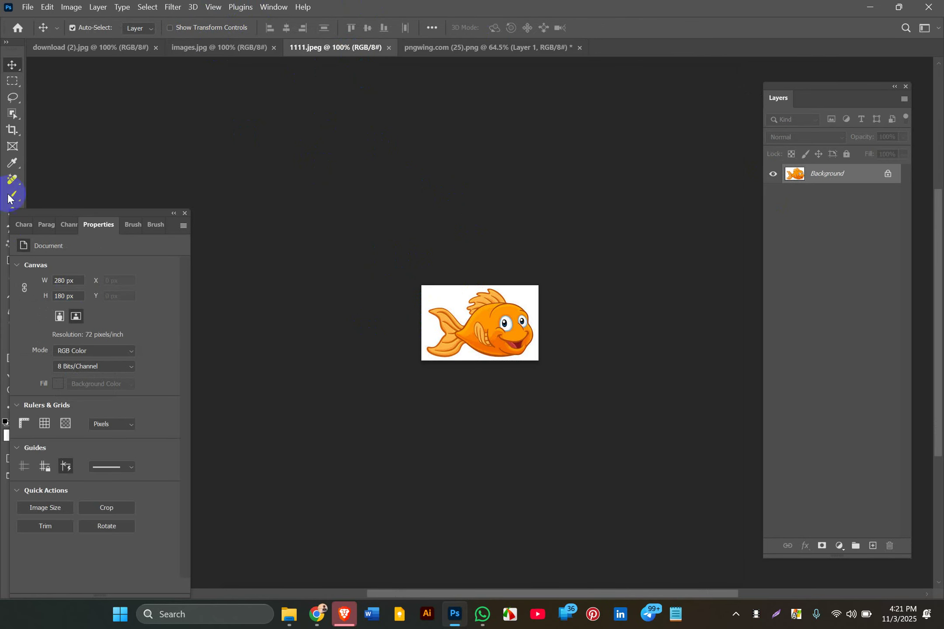
pyautogui.moveTo(84, 209); pyautogui.dragTo(132, 178)
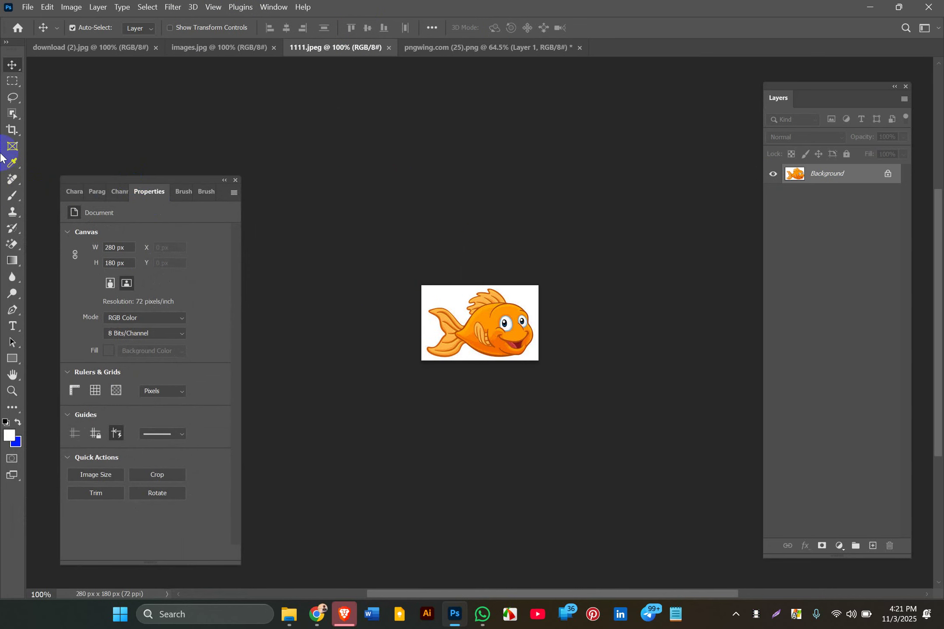
pyautogui.click(16, 242)
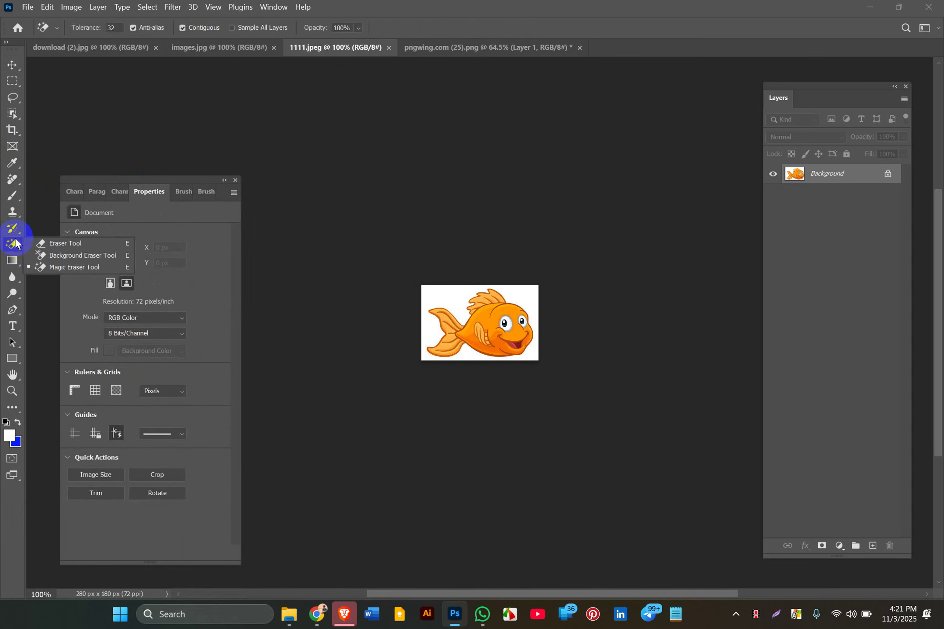
pyautogui.click(50, 265)
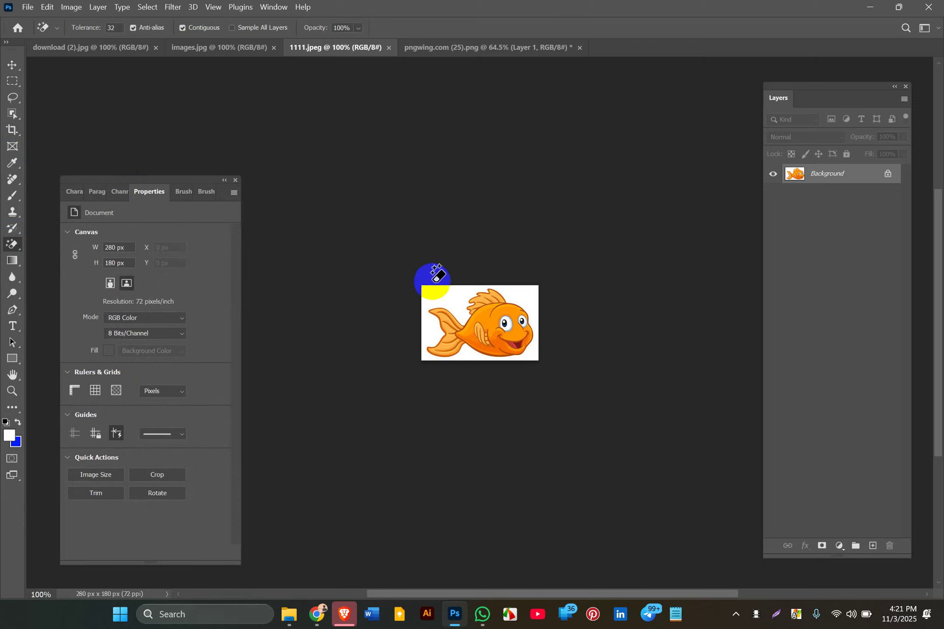
pyautogui.click(434, 293)
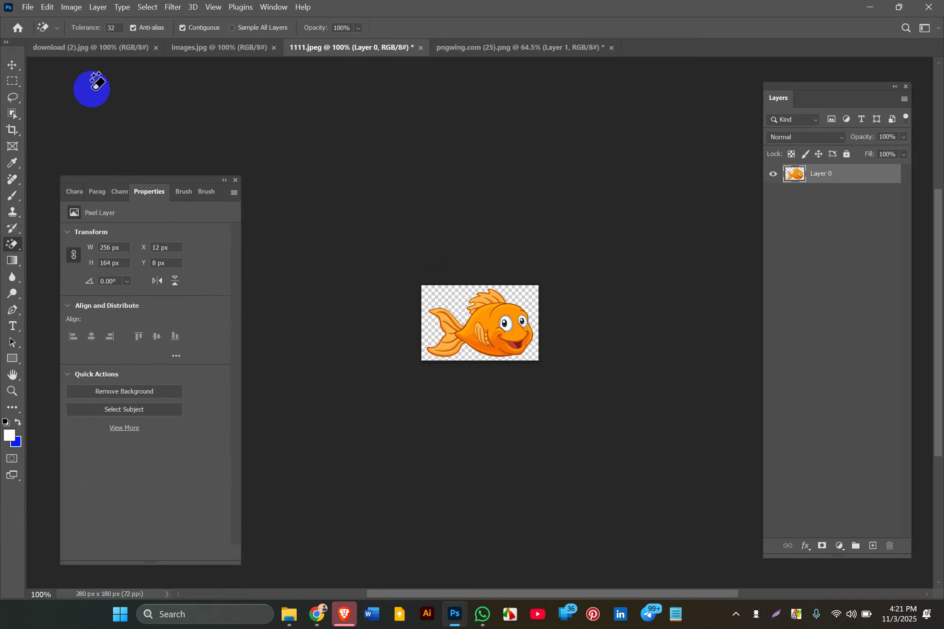
pyautogui.click(12, 65)
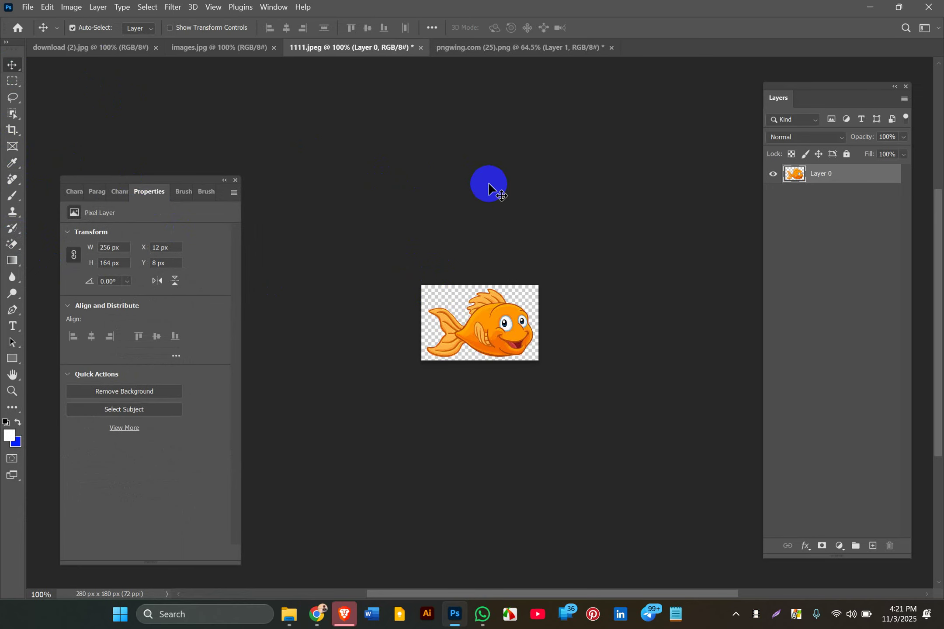
# In download (2).jpg, erase the white background and the shadow around the orange slice with the Magic Eraser.
pyautogui.click(242, 46)
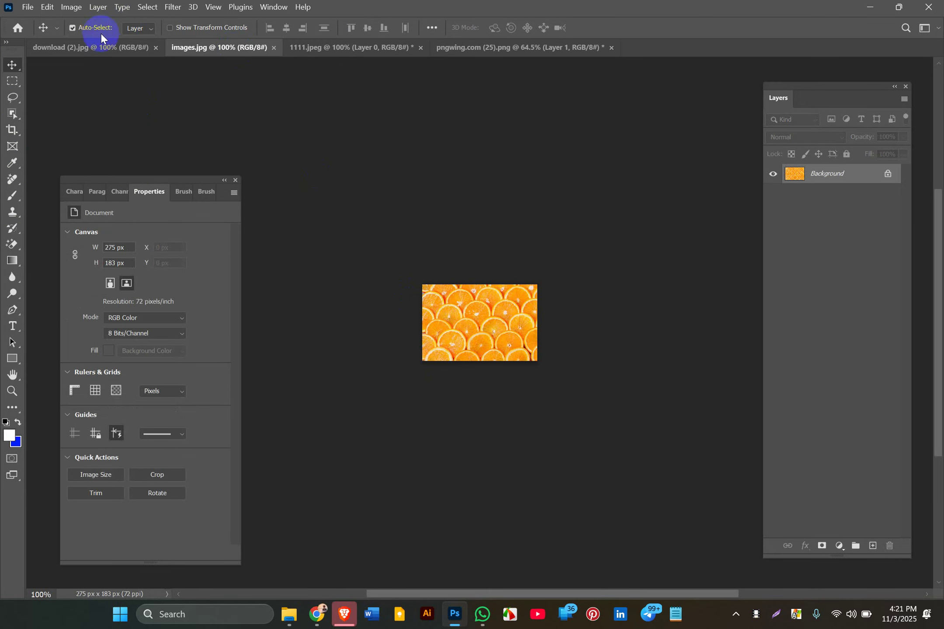
pyautogui.click(104, 43)
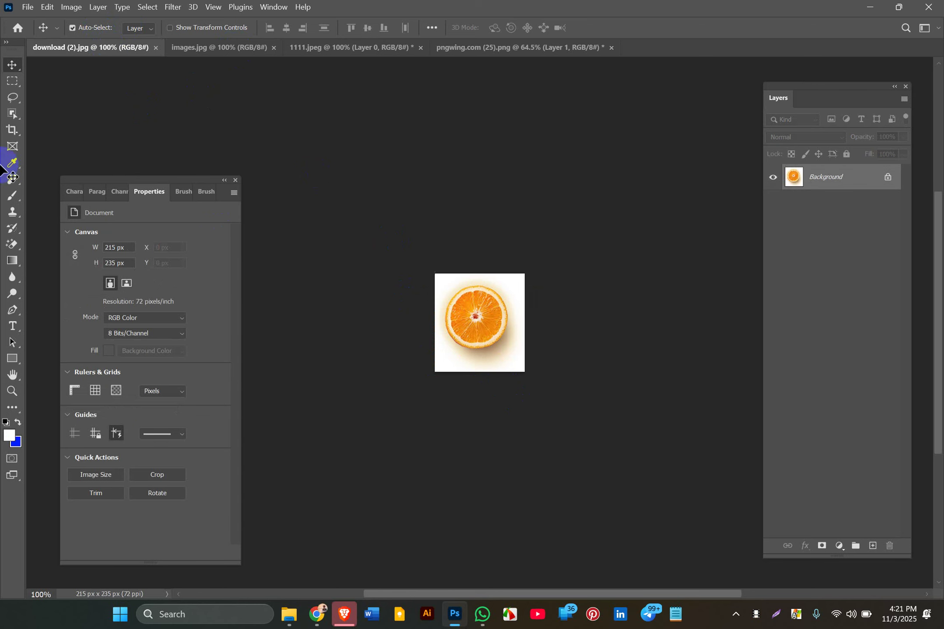
pyautogui.click(13, 245)
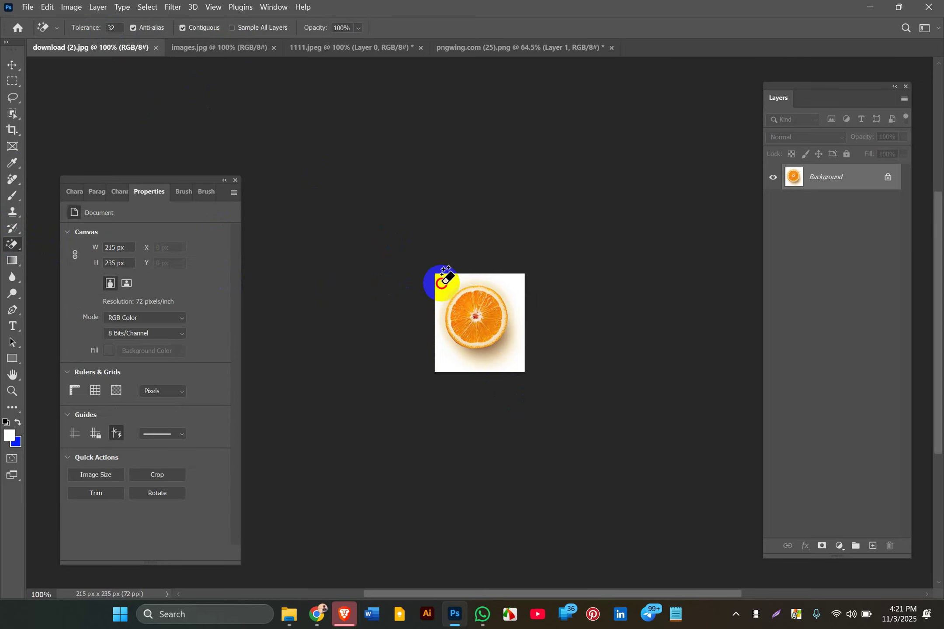
pyautogui.click(443, 282)
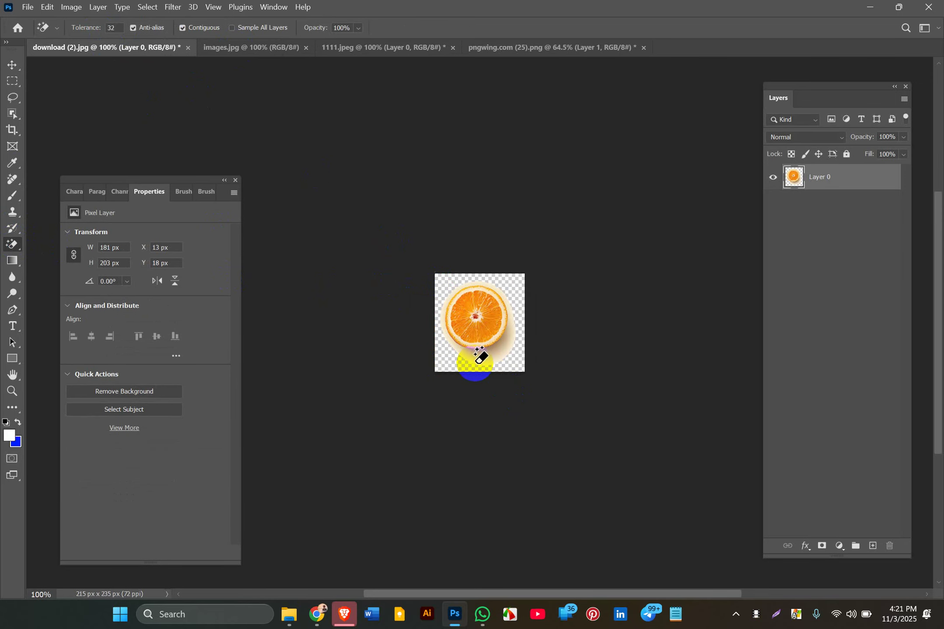
pyautogui.click(480, 359)
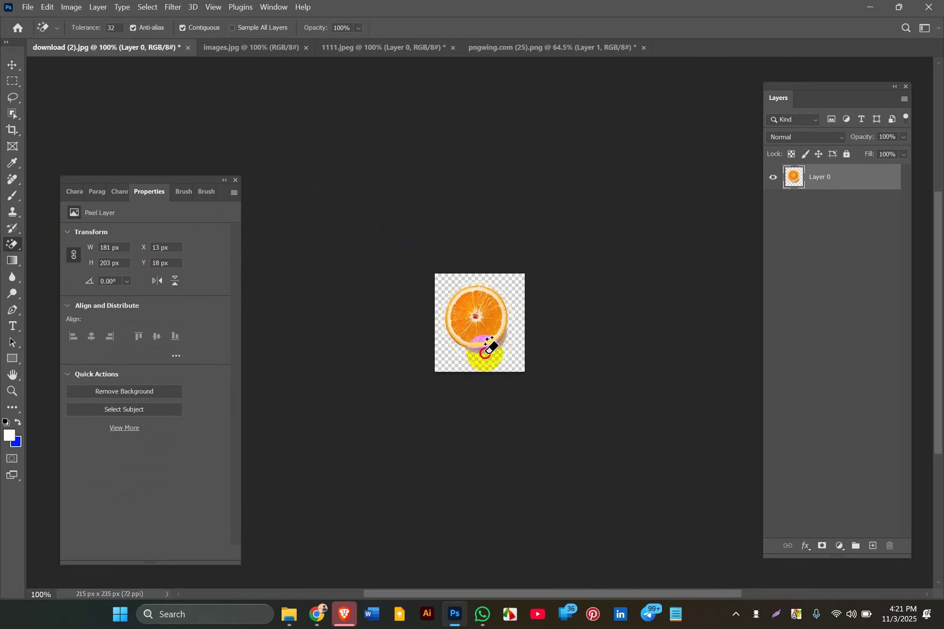
pyautogui.click(488, 345)
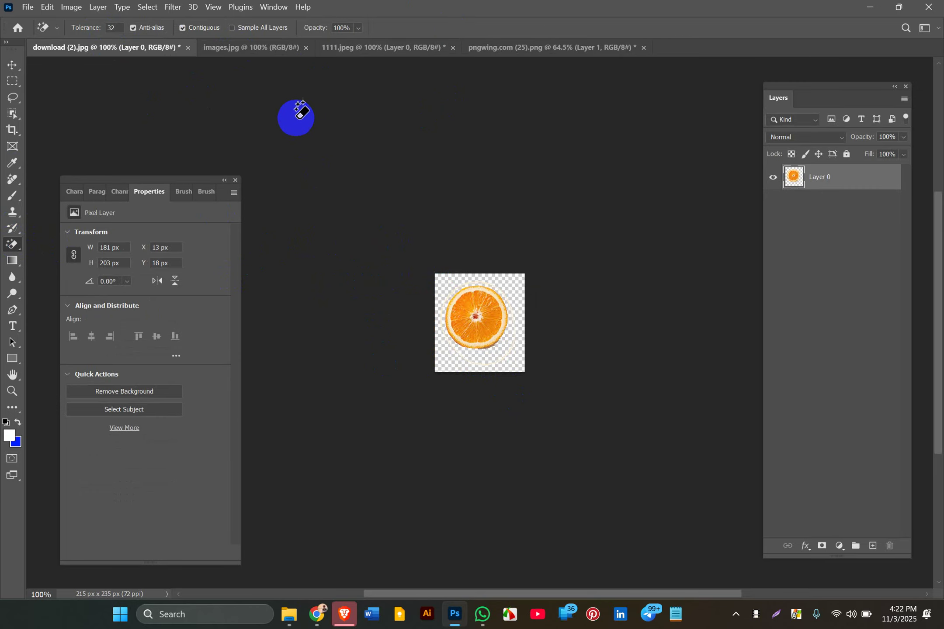
pyautogui.click(12, 64)
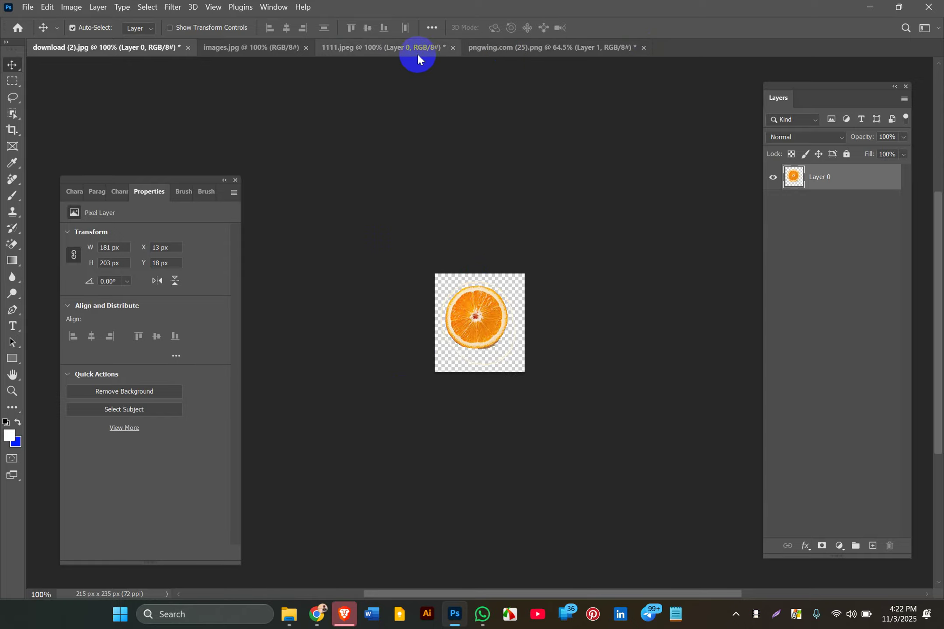
# In images.jpg, unlock the orange-slices background layer and convert it to a Smart Object.
pyautogui.click(284, 47)
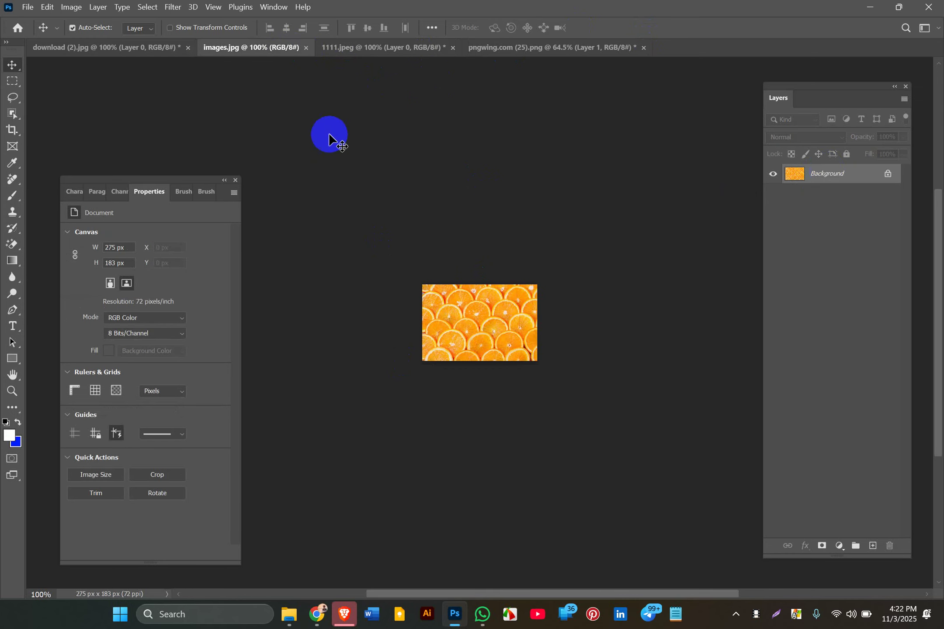
pyautogui.click(888, 176)
pyautogui.rightClick(808, 178)
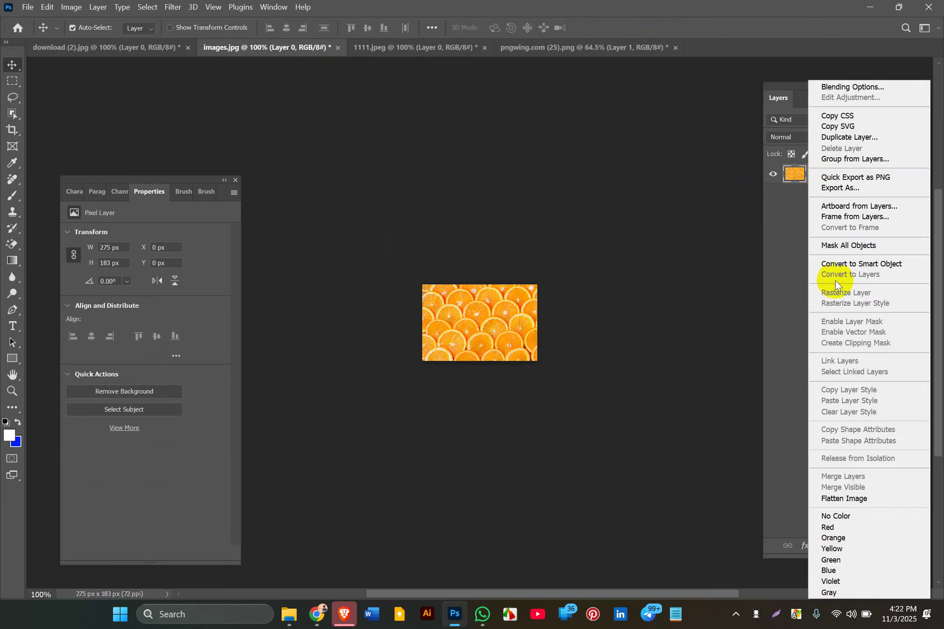
pyautogui.click(863, 264)
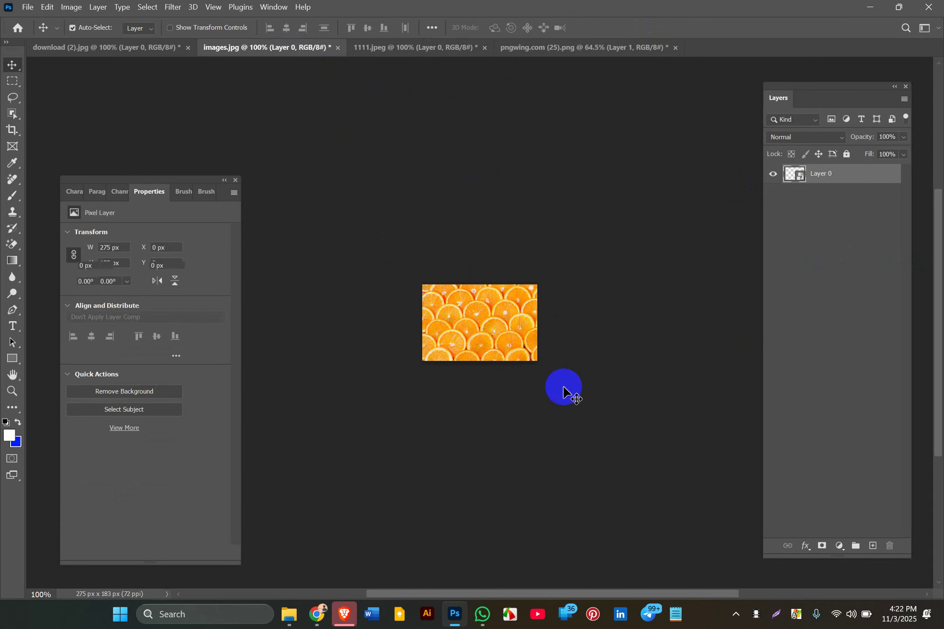
pyautogui.click(856, 174)
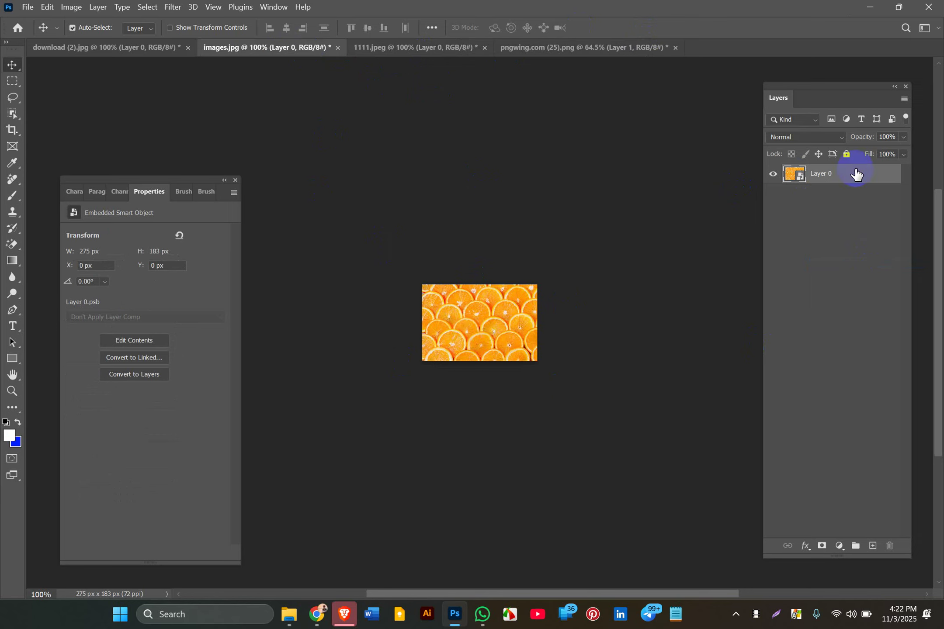
pyautogui.rightClick(844, 181)
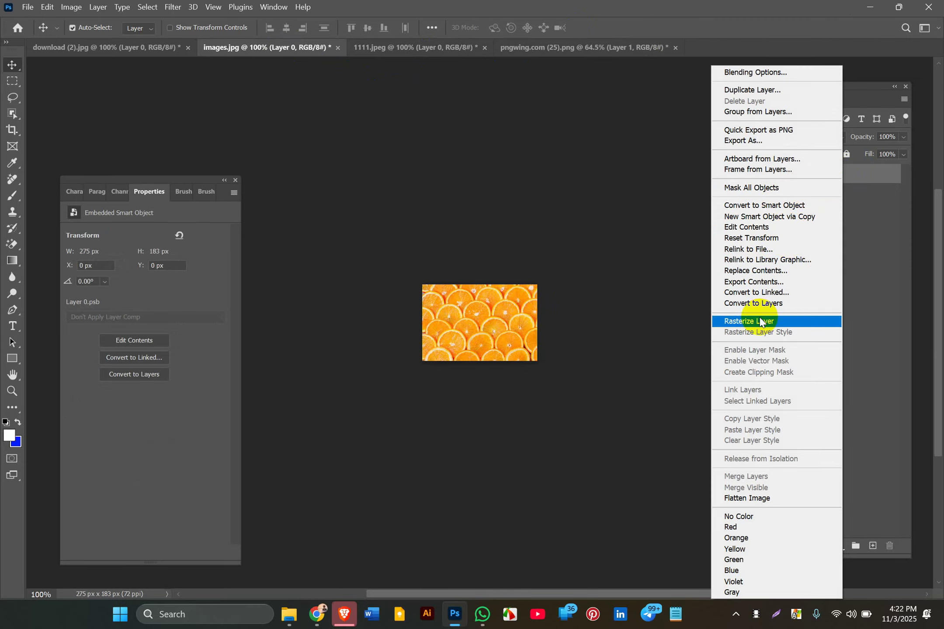
pyautogui.click(661, 404)
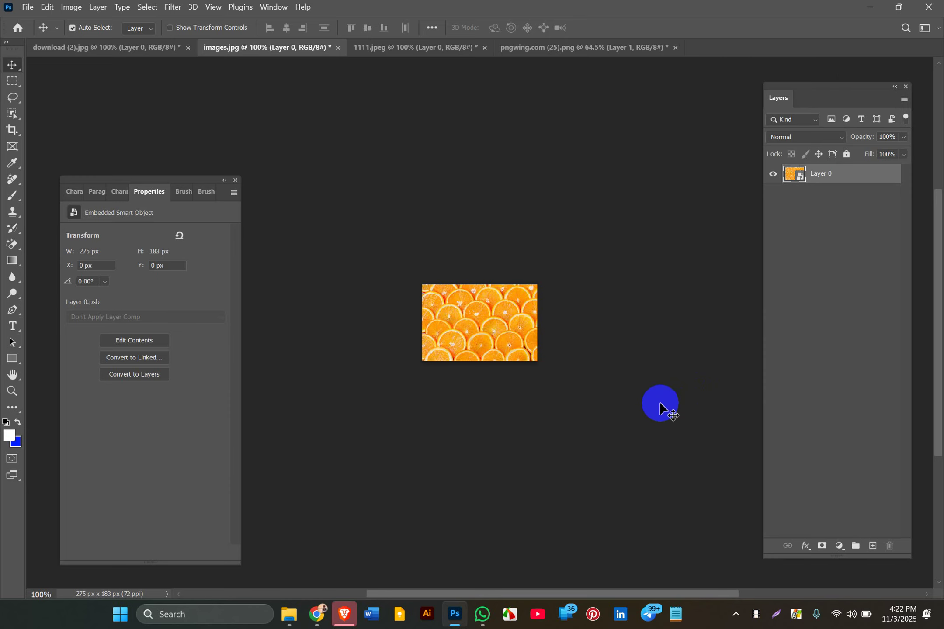
# Copy the orange-slices Smart Object into pngwing.com (25).png at about X 874, Y 618 px and place its layer below Layer 1.
pyautogui.click(443, 338)
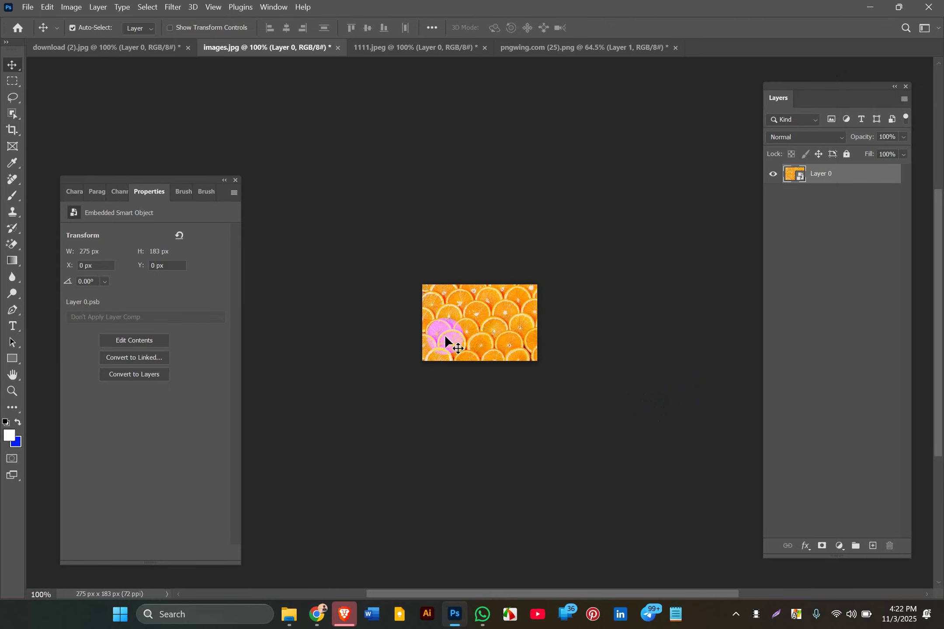
pyautogui.moveTo(445, 335); pyautogui.dragTo(579, 55)
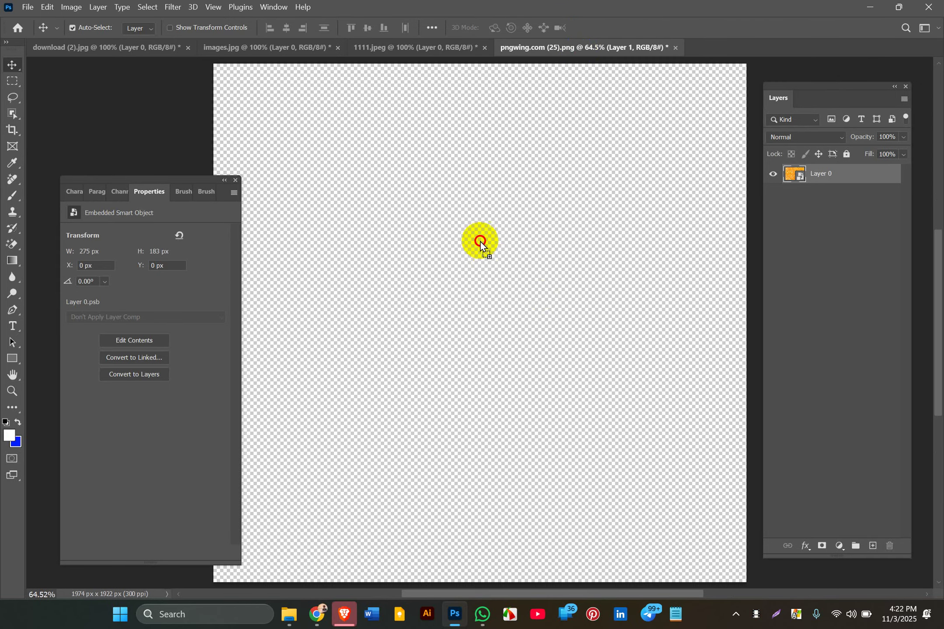
pyautogui.moveTo(486, 257); pyautogui.dragTo(487, 257)
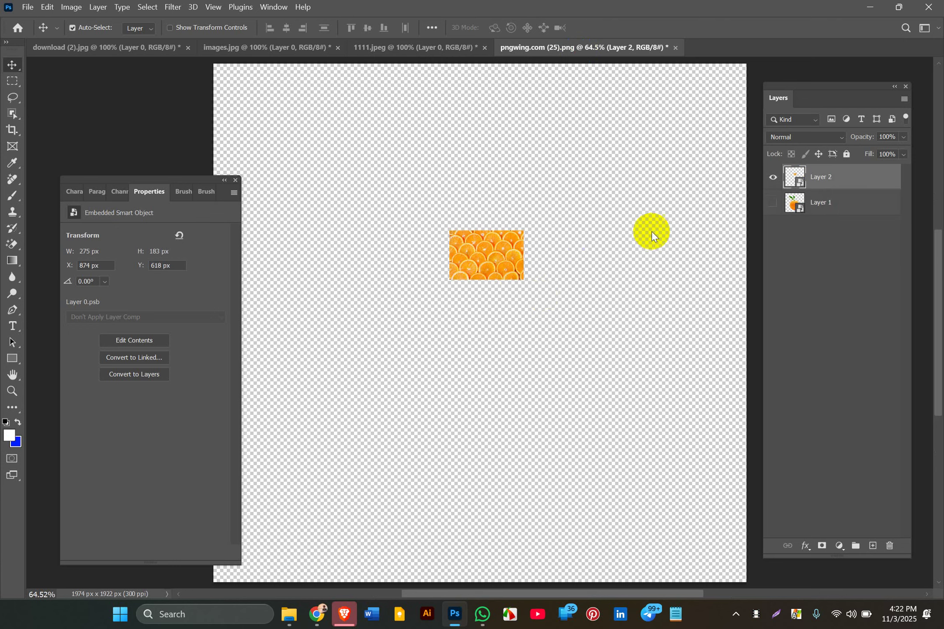
pyautogui.moveTo(828, 179); pyautogui.dragTo(814, 228)
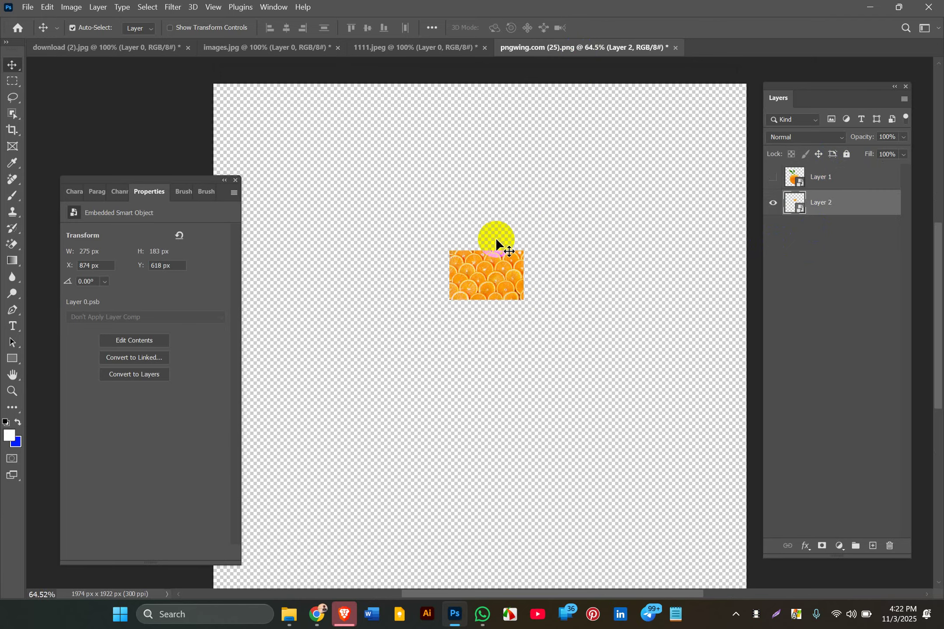
# Scale the orange-slices Smart Object proportionally to about 2910 × 1937 px and center it horizontally so it covers the canvas.
pyautogui.hotkey('ctrl', '-')
pyautogui.hotkey('ctrl', '-')
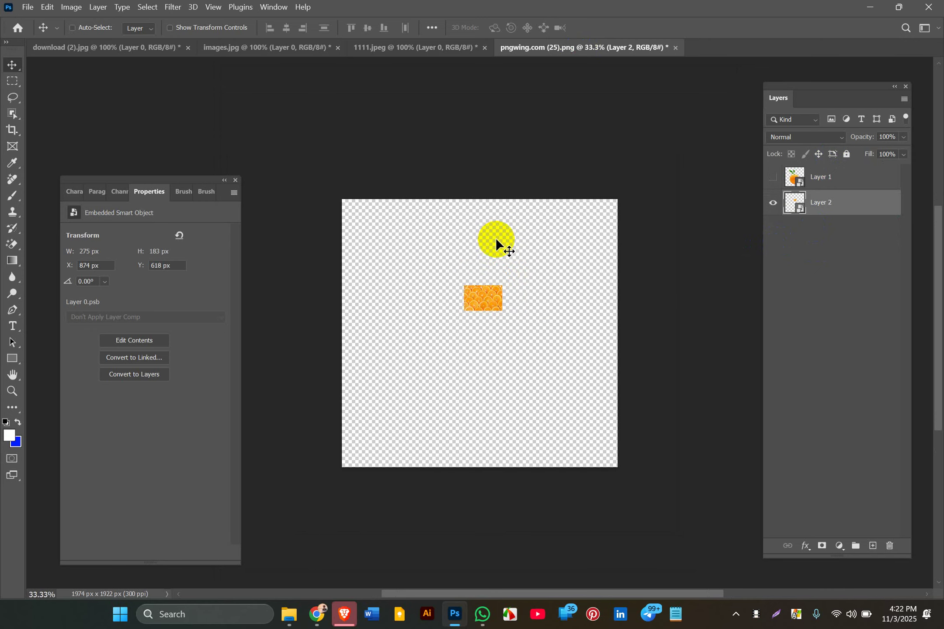
pyautogui.hotkey('ctrl', 't')
pyautogui.moveTo(502, 284); pyautogui.dragTo(624, 202)
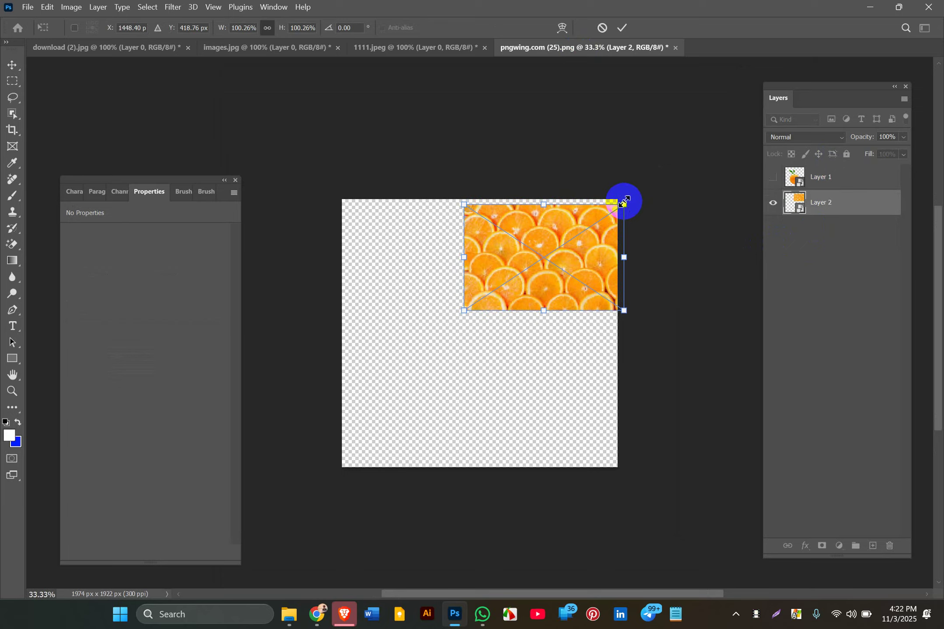
pyautogui.moveTo(513, 232); pyautogui.dragTo(435, 224)
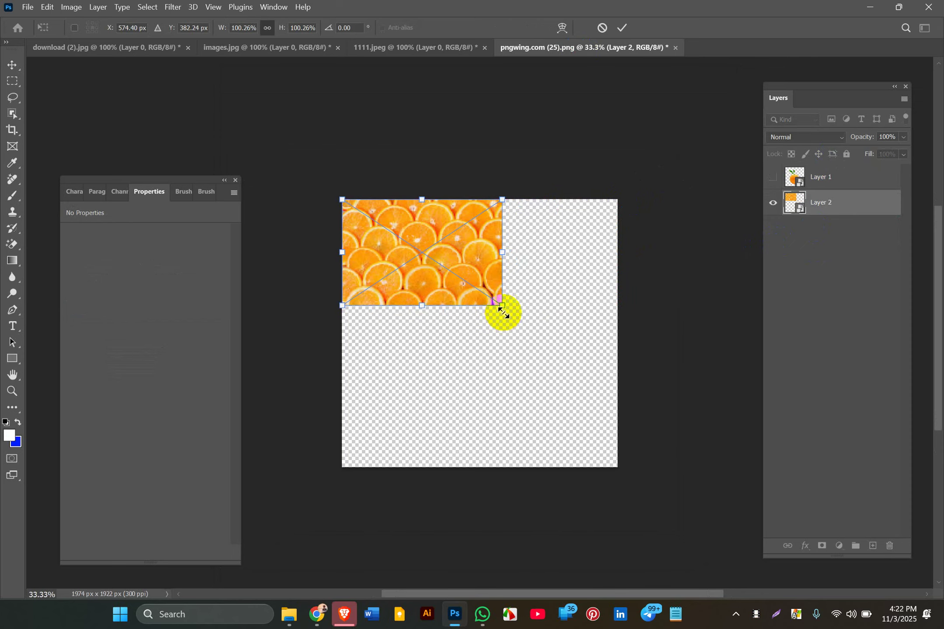
pyautogui.moveTo(507, 315); pyautogui.dragTo(760, 449)
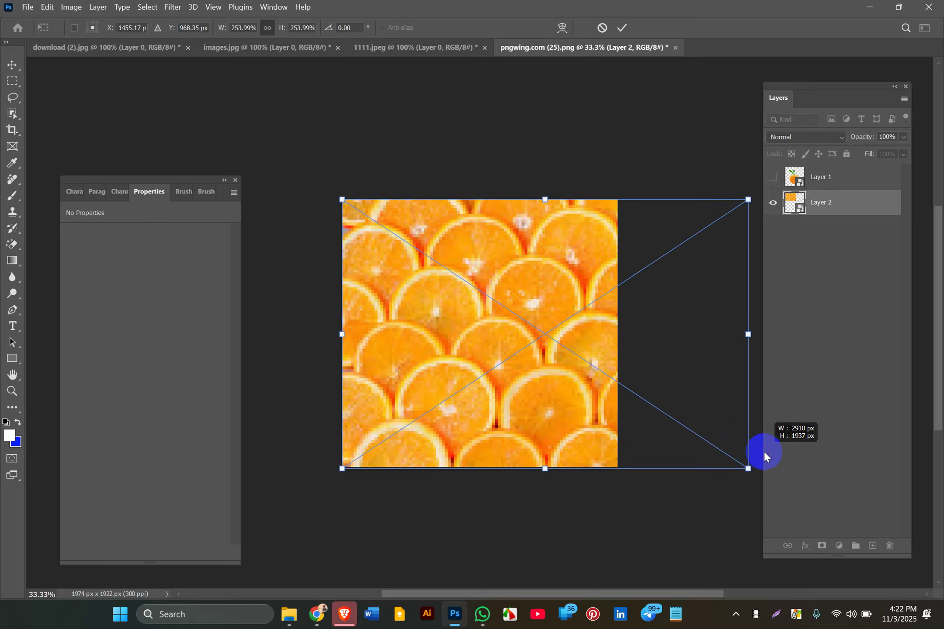
pyautogui.moveTo(584, 413); pyautogui.dragTo(523, 412)
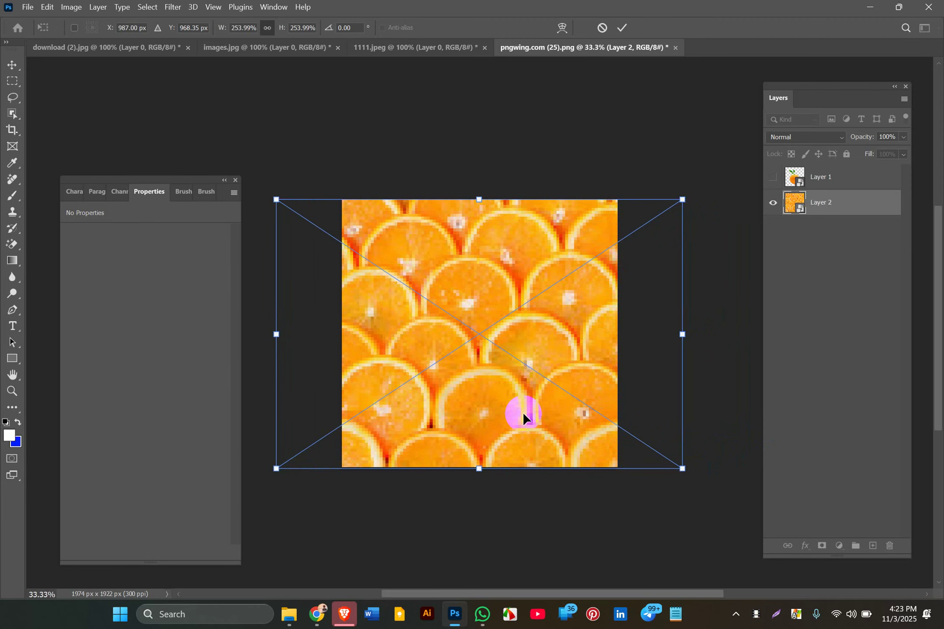
pyautogui.press('Return')
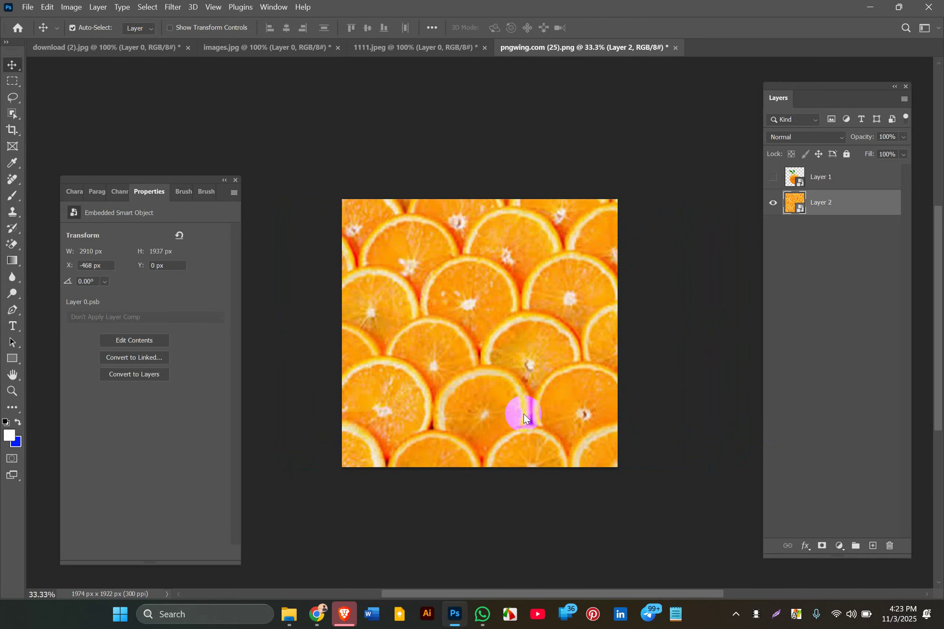
pyautogui.keyDown('ctrl'); pyautogui.click(523, 412); pyautogui.keyUp('ctrl')
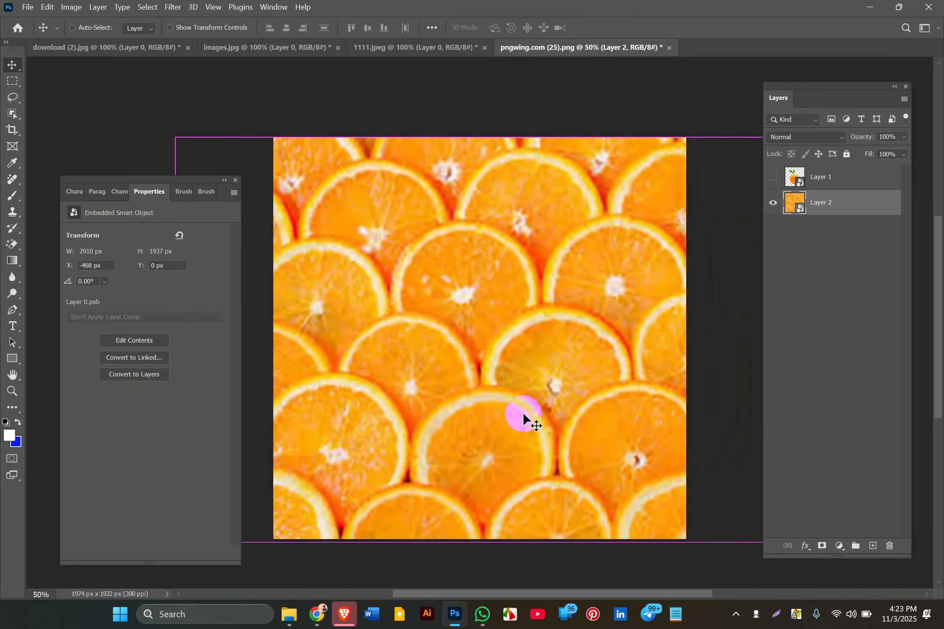
pyautogui.hotkey('ctrl', '-')
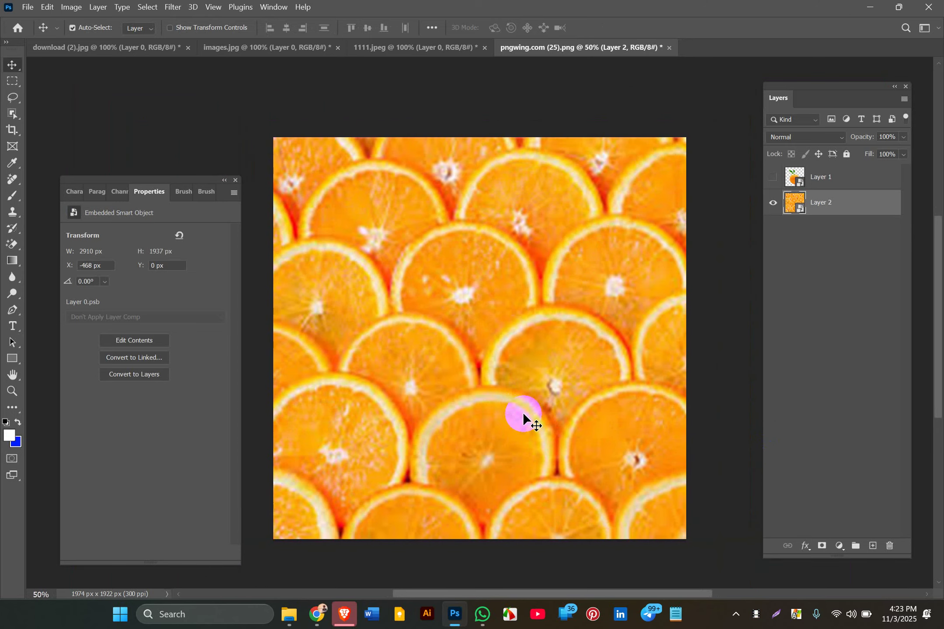
pyautogui.click(797, 211)
pyautogui.rightClick(796, 212)
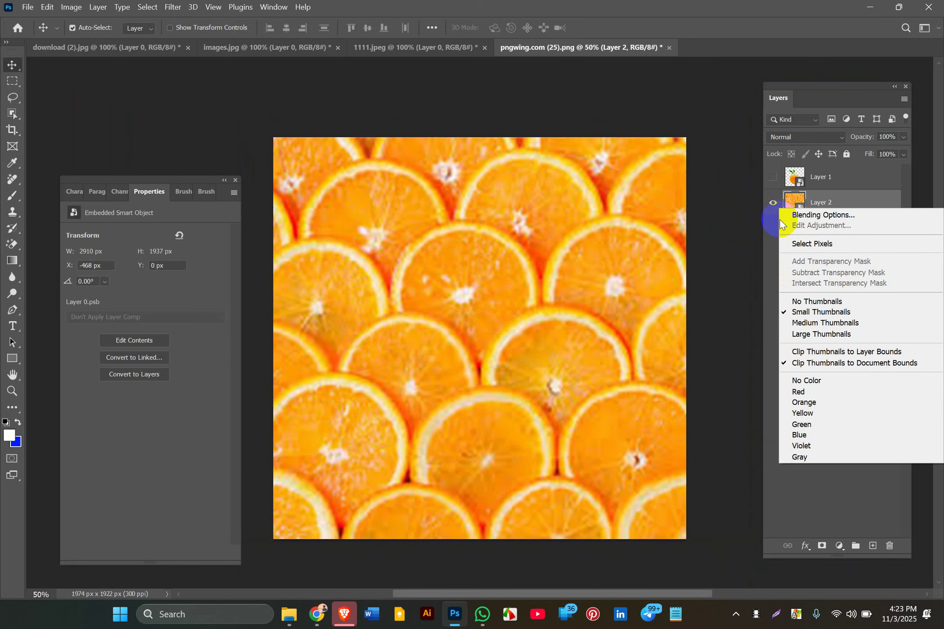
pyautogui.click(758, 206)
pyautogui.click(717, 273)
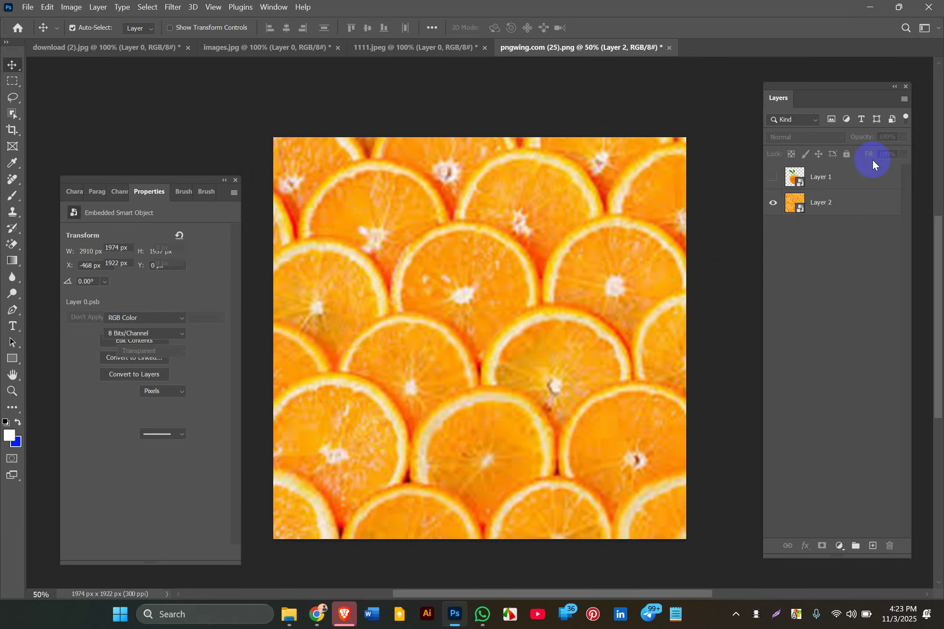
# Apply a Gaussian Blur with a 31.8-pixel radius to Layer 2, and show the whole orange on Layer 1.
pyautogui.click(821, 201)
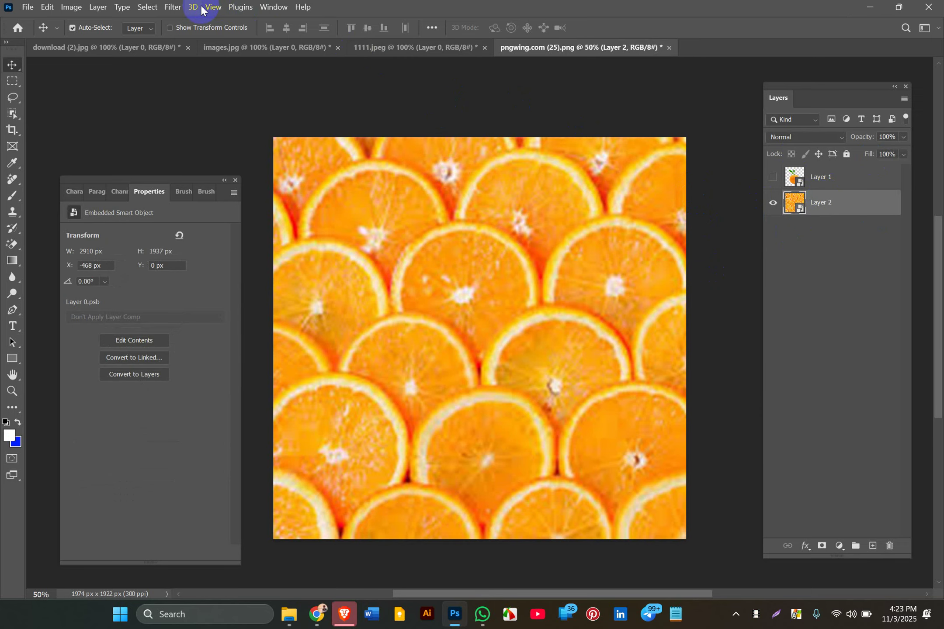
pyautogui.click(171, 7)
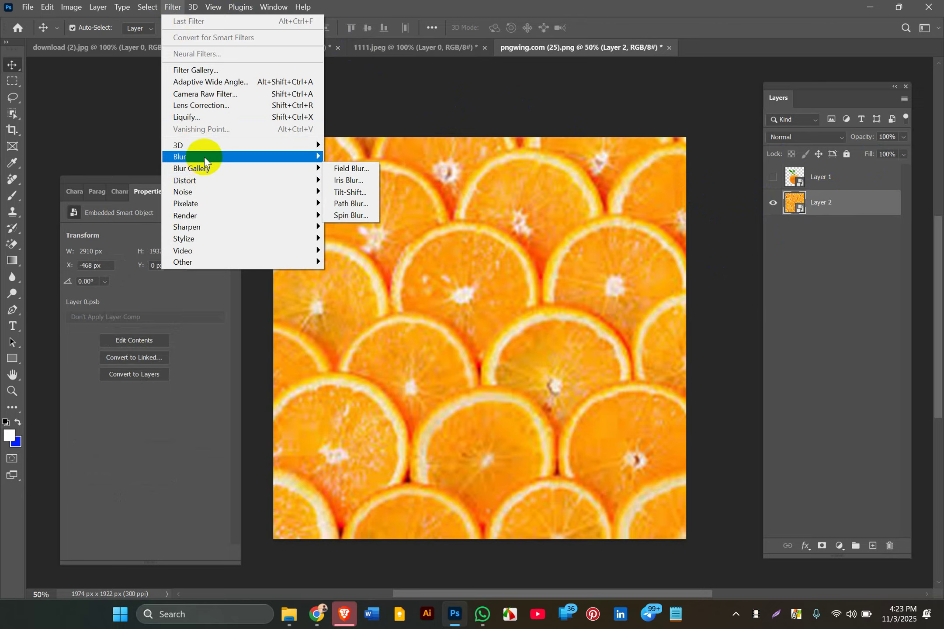
pyautogui.moveTo(195, 156)
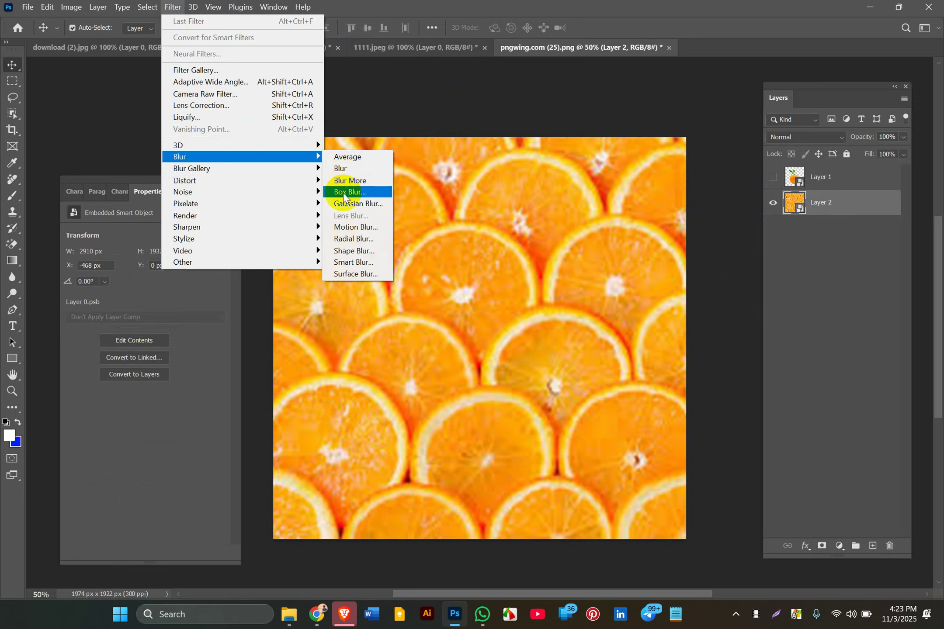
pyautogui.click(343, 204)
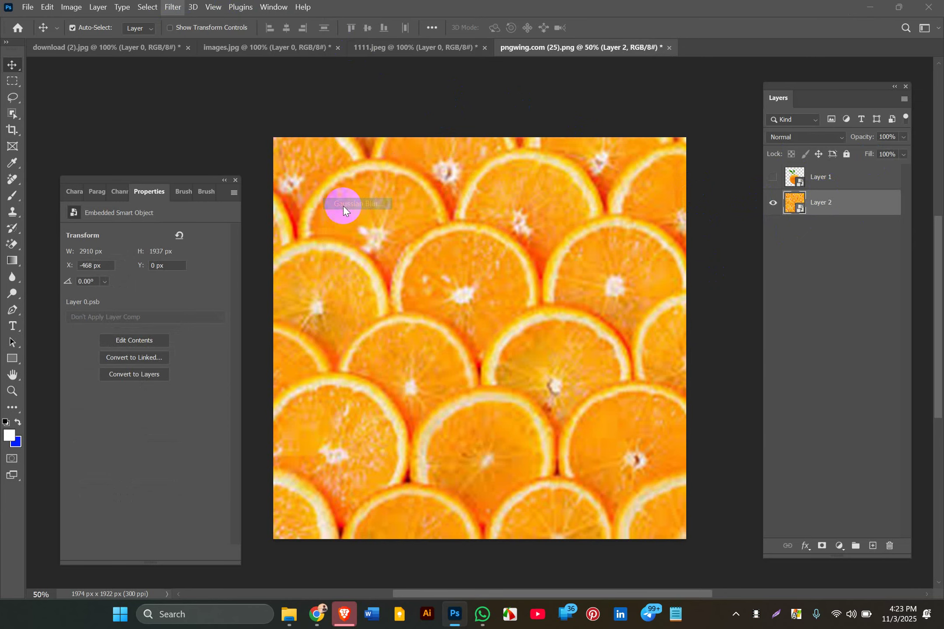
pyautogui.click(546, 312)
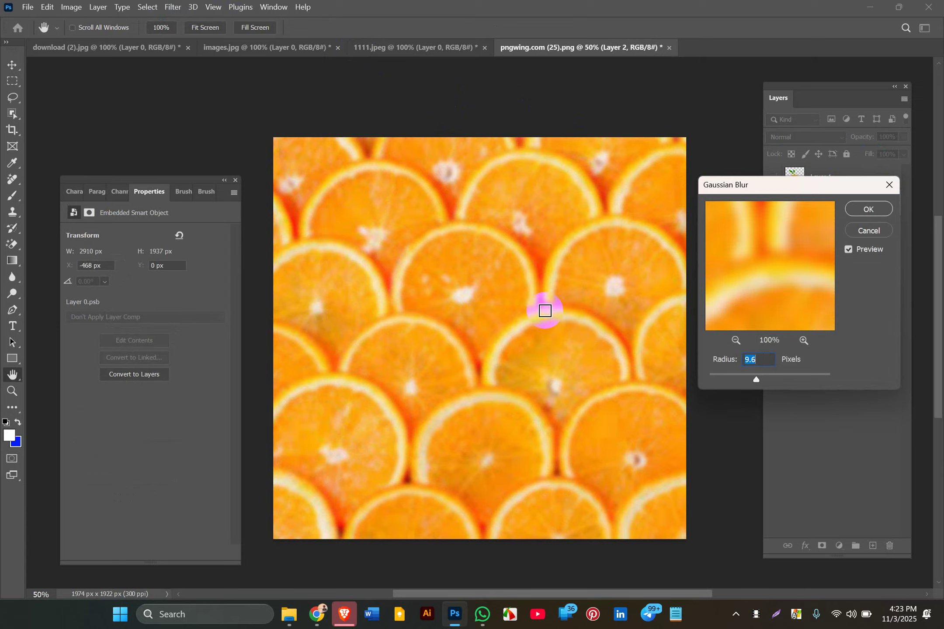
pyautogui.moveTo(757, 379); pyautogui.dragTo(769, 382)
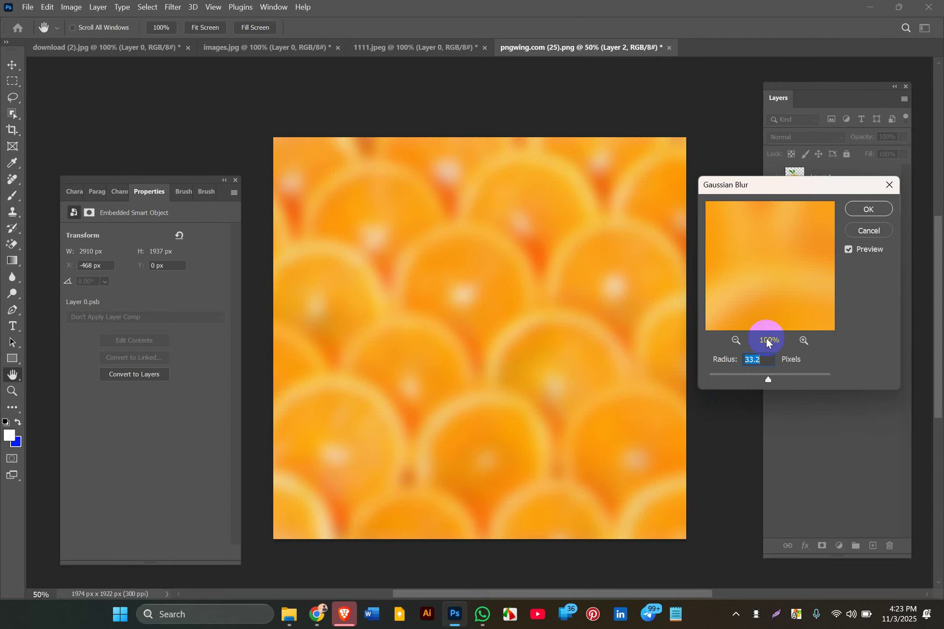
pyautogui.moveTo(768, 380)
pyautogui.mouseDown()
pyautogui.moveTo(786, 382)
pyautogui.moveTo(767, 379)
pyautogui.mouseUp()
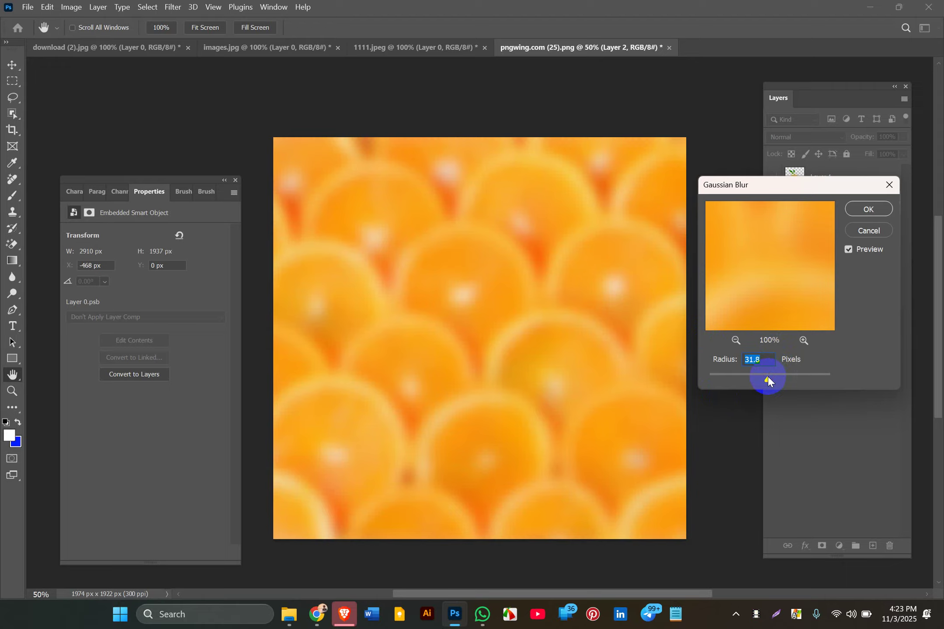
pyautogui.click(870, 209)
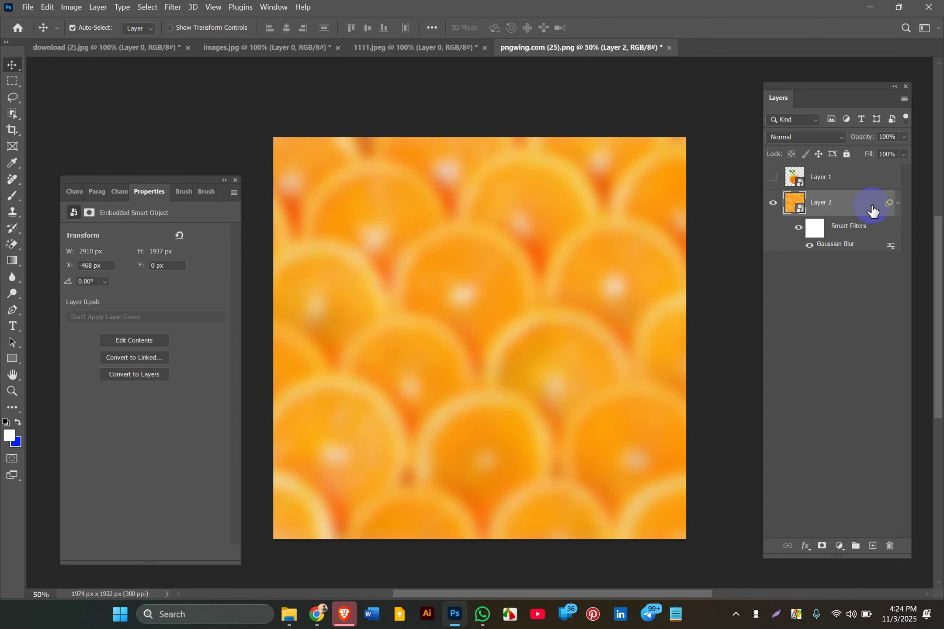
pyautogui.click(774, 177)
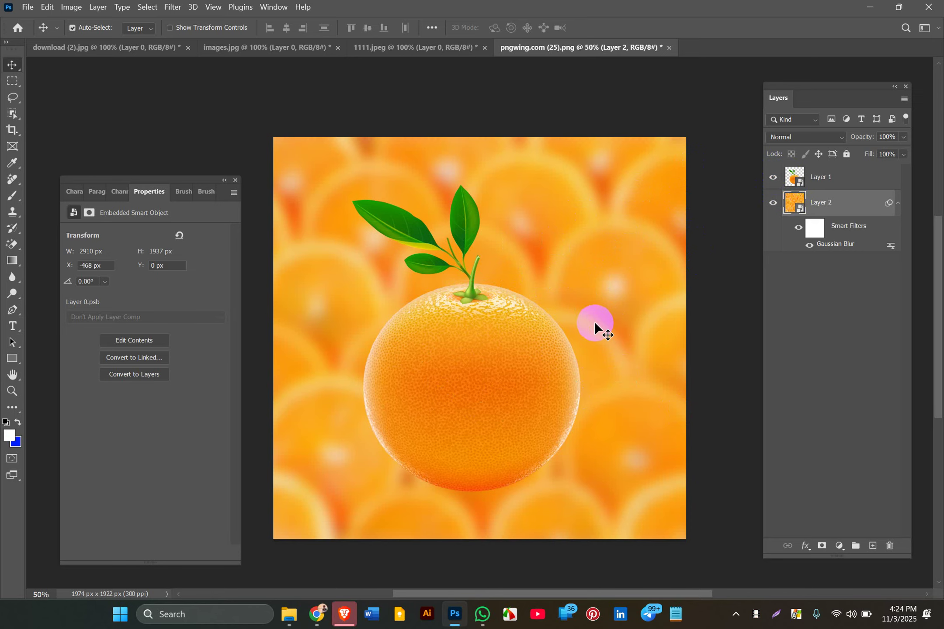
pyautogui.click(814, 180)
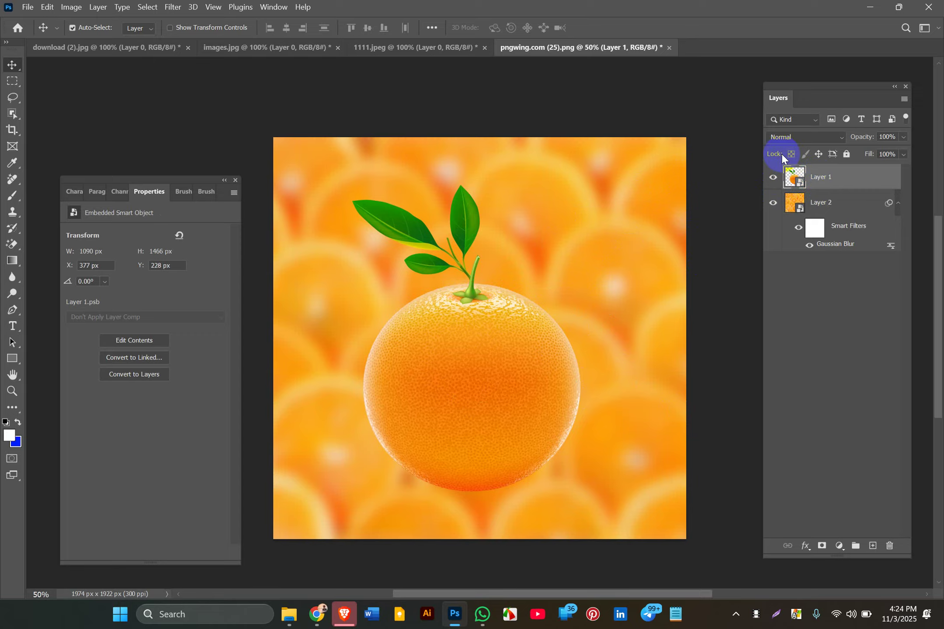
# Close the images.jpg document.
pyautogui.click(232, 46)
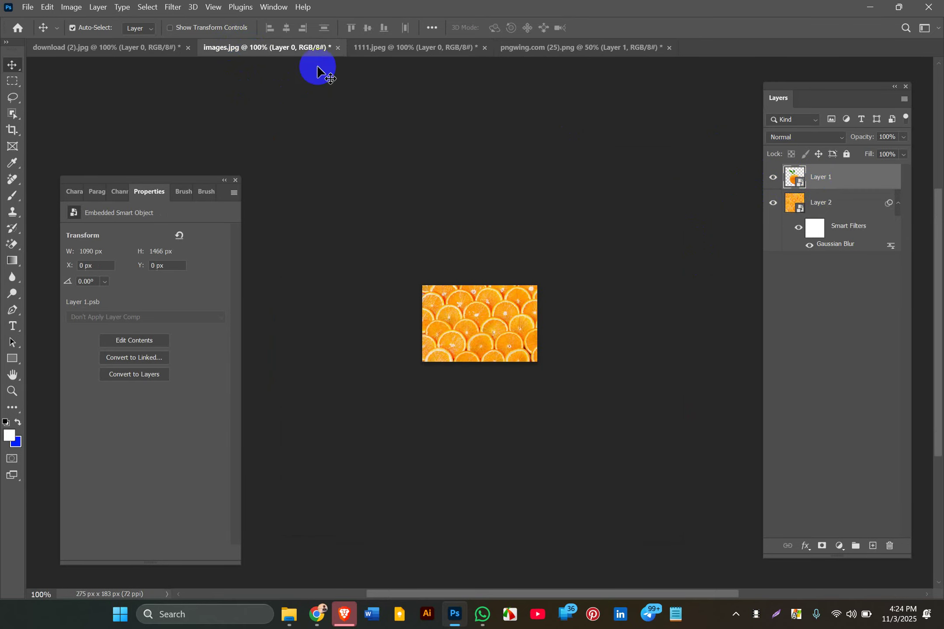
pyautogui.click(407, 56)
pyautogui.click(325, 47)
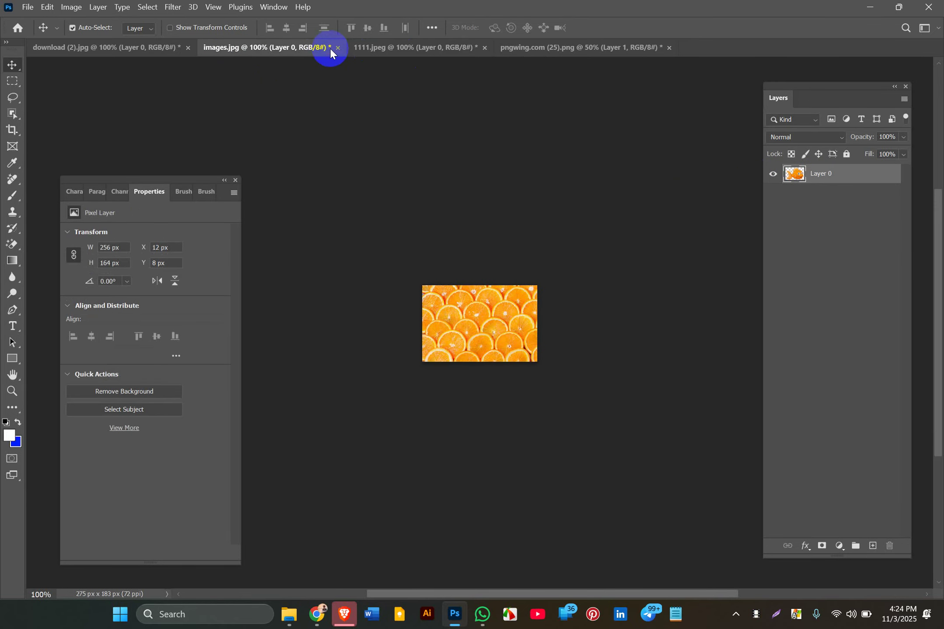
pyautogui.click(337, 48)
pyautogui.click(509, 238)
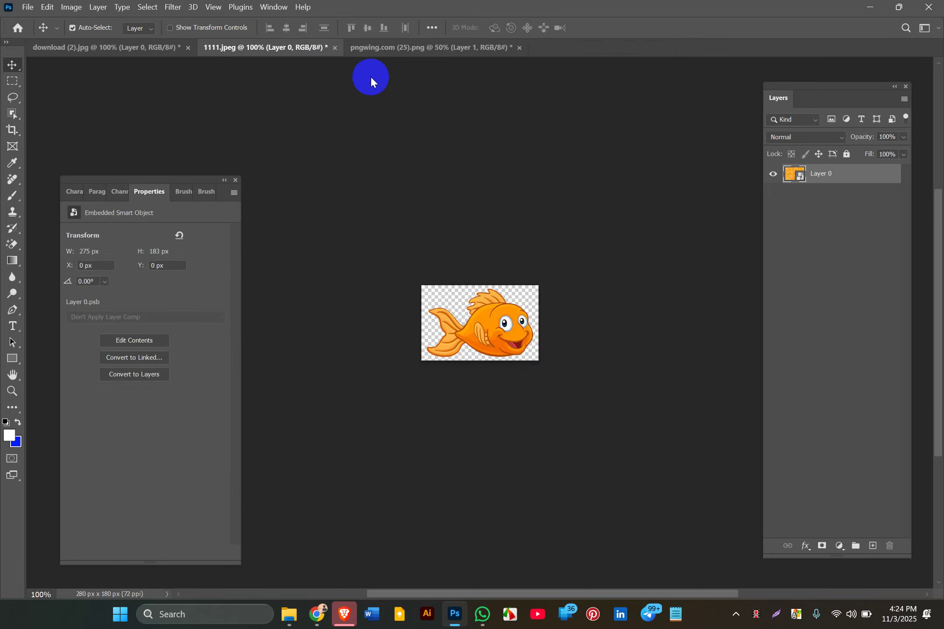
# In pngwing.com (25).png, duplicate Layer 1 and hide the original layer.
pyautogui.click(400, 52)
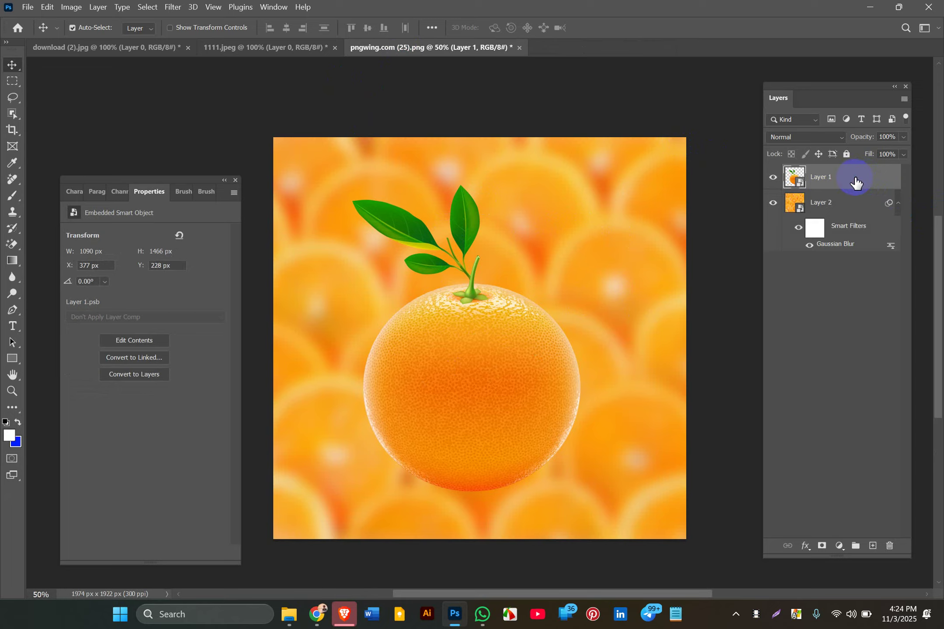
pyautogui.hotkey('ctrl', 'j')
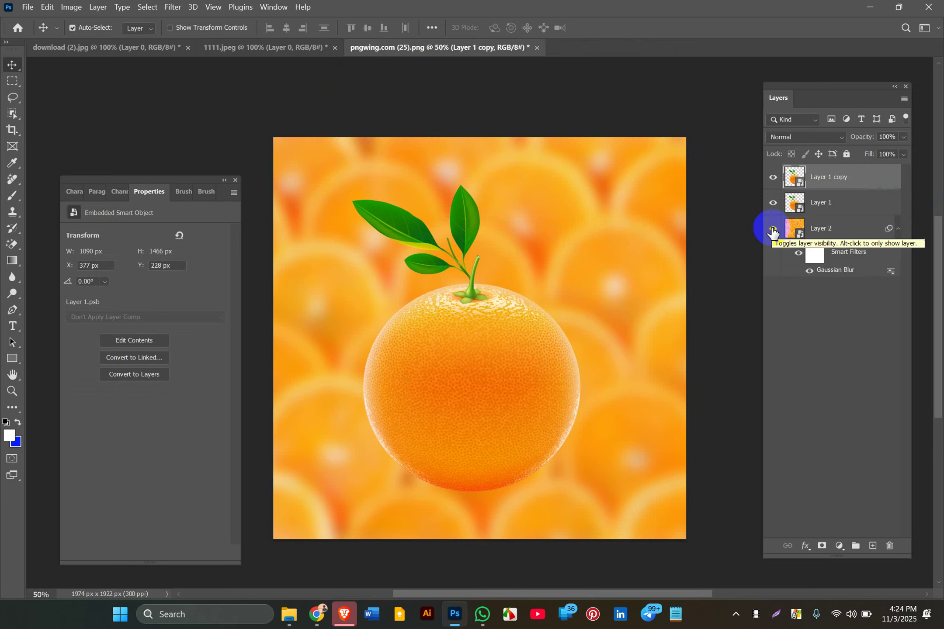
pyautogui.click(773, 204)
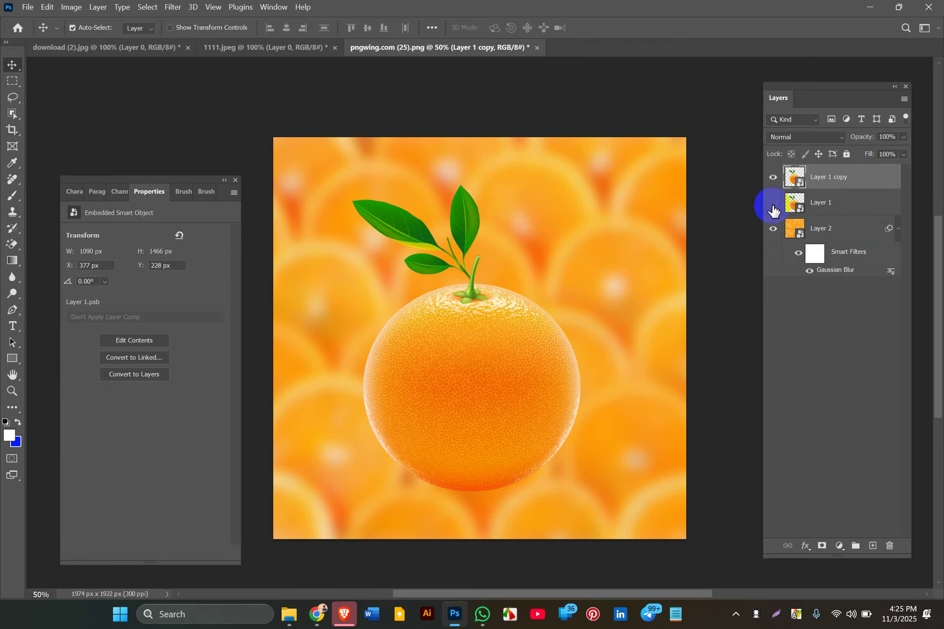
pyautogui.click(820, 175)
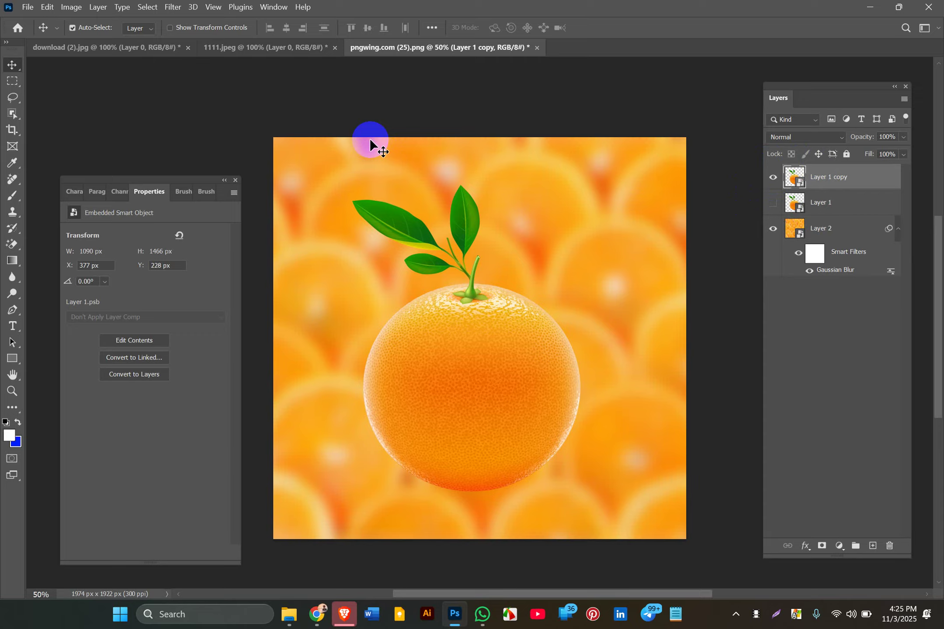
pyautogui.click(99, 7)
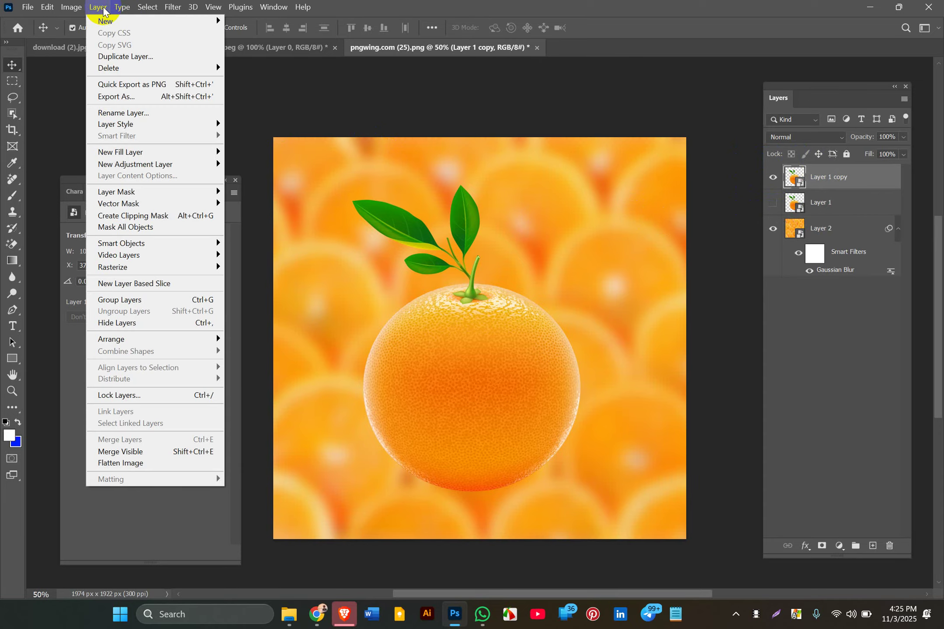
pyautogui.click(74, 7)
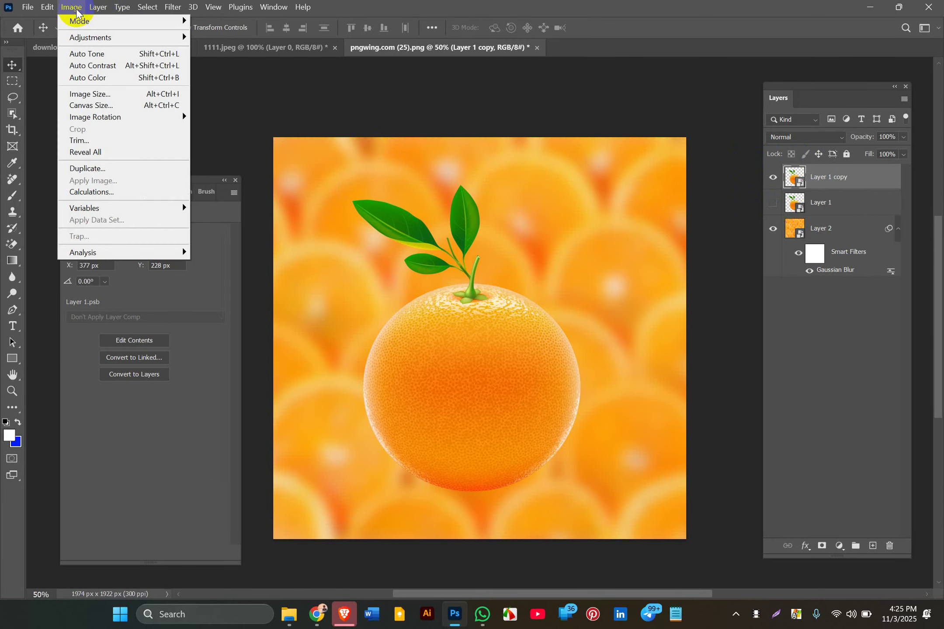
pyautogui.moveTo(93, 38)
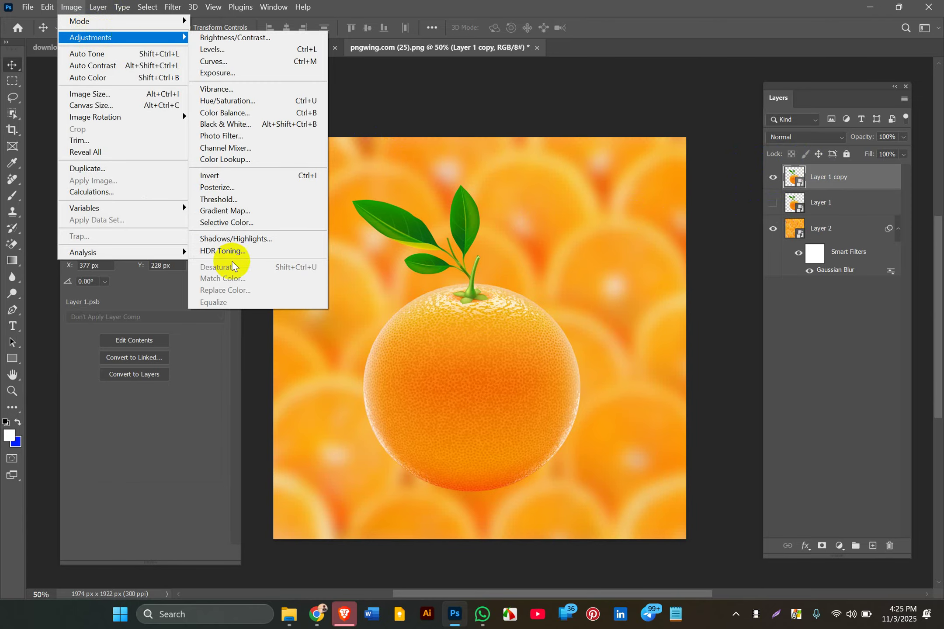
pyautogui.click(818, 183)
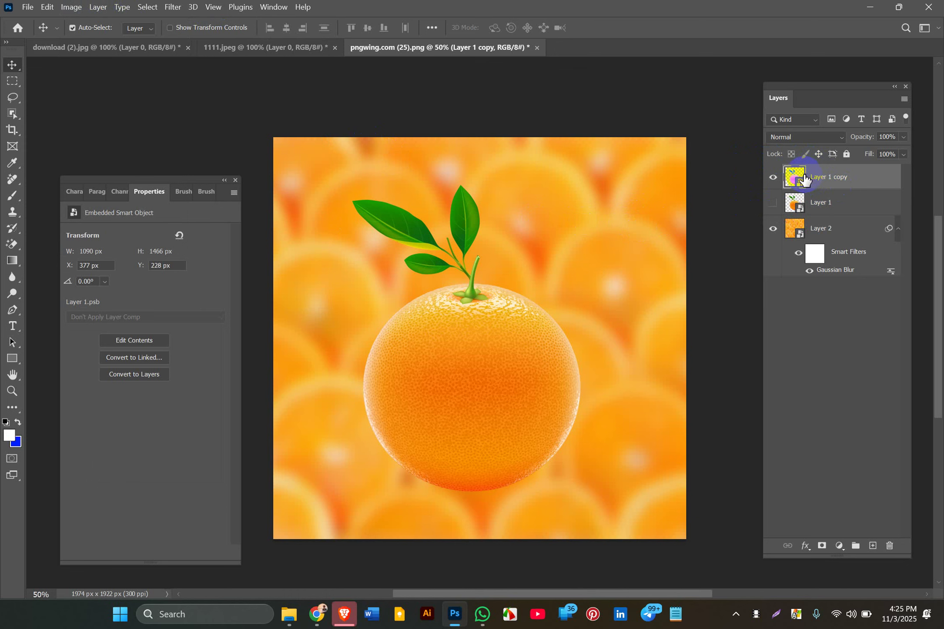
# Convert Layer 1 copy to its own Smart Object and rasterize the layer.
pyautogui.rightClick(805, 179)
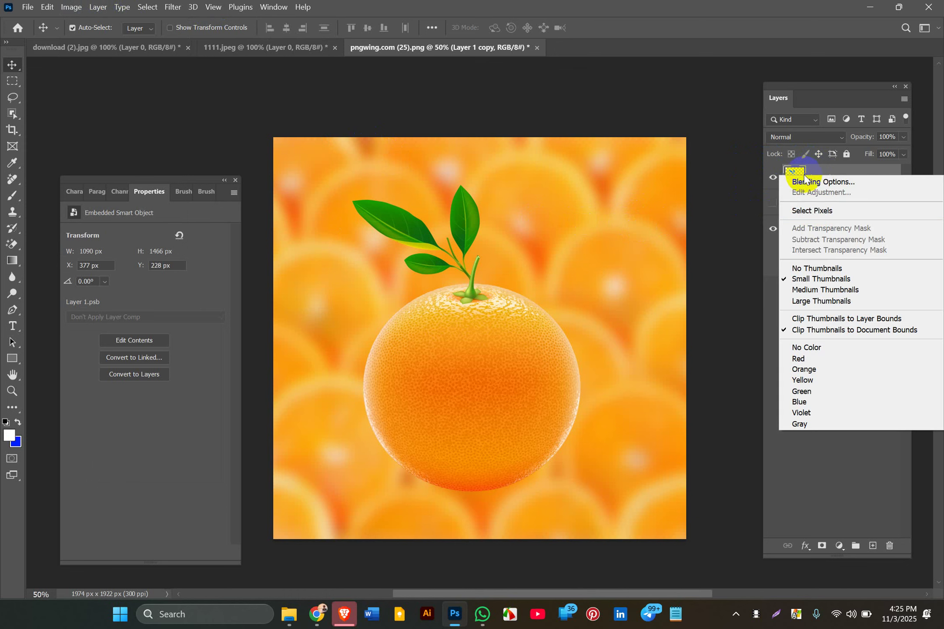
pyautogui.rightClick(844, 167)
pyautogui.click(795, 205)
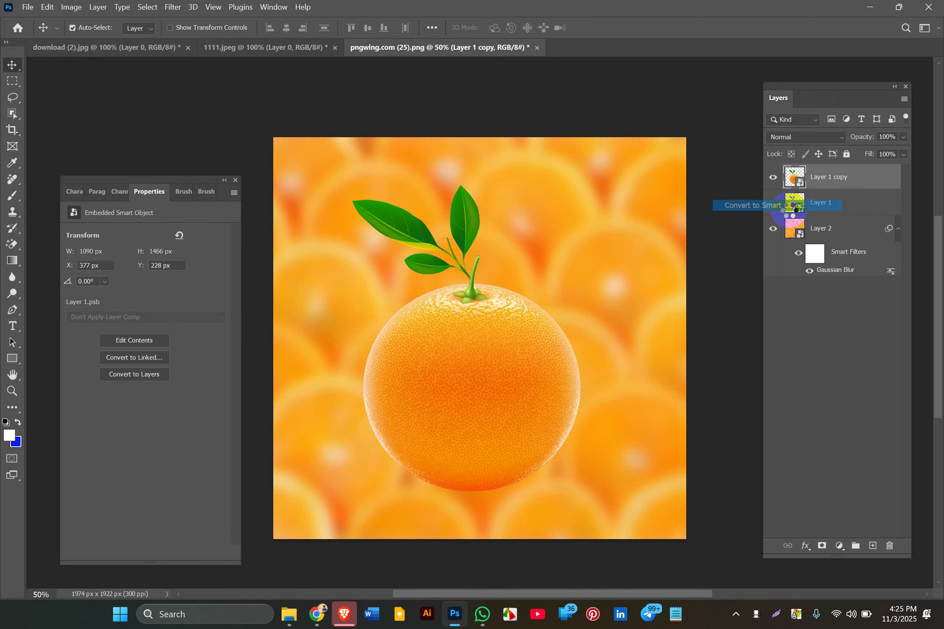
pyautogui.rightClick(814, 188)
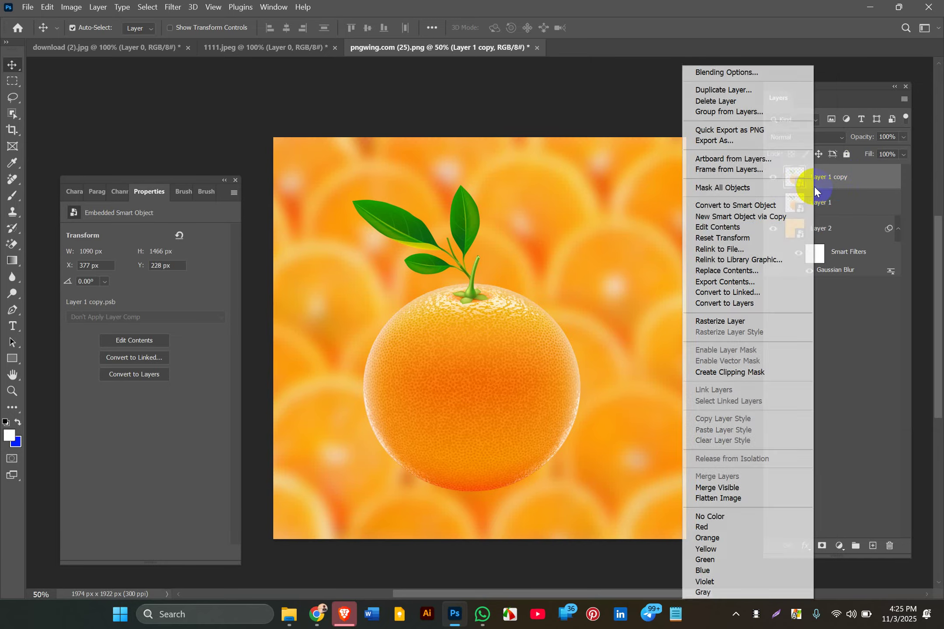
pyautogui.click(745, 322)
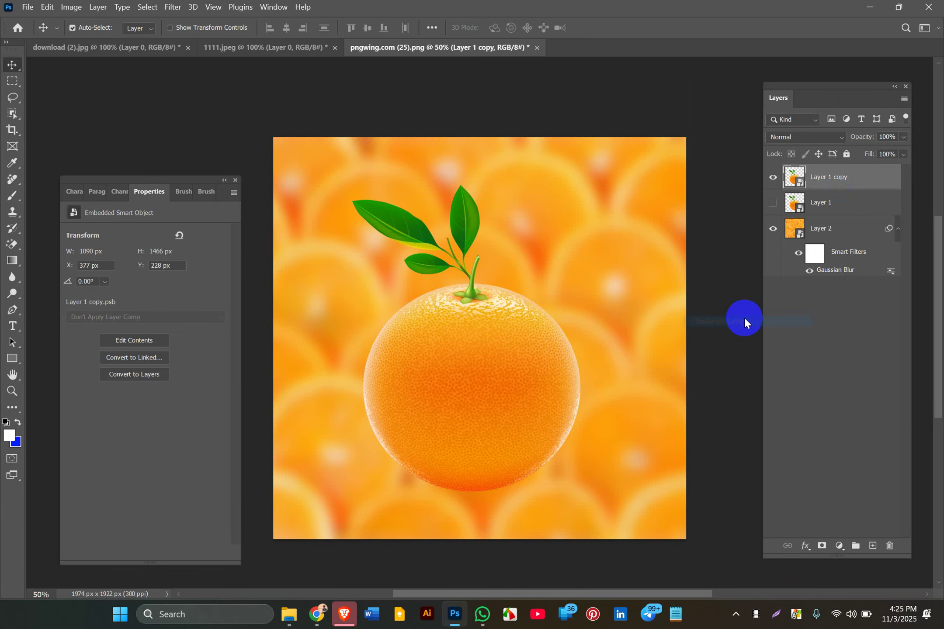
# Rasterize the hidden Layer 1 Smart Object.
pyautogui.click(818, 204)
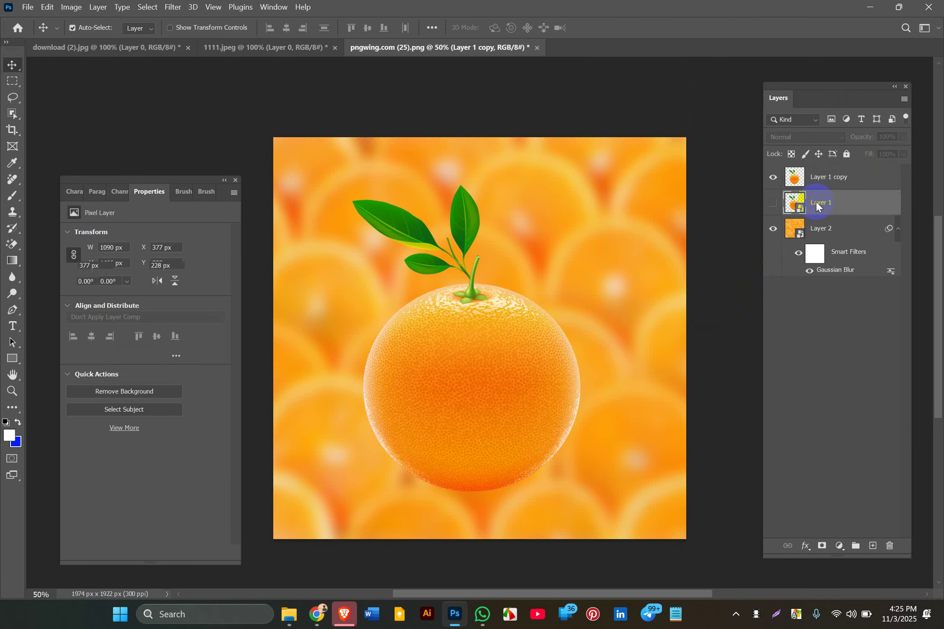
pyautogui.rightClick(816, 202)
pyautogui.click(758, 325)
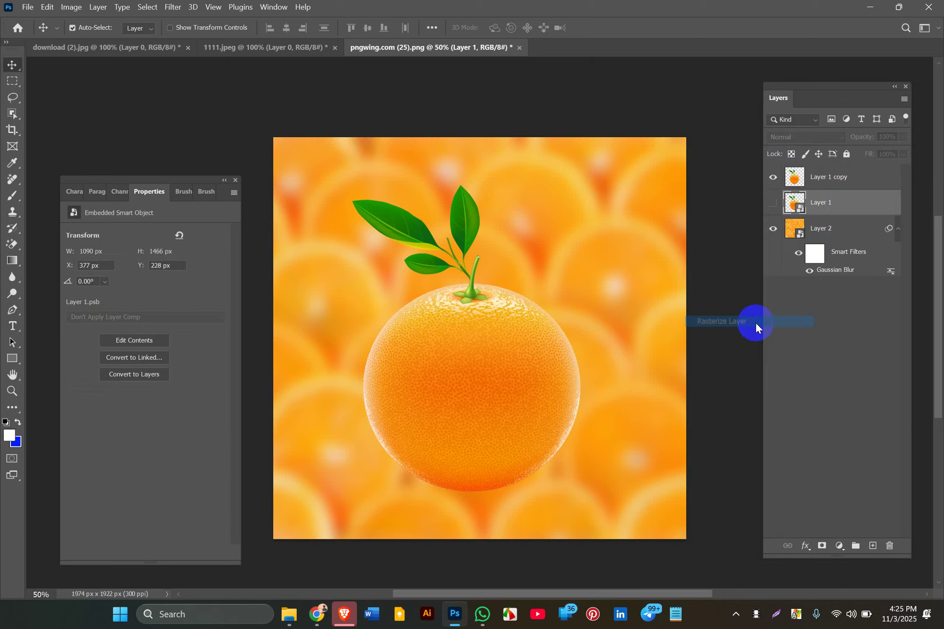
pyautogui.click(782, 317)
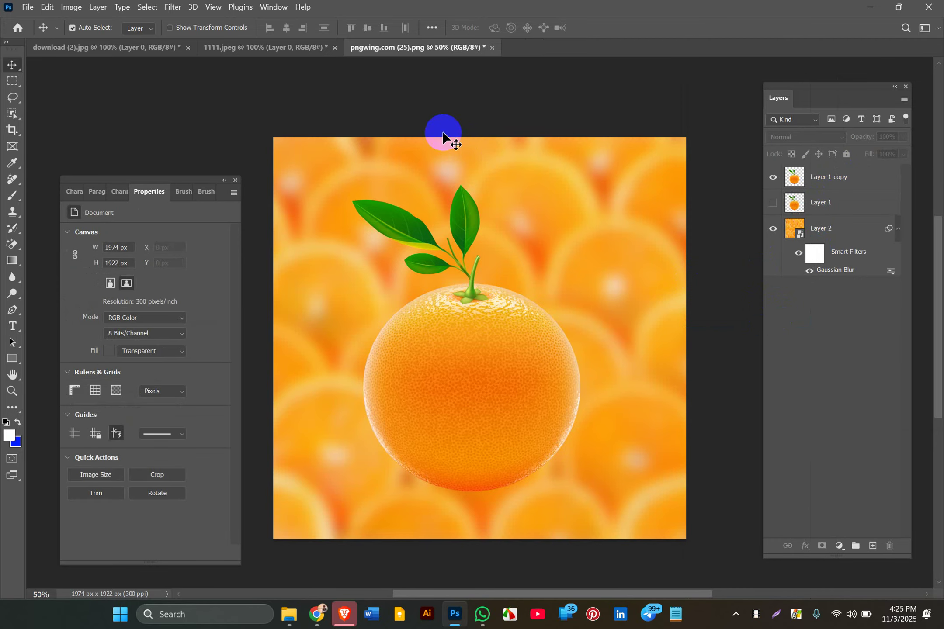
# Desaturate the whole orange on Layer 1 copy.
pyautogui.click(804, 176)
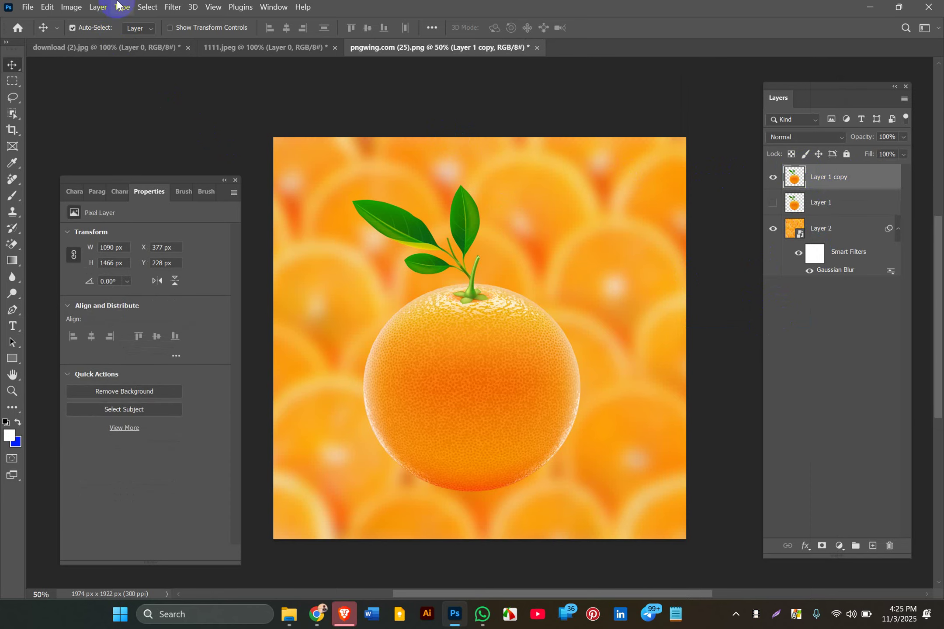
pyautogui.click(97, 7)
pyautogui.click(97, 7)
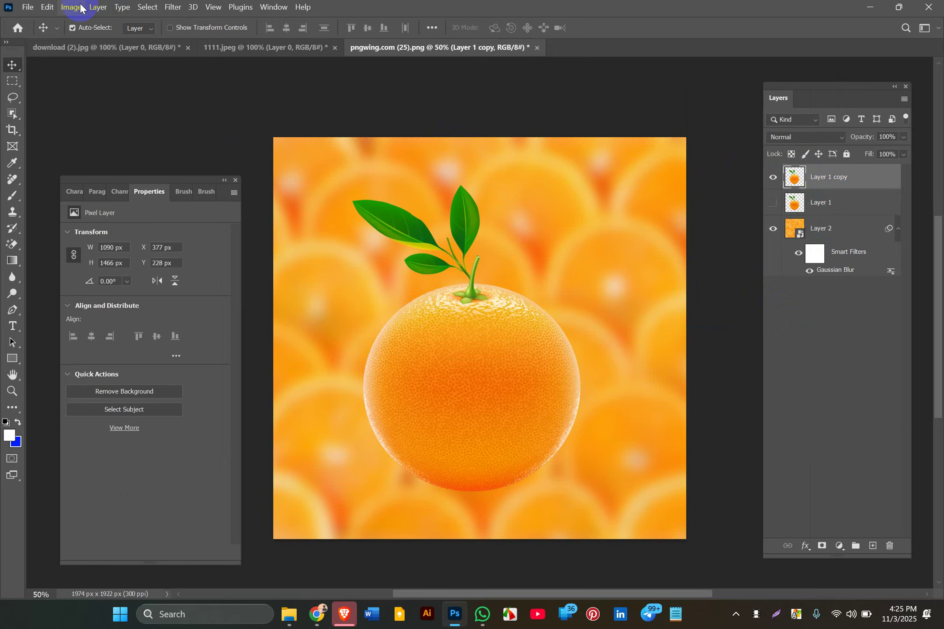
pyautogui.click(71, 7)
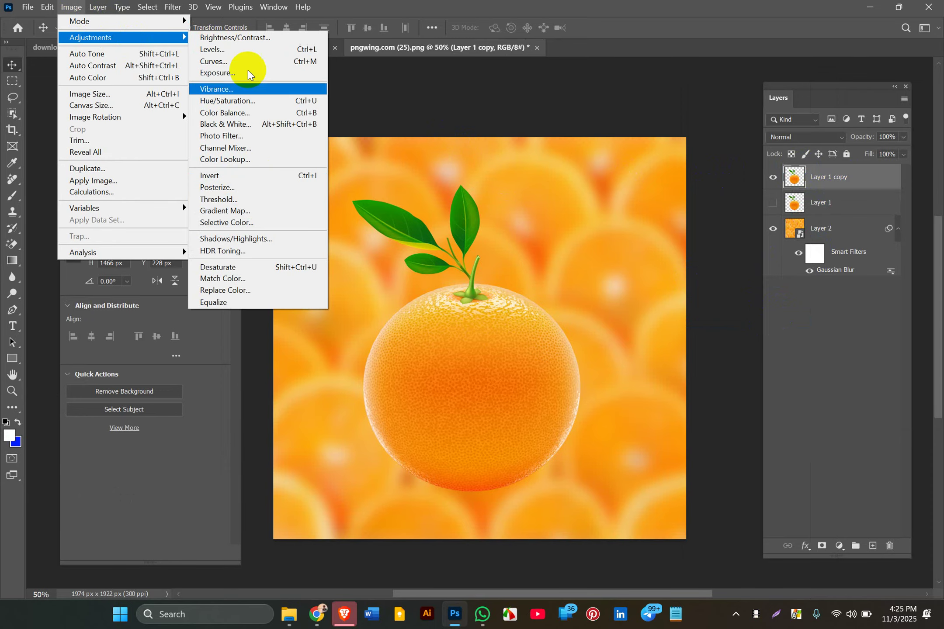
pyautogui.click(300, 267)
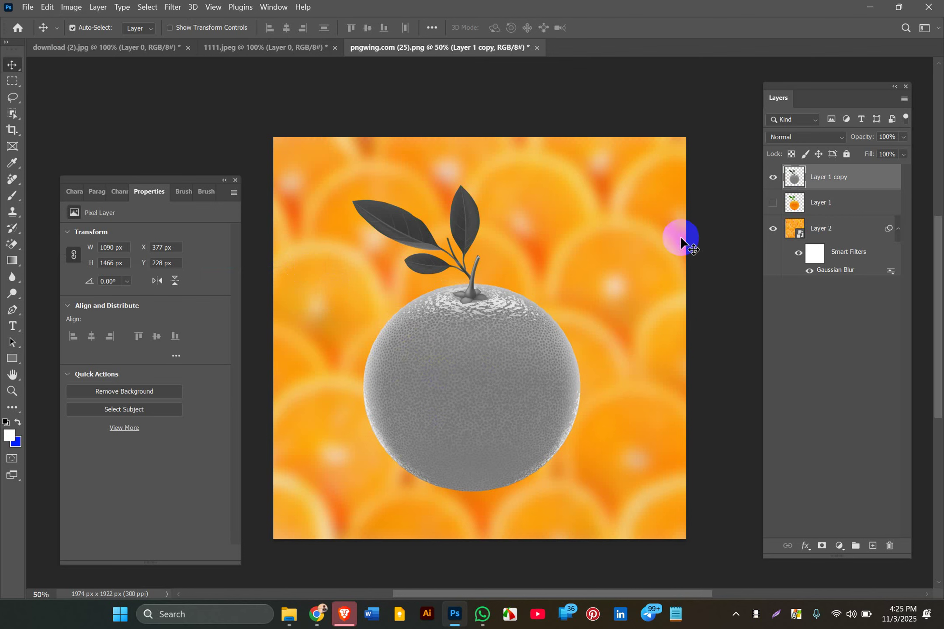
pyautogui.click(522, 322)
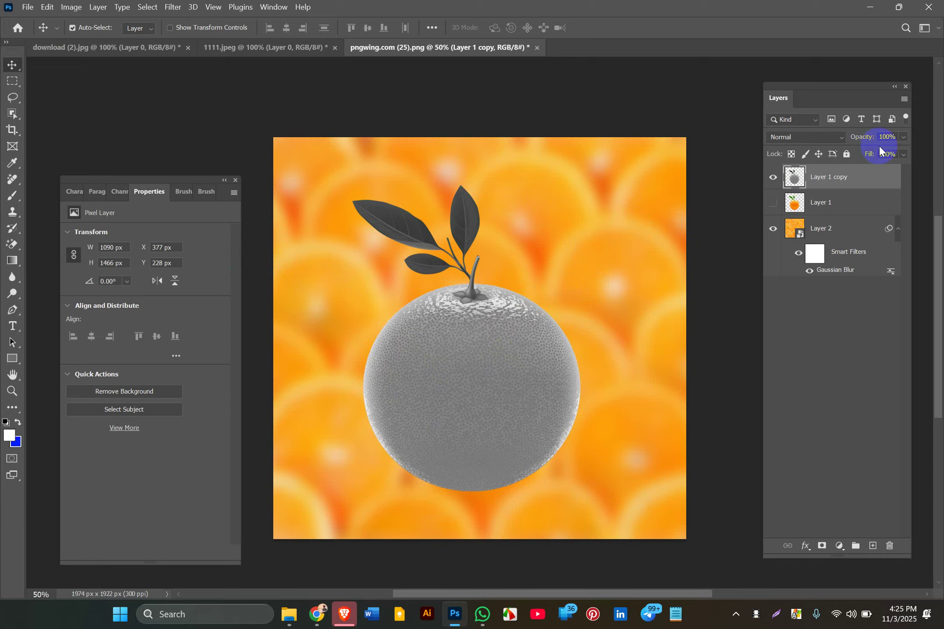
# Set the blend mode of Layer 1 copy to Screen and its opacity to 47%.
pyautogui.click(820, 136)
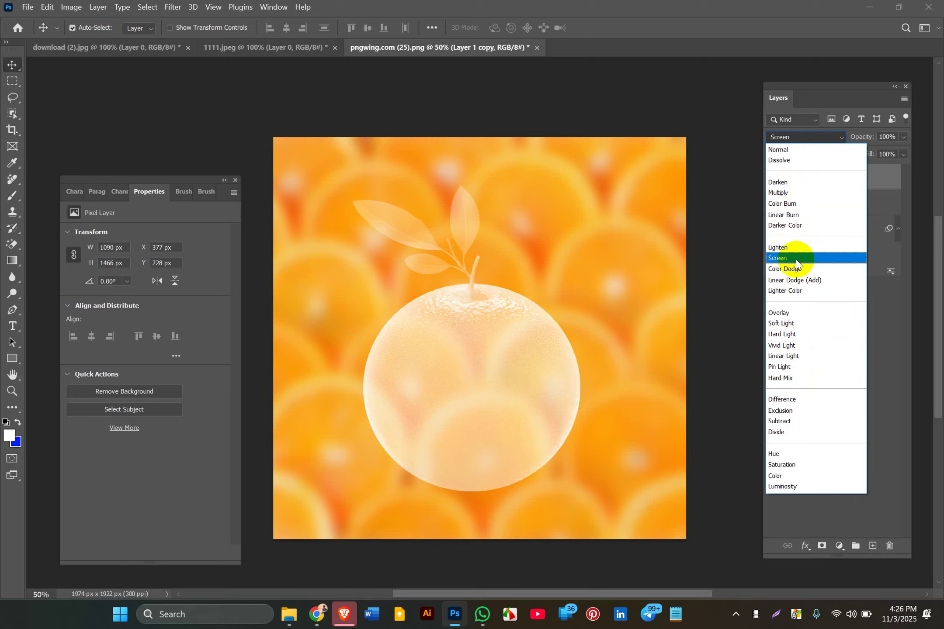
pyautogui.click(797, 258)
pyautogui.click(903, 137)
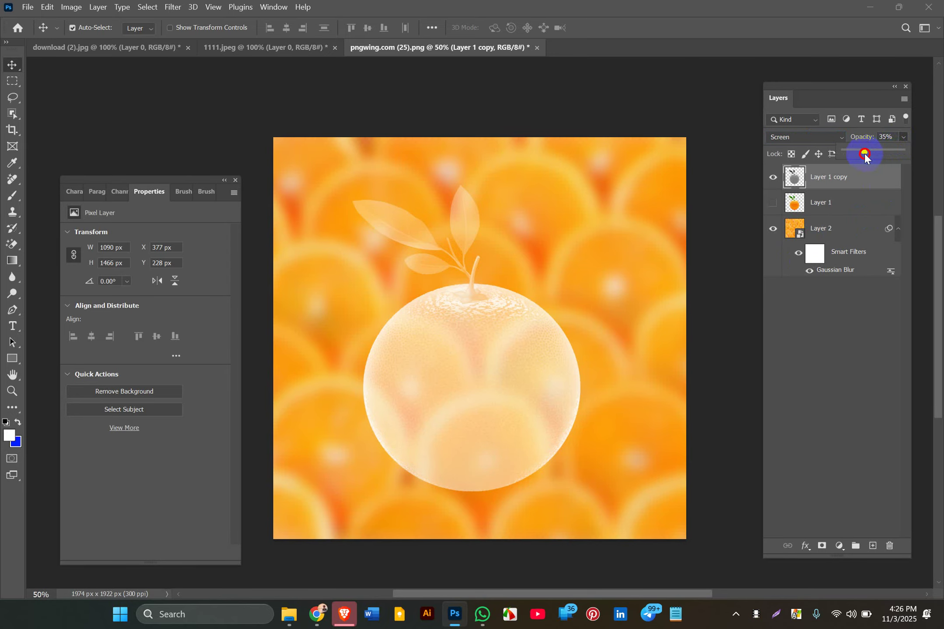
pyautogui.moveTo(865, 153); pyautogui.dragTo(872, 152)
pyautogui.click(716, 248)
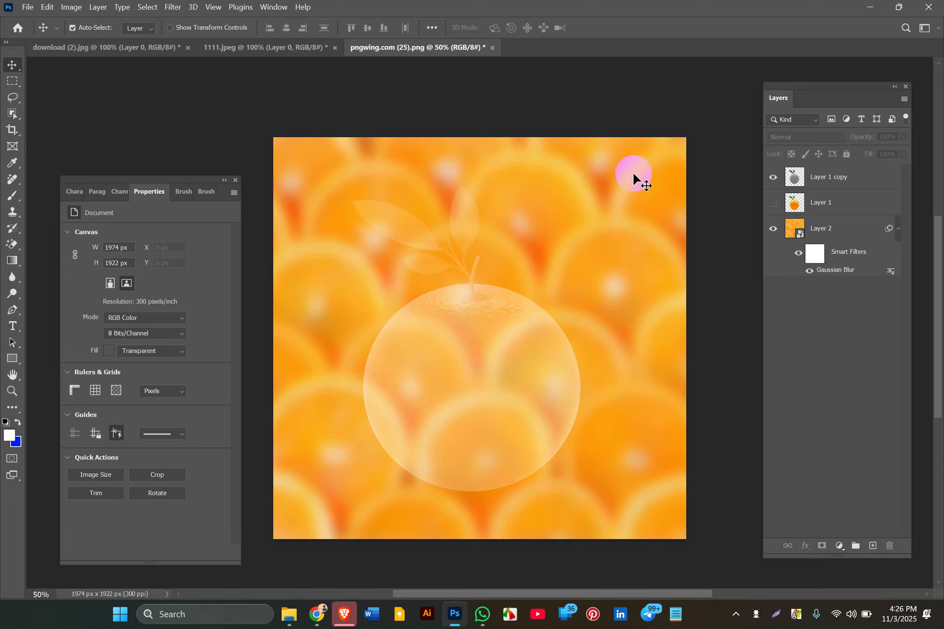
# Add a white layer mask to Layer 1 copy and target the mask.
pyautogui.click(822, 185)
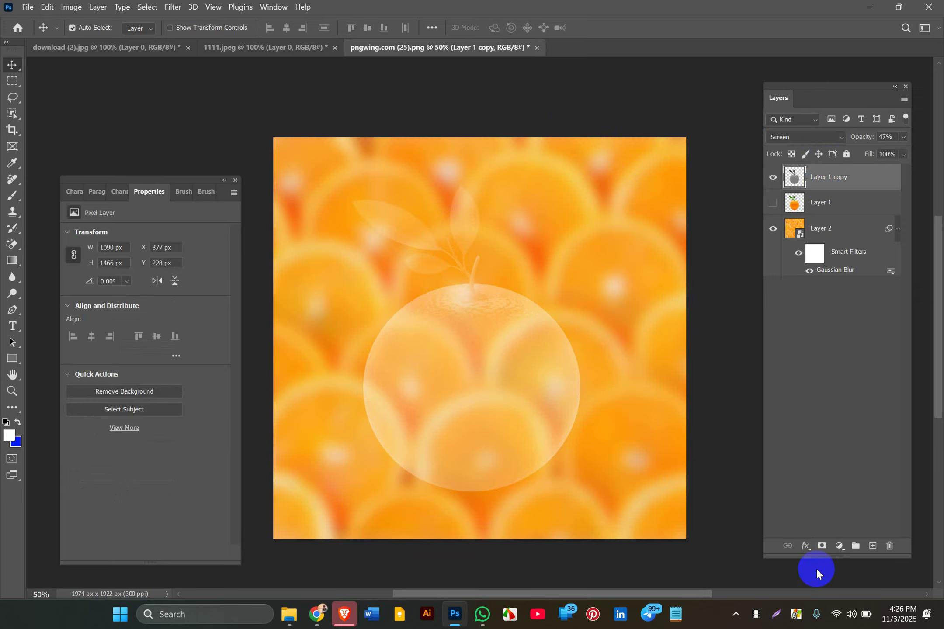
pyautogui.click(822, 546)
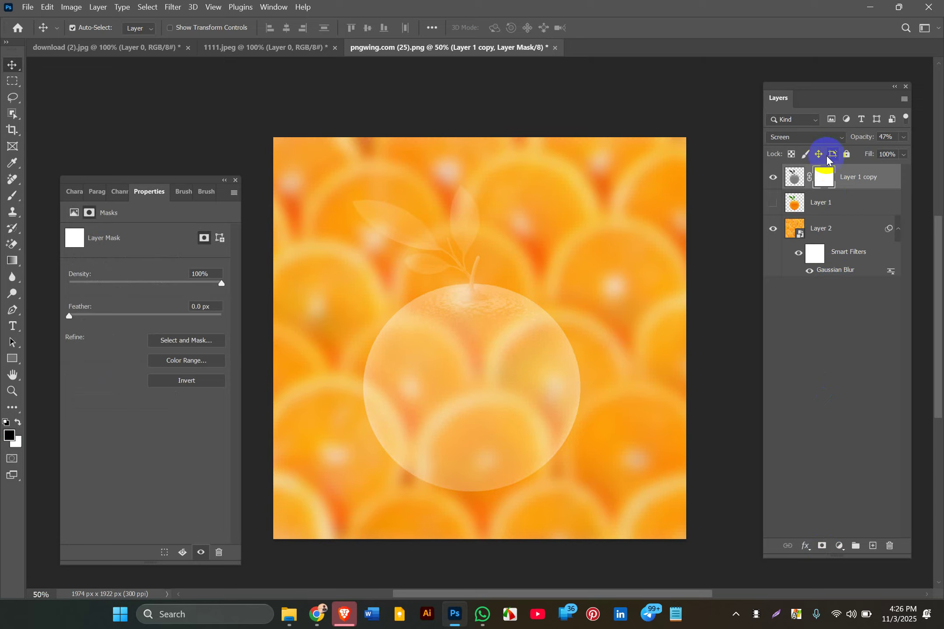
pyautogui.click(823, 174)
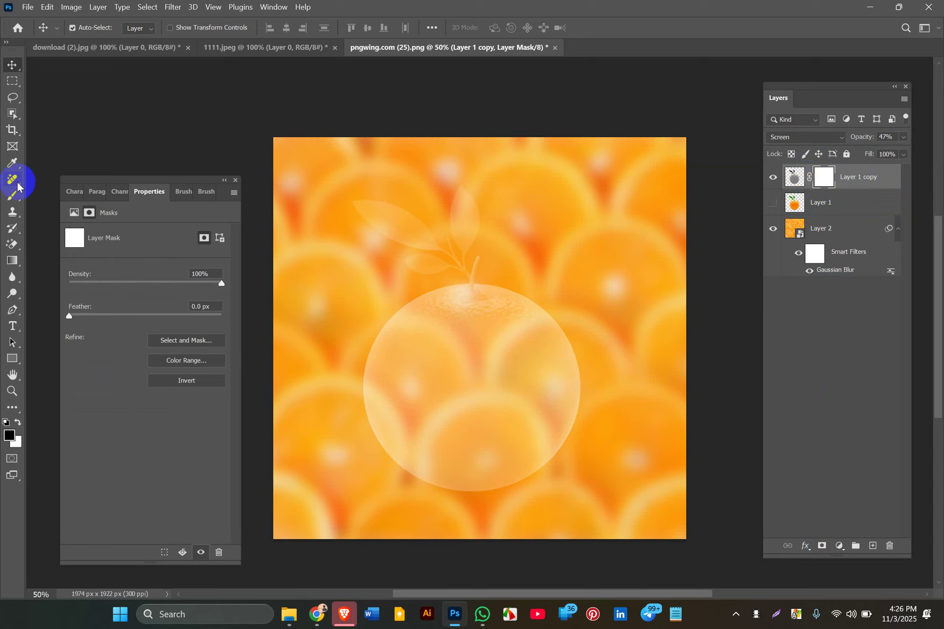
# Activate the Brush Tool with the Hard Round brush at 100% hardness.
pyautogui.click(11, 204)
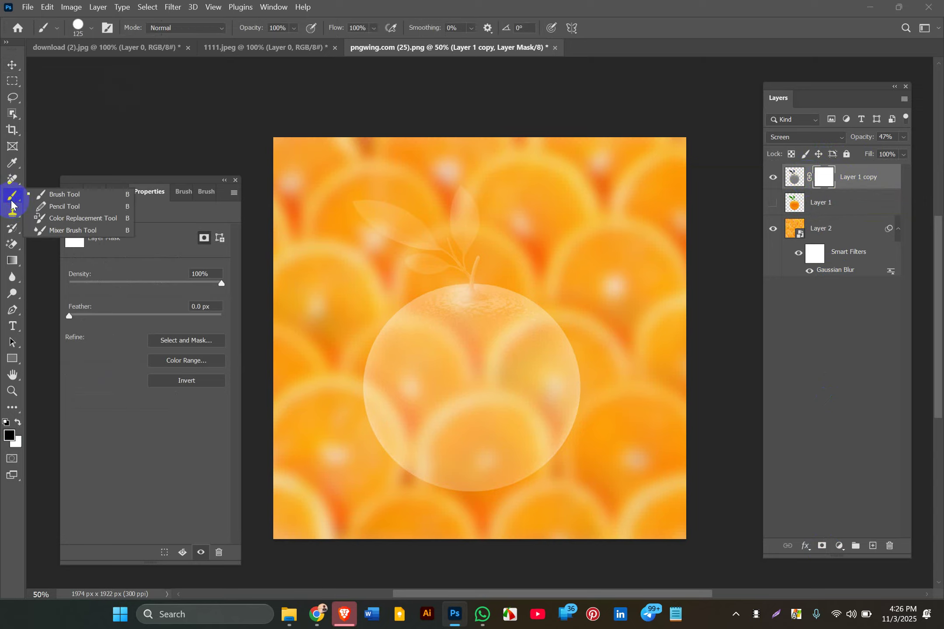
pyautogui.click(6, 200)
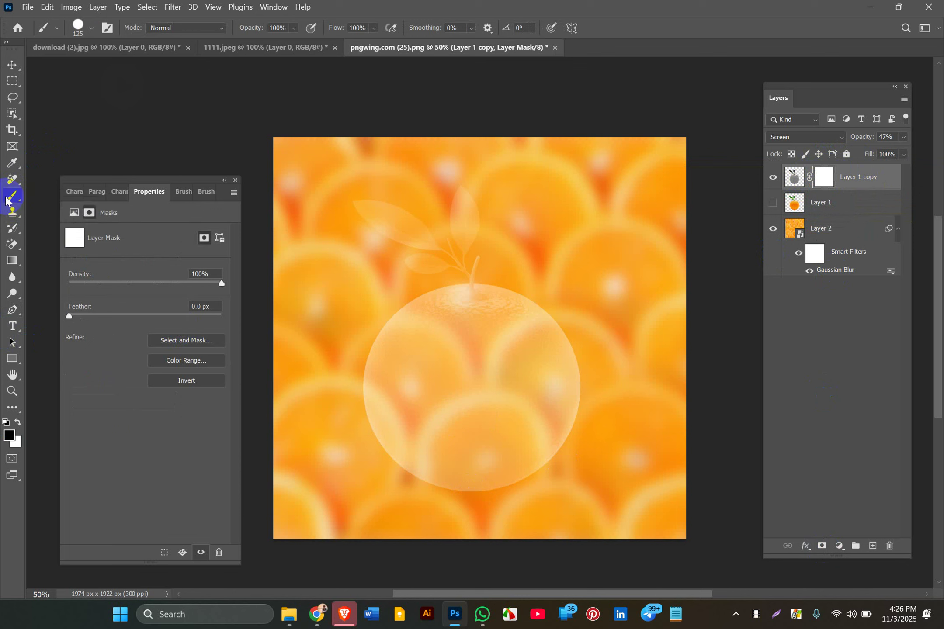
pyautogui.click(88, 29)
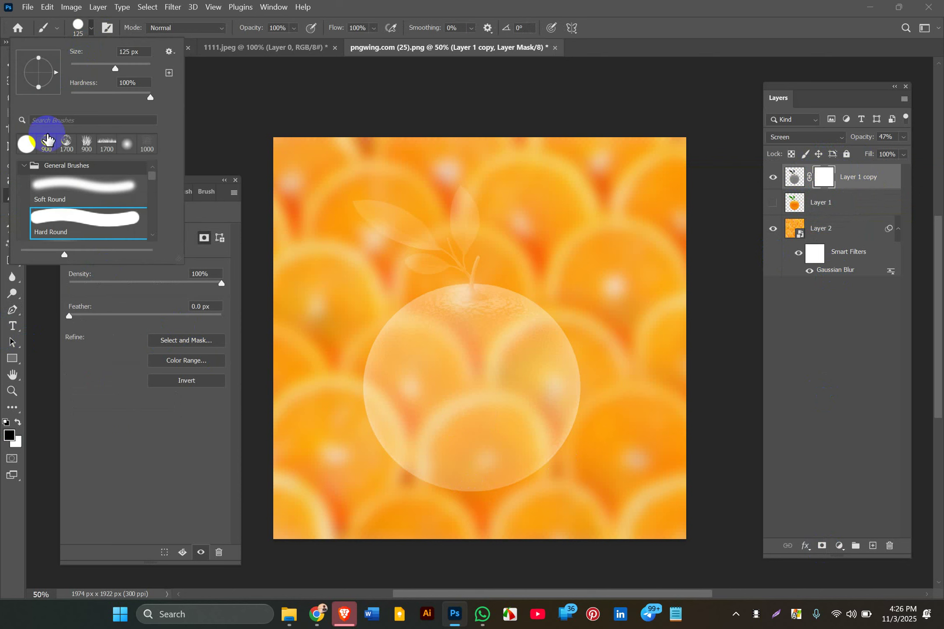
pyautogui.scroll(1, 41, 173)
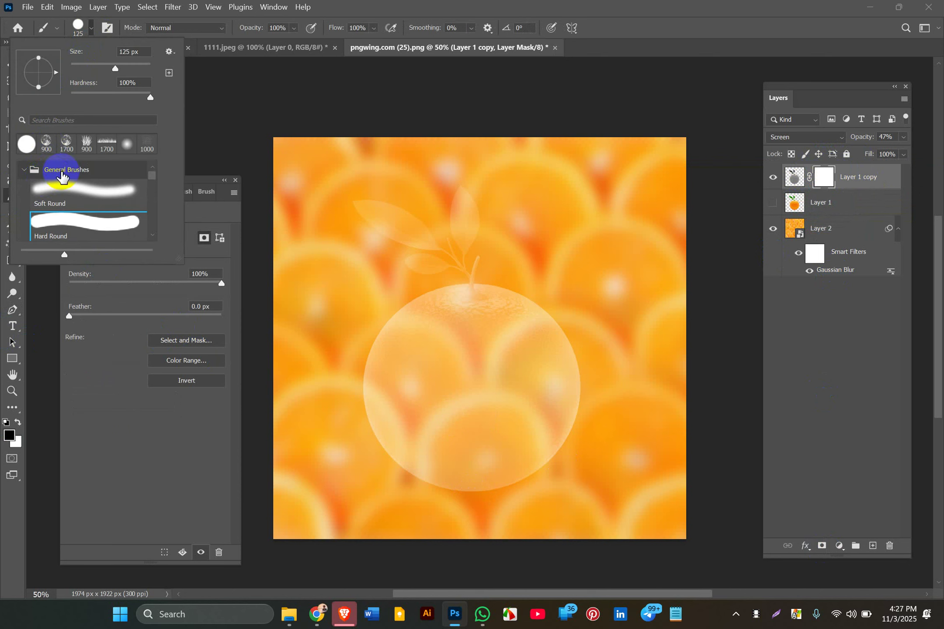
pyautogui.click(67, 220)
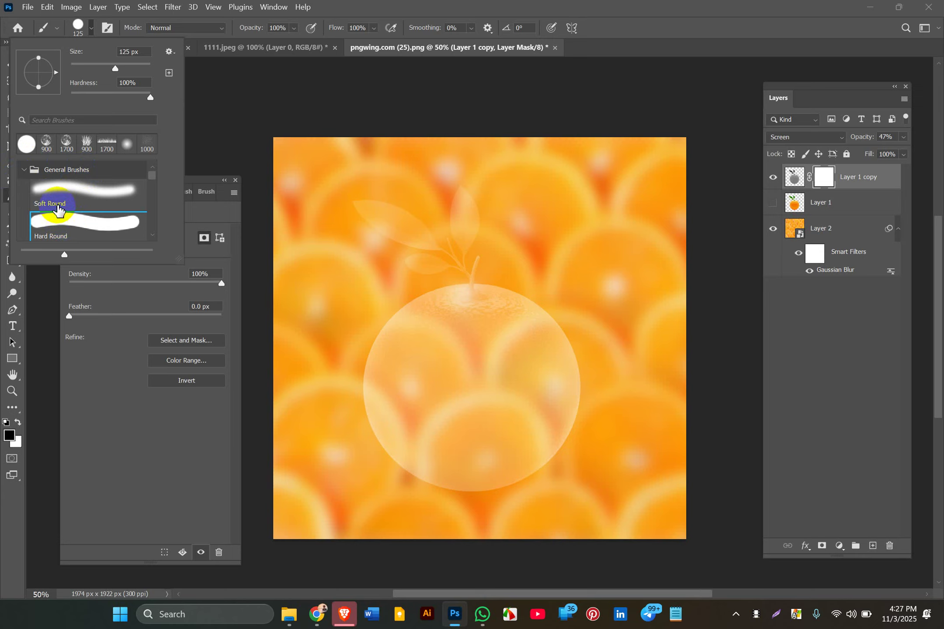
pyautogui.click(66, 218)
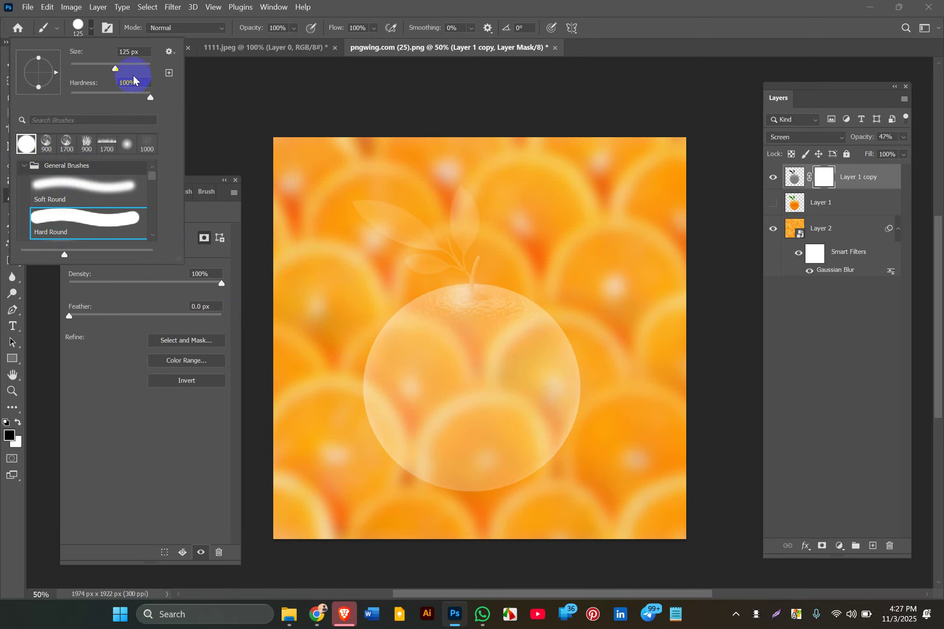
pyautogui.click(91, 28)
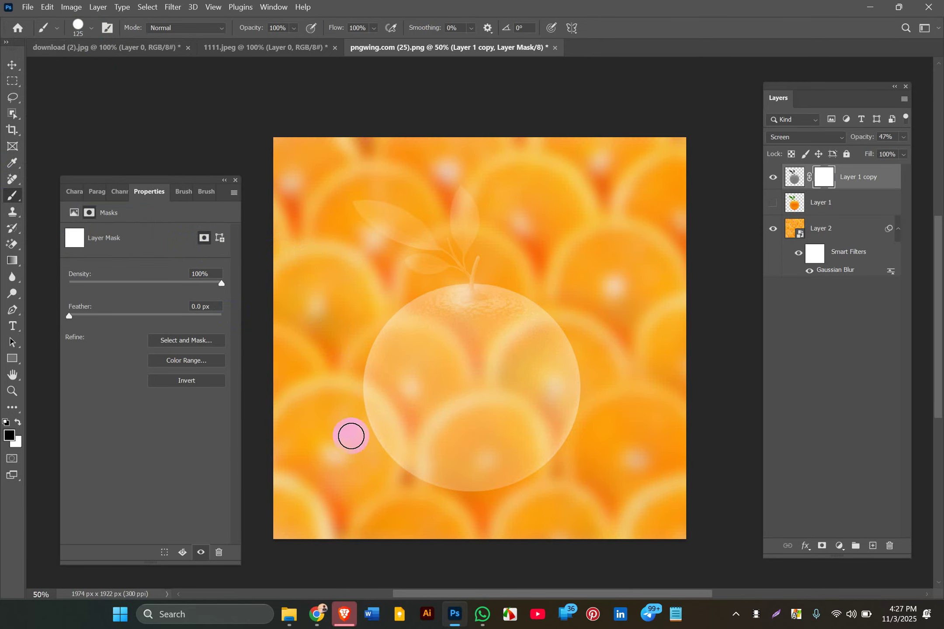
# Enlarge the brush to 700 px, keeping the mask of Layer 1 copy targeted.
pyautogui.press(']')
pyautogui.press(']')
pyautogui.press(']')
pyautogui.press(']')
pyautogui.press(']')
pyautogui.press(']')
pyautogui.press(']')
pyautogui.press(']')
pyautogui.press(']')
pyautogui.press(']')
pyautogui.press(']')
pyautogui.press(']')
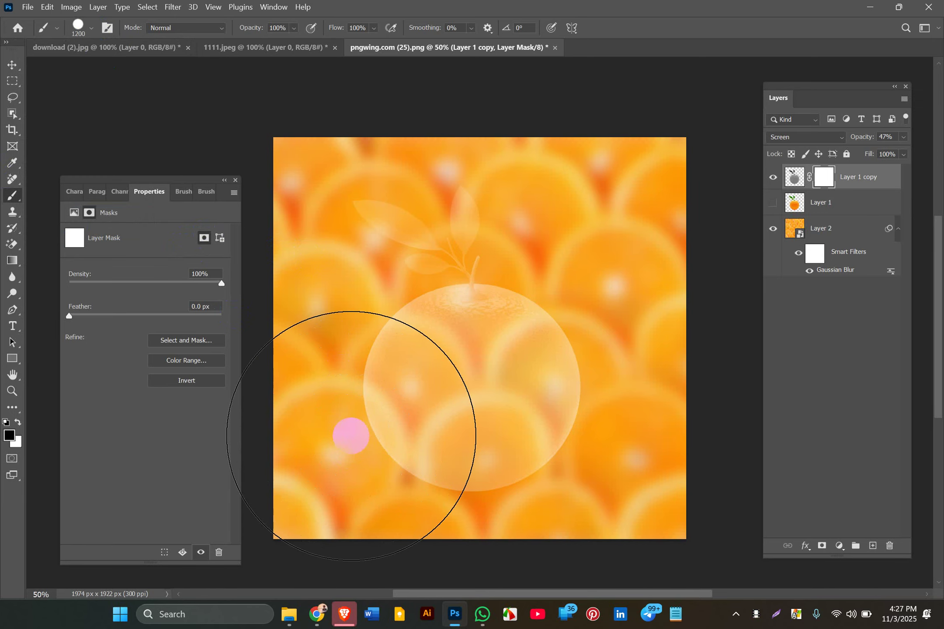
pyautogui.press('[')
pyautogui.press('[')
pyautogui.press('[')
pyautogui.press('[')
pyautogui.press('[')
pyautogui.press('[')
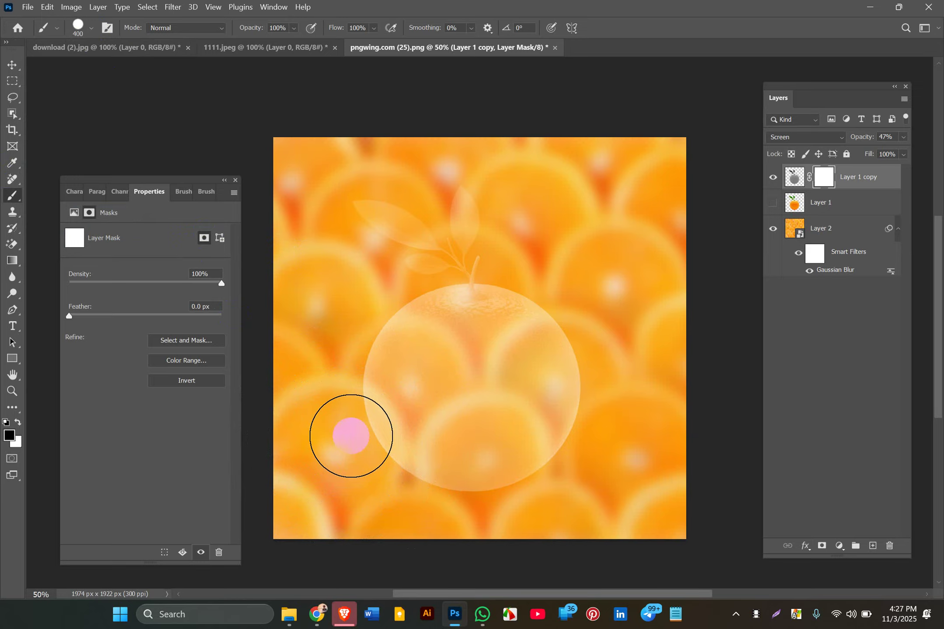
pyautogui.press(']')
pyautogui.press(']')
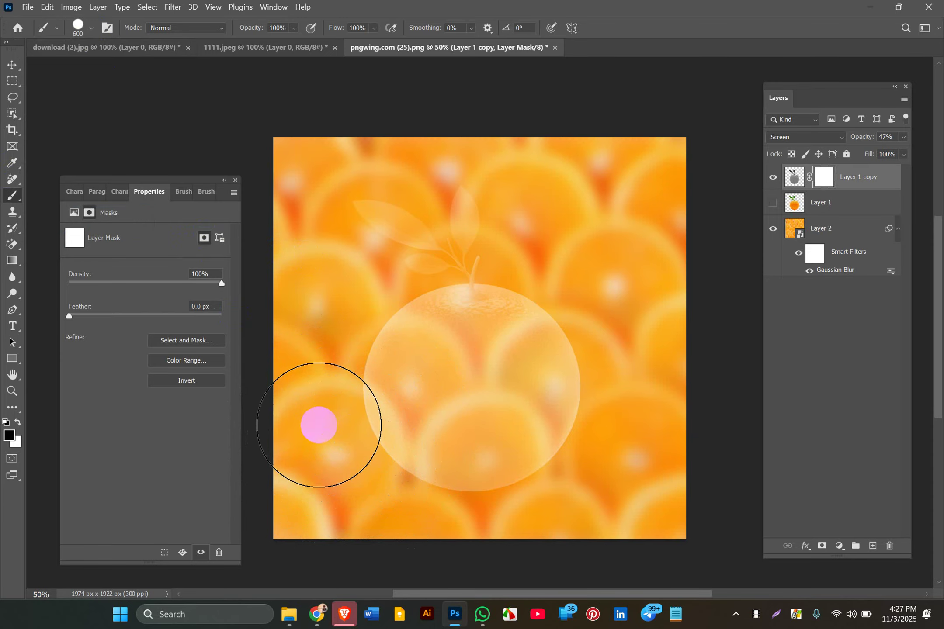
pyautogui.click(824, 183)
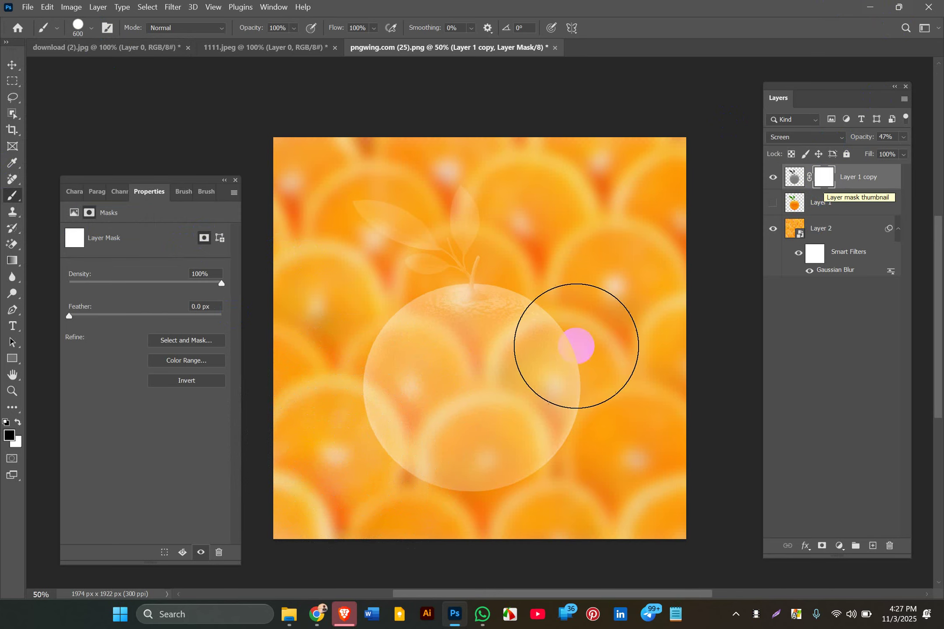
pyautogui.scroll(-2, 507, 392)
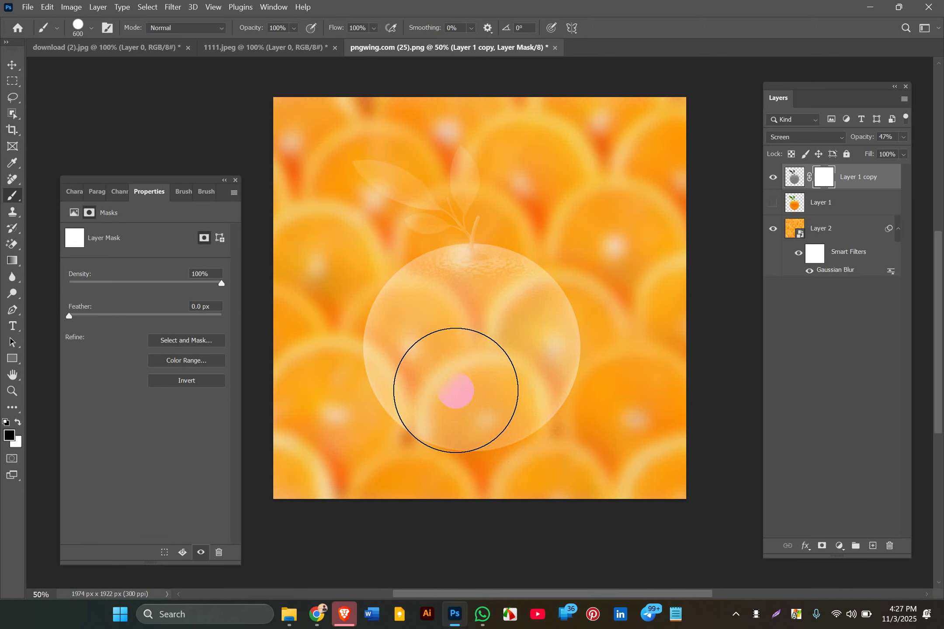
pyautogui.press('[')
pyautogui.press('[')
pyautogui.press('[')
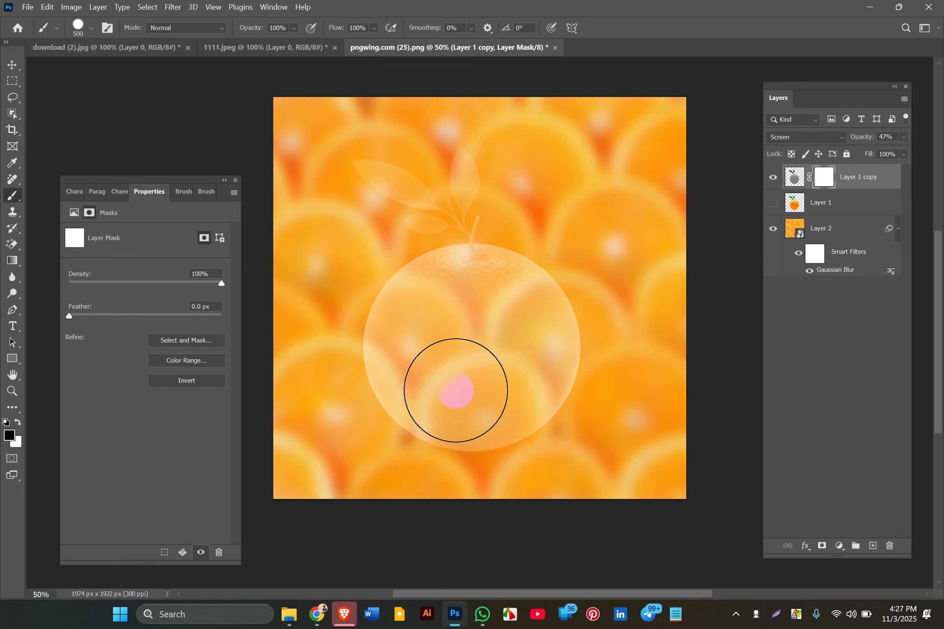
pyautogui.press(']')
pyautogui.press(']')
pyautogui.press(']')
pyautogui.press(']')
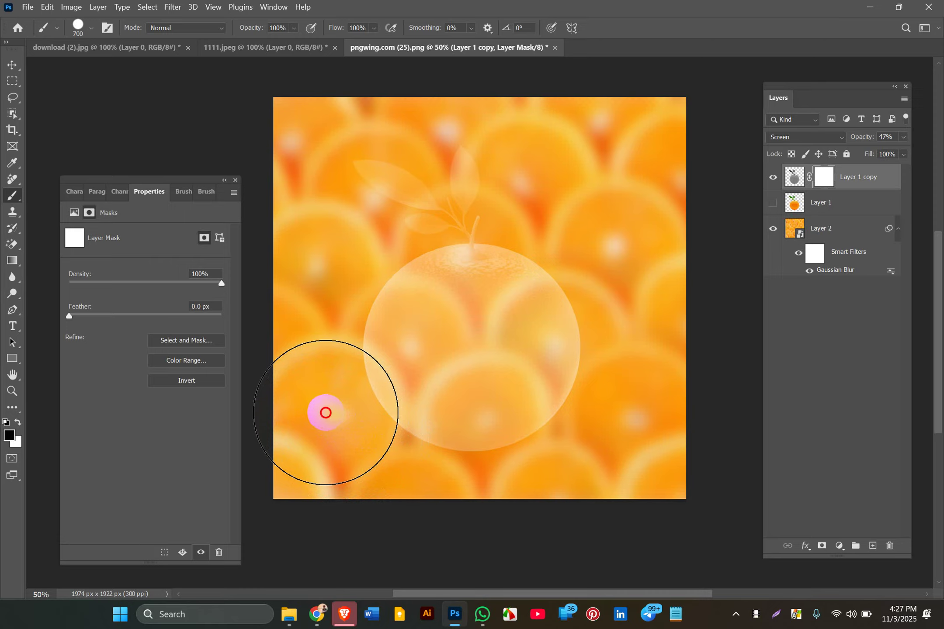
# Try to mask out the lower half of the orange with freehand black brush strokes, undoing each attempt.
pyautogui.moveTo(326, 412); pyautogui.dragTo(933, 436)
pyautogui.moveTo(534, 431)
pyautogui.mouseDown()
pyautogui.moveTo(375, 393)
pyautogui.moveTo(667, 458)
pyautogui.mouseUp()
pyautogui.hotkey('ctrl', 'z')
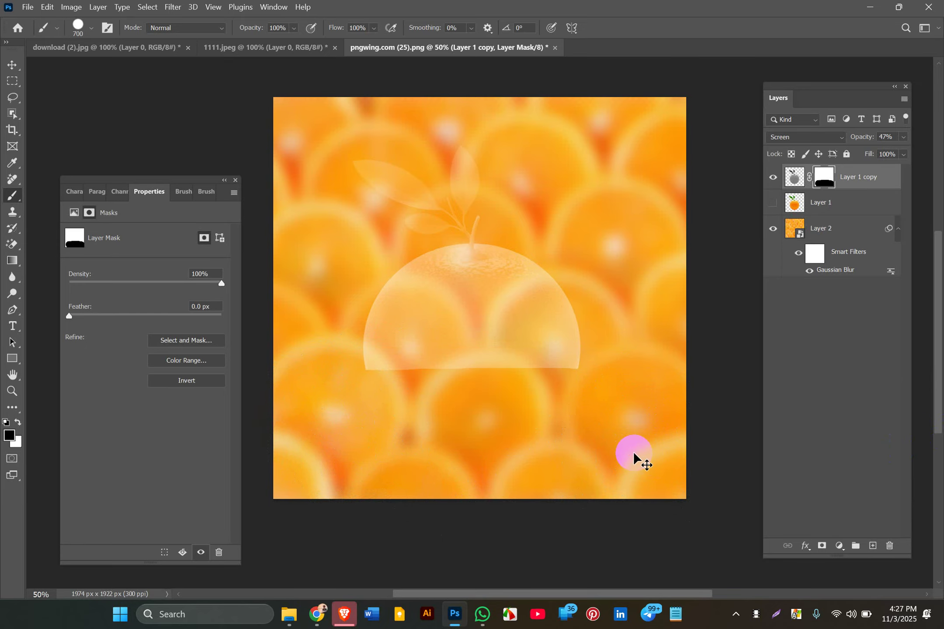
pyautogui.hotkey('ctrl', 'z')
pyautogui.moveTo(337, 422); pyautogui.dragTo(774, 451)
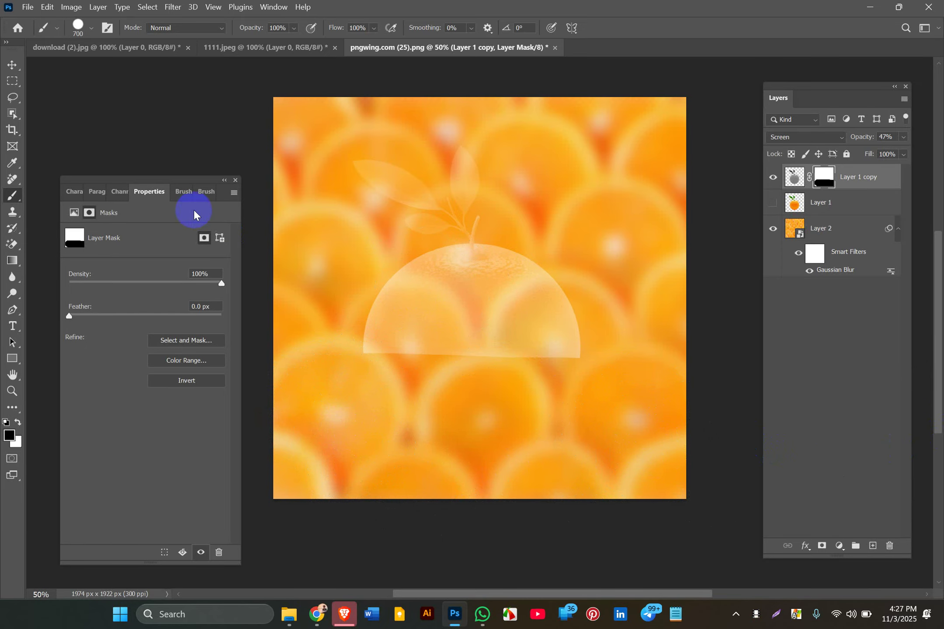
pyautogui.hotkey('ctrl', 'z')
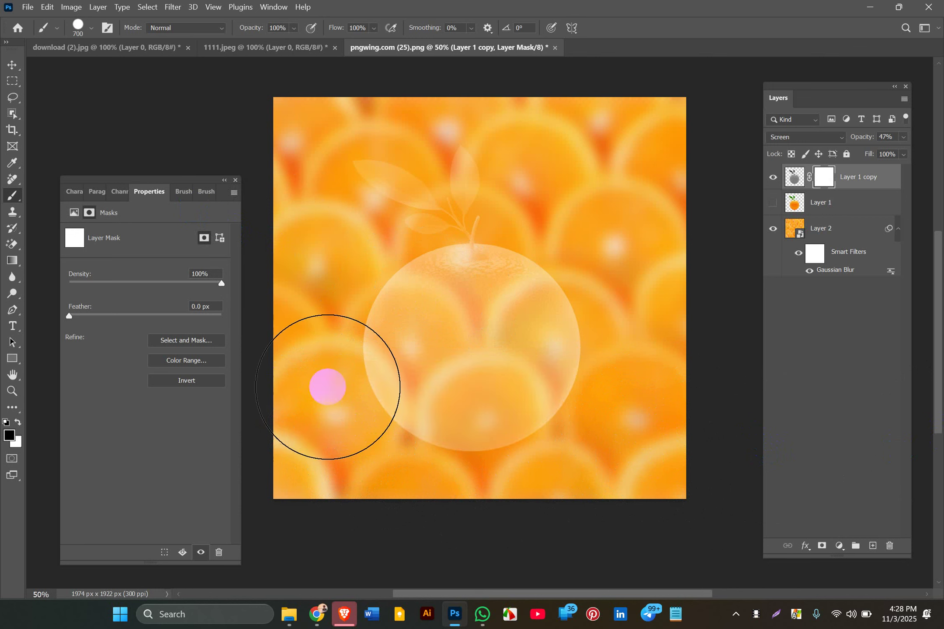
pyautogui.moveTo(327, 386)
pyautogui.mouseDown()
pyautogui.moveTo(337, 400)
pyautogui.moveTo(742, 436)
pyautogui.moveTo(696, 460)
pyautogui.mouseUp()
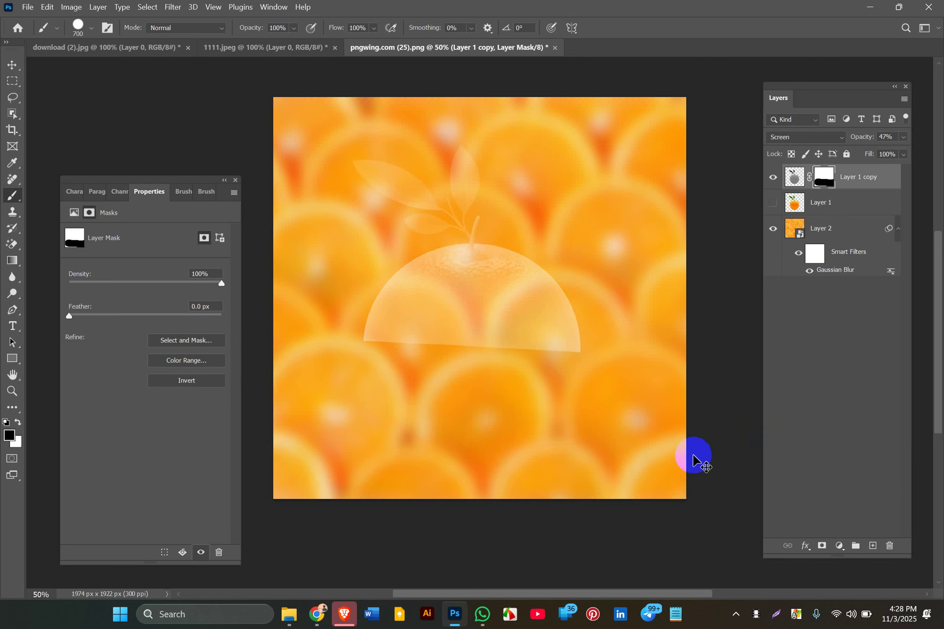
pyautogui.hotkey('ctrl', 'z')
# Paint a straight horizontal black stroke on the mask of Layer 1 copy to hide the orange's lower half, and return to the Move tool.
pyautogui.moveTo(365, 423); pyautogui.dragTo(673, 438)
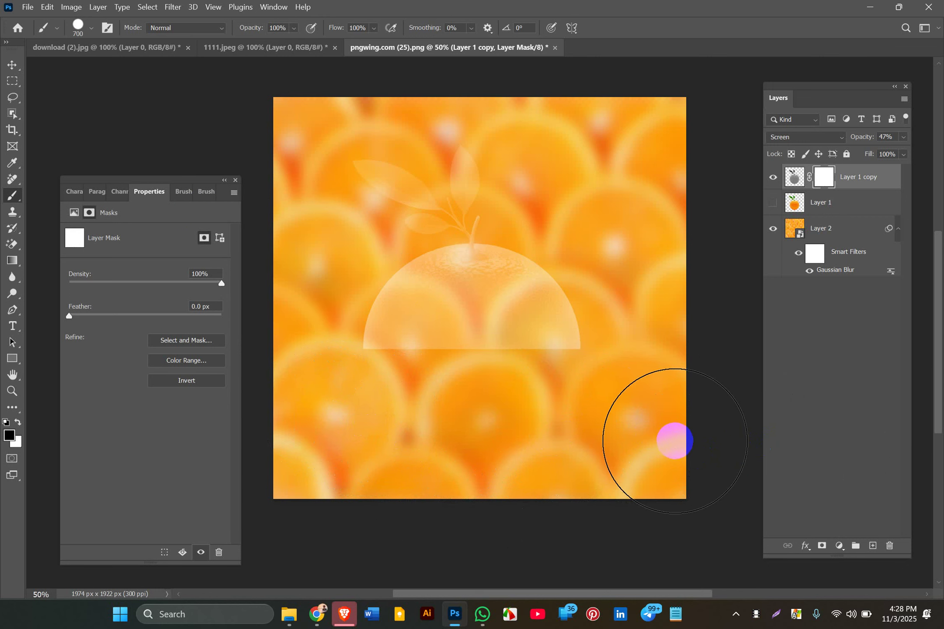
pyautogui.click(11, 65)
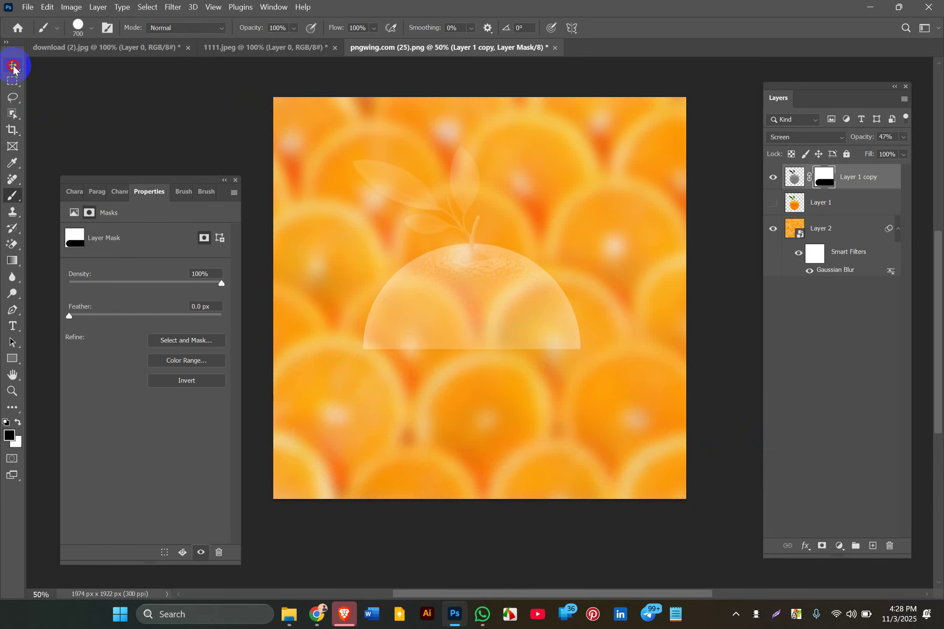
pyautogui.click(829, 188)
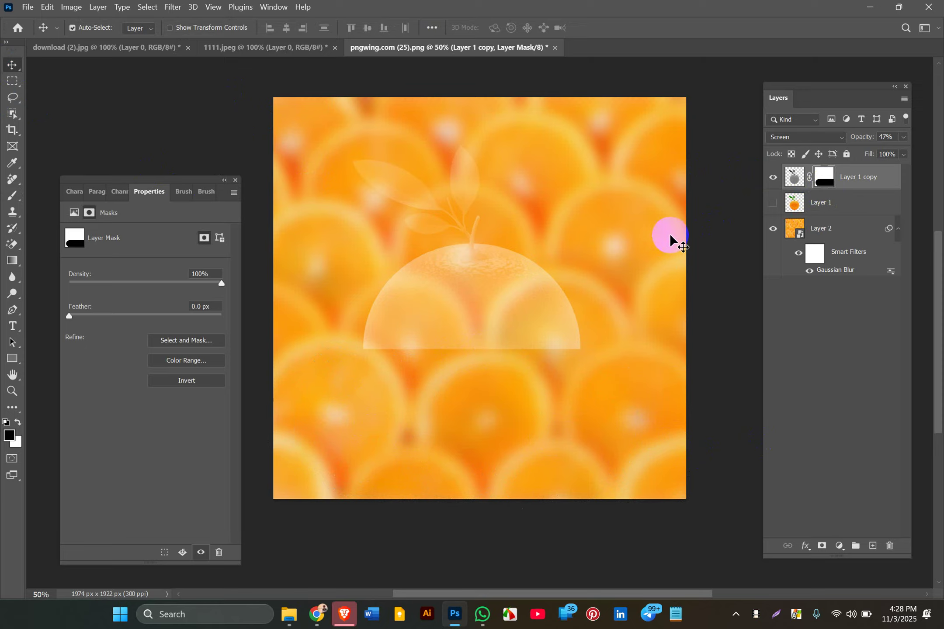
# Show Layer 1 and copy the layer mask of Layer 1 copy onto it.
pyautogui.click(773, 202)
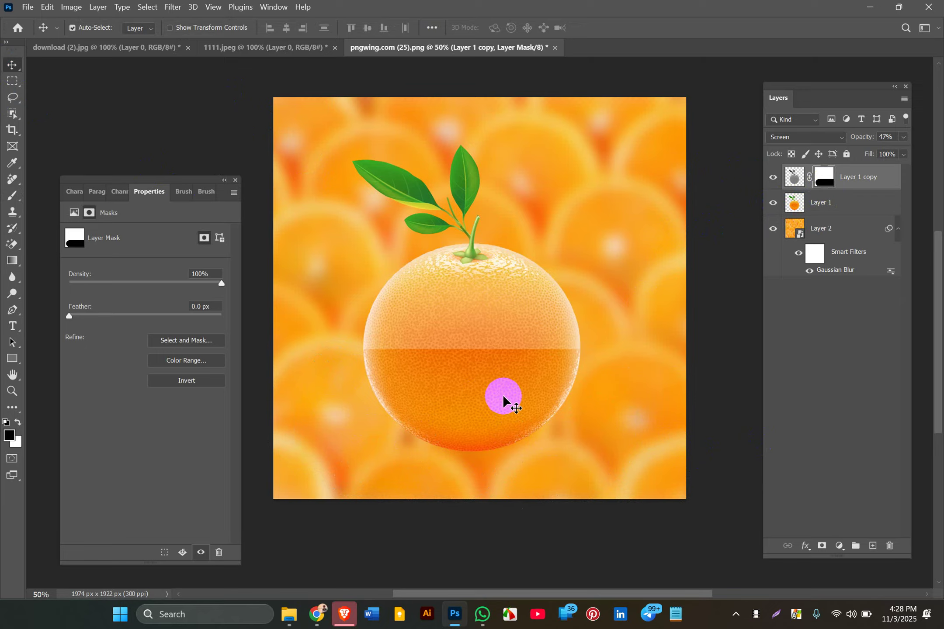
pyautogui.click(834, 173)
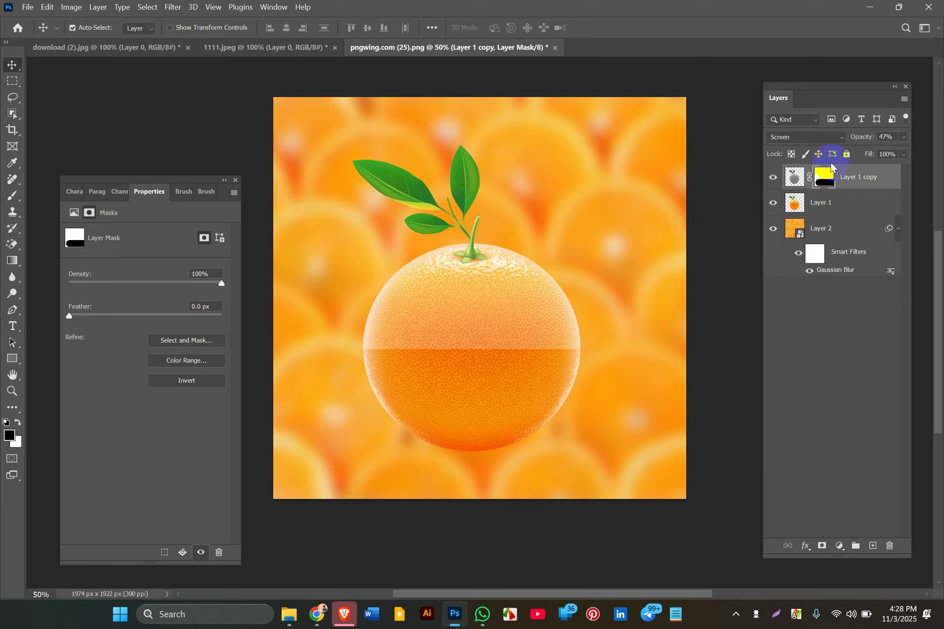
pyautogui.moveTo(826, 174); pyautogui.dragTo(825, 199)
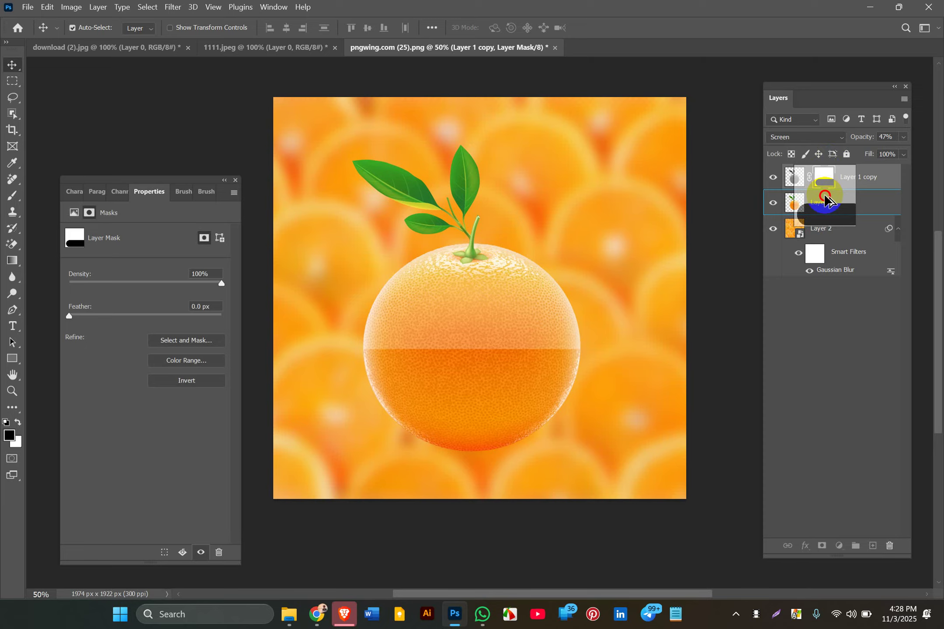
pyautogui.moveTo(825, 198); pyautogui.dragTo(826, 201)
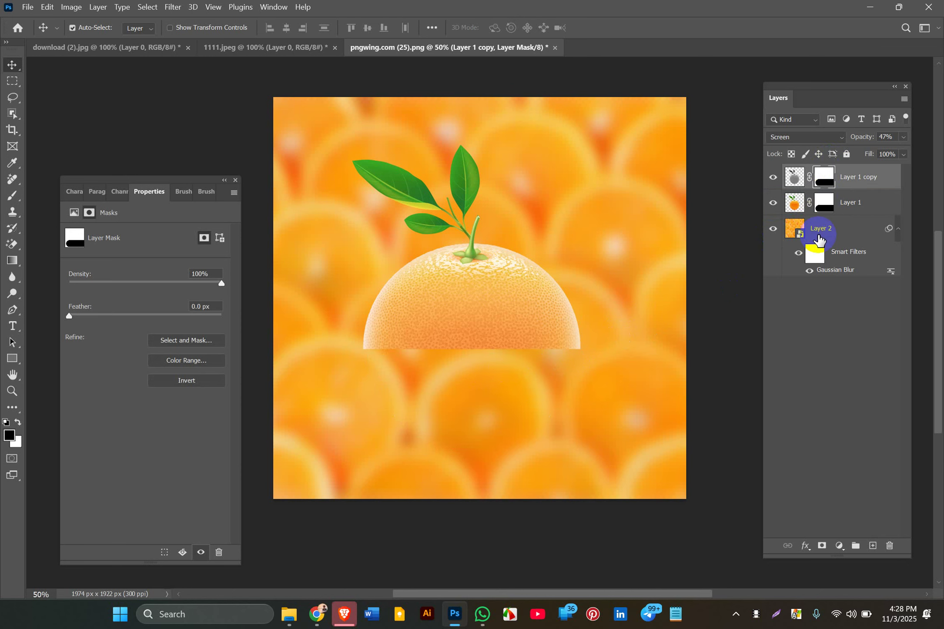
# Invert the layer mask of Layer 1 so only the orange's lower half shows in full colour.
pyautogui.click(826, 209)
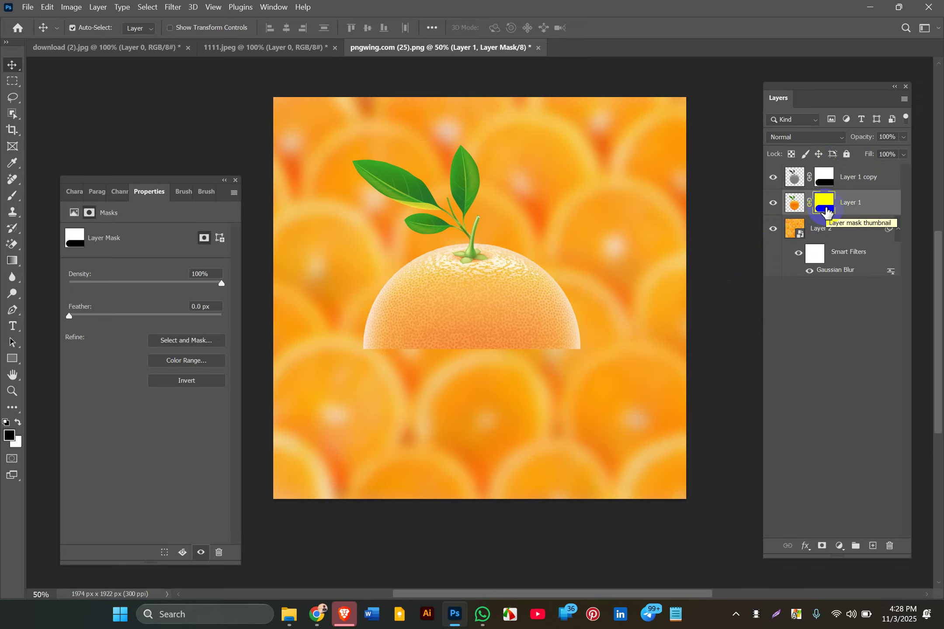
pyautogui.click(70, 7)
pyautogui.moveTo(166, 37)
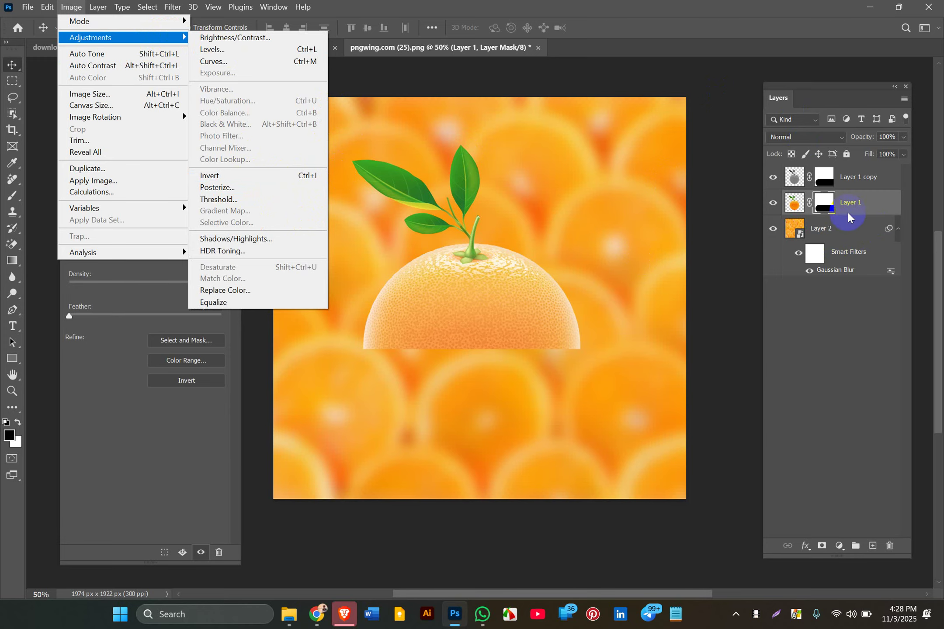
pyautogui.click(824, 207)
pyautogui.press('ctrl')
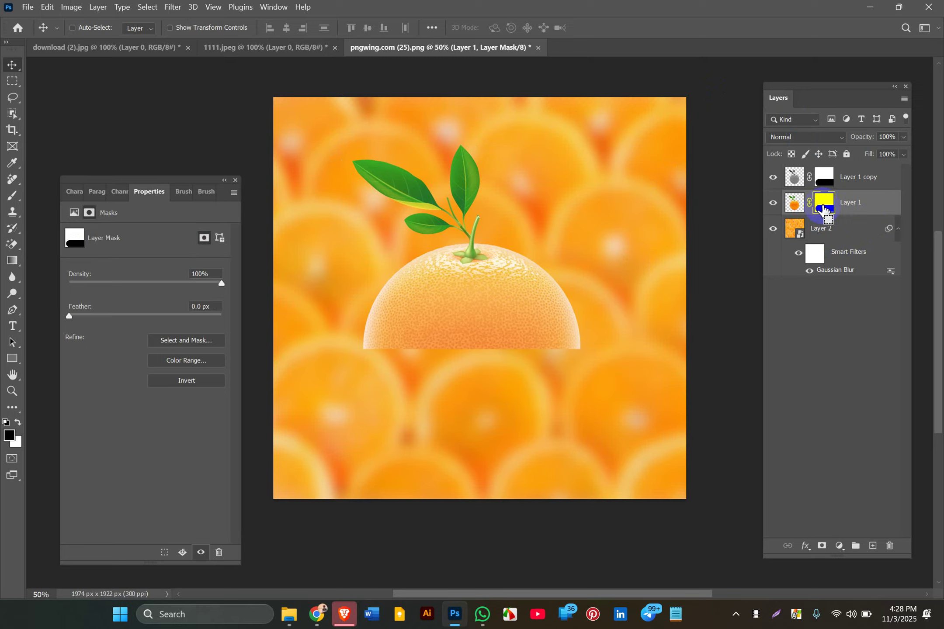
pyautogui.hotkey('ctrl', 'i')
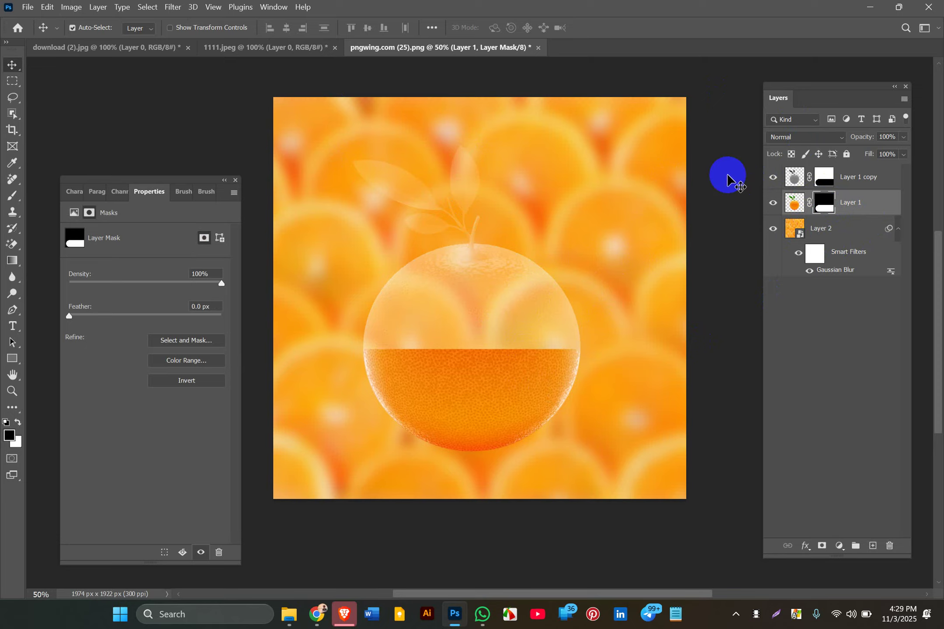
# Reduce the opacity of Layer 1 copy to 33%.
pyautogui.click(794, 177)
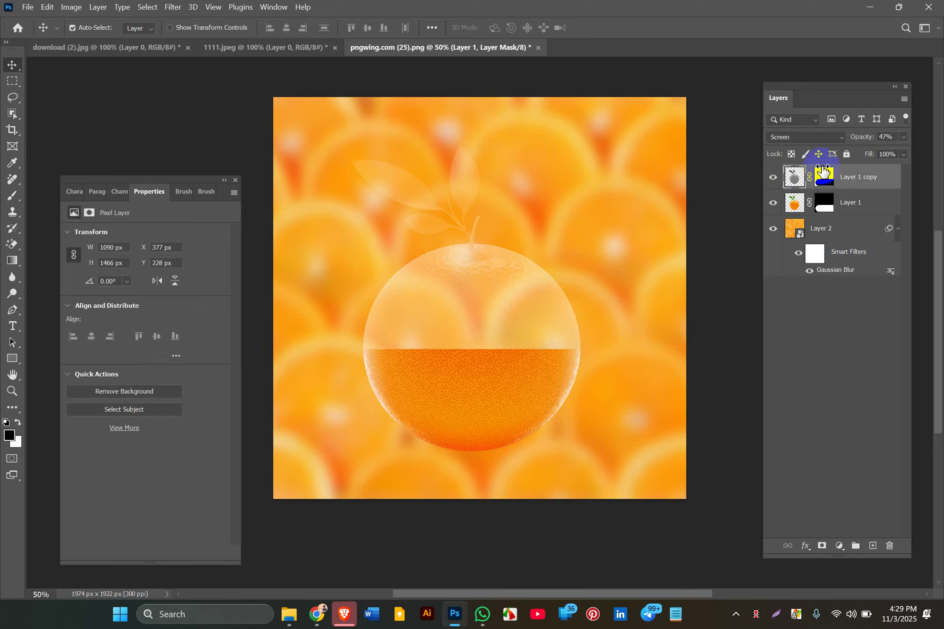
pyautogui.click(905, 138)
pyautogui.moveTo(869, 153); pyautogui.dragTo(859, 152)
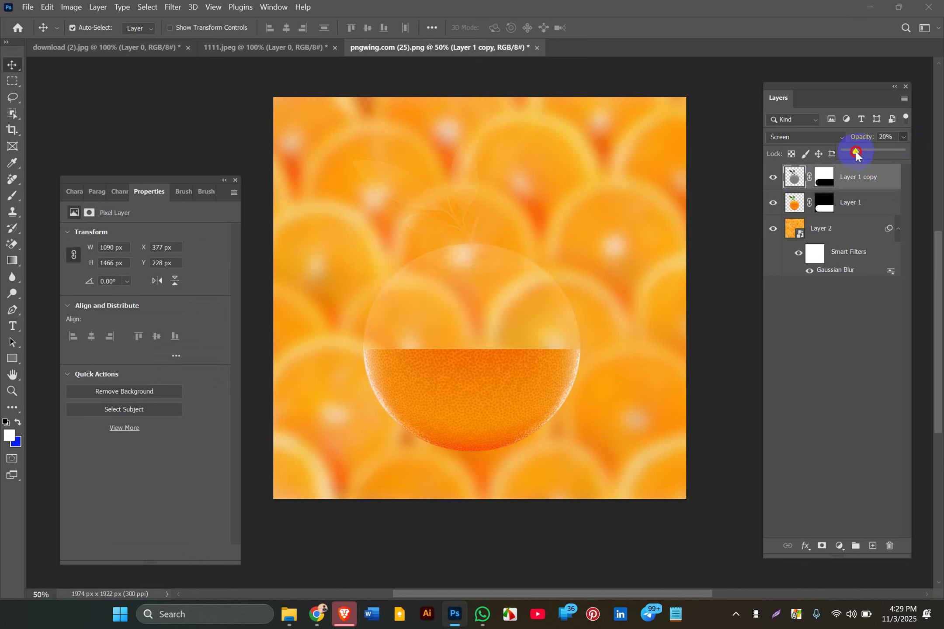
pyautogui.moveTo(857, 153); pyautogui.dragTo(863, 155)
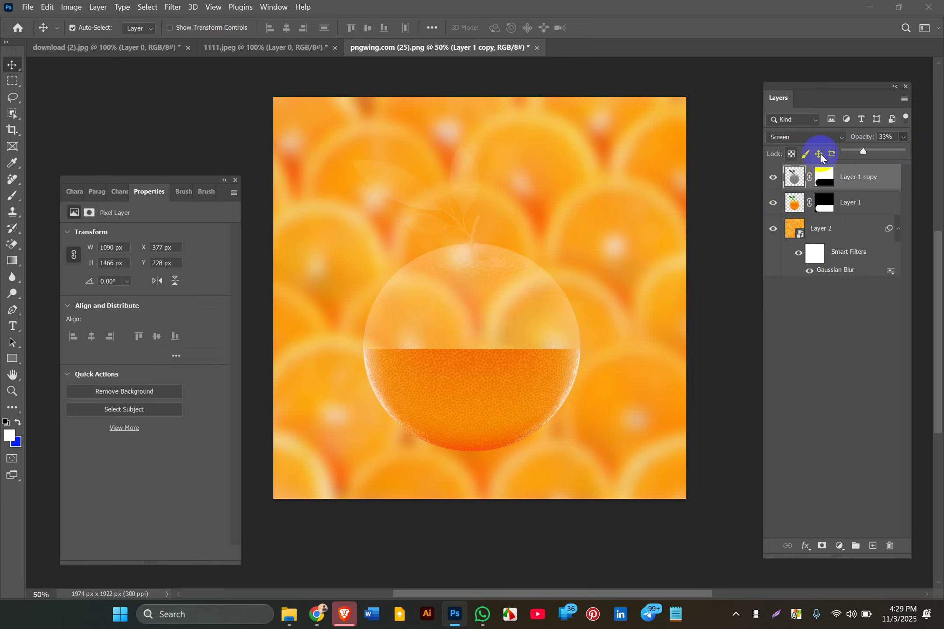
pyautogui.click(853, 206)
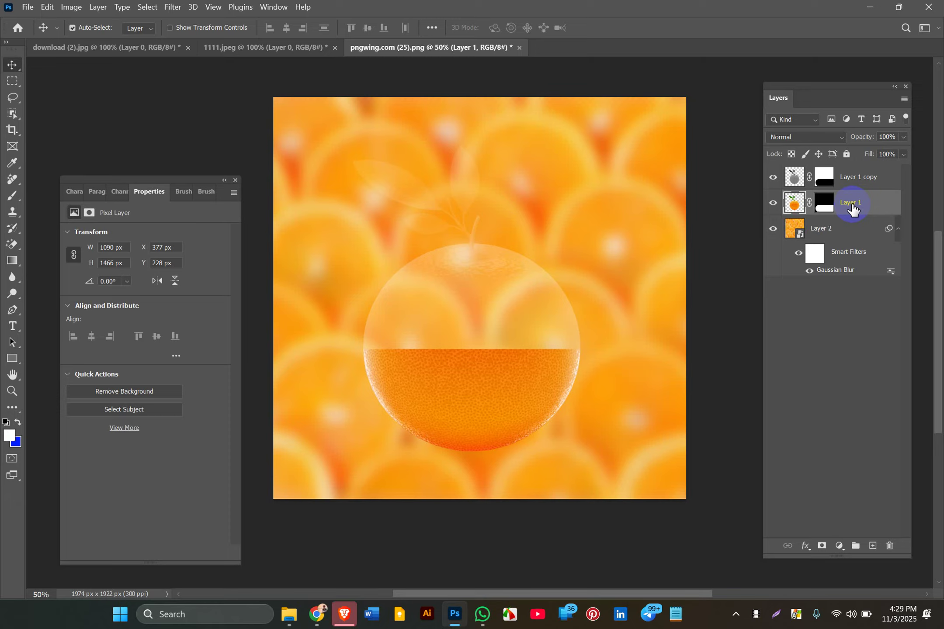
pyautogui.click(823, 206)
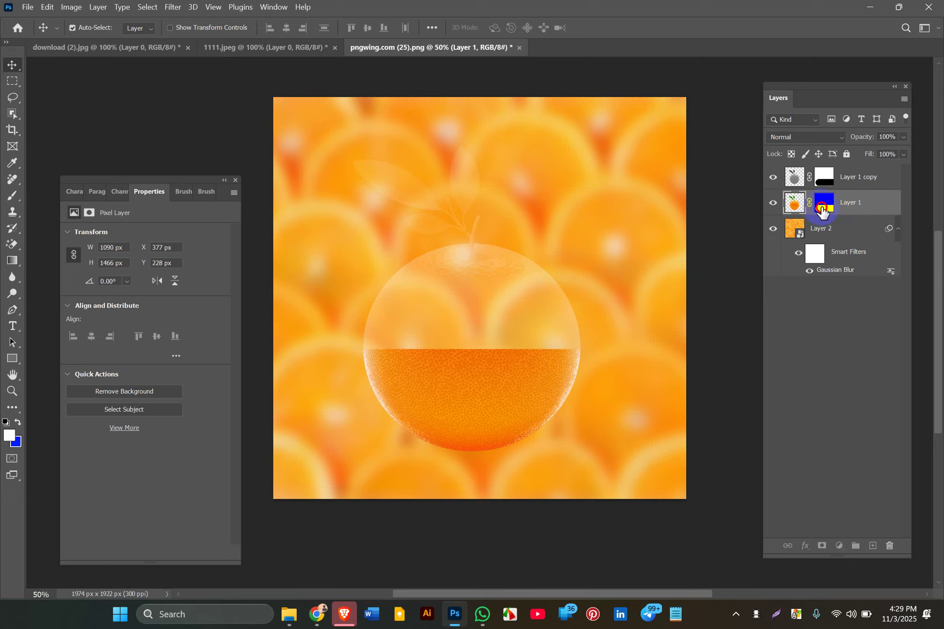
pyautogui.click(825, 184)
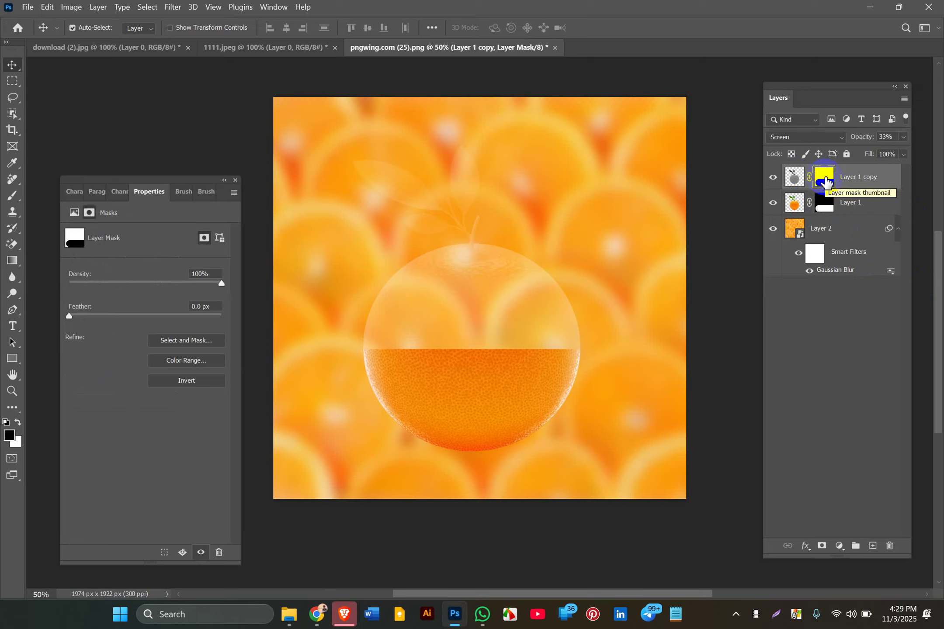
pyautogui.moveTo(824, 181); pyautogui.dragTo(805, 304)
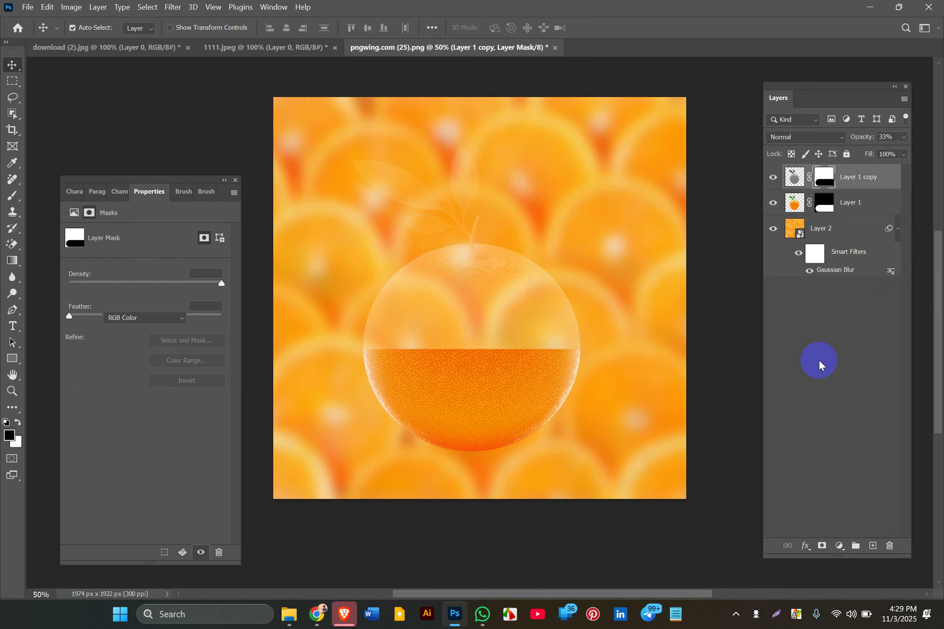
pyautogui.click(810, 280)
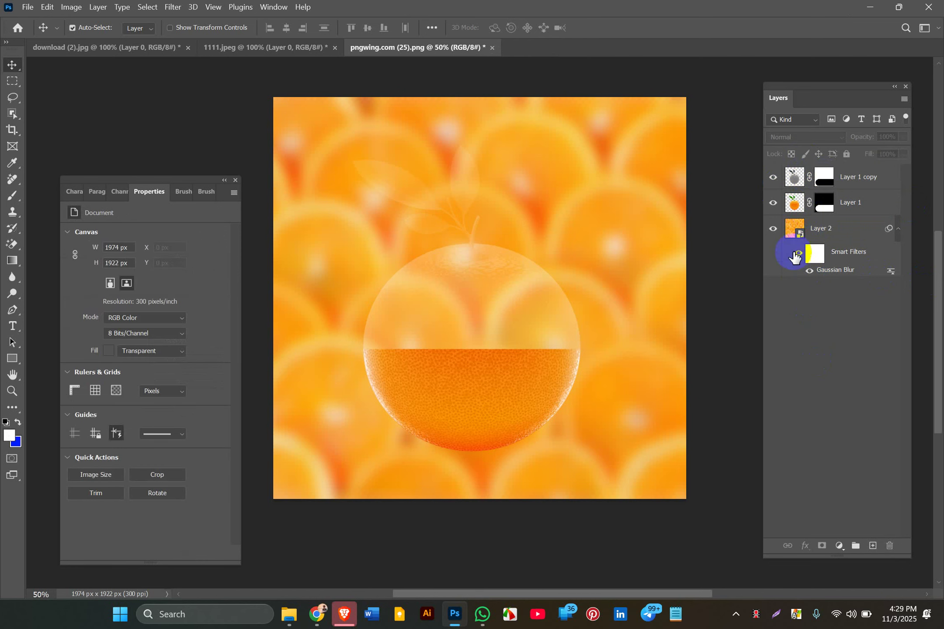
# Duplicate Layer 1 with its mask, placing one version beneath Layer 2, and hide all layers above it.
pyautogui.click(794, 205)
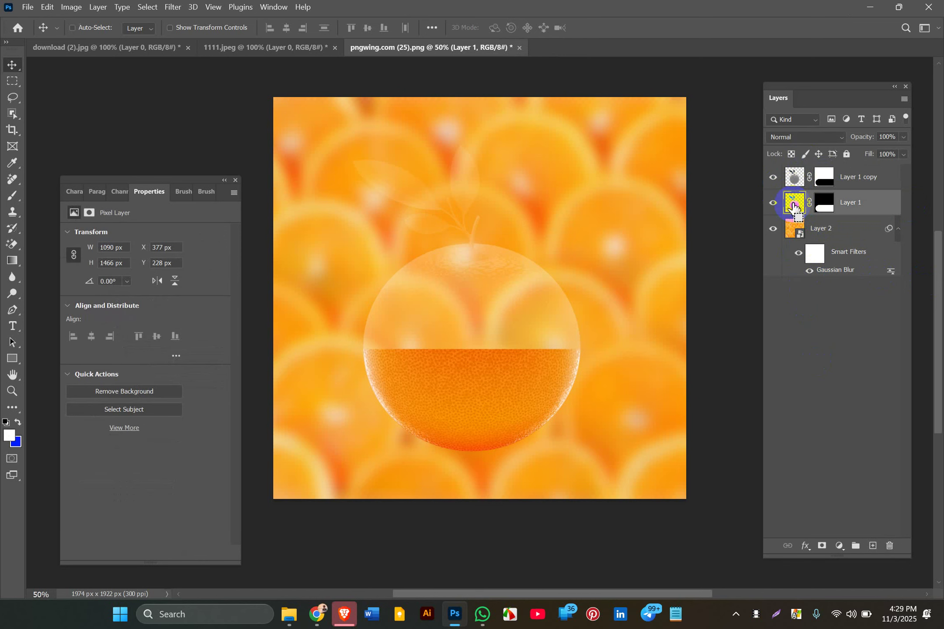
pyautogui.moveTo(794, 206); pyautogui.dragTo(803, 333)
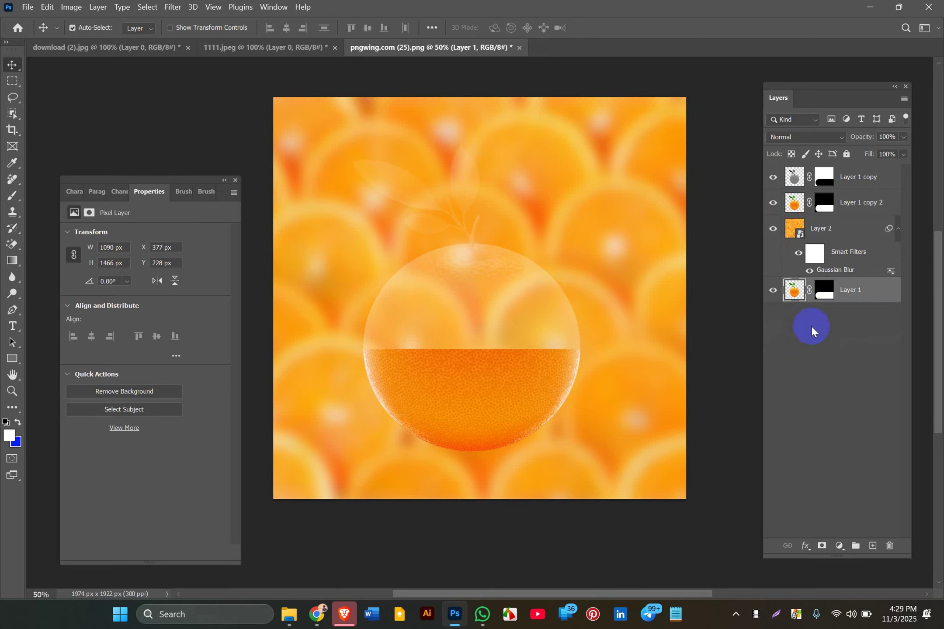
pyautogui.click(773, 229)
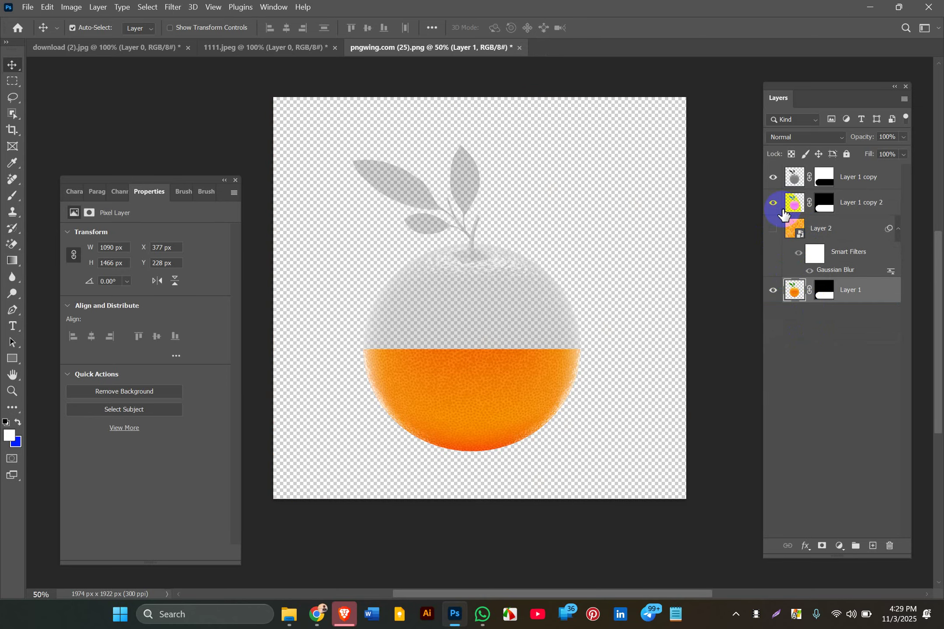
pyautogui.click(773, 202)
pyautogui.click(773, 177)
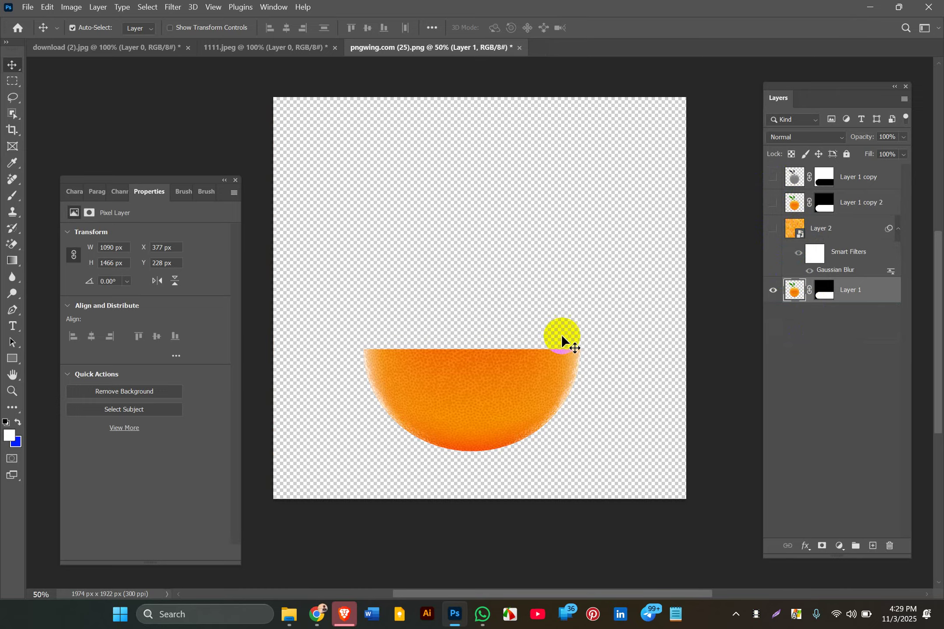
# Replace the inverted mask on the bottommost orange layer with a new blank layer mask.
pyautogui.click(824, 289)
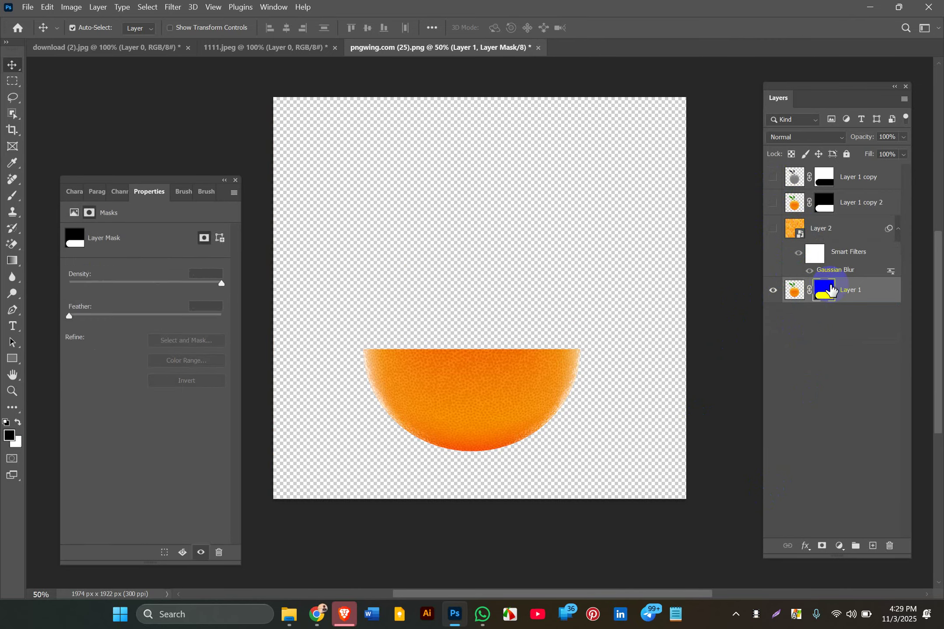
pyautogui.press('Delete')
pyautogui.click(494, 285)
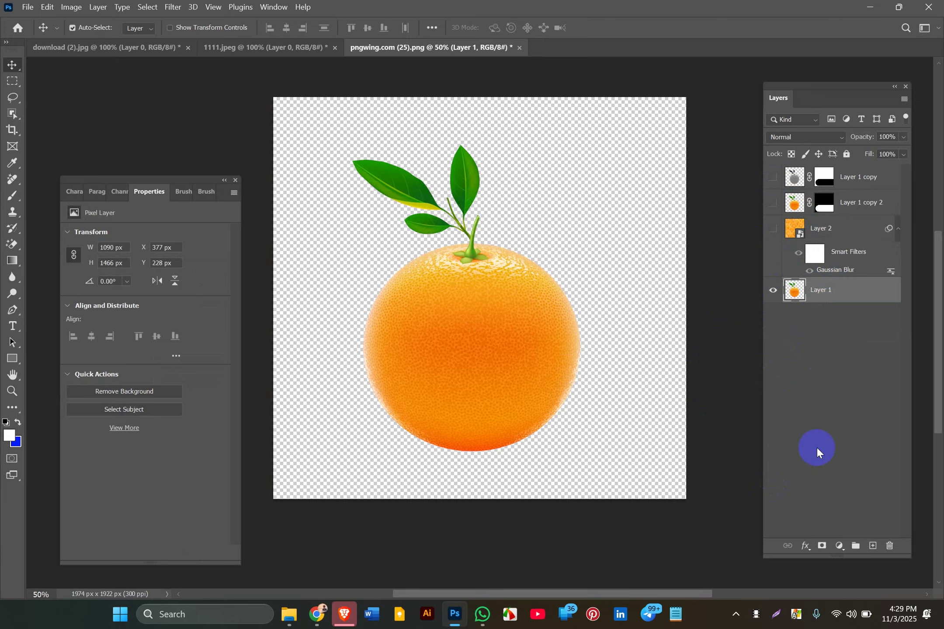
pyautogui.click(822, 546)
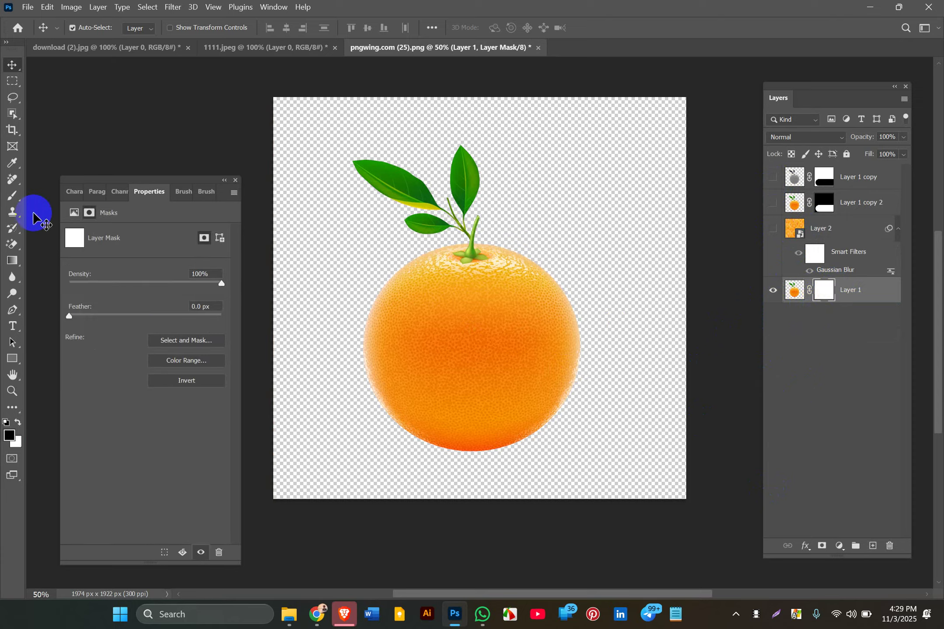
# Paint a black brush stroke on the mask of Layer 1 to hide the orange's lower half.
pyautogui.click(12, 196)
pyautogui.click(12, 407)
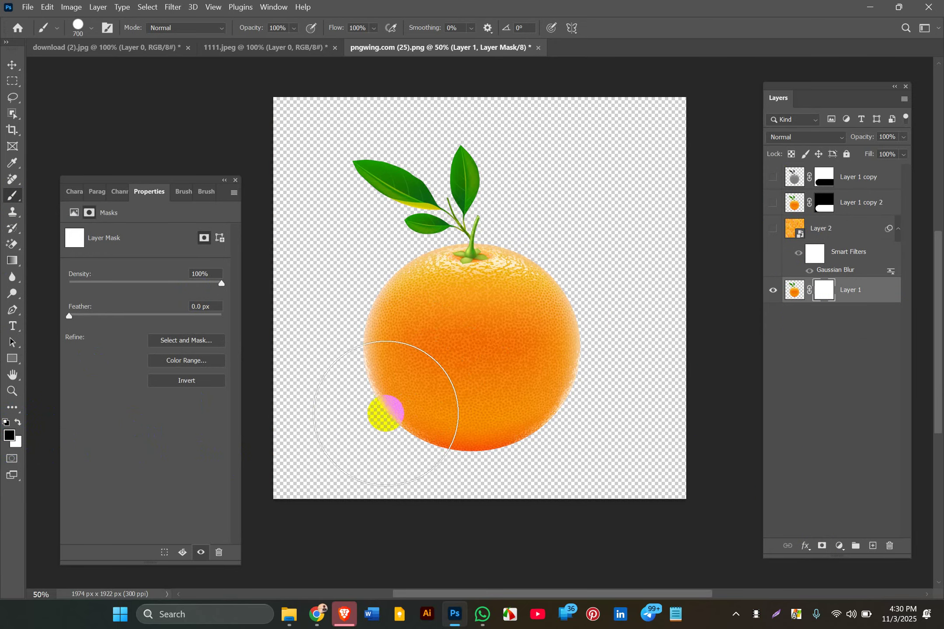
pyautogui.moveTo(326, 422); pyautogui.dragTo(647, 447)
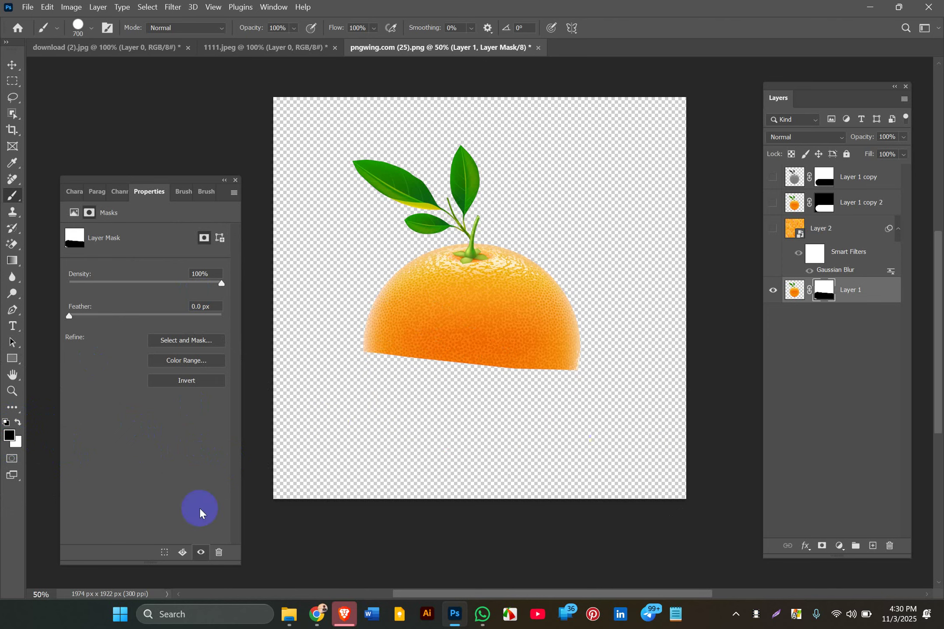
# Restore the hidden lower half by painting white on the mask, and hide the whole orange by painting black.
pyautogui.click(18, 422)
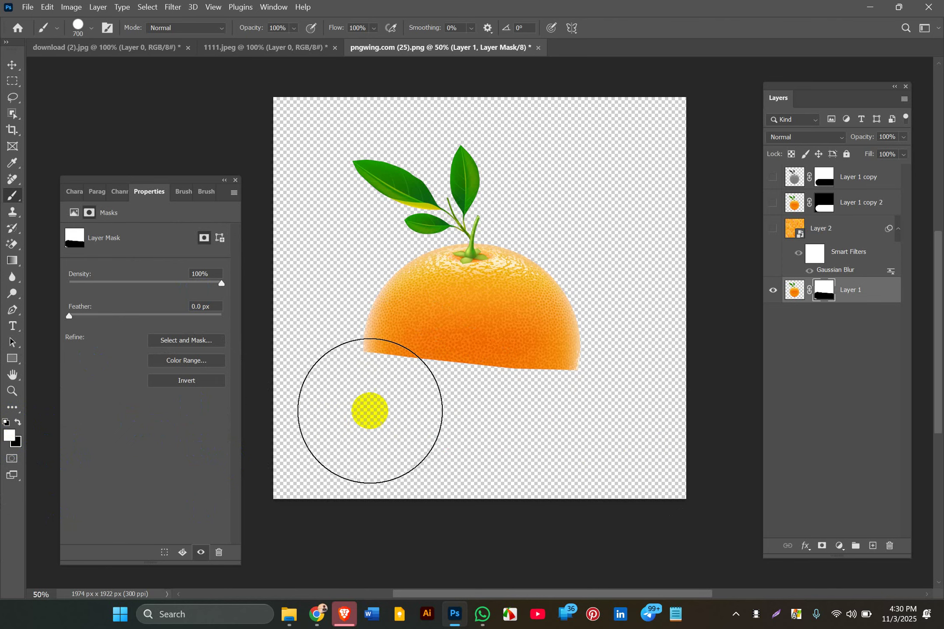
pyautogui.moveTo(370, 410)
pyautogui.mouseDown()
pyautogui.moveTo(527, 441)
pyautogui.moveTo(549, 432)
pyautogui.moveTo(486, 416)
pyautogui.mouseUp()
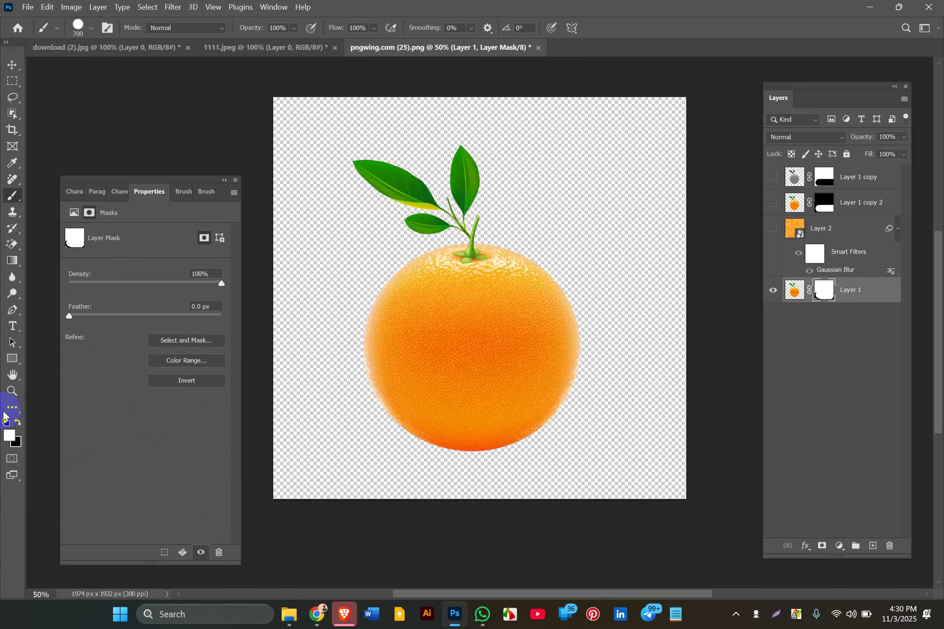
pyautogui.click(18, 422)
pyautogui.moveTo(419, 393)
pyautogui.mouseDown()
pyautogui.moveTo(539, 356)
pyautogui.moveTo(480, 363)
pyautogui.moveTo(441, 193)
pyautogui.moveTo(537, 432)
pyautogui.moveTo(487, 372)
pyautogui.mouseUp()
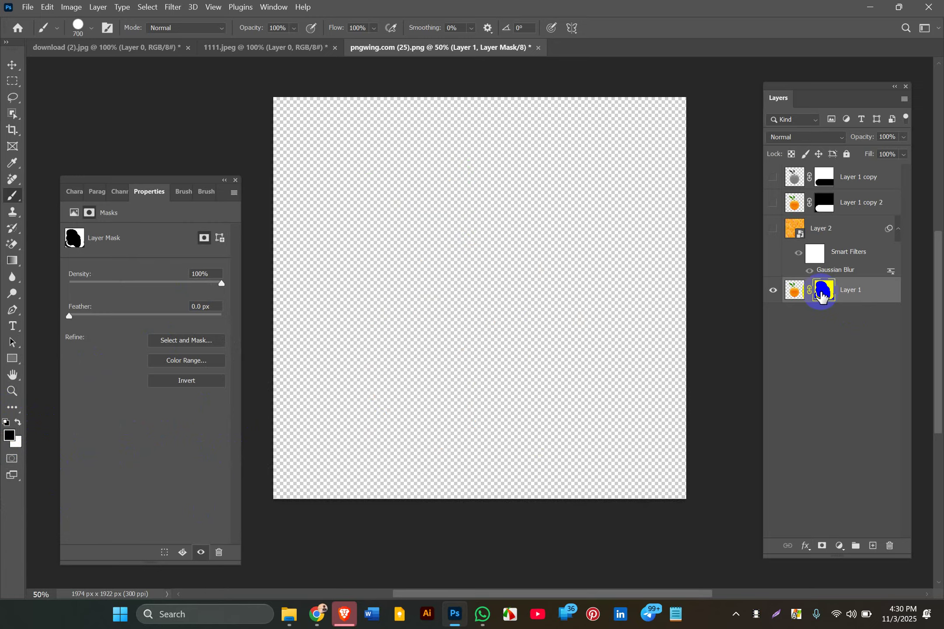
# Delete the bottommost Layer 1 and show Layer 2, Layer 1 copy 2 and Layer 1 copy again.
pyautogui.click(845, 292)
pyautogui.press('Delete')
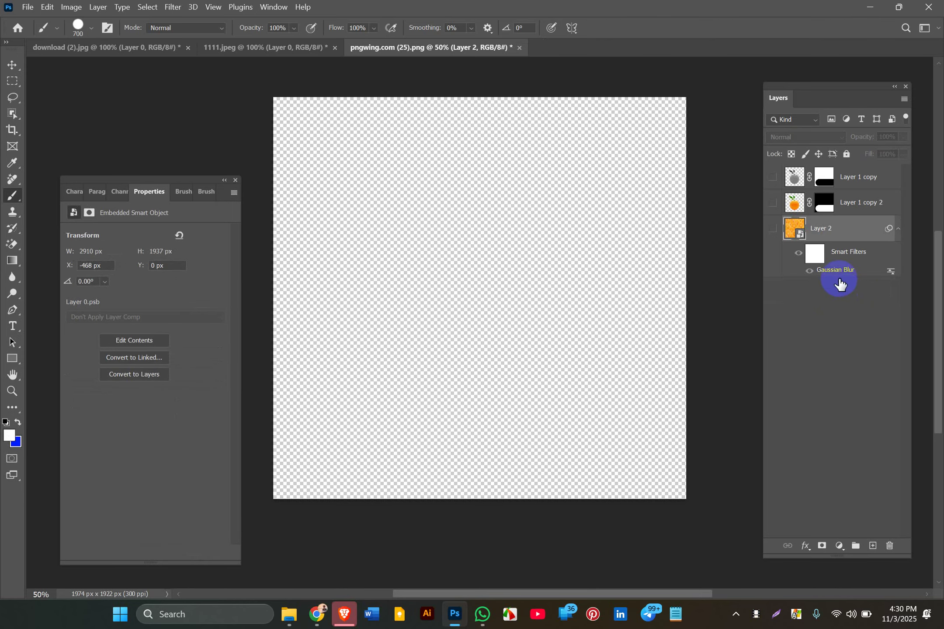
pyautogui.click(773, 229)
pyautogui.click(773, 203)
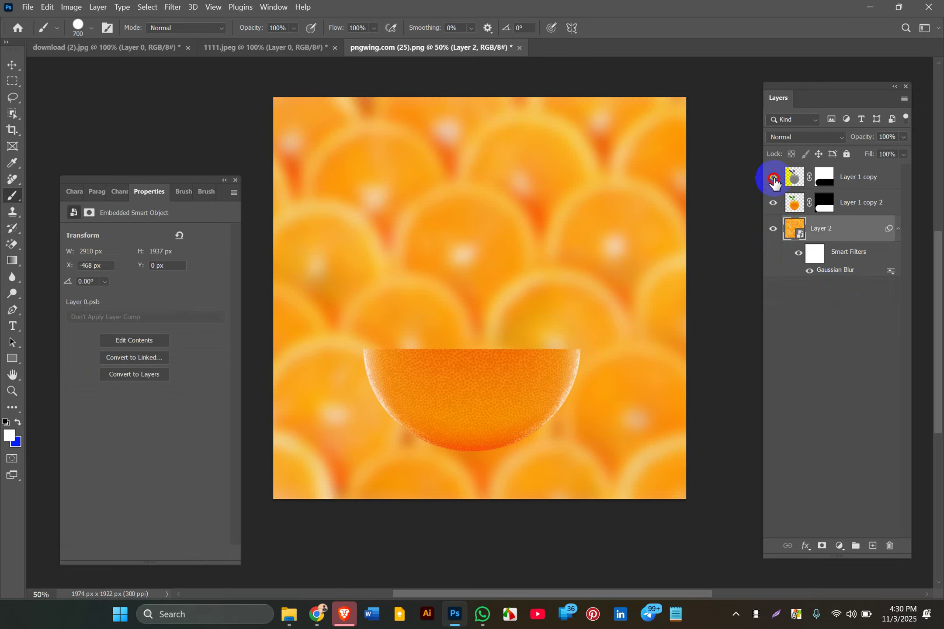
pyautogui.click(773, 177)
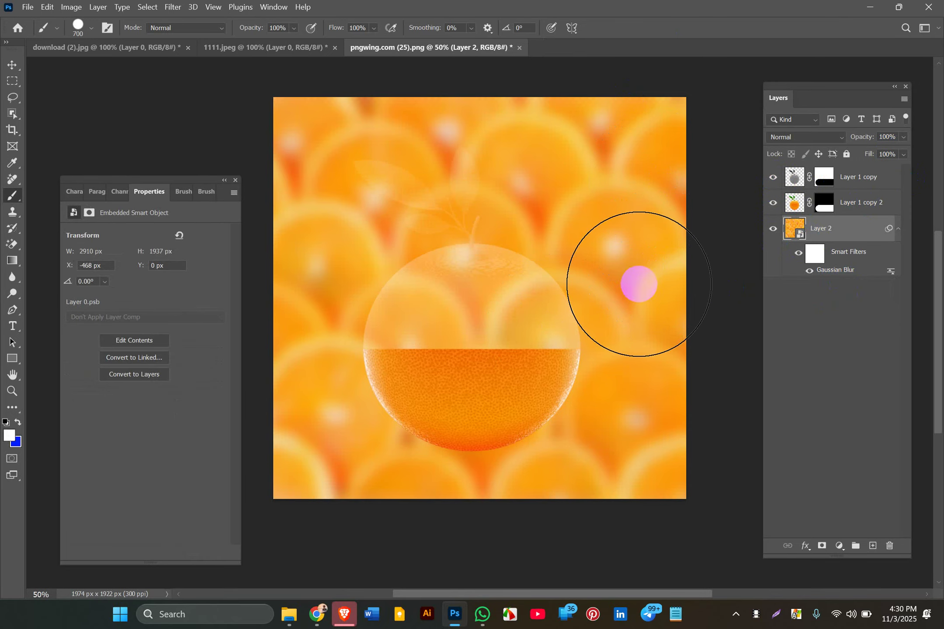
# Return to the Move tool and target the layer mask of Layer 1 copy 2.
pyautogui.click(17, 64)
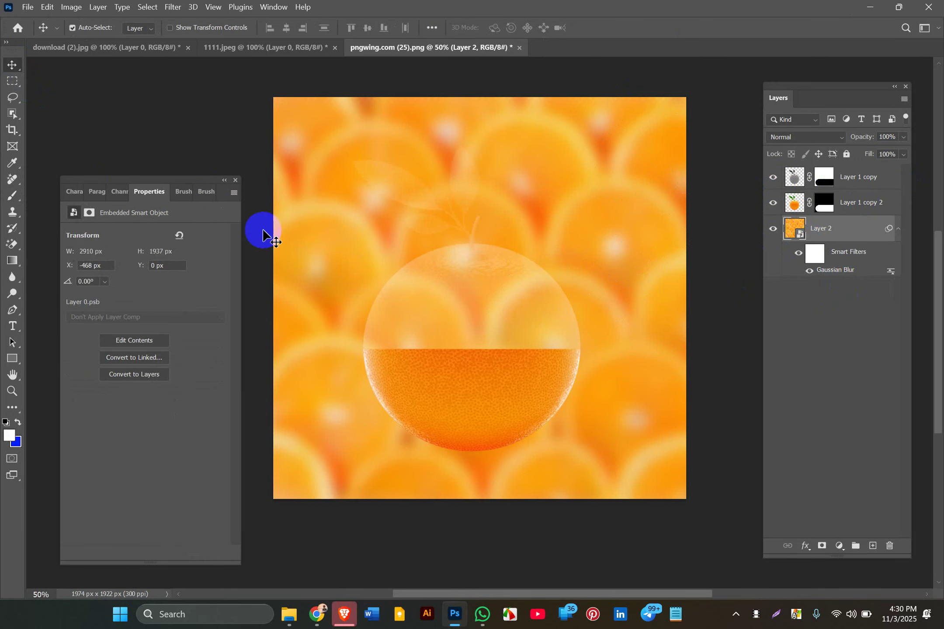
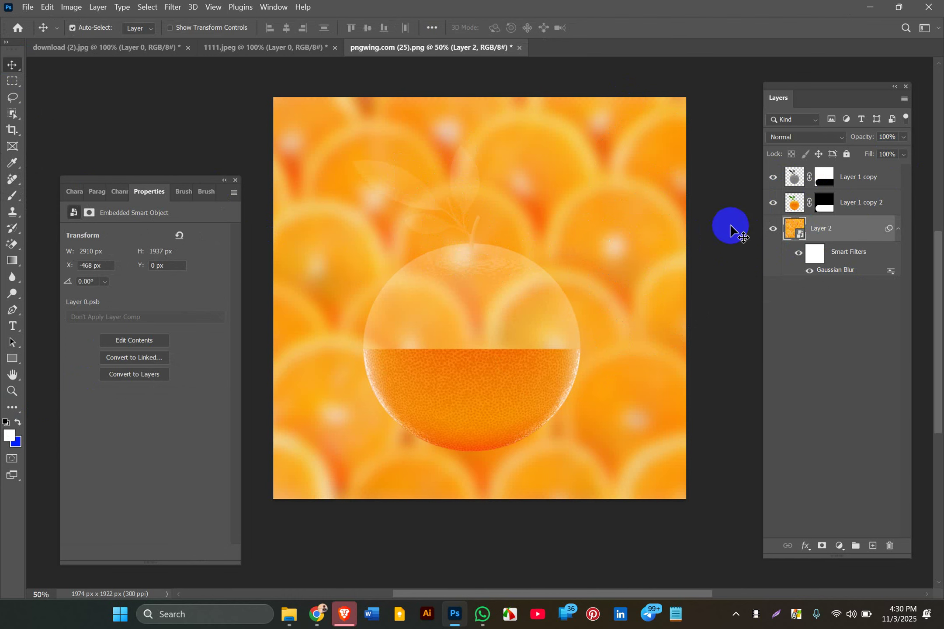
pyautogui.click(826, 204)
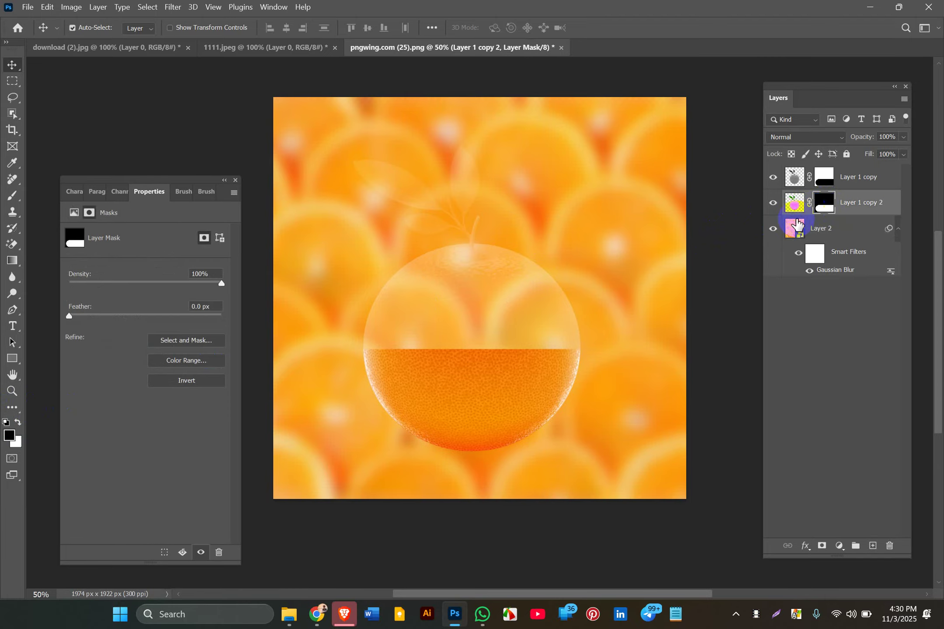
# Reveal the green leaves by painting the Layer 1 copy 2 mask white with a 175 px brush.
pyautogui.moveTo(800, 201); pyautogui.dragTo(791, 177)
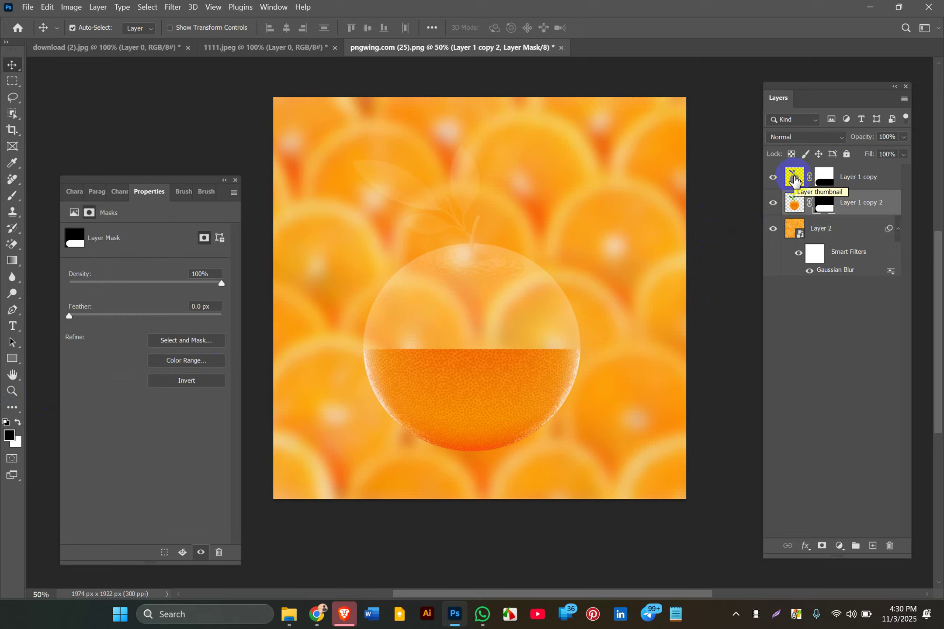
pyautogui.moveTo(794, 179)
pyautogui.mouseDown()
pyautogui.moveTo(812, 182)
pyautogui.moveTo(814, 204)
pyautogui.mouseUp()
pyautogui.click(13, 196)
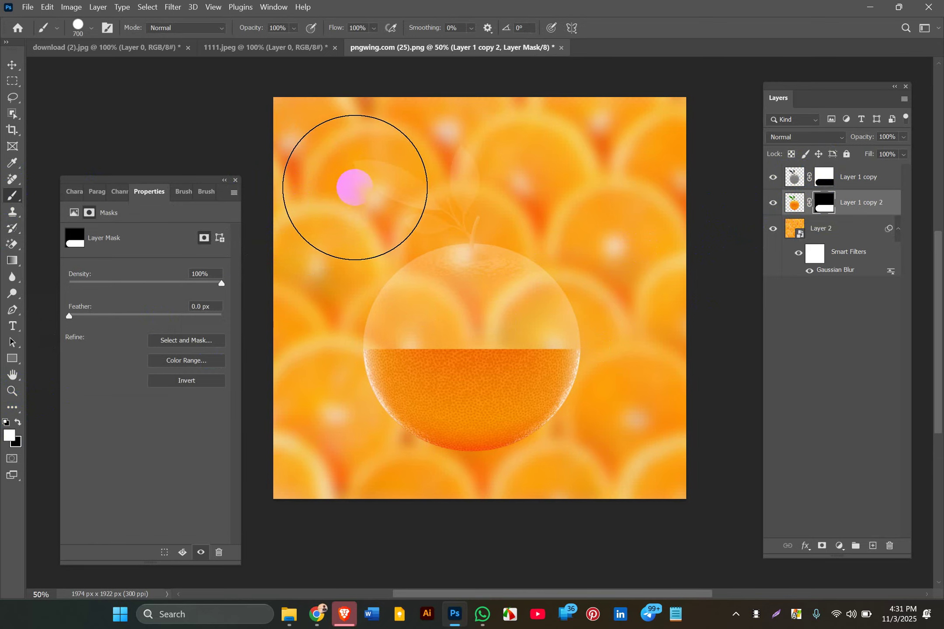
pyautogui.press('[')
pyautogui.press('[')
pyautogui.press('[')
pyautogui.press('[')
pyautogui.press('[')
pyautogui.press('[')
pyautogui.press('[')
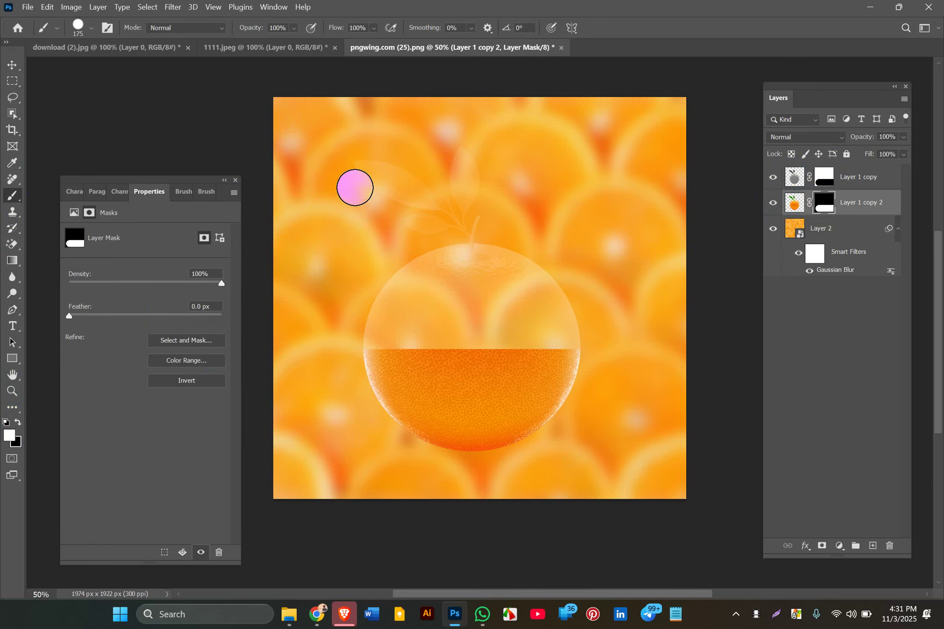
pyautogui.moveTo(383, 162)
pyautogui.mouseDown()
pyautogui.moveTo(375, 193)
pyautogui.moveTo(382, 159)
pyautogui.moveTo(351, 171)
pyautogui.moveTo(458, 212)
pyautogui.moveTo(398, 198)
pyautogui.moveTo(450, 202)
pyautogui.moveTo(406, 223)
pyautogui.moveTo(467, 224)
pyautogui.moveTo(460, 264)
pyautogui.mouseUp()
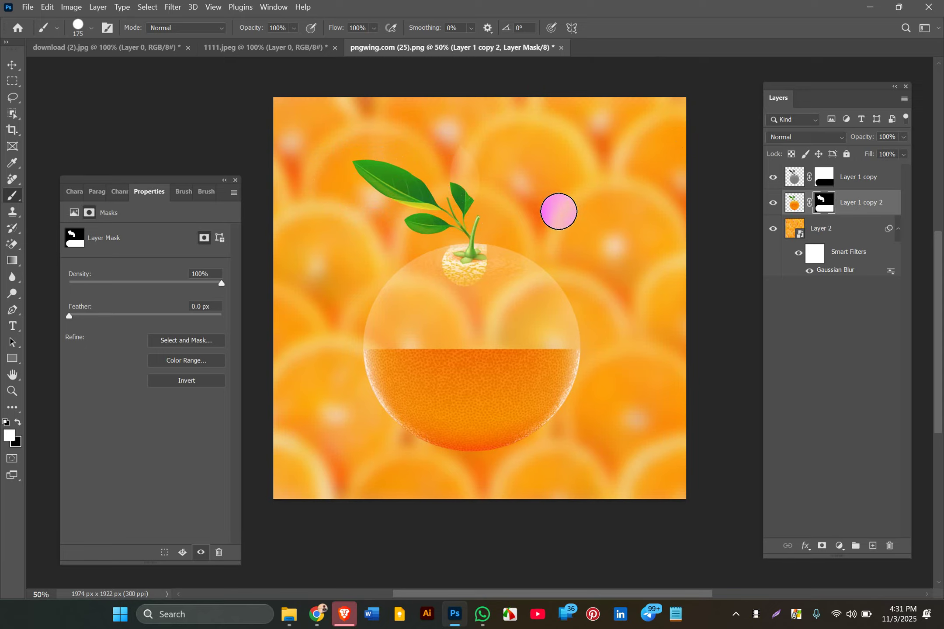
# Undo the last brush strokes that spill onto the orange's peel and repaint the mask white over the upright leaf and stem.
pyautogui.hotkey('ctrl', 'z')
pyautogui.hotkey('ctrl', 'z')
pyautogui.hotkey('ctrl', 'z')
pyautogui.moveTo(432, 224)
pyautogui.mouseDown()
pyautogui.moveTo(481, 218)
pyautogui.moveTo(441, 209)
pyautogui.moveTo(489, 140)
pyautogui.moveTo(472, 165)
pyautogui.moveTo(481, 188)
pyautogui.moveTo(399, 201)
pyautogui.moveTo(433, 213)
pyautogui.moveTo(405, 219)
pyautogui.moveTo(420, 217)
pyautogui.moveTo(421, 204)
pyautogui.moveTo(375, 189)
pyautogui.moveTo(407, 176)
pyautogui.moveTo(340, 163)
pyautogui.moveTo(406, 180)
pyautogui.moveTo(466, 219)
pyautogui.mouseUp()
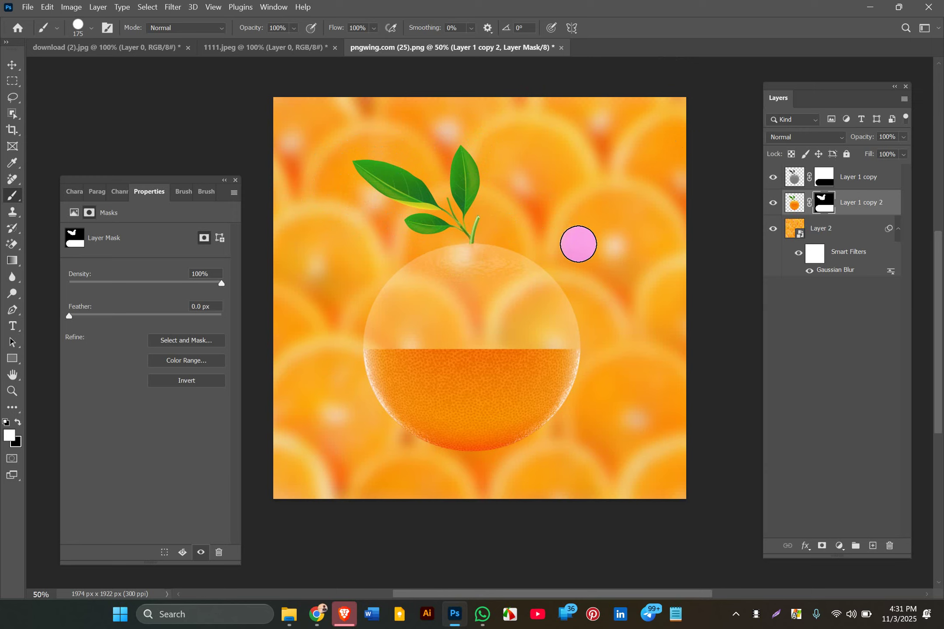
# Reduce the brush to 25 px and paint the mask white over the base of the stem.
pyautogui.press('[')
pyautogui.press('[')
pyautogui.press('[')
pyautogui.press('[')
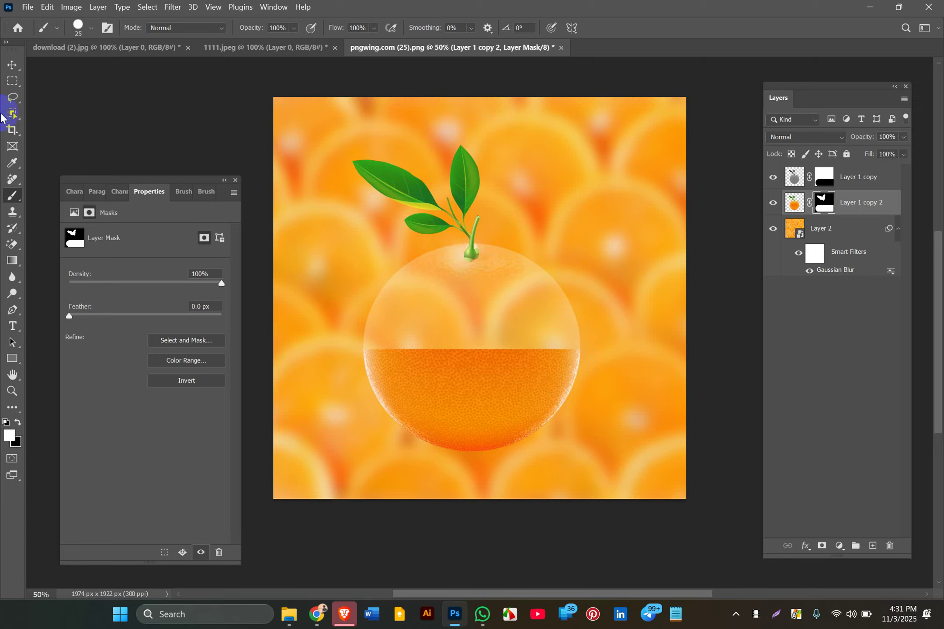
pyautogui.click(12, 65)
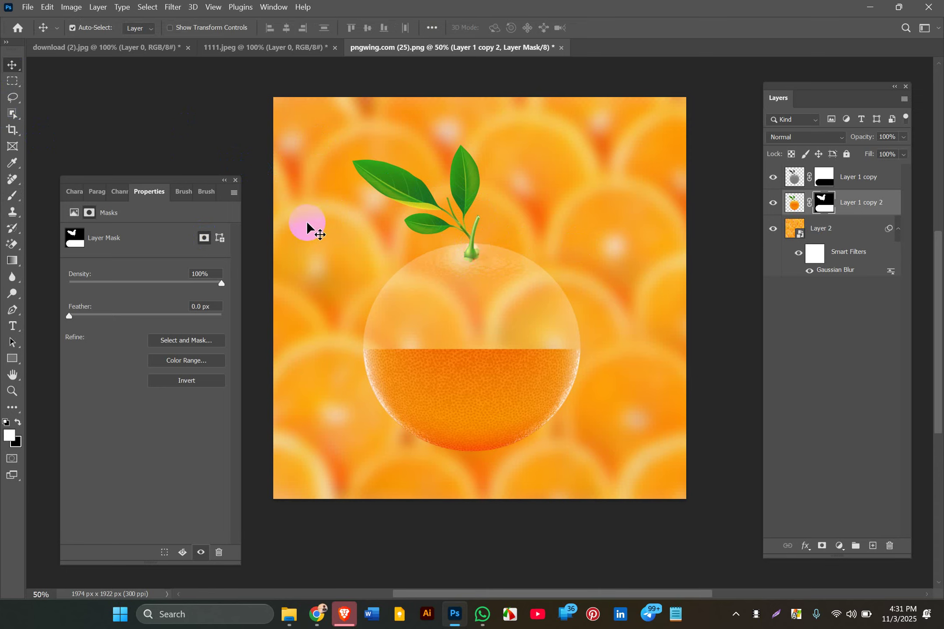
# Paint the mask black with the 25 px brush to hide the peel fragments around the stem's base, and deselect the layers.
pyautogui.click(12, 195)
pyautogui.click(10, 437)
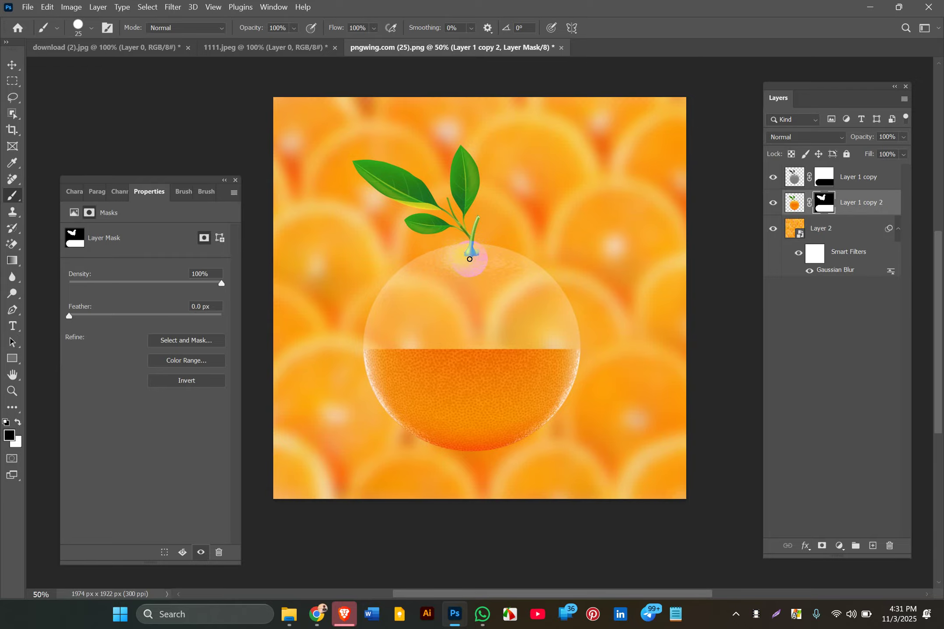
pyautogui.scroll(4, 469, 259)
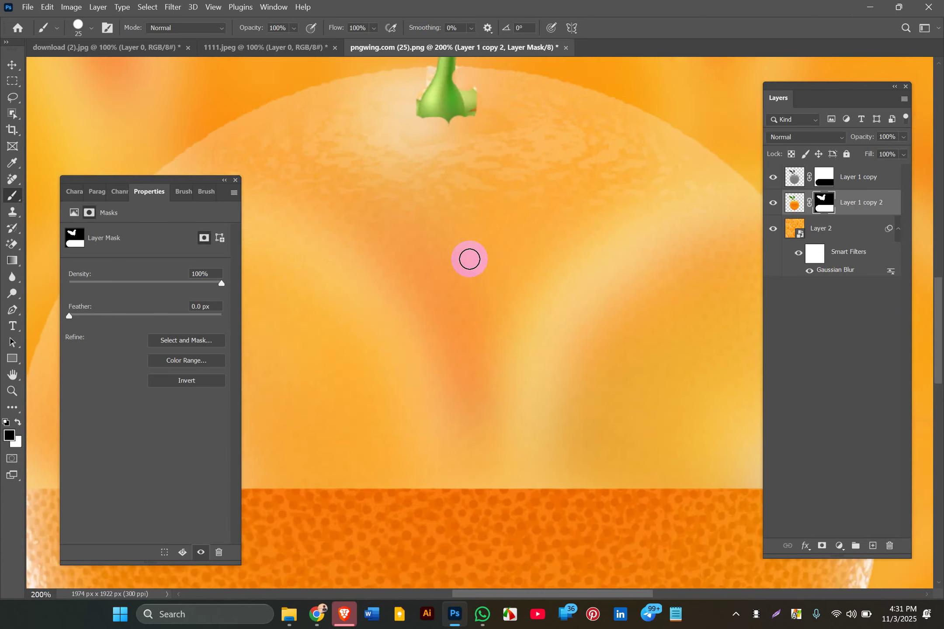
pyautogui.scroll(2, 470, 260)
pyautogui.moveTo(476, 165)
pyautogui.mouseDown()
pyautogui.moveTo(476, 182)
pyautogui.moveTo(468, 160)
pyautogui.moveTo(468, 185)
pyautogui.moveTo(436, 203)
pyautogui.moveTo(414, 188)
pyautogui.moveTo(480, 192)
pyautogui.mouseUp()
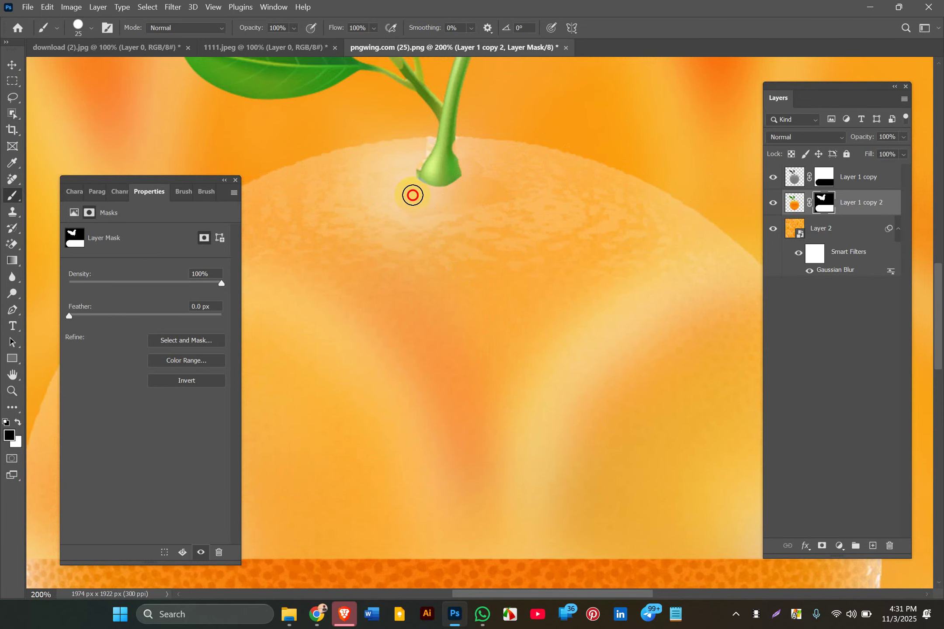
pyautogui.moveTo(413, 195)
pyautogui.mouseDown()
pyautogui.moveTo(411, 158)
pyautogui.moveTo(422, 142)
pyautogui.moveTo(411, 157)
pyautogui.mouseUp()
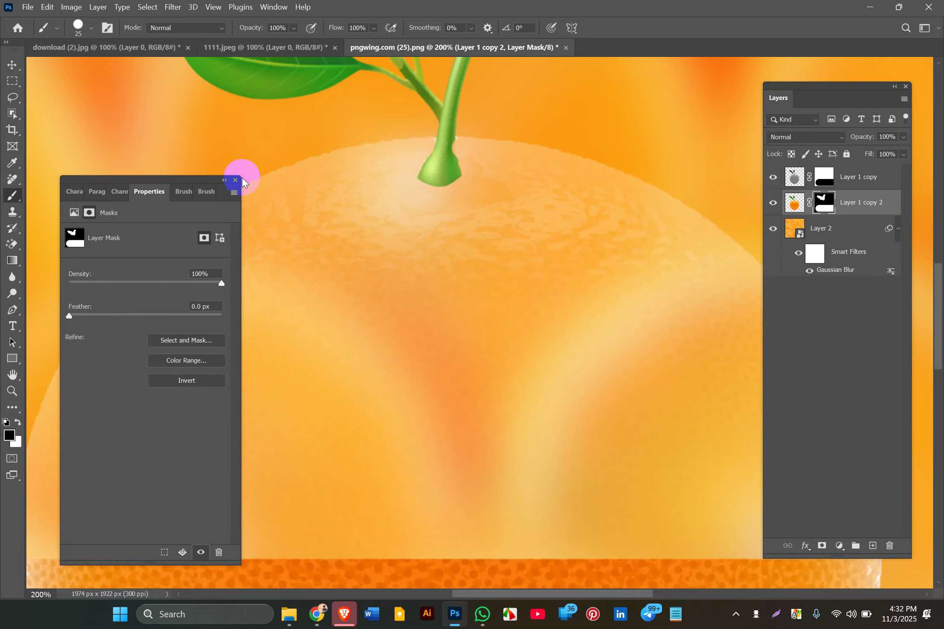
pyautogui.hotkey('ctrl', '-')
pyautogui.hotkey('ctrl', '-')
pyautogui.hotkey('ctrl', '-')
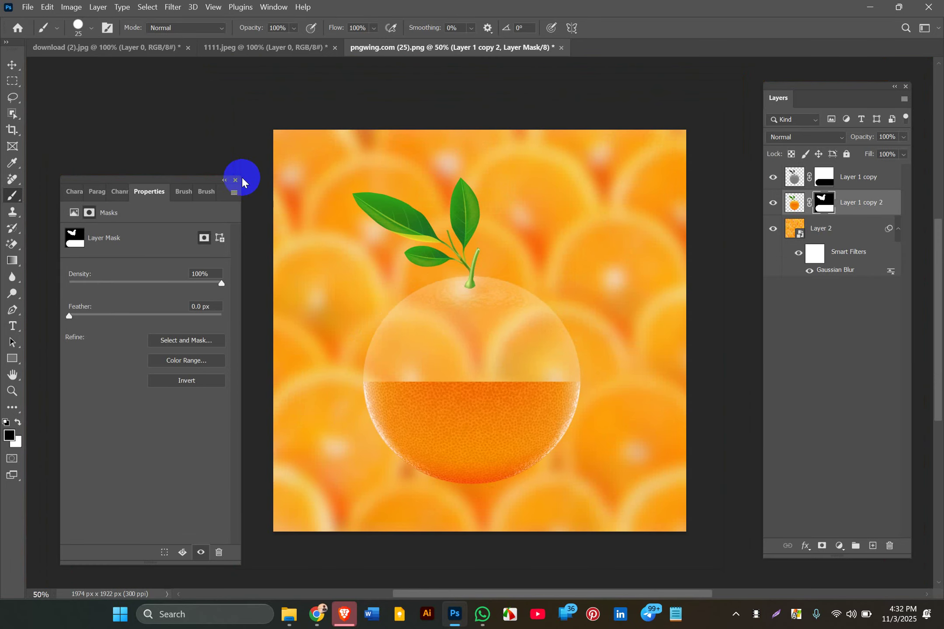
pyautogui.click(13, 65)
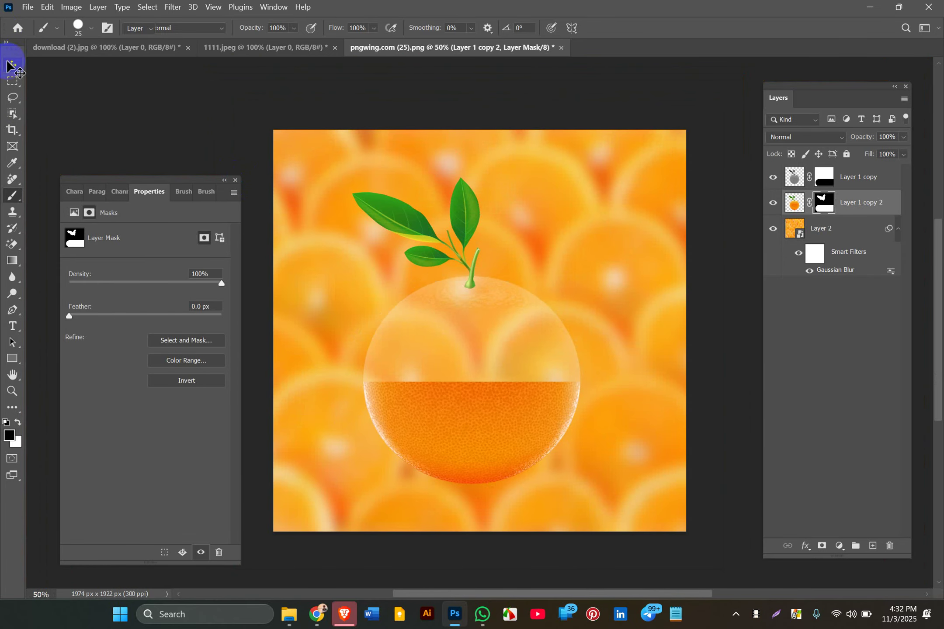
pyautogui.moveTo(89, 103)
pyautogui.mouseDown()
pyautogui.moveTo(453, 238)
pyautogui.moveTo(402, 334)
pyautogui.mouseUp()
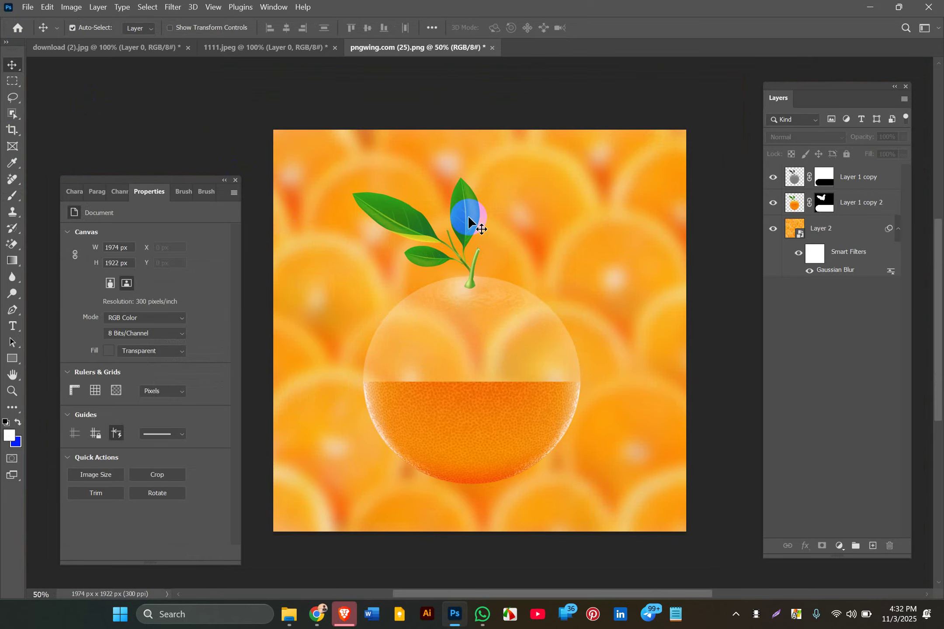
pyautogui.click(819, 202)
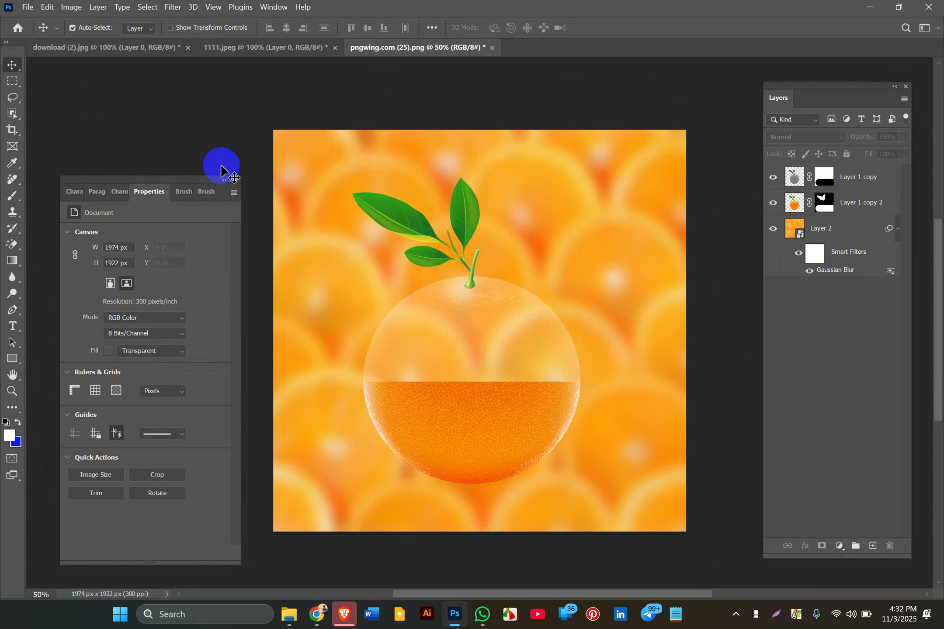
# Open the water splash photo pexels-pixabay-236950 from the GDC 1 folder.
pyautogui.click(28, 9)
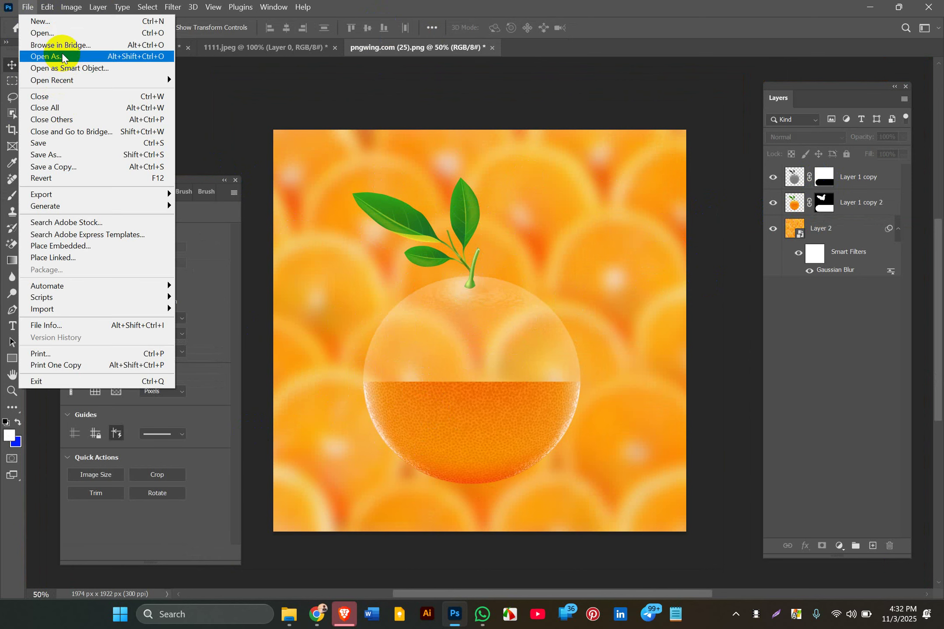
pyautogui.click(60, 37)
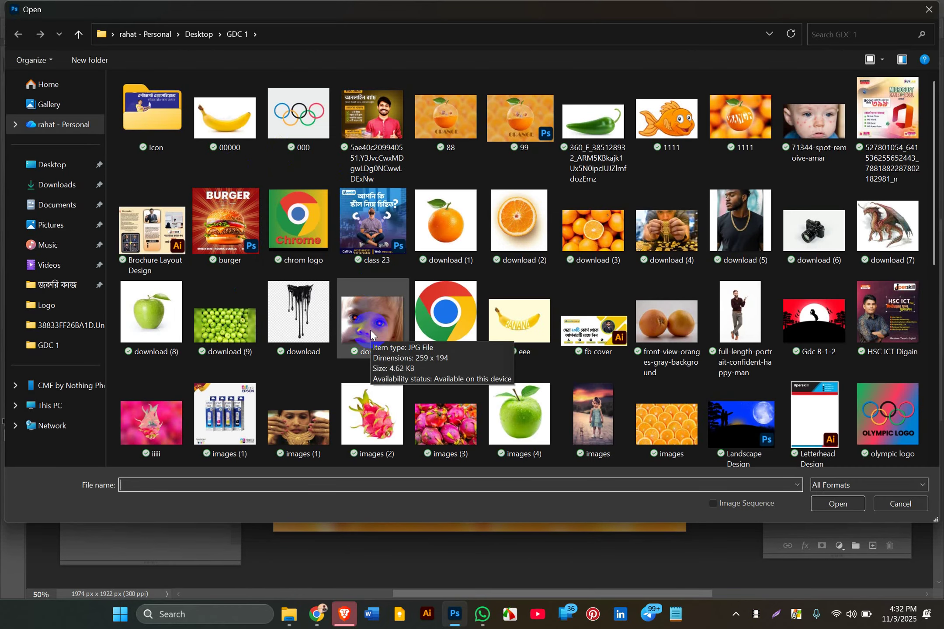
pyautogui.scroll(-5, 370, 335)
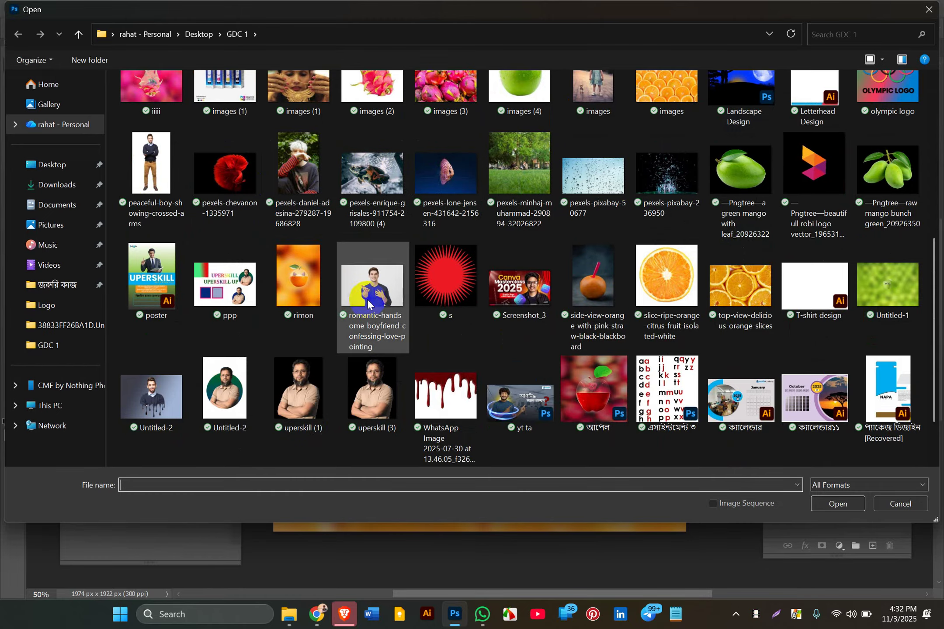
pyautogui.doubleClick(679, 163)
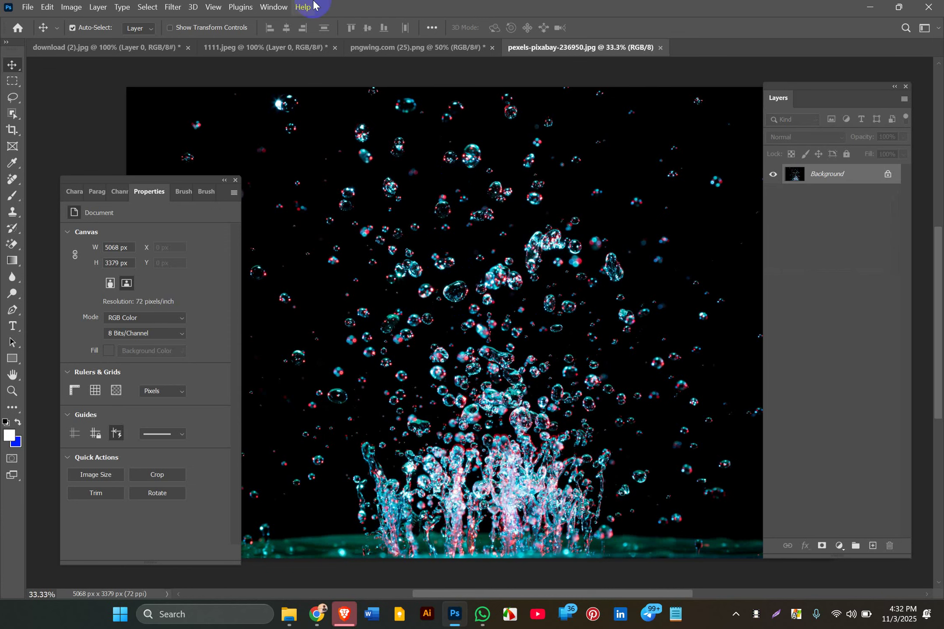
# Copy the orange slice from download (2).jpg into pngwing.com (25).png beside the large orange and convert its layer to a smart object.
pyautogui.click(362, 46)
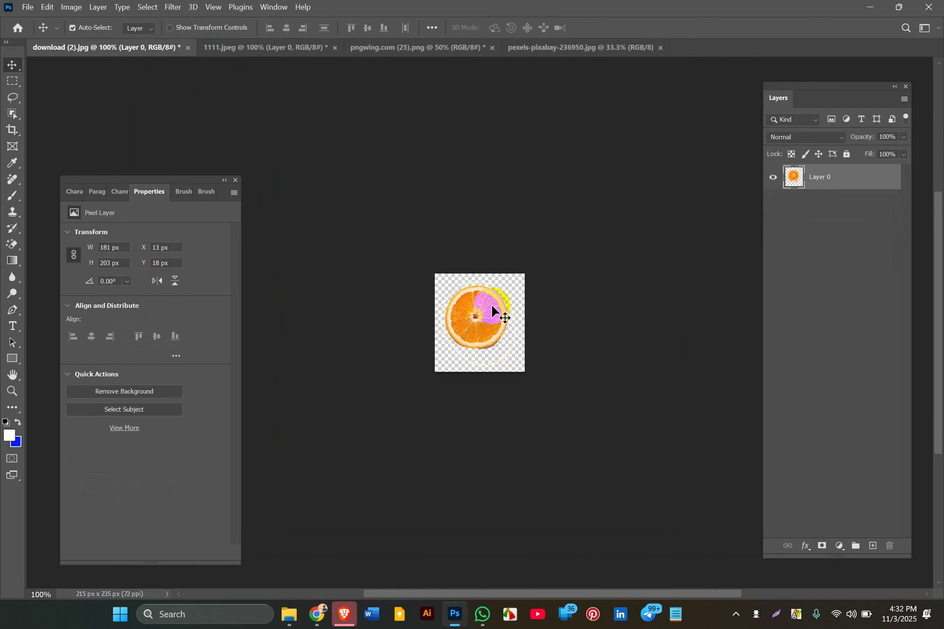
pyautogui.moveTo(491, 304); pyautogui.dragTo(609, 280)
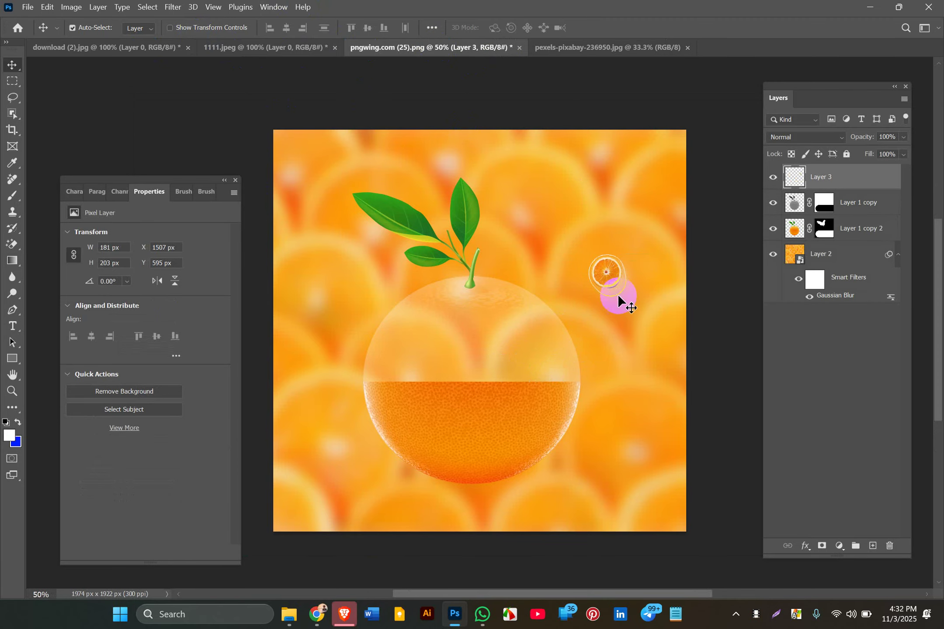
pyautogui.click(807, 185)
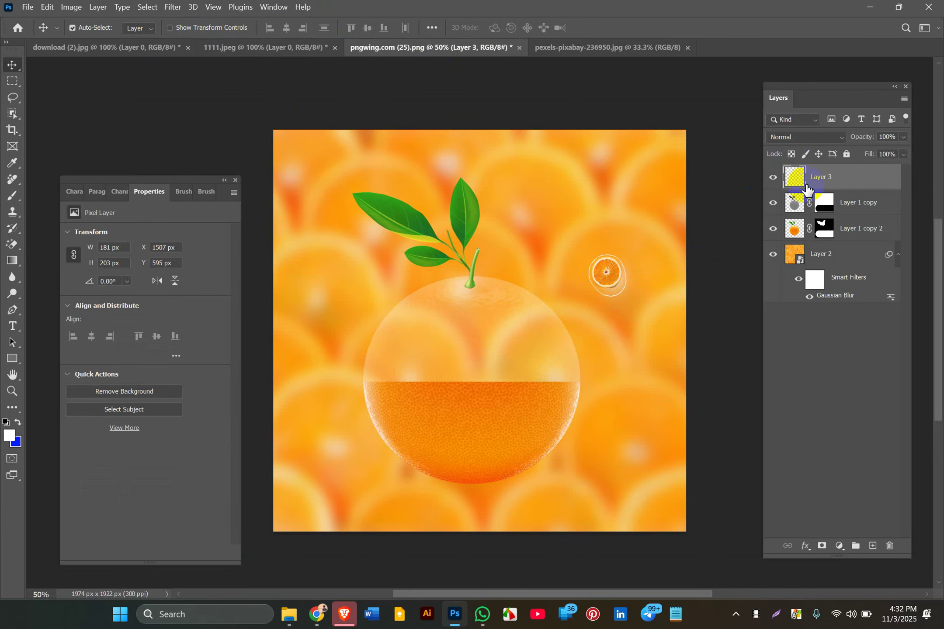
pyautogui.rightClick(812, 188)
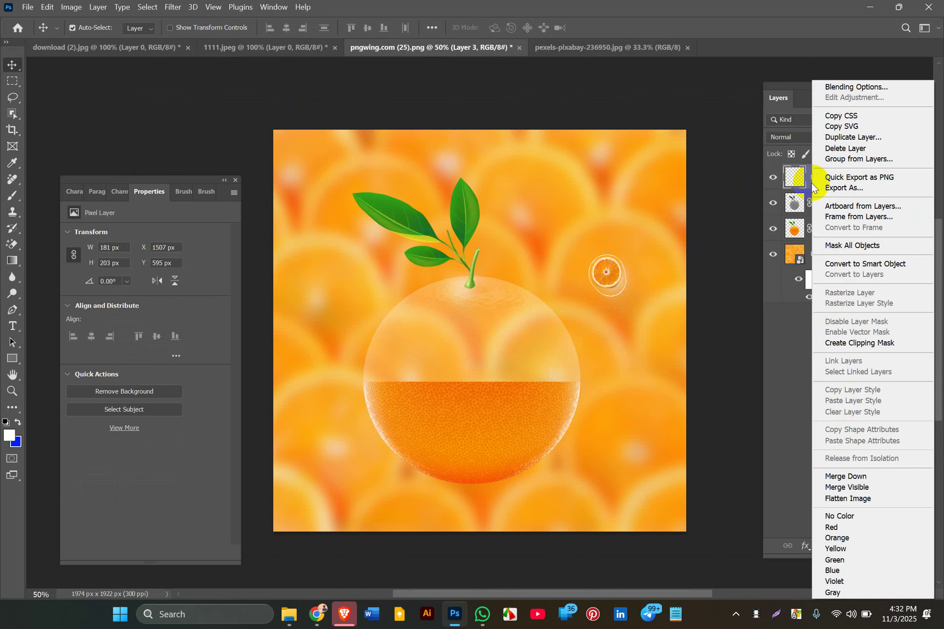
pyautogui.click(832, 263)
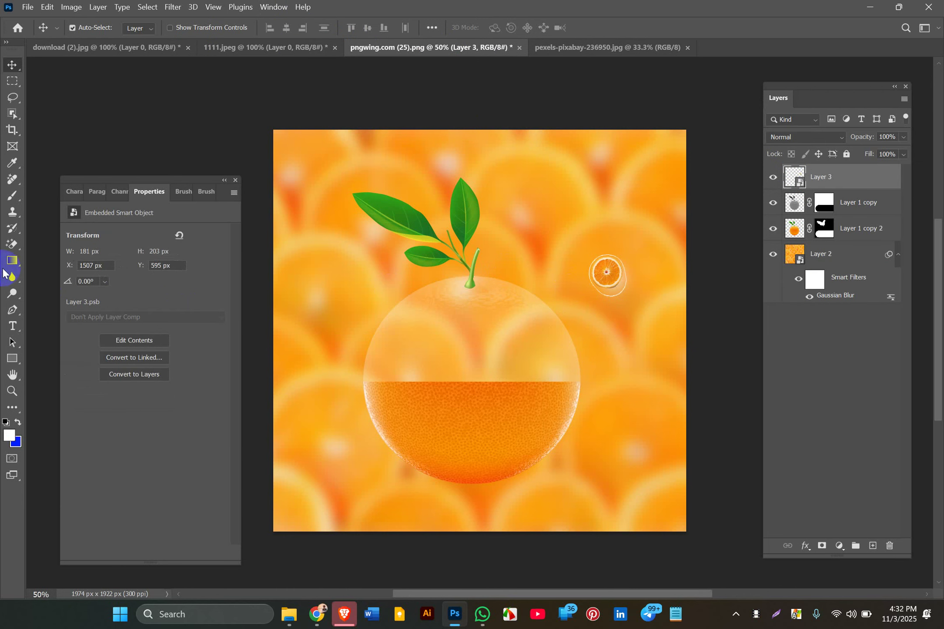
# Try the Magic Eraser on the outline around the orange slice, rasterizing the slice's smart object.
pyautogui.click(17, 240)
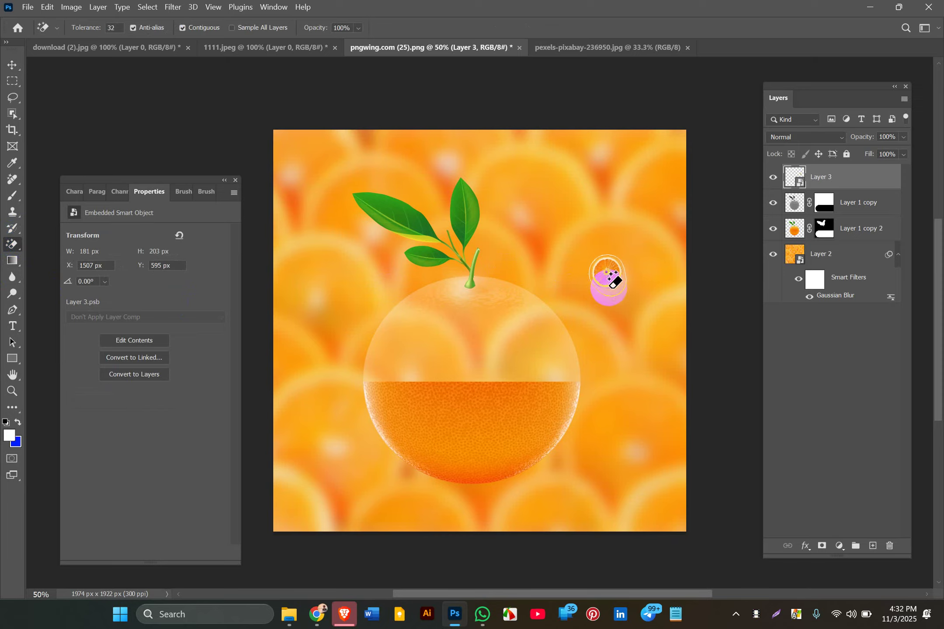
pyautogui.click(611, 290)
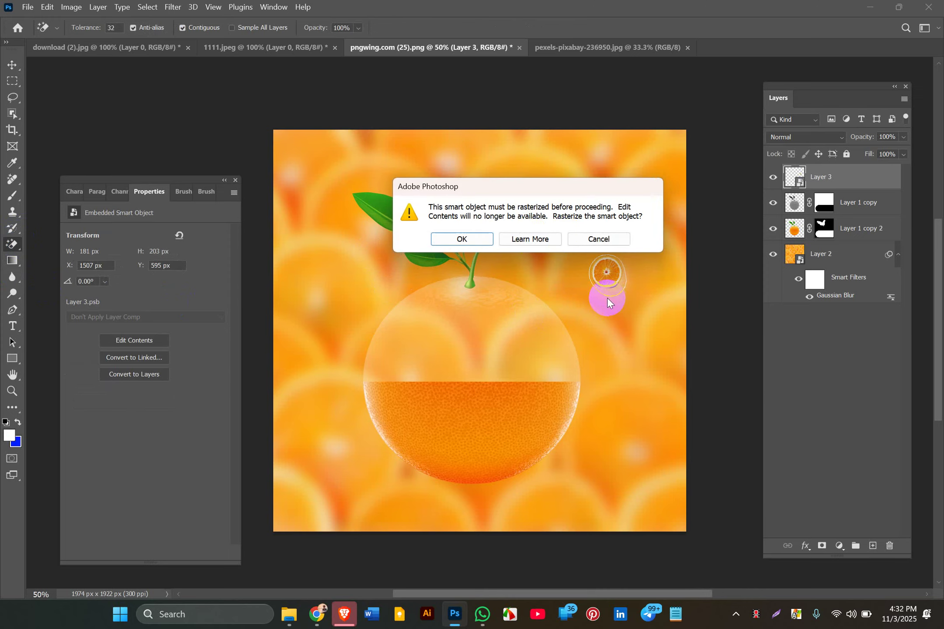
pyautogui.click(484, 235)
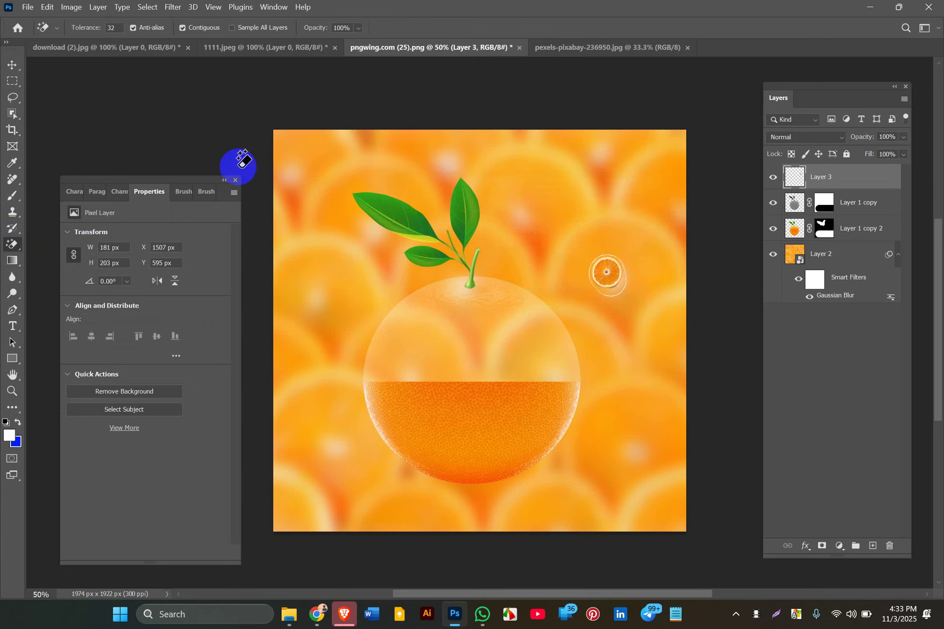
# Move the orange slice up beside the leaves, to about X 1432 px and Y 450 px.
pyautogui.click(10, 65)
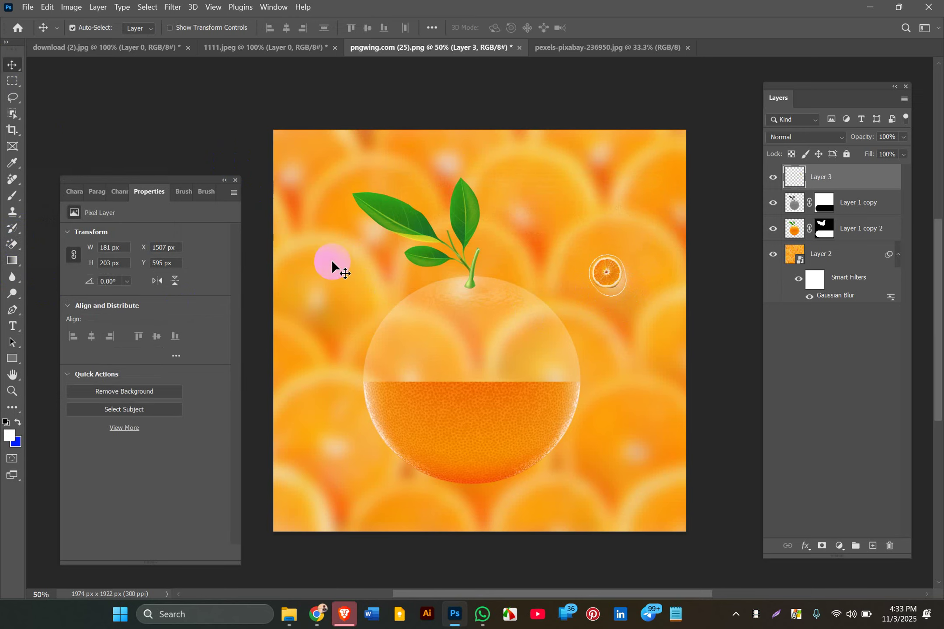
pyautogui.hotkey('ctrl', '+')
pyautogui.hotkey('ctrl', '+')
pyautogui.hscroll(8, 332, 263)
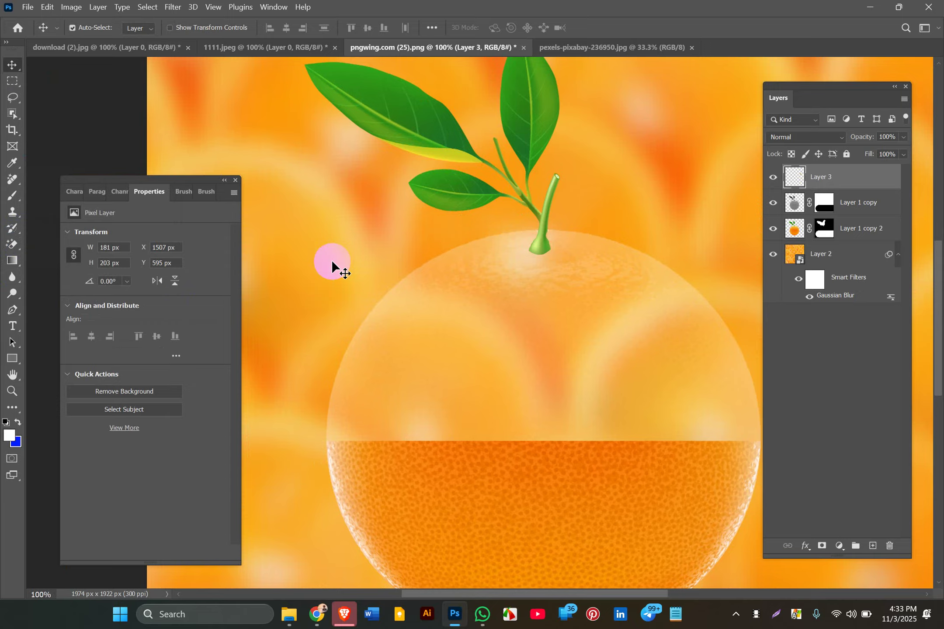
pyautogui.moveTo(353, 266)
pyautogui.mouseDown()
pyautogui.moveTo(319, 199)
pyautogui.moveTo(321, 209)
pyautogui.mouseUp()
pyautogui.moveTo(133, 130); pyautogui.dragTo(152, 101)
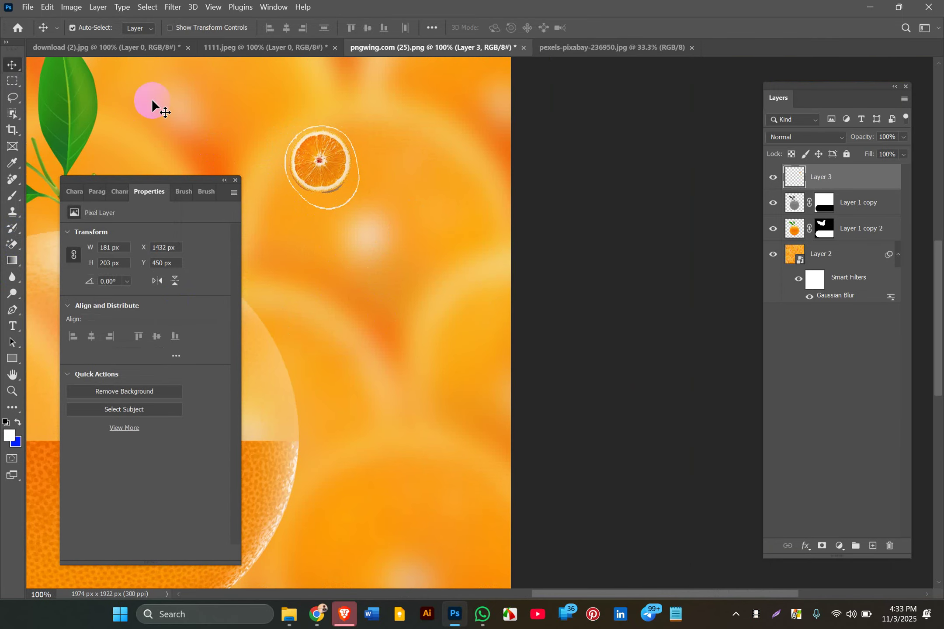
# Try to move part of the orange slice with an elliptical selection; undo the move and clear the selection.
pyautogui.rightClick(12, 81)
pyautogui.click(96, 93)
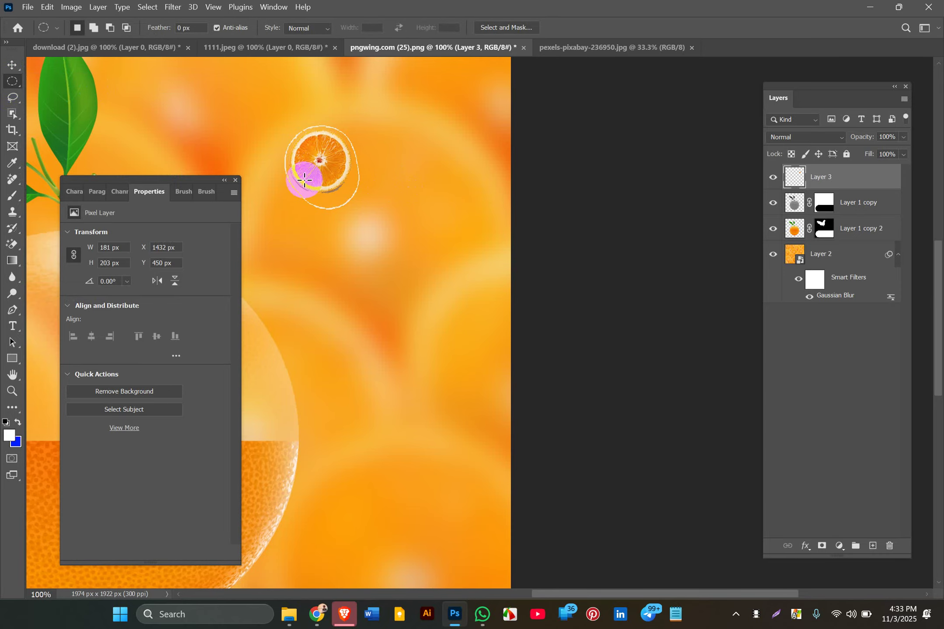
pyautogui.moveTo(310, 155); pyautogui.dragTo(386, 224)
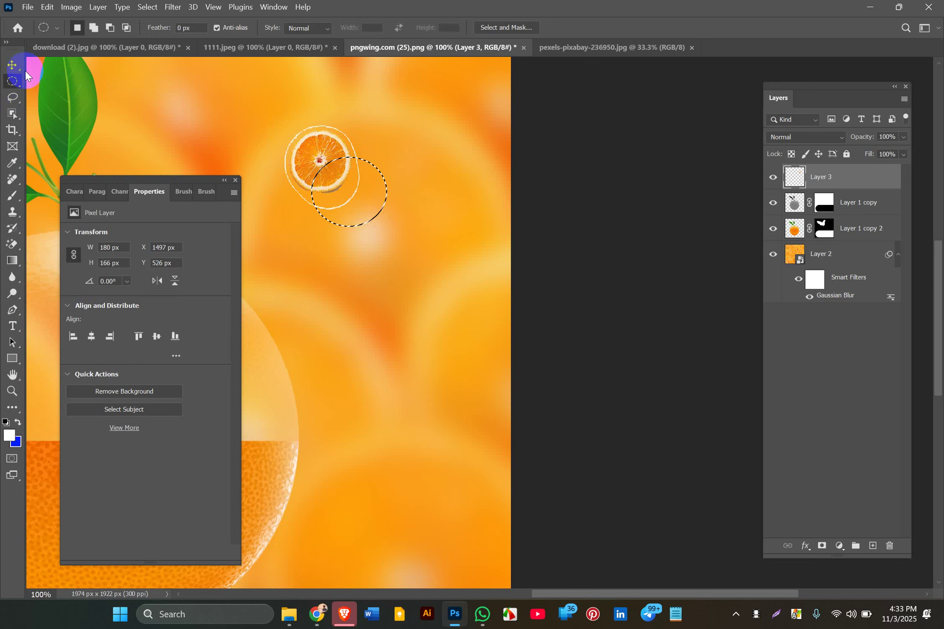
pyautogui.click(12, 64)
pyautogui.moveTo(343, 221)
pyautogui.mouseDown()
pyautogui.moveTo(317, 194)
pyautogui.moveTo(339, 209)
pyautogui.mouseUp()
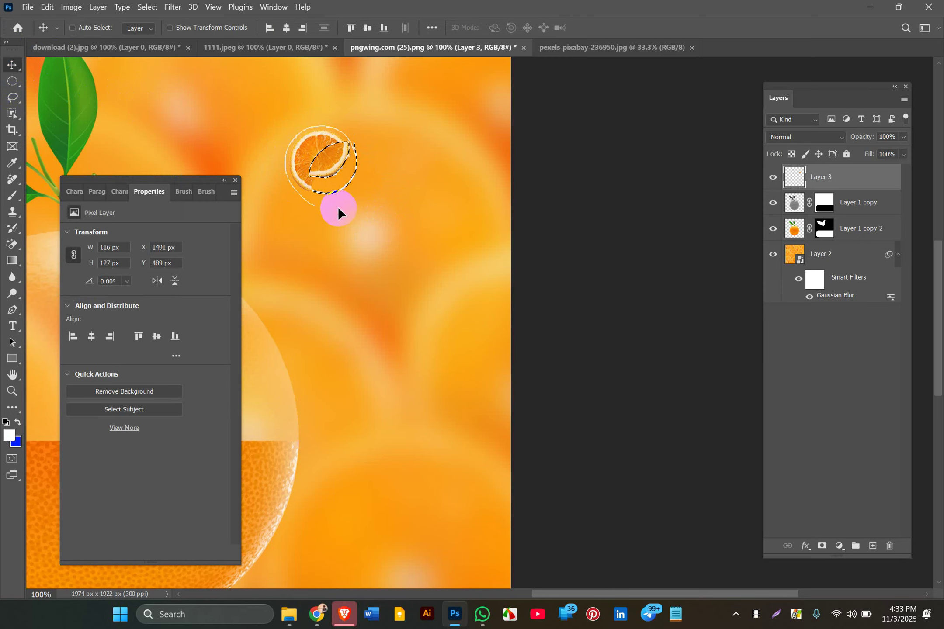
pyautogui.hotkey('ctrl', 'z')
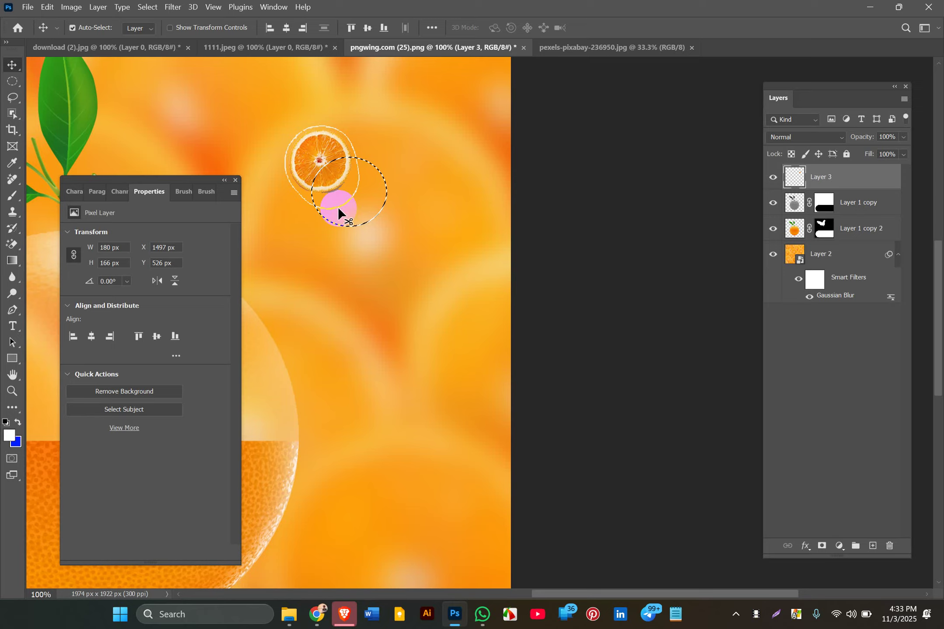
pyautogui.hotkey('ctrl', 'd')
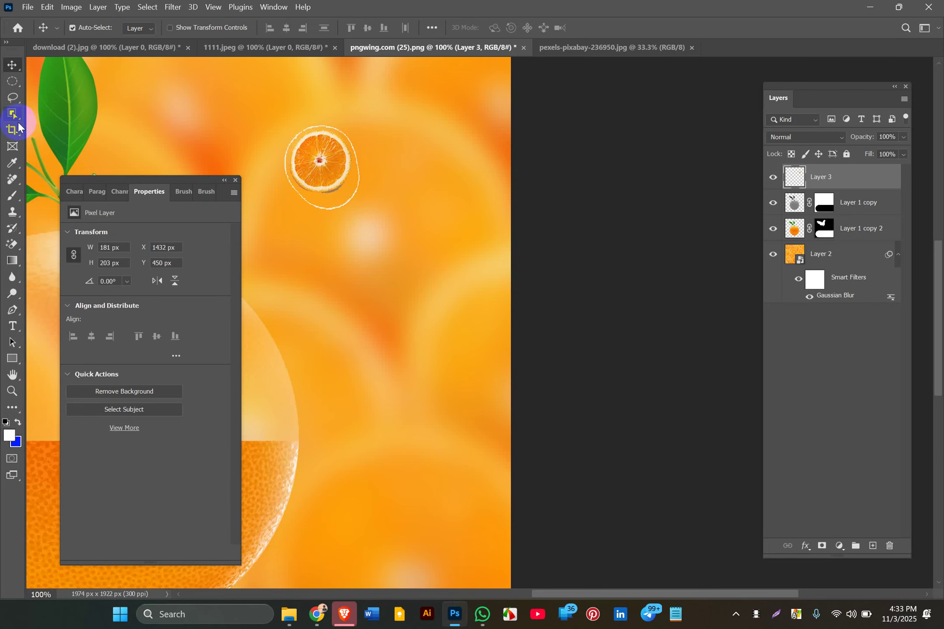
# Try to copy the orange slice to a new layer using an elliptical selection about 128 × 135 px, then delete the copied layer.
pyautogui.click(12, 81)
pyautogui.moveTo(346, 254); pyautogui.dragTo(321, 163)
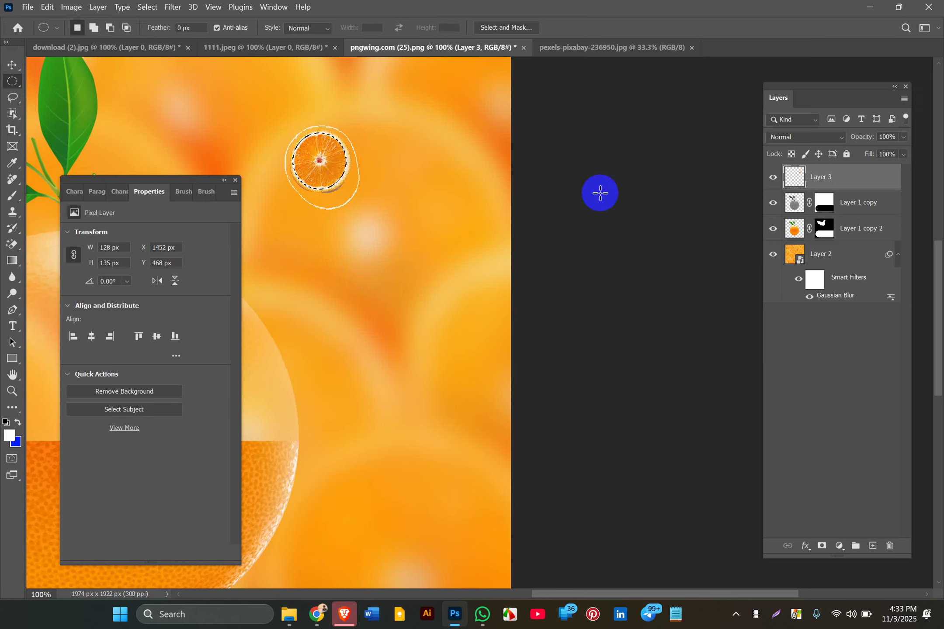
pyautogui.hotkey('ctrl', 'j')
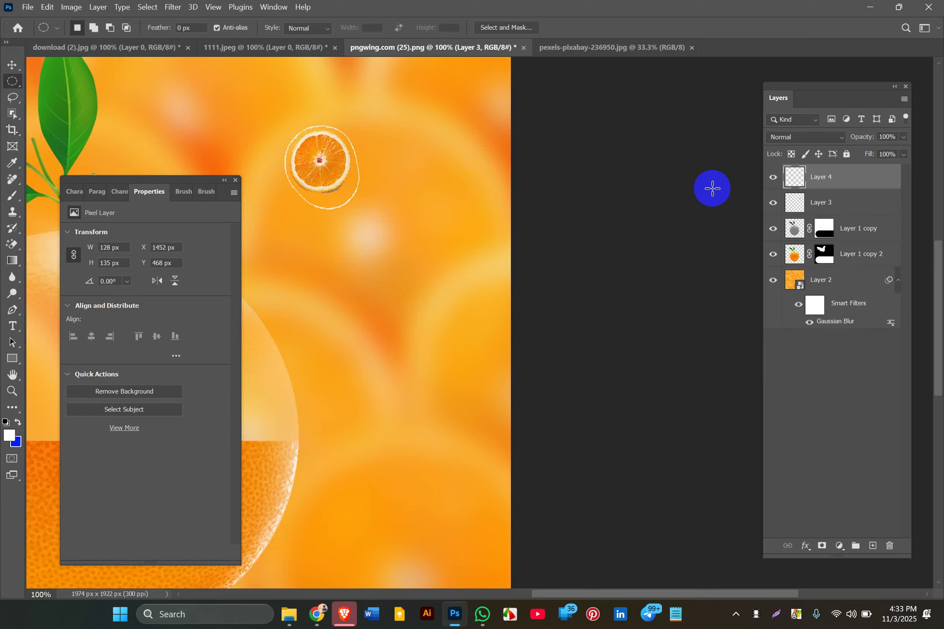
pyautogui.click(770, 205)
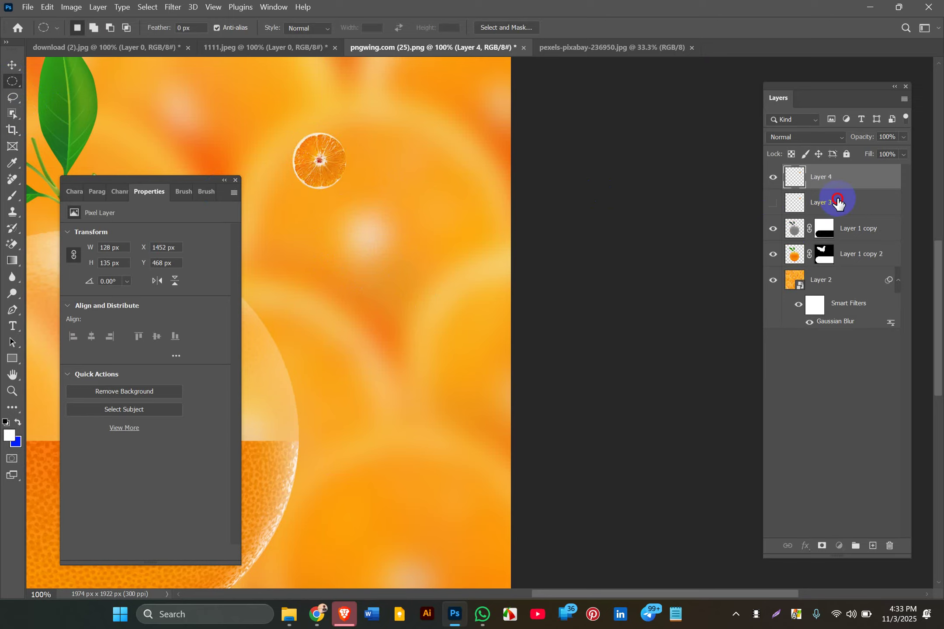
pyautogui.click(838, 202)
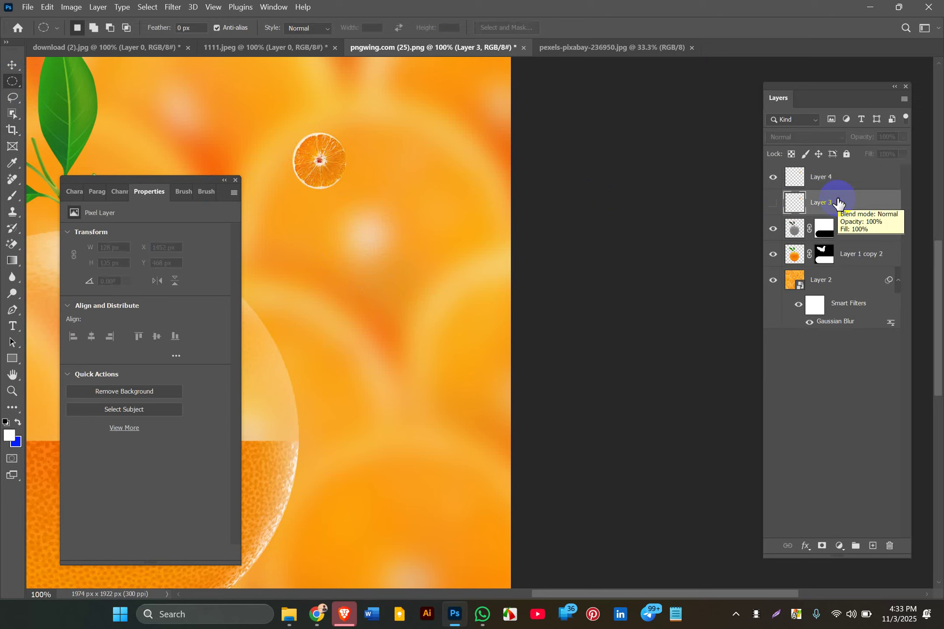
pyautogui.hotkey('ctrl', ',')
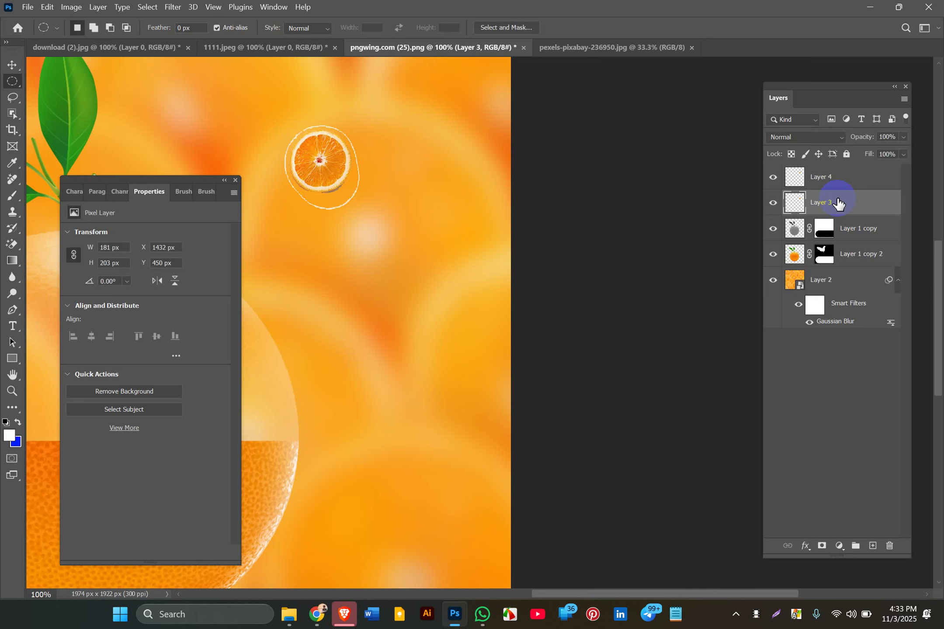
pyautogui.click(773, 177)
pyautogui.click(809, 177)
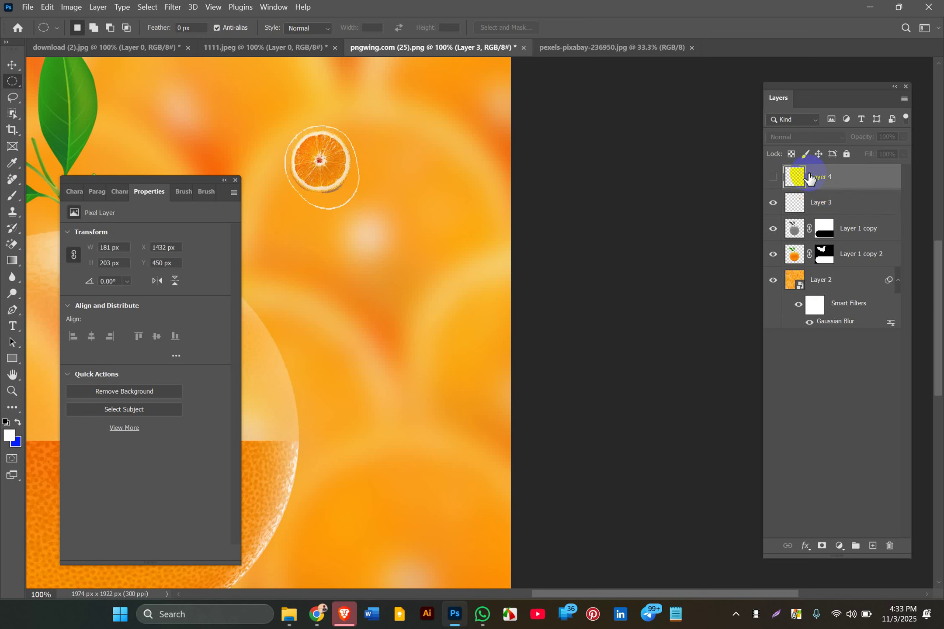
pyautogui.press('Delete')
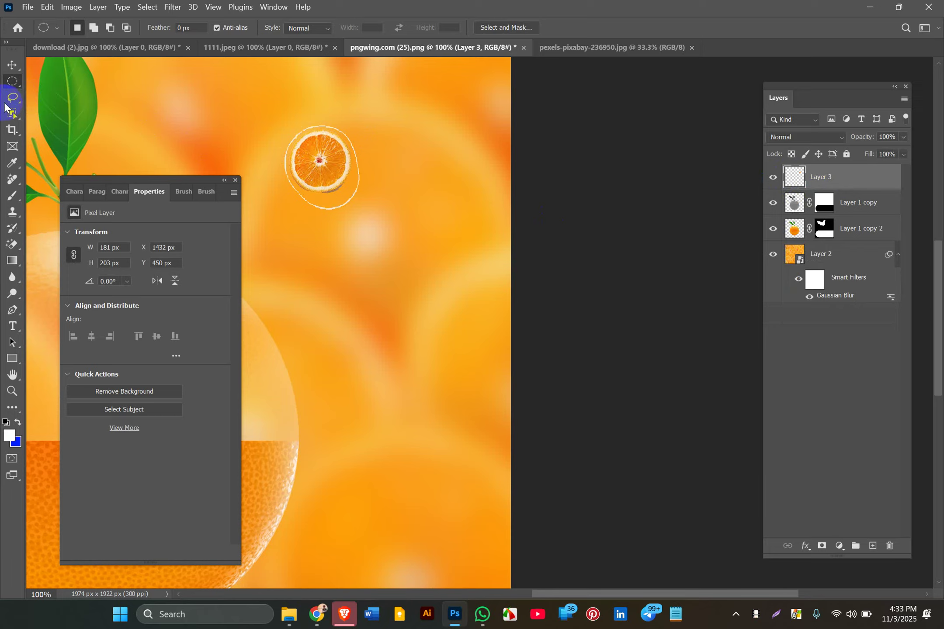
# Lasso the orange slice inside its white outline, about 159 × 173 px, and copy it to a new layer.
pyautogui.click(13, 97)
pyautogui.moveTo(338, 143)
pyautogui.mouseDown()
pyautogui.moveTo(327, 131)
pyautogui.moveTo(352, 176)
pyautogui.moveTo(331, 197)
pyautogui.moveTo(310, 200)
pyautogui.moveTo(287, 167)
pyautogui.moveTo(298, 142)
pyautogui.moveTo(322, 131)
pyautogui.mouseUp()
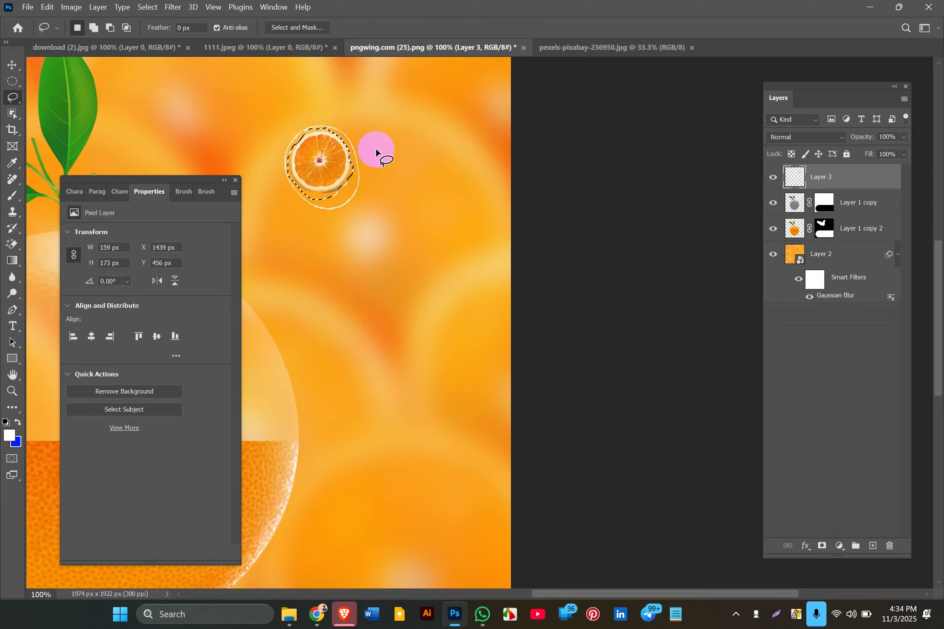
pyautogui.hotkey('ctrl', 'j')
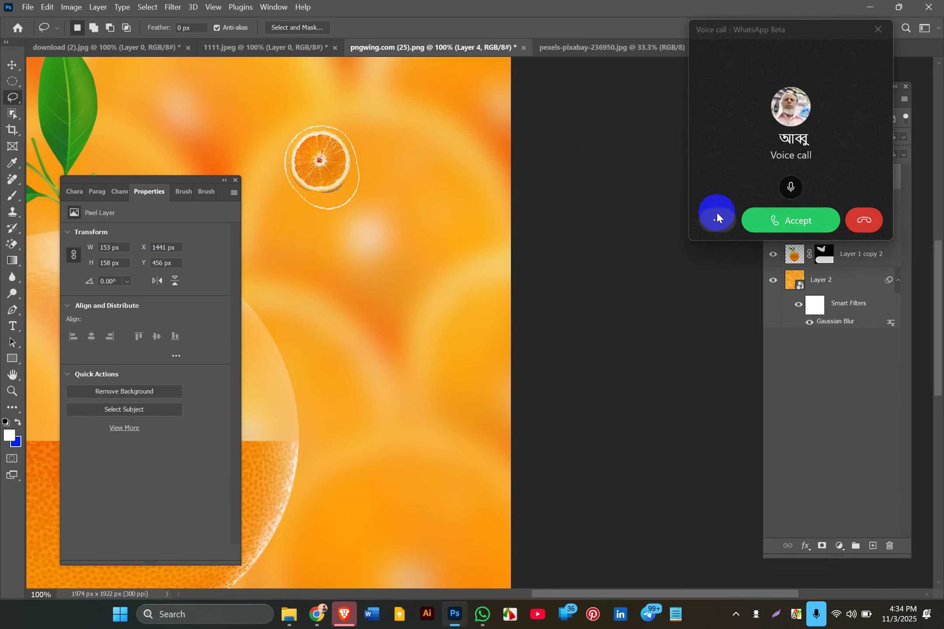
pyautogui.click(856, 222)
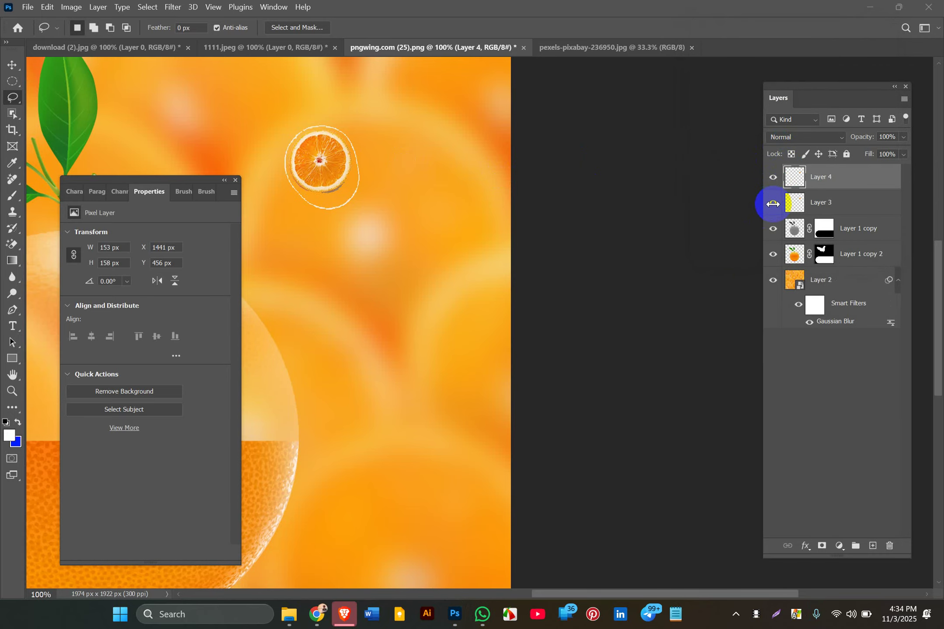
# Hide and delete Layer 3, the original orange slice with the white outline around it.
pyautogui.click(773, 203)
pyautogui.hotkey('ctrl', 'd')
pyautogui.click(774, 203)
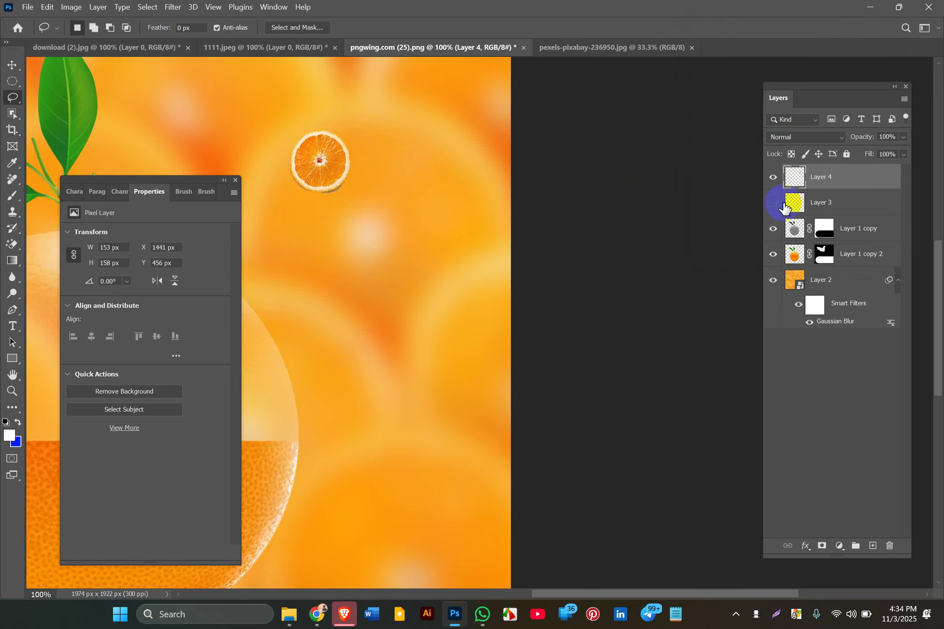
pyautogui.click(863, 202)
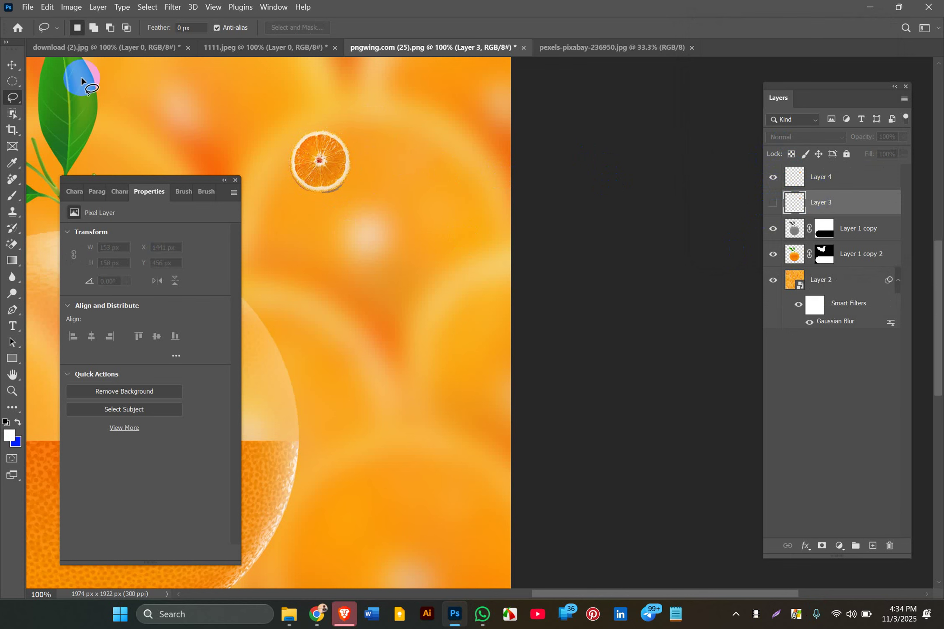
pyautogui.click(12, 65)
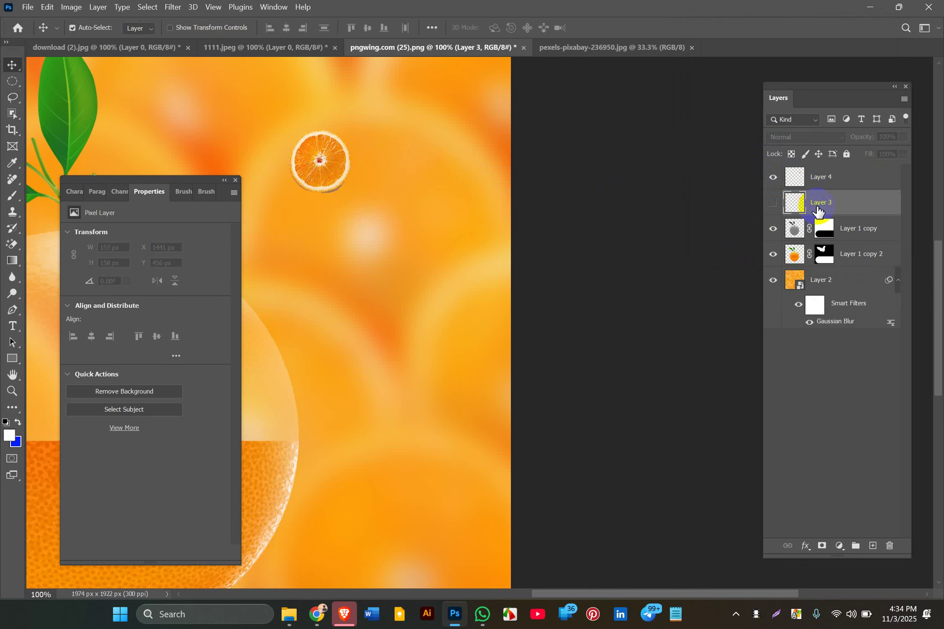
pyautogui.press('Delete')
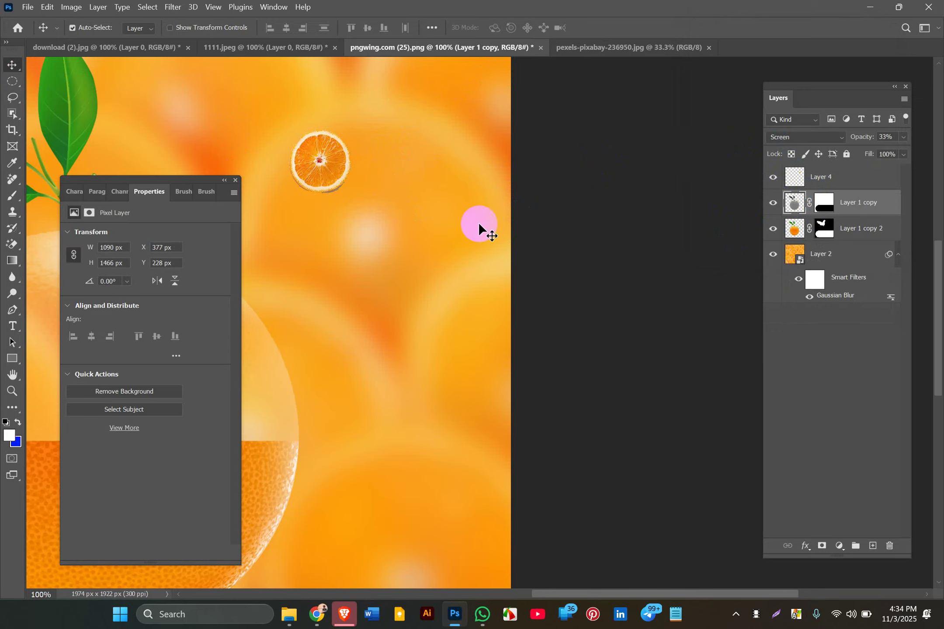
# Convert Layer 4 to a smart object and move the slice over the large orange, to about X 881 px and Y 984 px.
pyautogui.moveTo(722, 591); pyautogui.dragTo(426, 588)
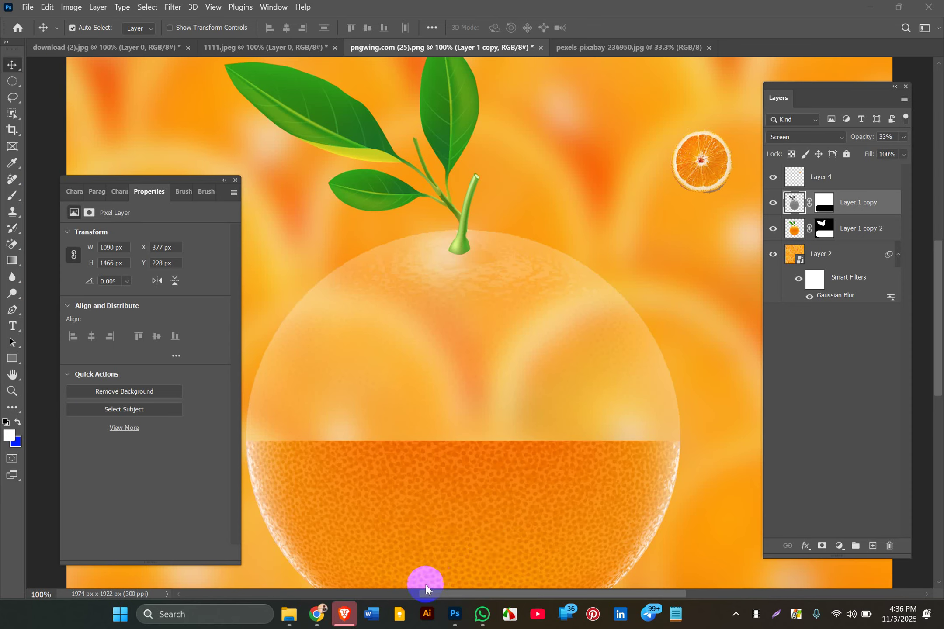
pyautogui.scroll(1, 497, 547)
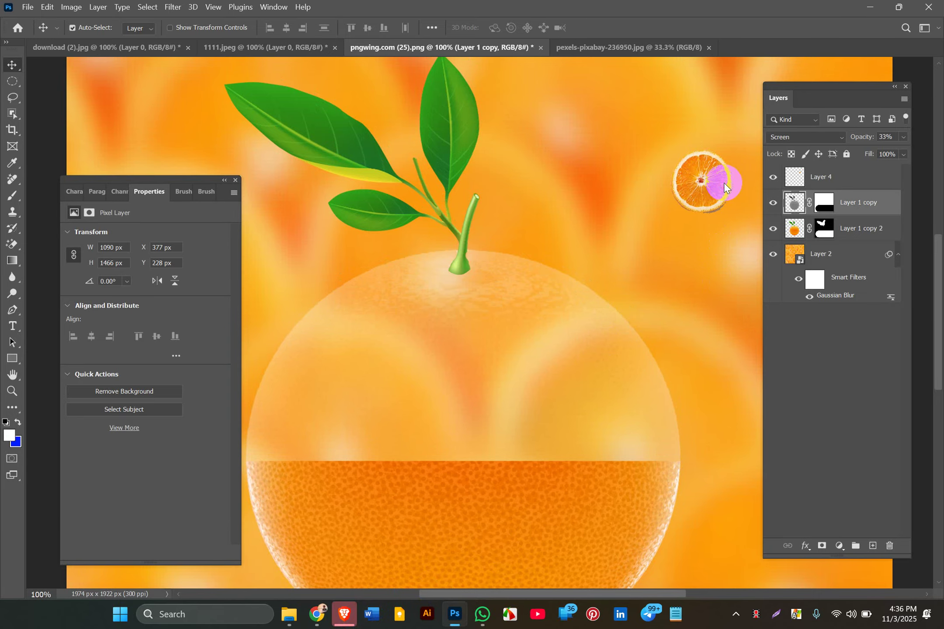
pyautogui.click(811, 183)
pyautogui.rightClick(810, 178)
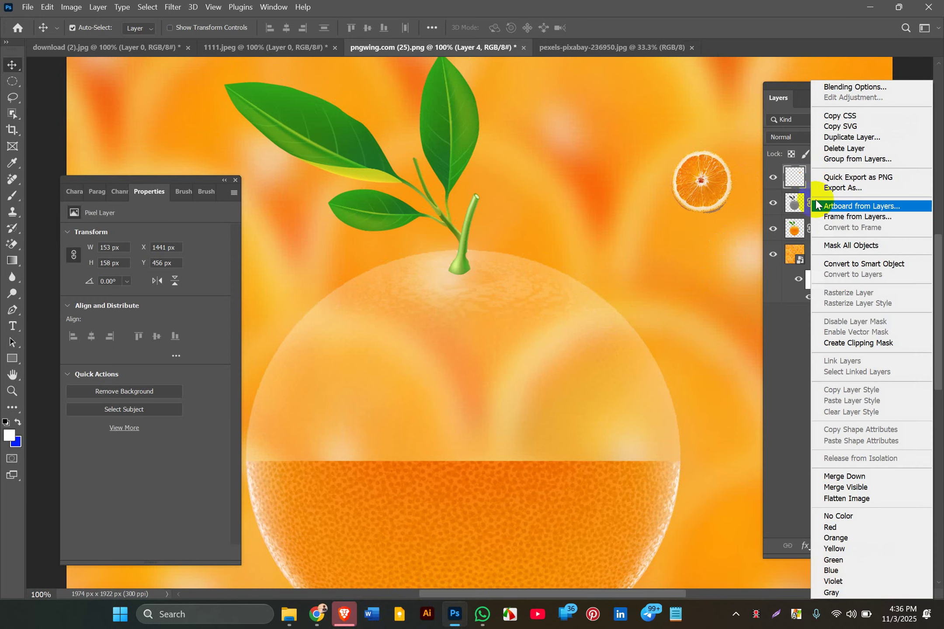
pyautogui.click(840, 264)
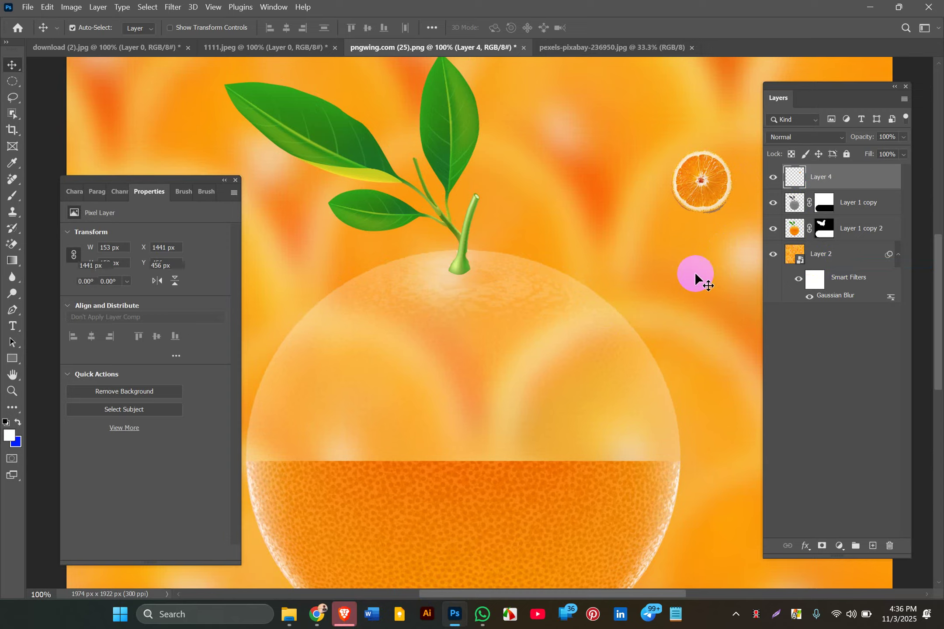
pyautogui.moveTo(719, 188); pyautogui.dragTo(480, 407)
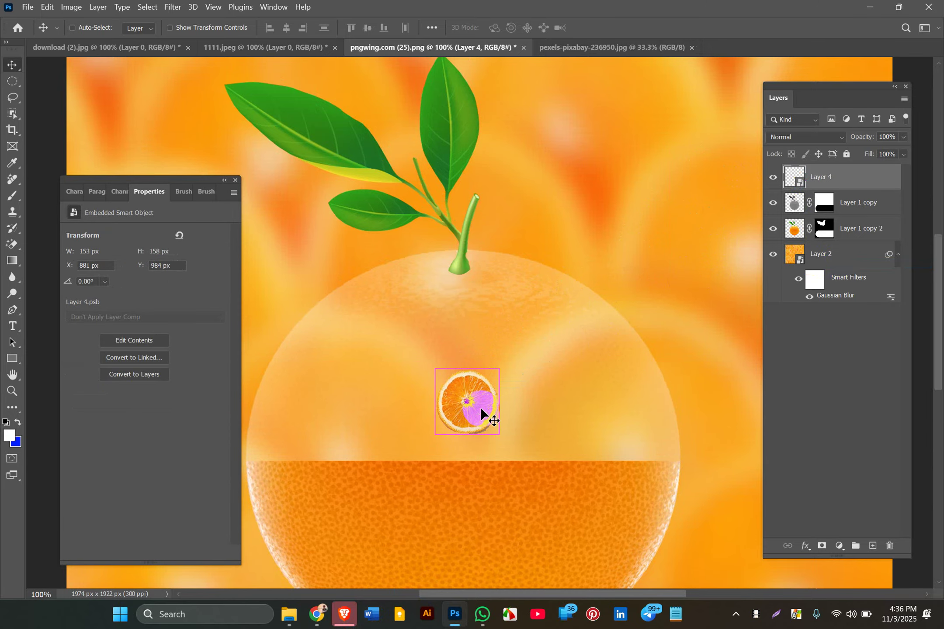
# Scale the orange slice to about the large orange's width, 674%, and flatten its height to about 28%.
pyautogui.hotkey('ctrl', 't')
pyautogui.hotkey('ctrl', '-')
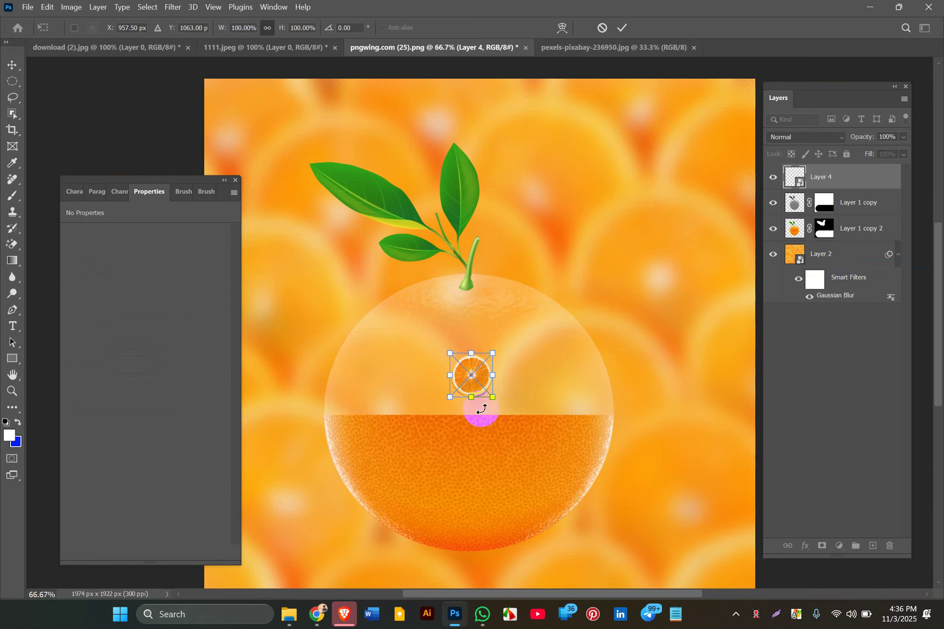
pyautogui.moveTo(477, 374); pyautogui.dragTo(613, 398)
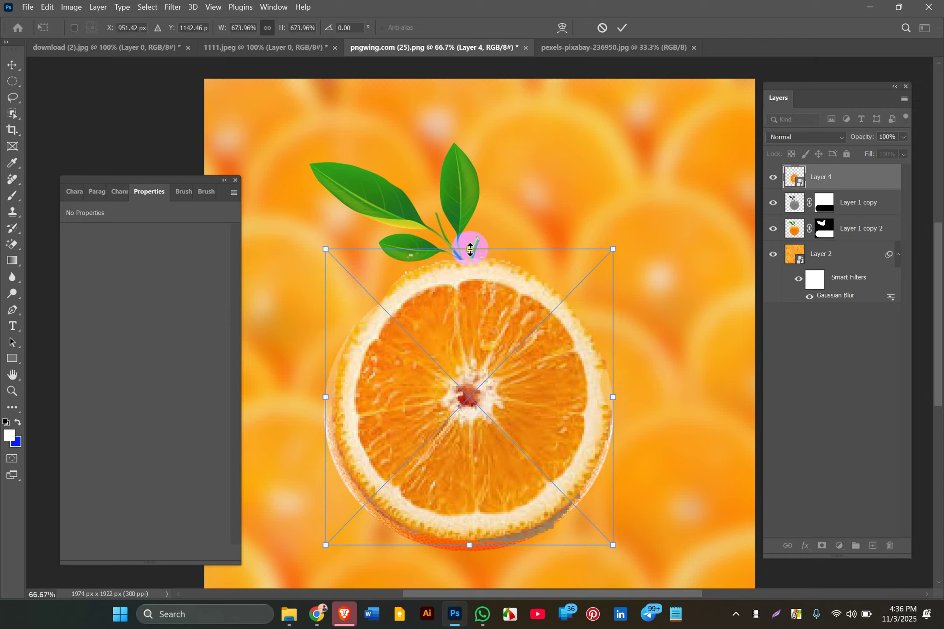
pyautogui.moveTo(470, 249); pyautogui.dragTo(437, 532)
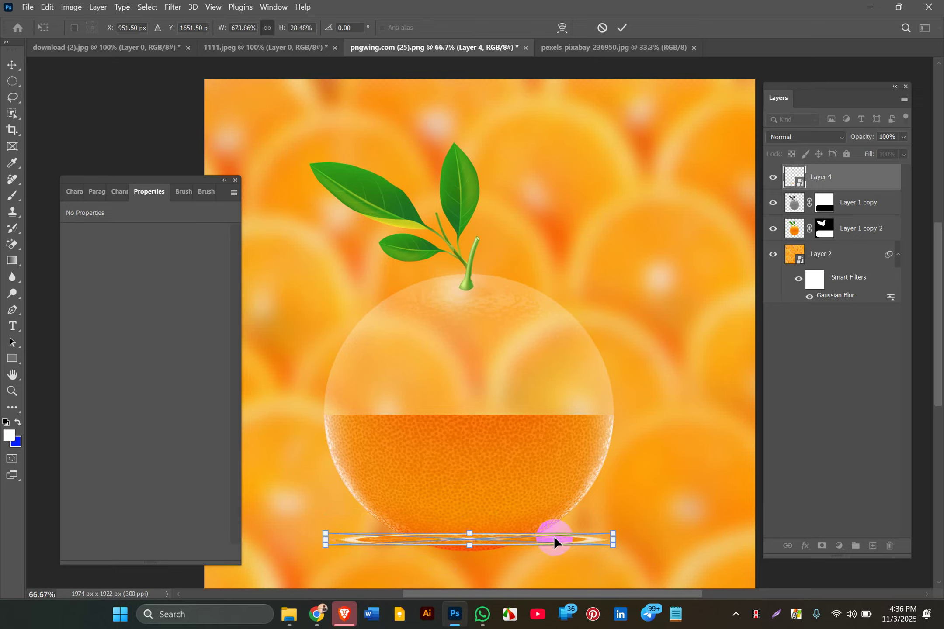
# Move the flattened slice onto the orange's cut line and widen it past both sides, to about 1075 × 47 px.
pyautogui.moveTo(554, 536); pyautogui.dragTo(567, 411)
pyautogui.moveTo(326, 415); pyautogui.dragTo(318, 414)
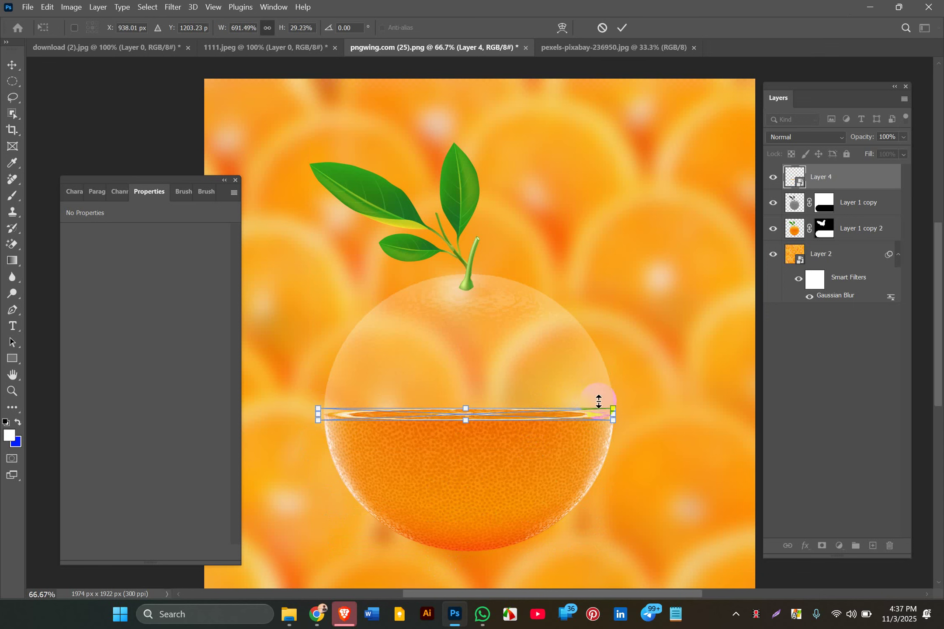
pyautogui.click(613, 414)
pyautogui.moveTo(613, 414); pyautogui.dragTo(620, 413)
pyautogui.press('Return')
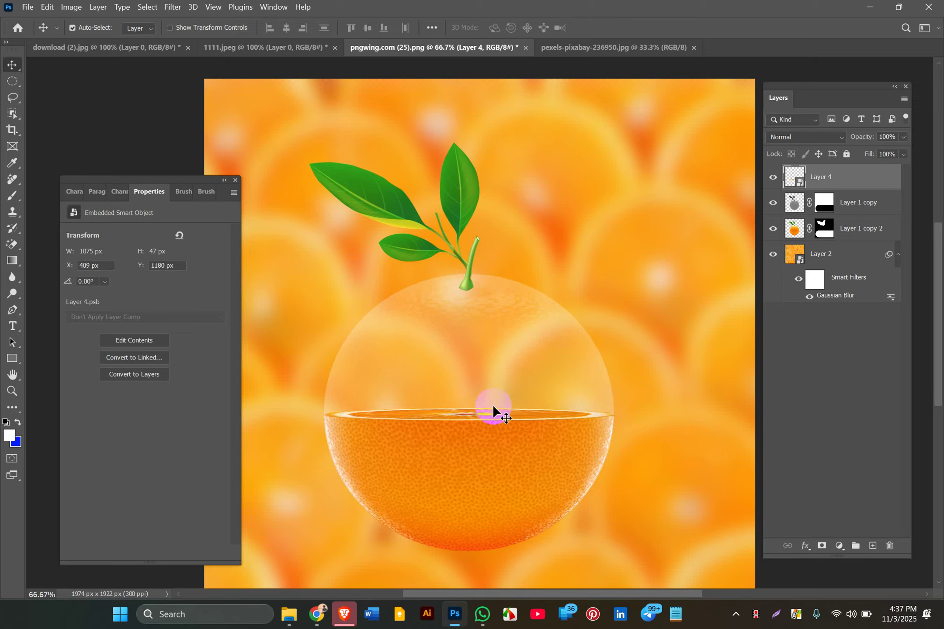
# Warp the flattened slice on Layer 4, raising the middle of its upper edge slightly above the cut line.
pyautogui.click(483, 337)
pyautogui.click(836, 177)
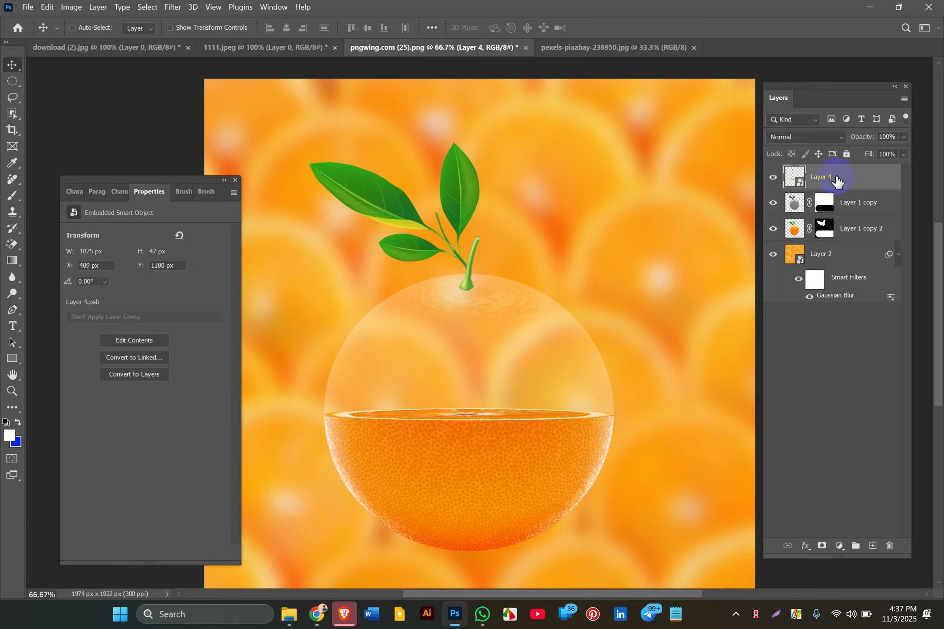
pyautogui.hotkey('ctrl', 't')
pyautogui.click(490, 411)
pyautogui.click(471, 407)
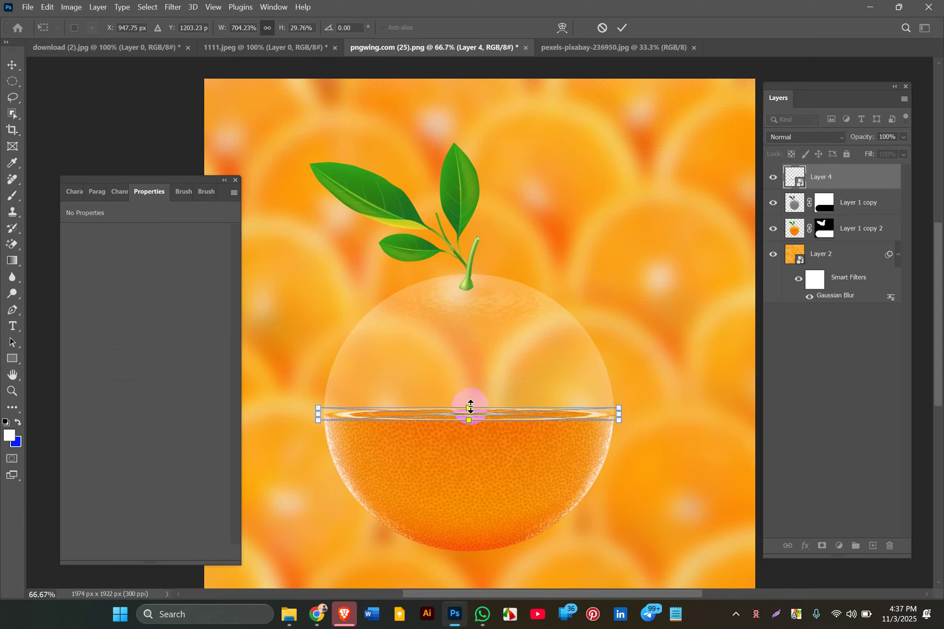
pyautogui.rightClick(498, 415)
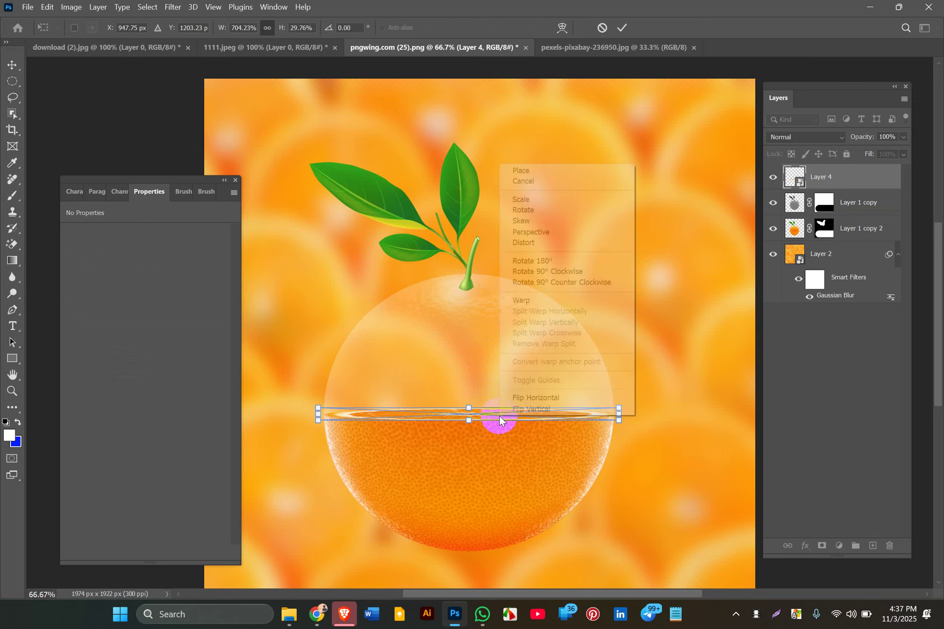
pyautogui.click(530, 301)
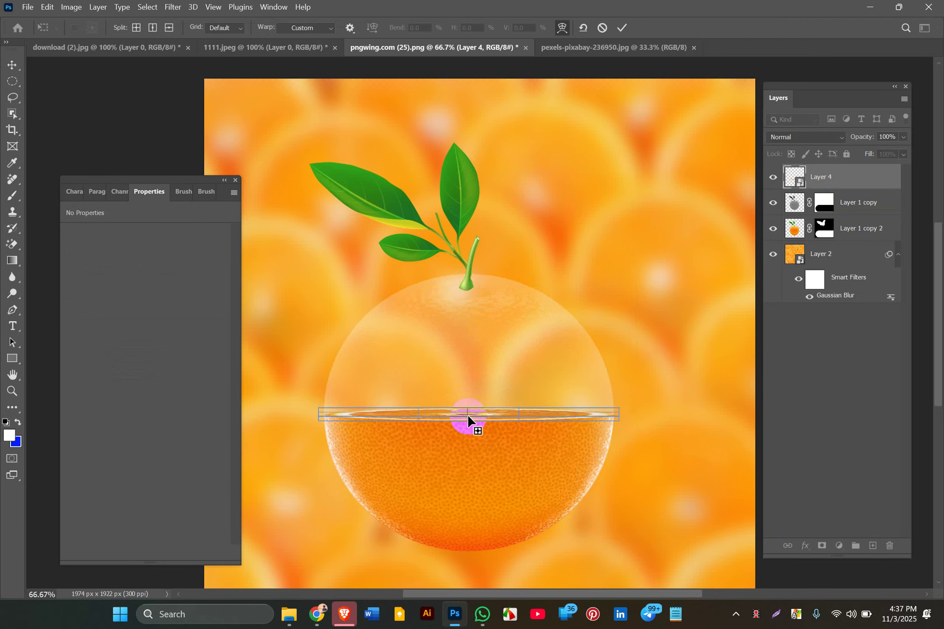
pyautogui.hotkey('ctrl', '+')
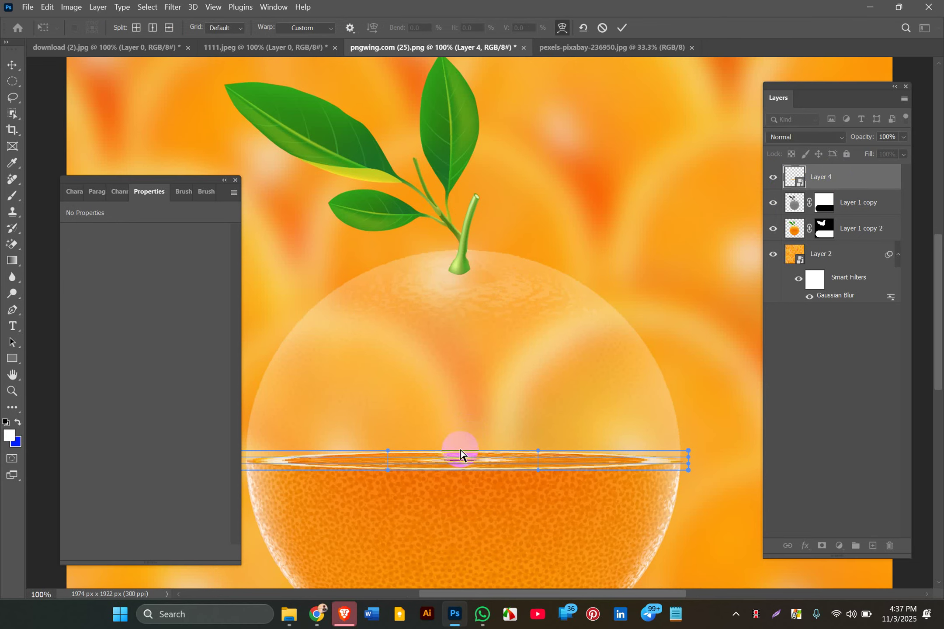
pyautogui.moveTo(455, 452); pyautogui.dragTo(460, 441)
pyautogui.moveTo(453, 438); pyautogui.dragTo(456, 450)
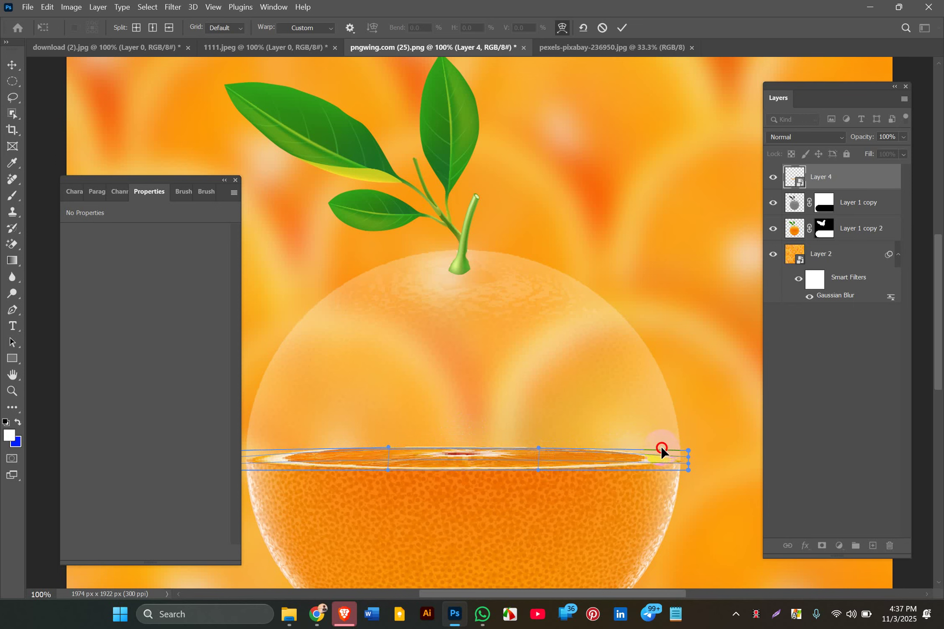
# Adjust the warp at both ends of the slice to follow the orange's rim, and apply it at about 1073 × 57 px.
pyautogui.moveTo(661, 447)
pyautogui.mouseDown()
pyautogui.moveTo(655, 440)
pyautogui.moveTo(656, 448)
pyautogui.mouseUp()
pyautogui.hscroll(1, 555, 450)
pyautogui.hscroll(-2, 555, 450)
pyautogui.hscroll(-4, 555, 450)
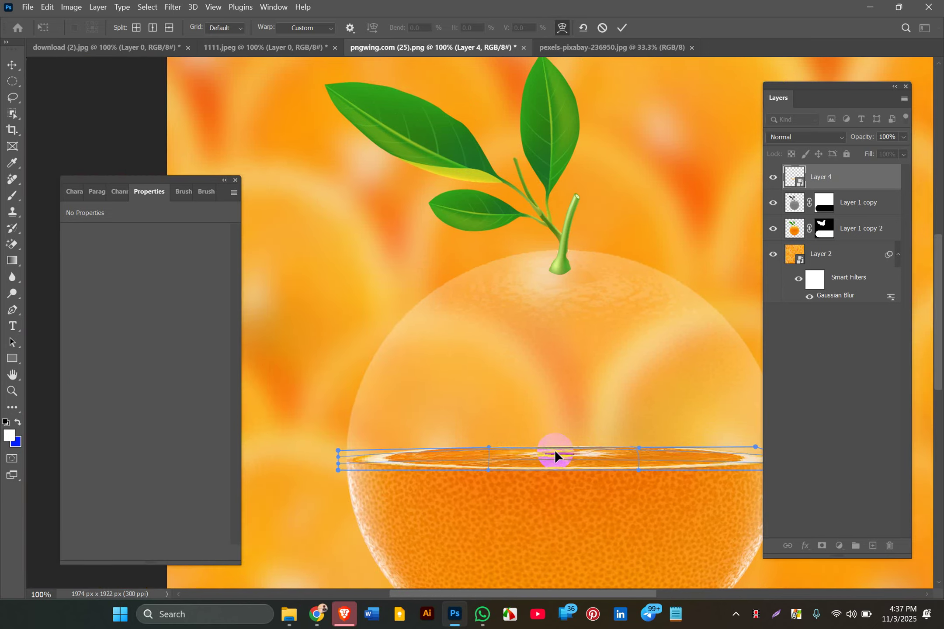
pyautogui.moveTo(376, 451); pyautogui.dragTo(381, 454)
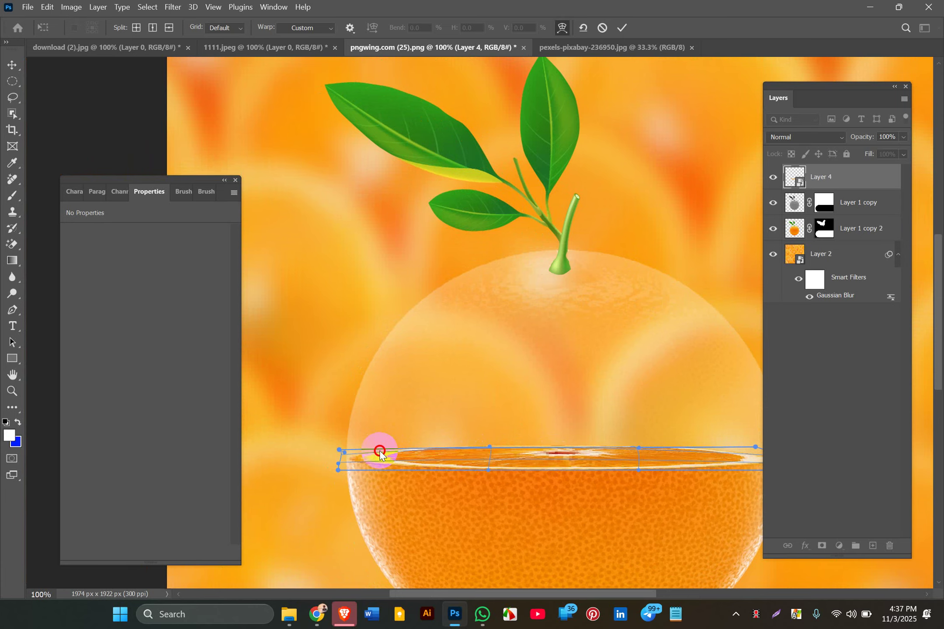
pyautogui.hscroll(-4, 378, 453)
pyautogui.hscroll(9, 379, 453)
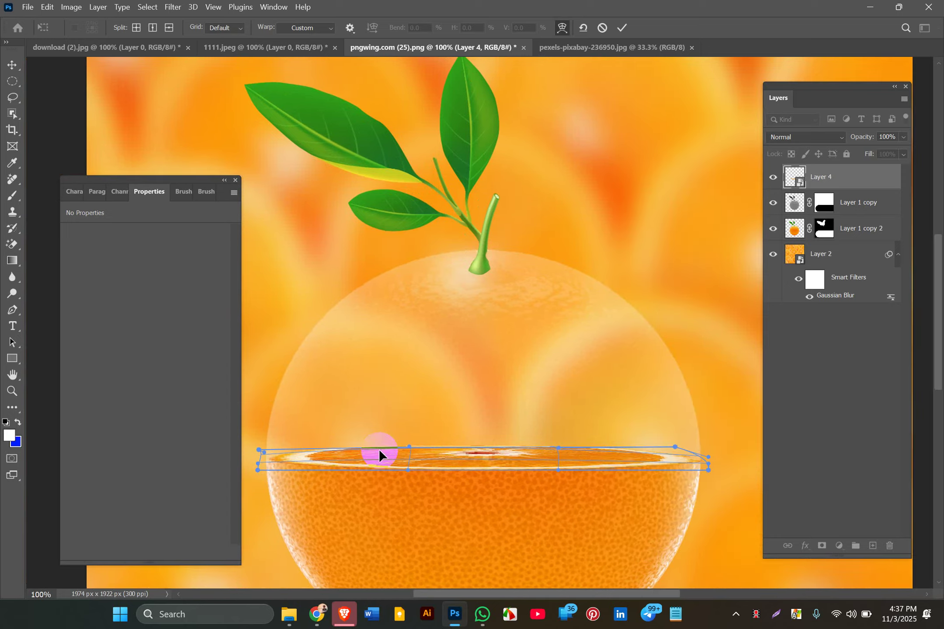
pyautogui.moveTo(445, 456); pyautogui.dragTo(443, 459)
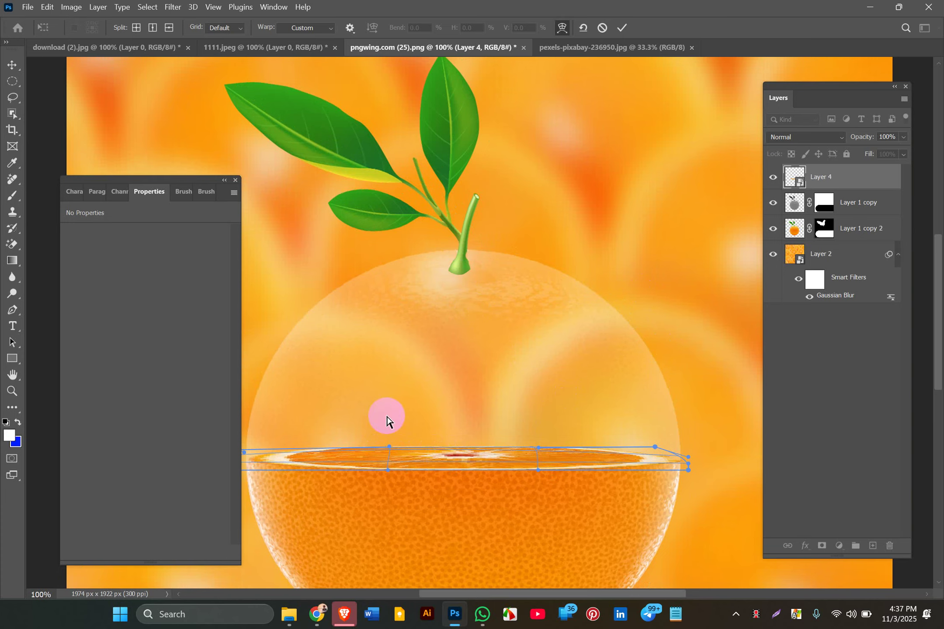
pyautogui.click(358, 296)
pyautogui.click(532, 377)
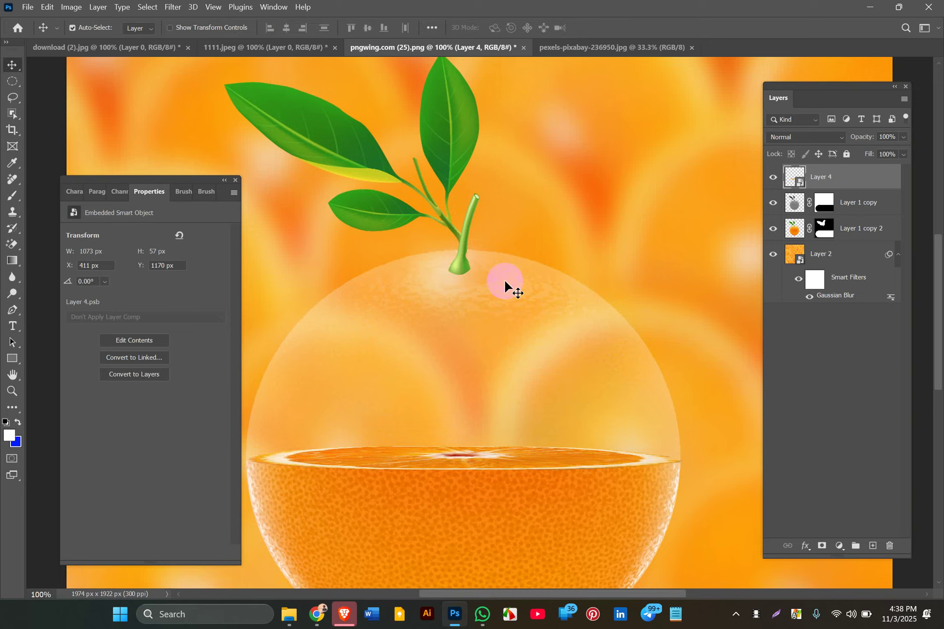
# Close the orange slice document download (2).jpg without saving its changes.
pyautogui.click(568, 330)
pyautogui.click(263, 47)
pyautogui.click(159, 45)
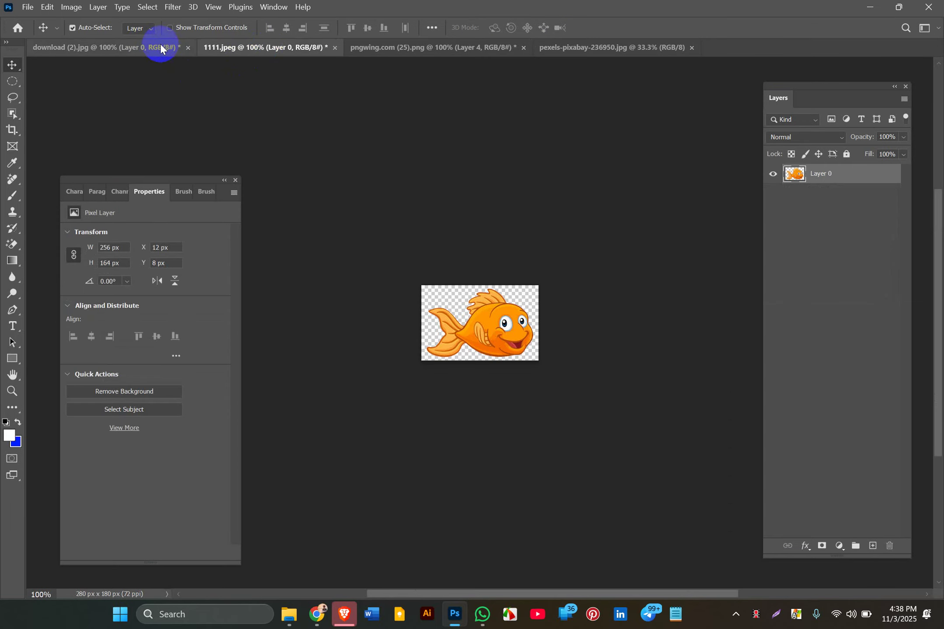
pyautogui.click(191, 48)
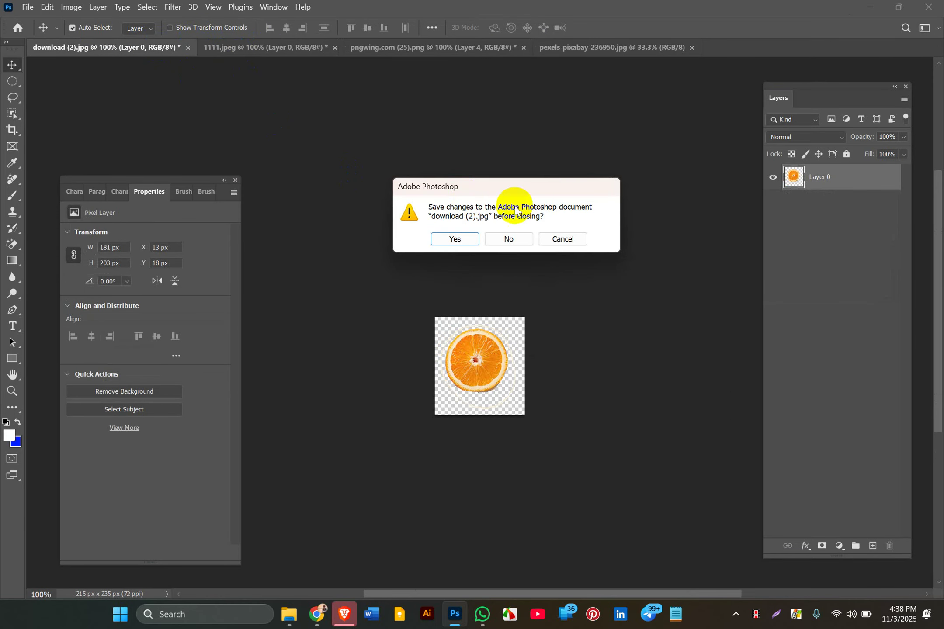
pyautogui.click(509, 238)
# Switch to the splash photo pexels-pixabay-236950.jpg and unlock its Background layer.
pyautogui.click(277, 47)
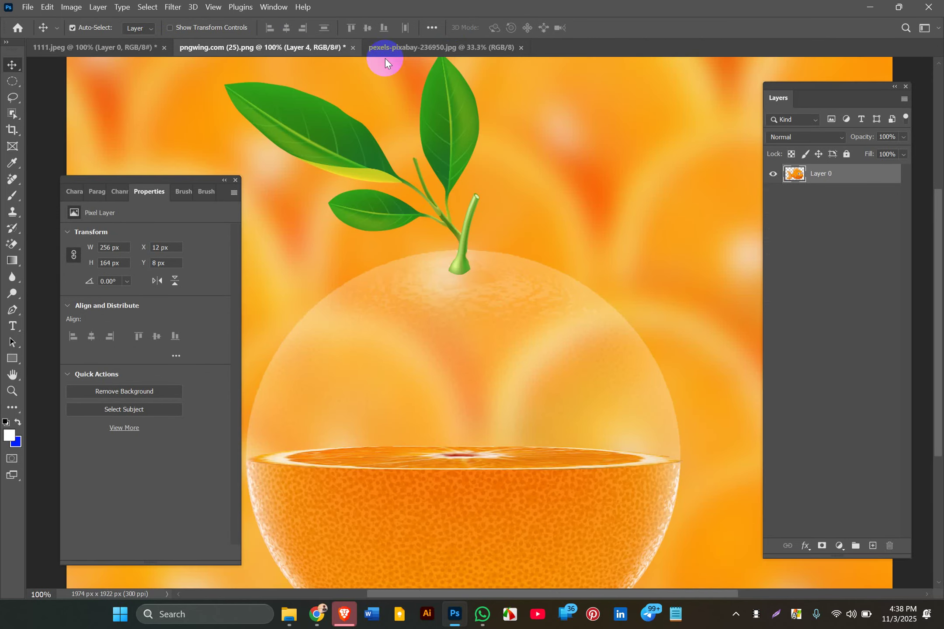
pyautogui.click(428, 52)
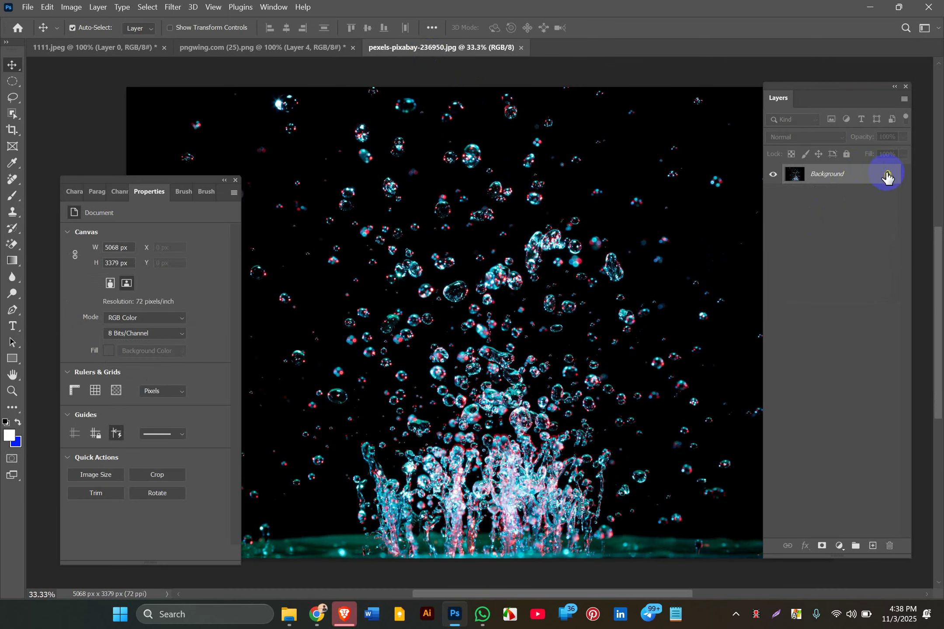
pyautogui.click(887, 175)
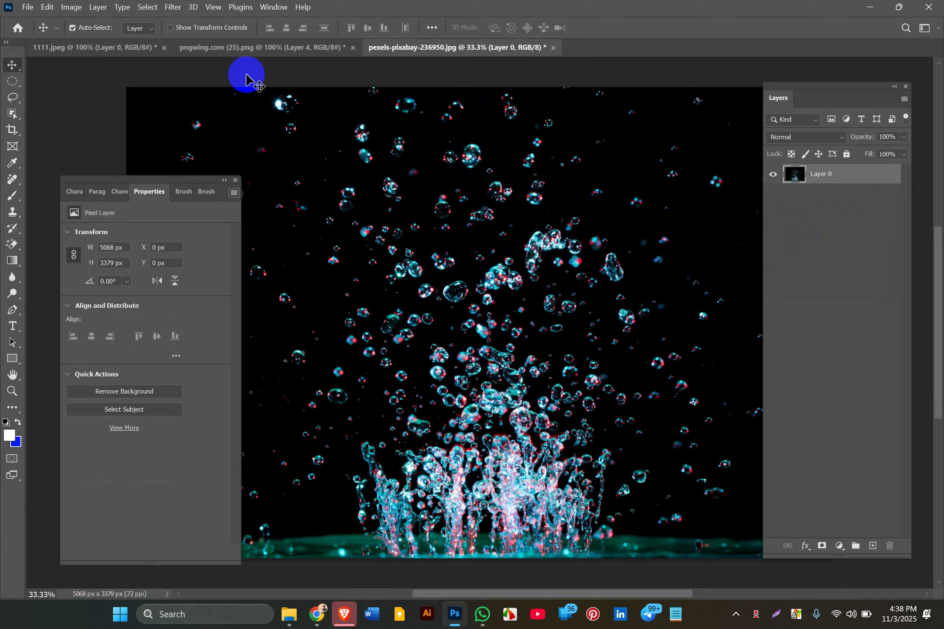
# Select the water splash and droplets, copy them onto a new layer and hide the original Layer 0.
pyautogui.click(148, 8)
pyautogui.click(165, 160)
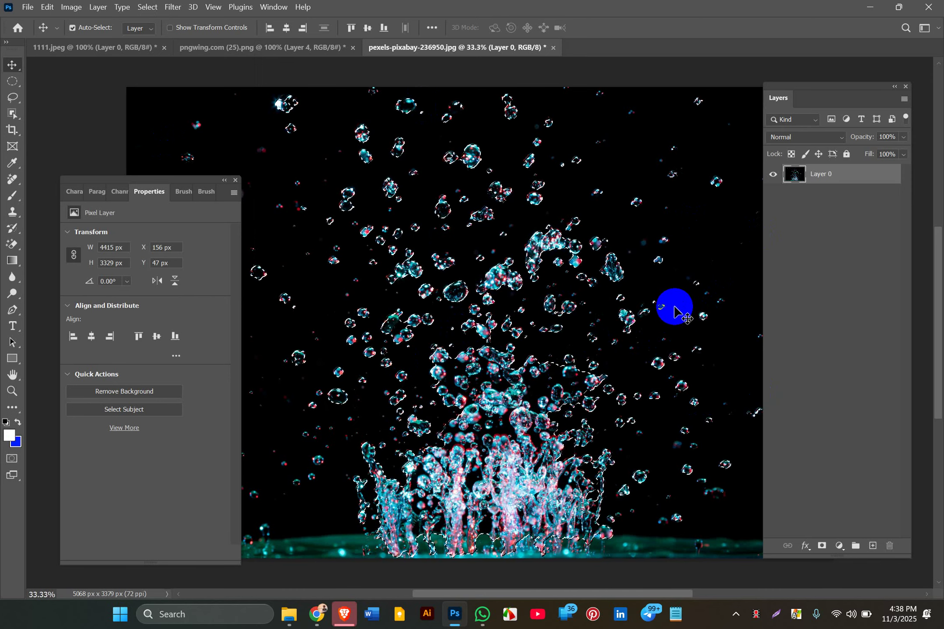
pyautogui.press('ctrl')
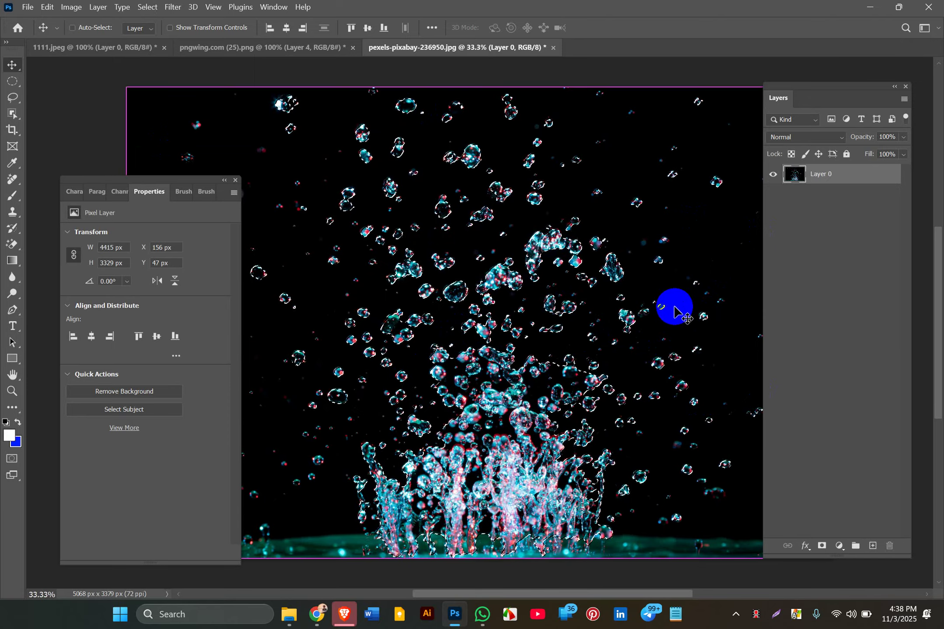
pyautogui.hotkey('ctrl', 'j')
pyautogui.click(773, 193)
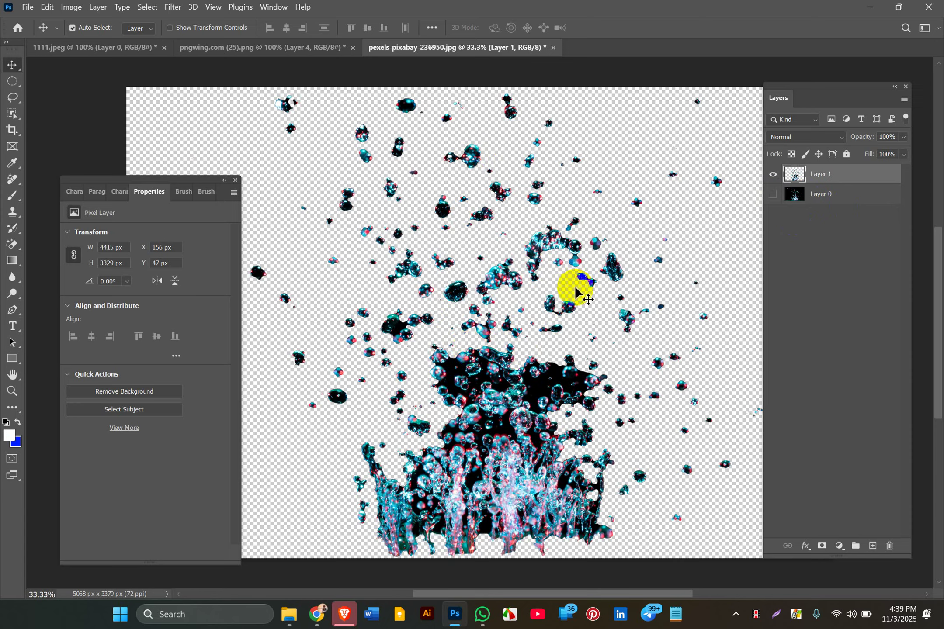
# Compare the splash cutout with the original photo and delete Layer 0.
pyautogui.click(820, 175)
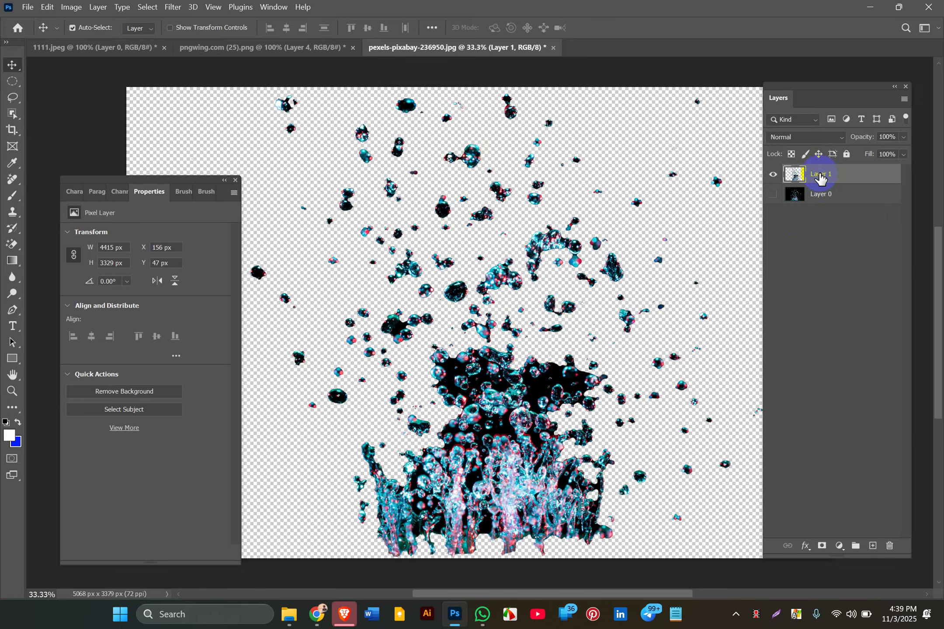
pyautogui.rightClick(820, 174)
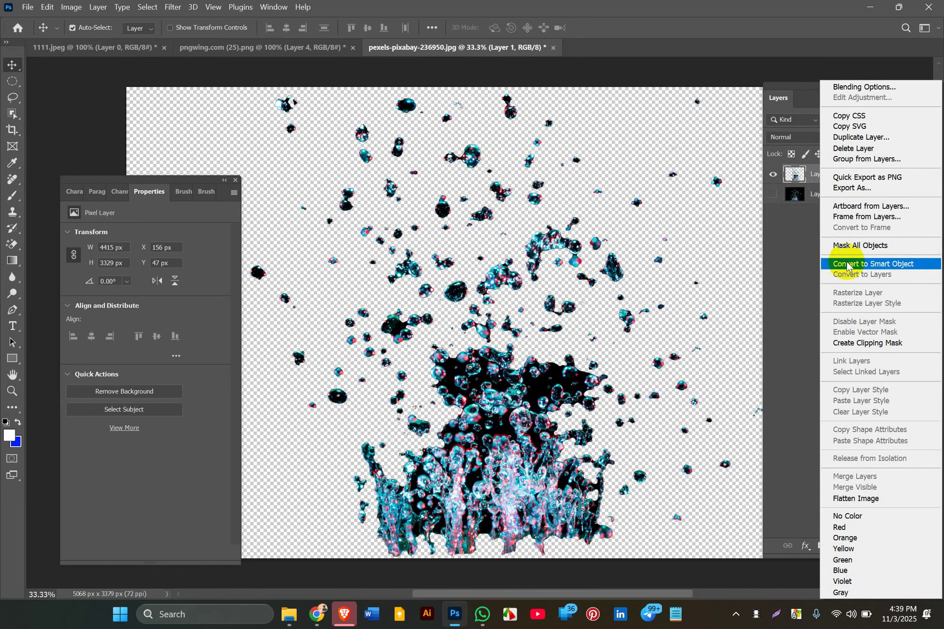
pyautogui.click(770, 200)
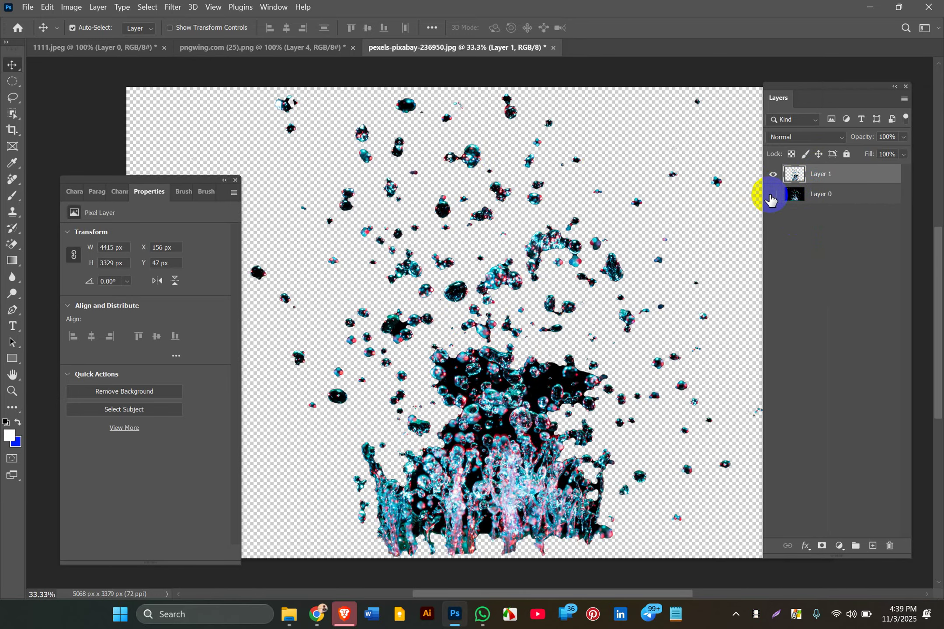
pyautogui.click(772, 195)
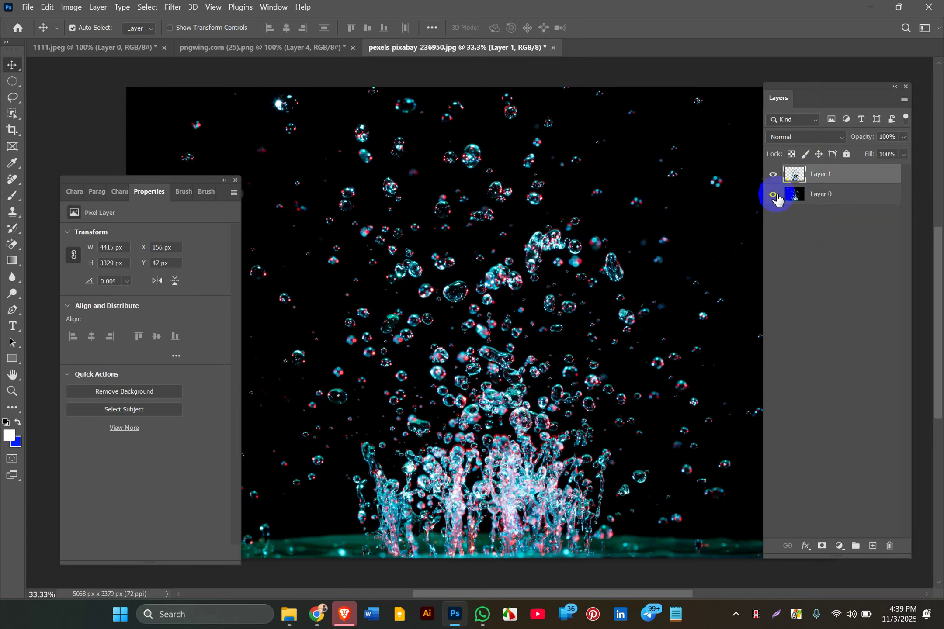
pyautogui.click(774, 196)
pyautogui.click(804, 179)
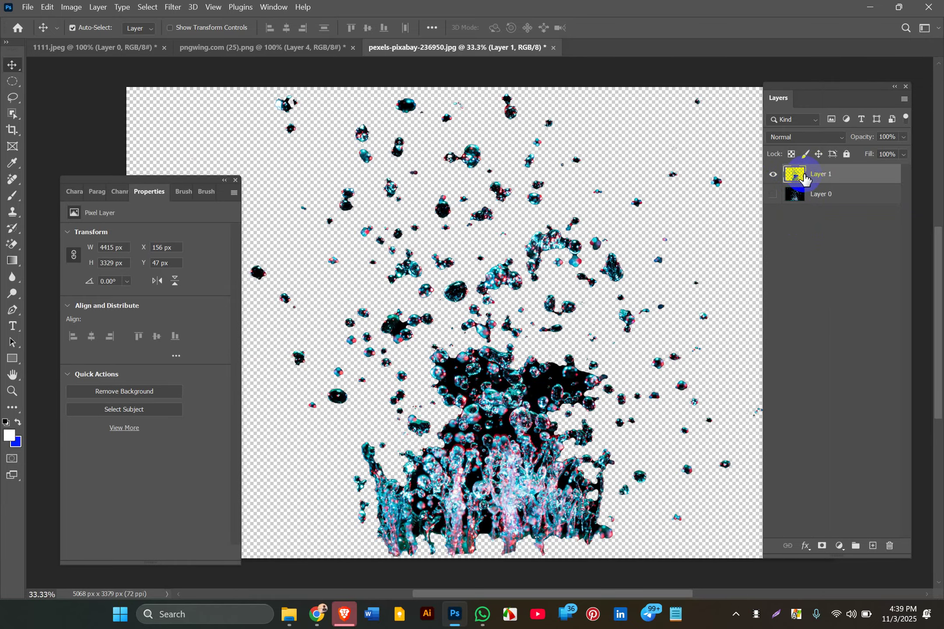
pyautogui.click(811, 200)
pyautogui.press('Delete')
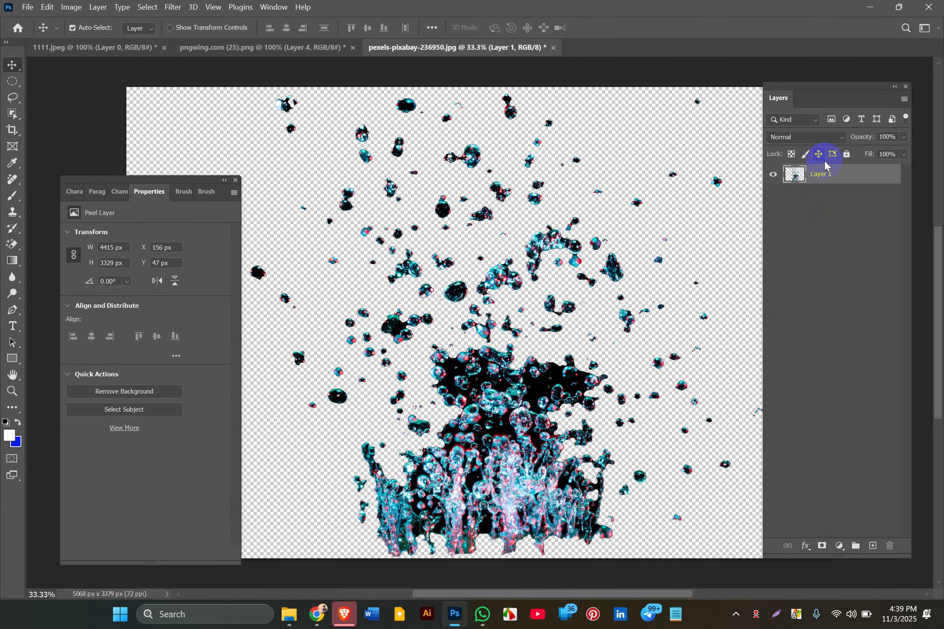
# Convert the splash cutout to a smart object and bring it into the pngwing.com (25).png document.
pyautogui.rightClick(825, 176)
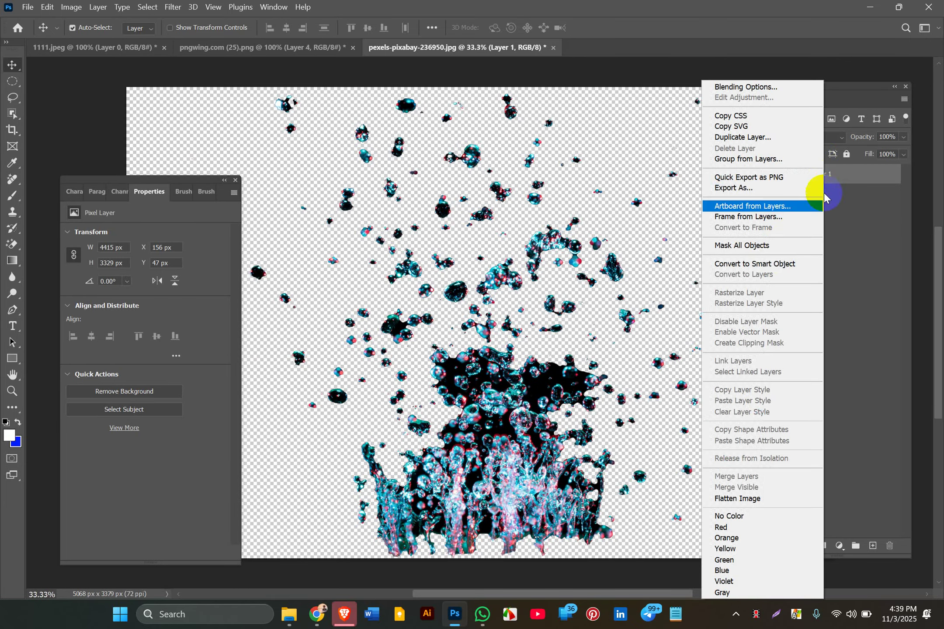
pyautogui.click(780, 261)
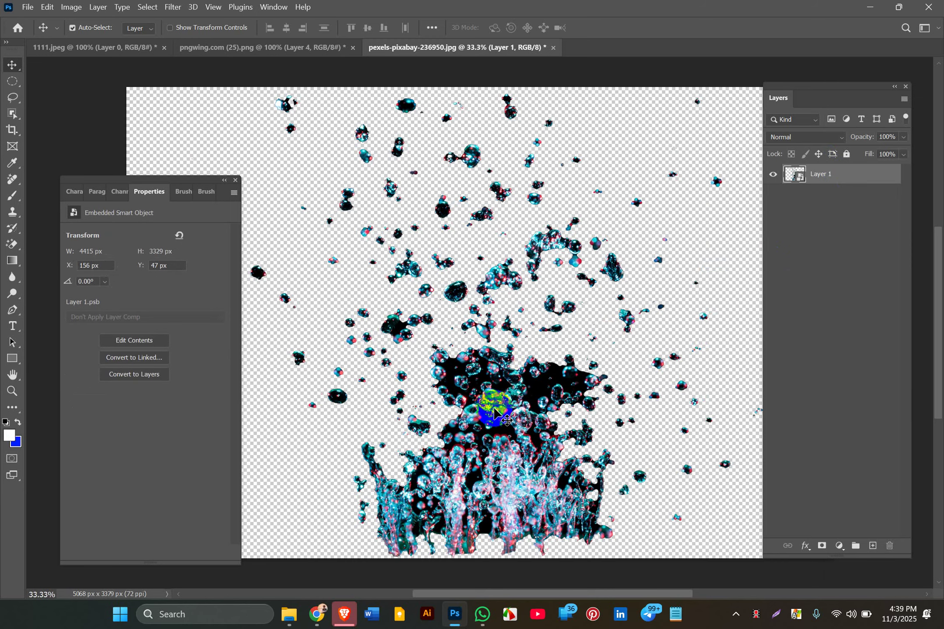
pyautogui.moveTo(495, 413)
pyautogui.mouseDown()
pyautogui.moveTo(432, 223)
pyautogui.moveTo(301, 73)
pyautogui.moveTo(296, 48)
pyautogui.moveTo(432, 312)
pyautogui.moveTo(444, 391)
pyautogui.moveTo(504, 401)
pyautogui.mouseUp()
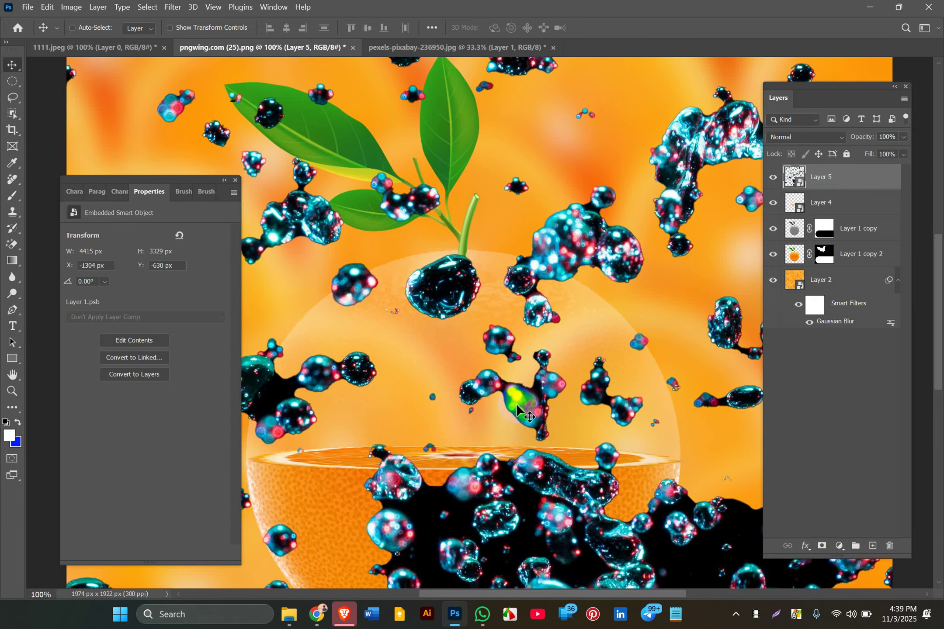
# Scale the splash on Layer 5 down to about 4.57% and place it above the orange's cut surface.
pyautogui.hotkey('ctrl', '-')
pyautogui.hotkey('ctrl', '-')
pyautogui.hotkey('ctrl', '-')
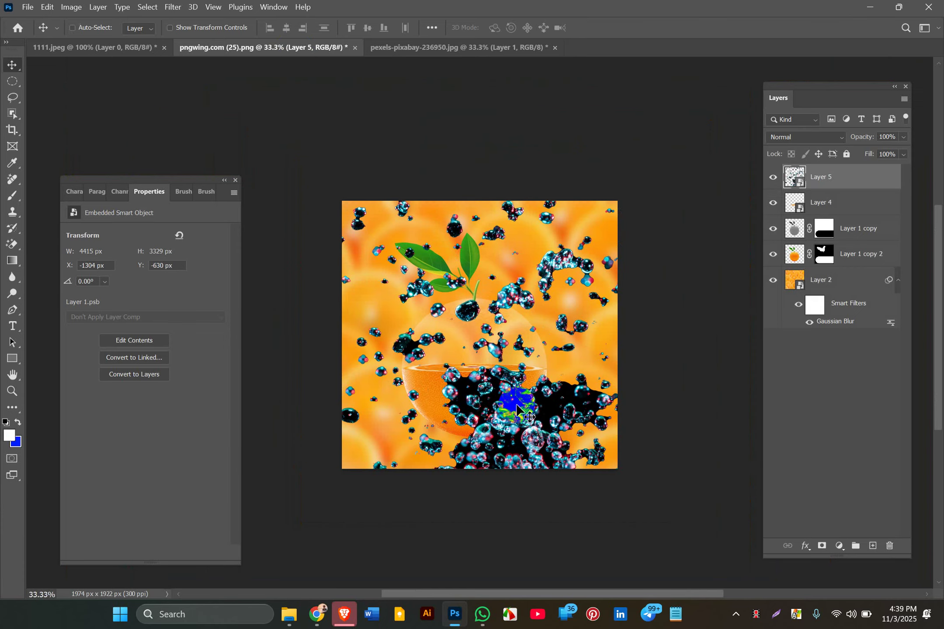
pyautogui.hotkey('ctrl', 't')
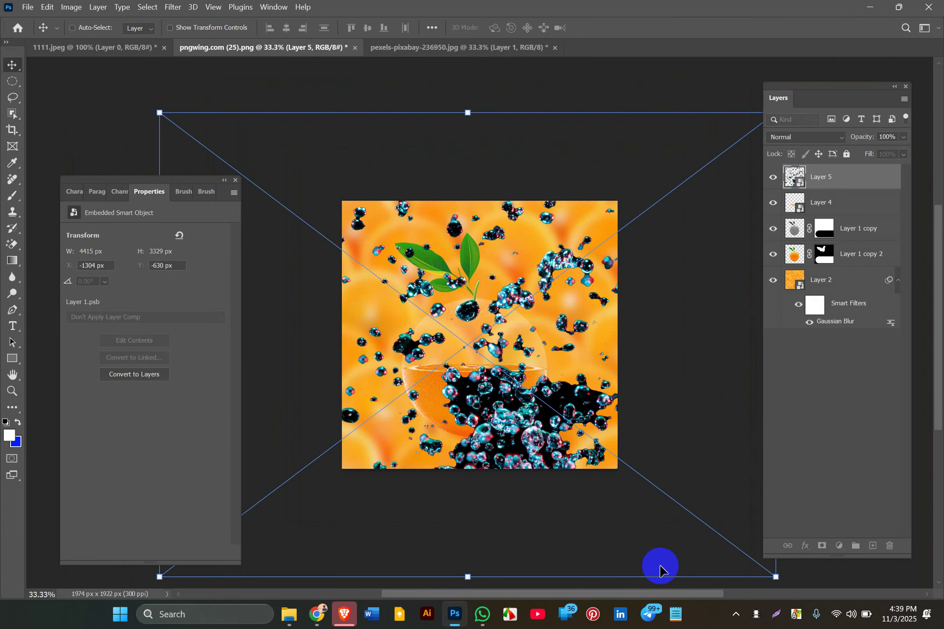
pyautogui.moveTo(775, 576); pyautogui.dragTo(402, 318)
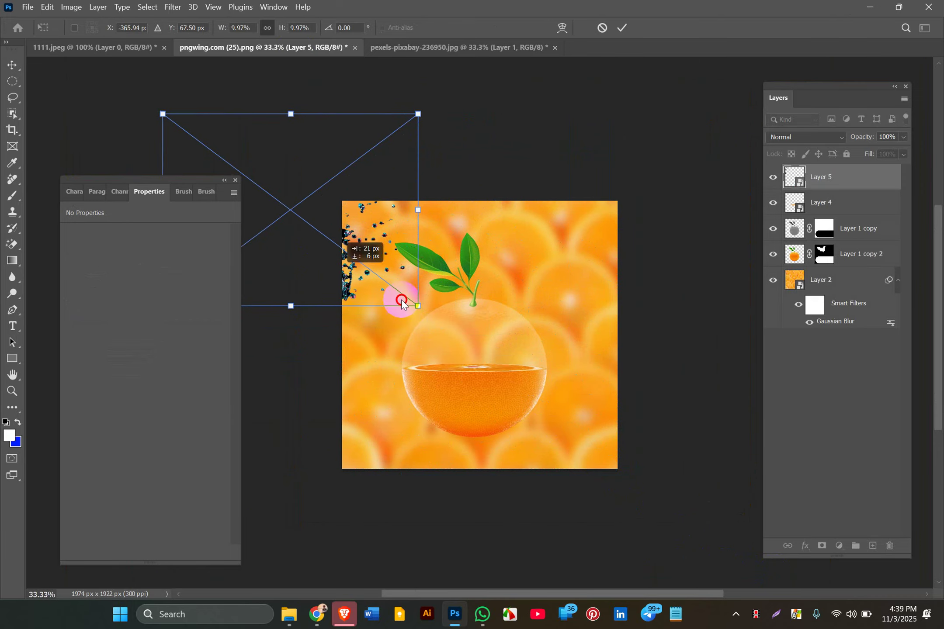
pyautogui.moveTo(326, 264); pyautogui.dragTo(497, 337)
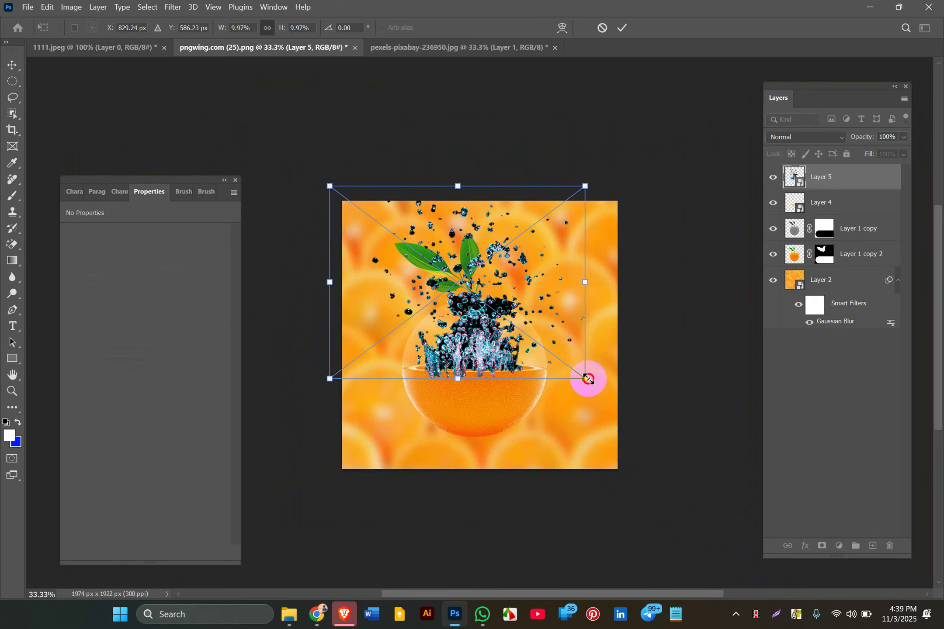
pyautogui.moveTo(586, 379); pyautogui.dragTo(427, 295)
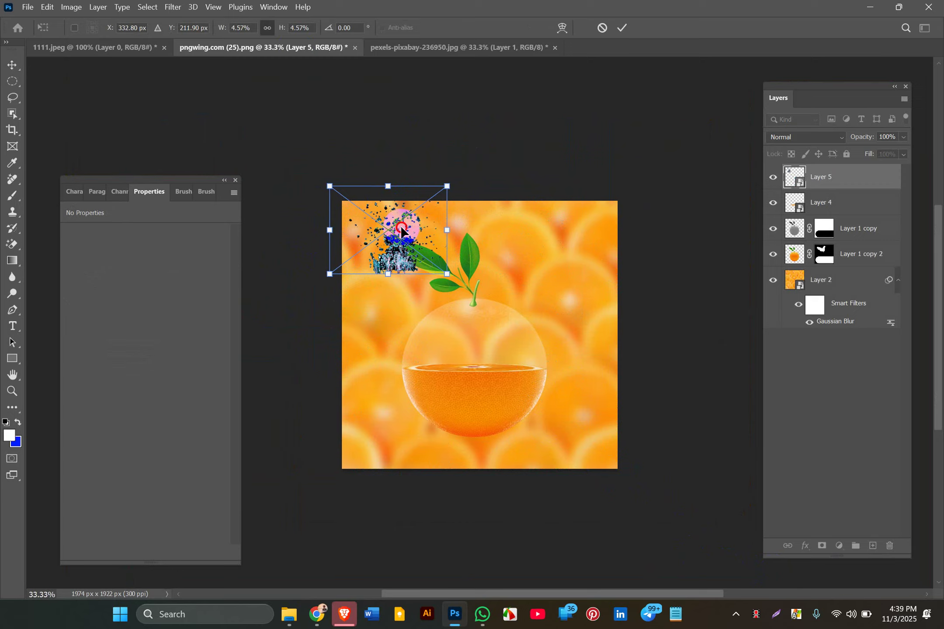
pyautogui.moveTo(401, 231); pyautogui.dragTo(483, 328)
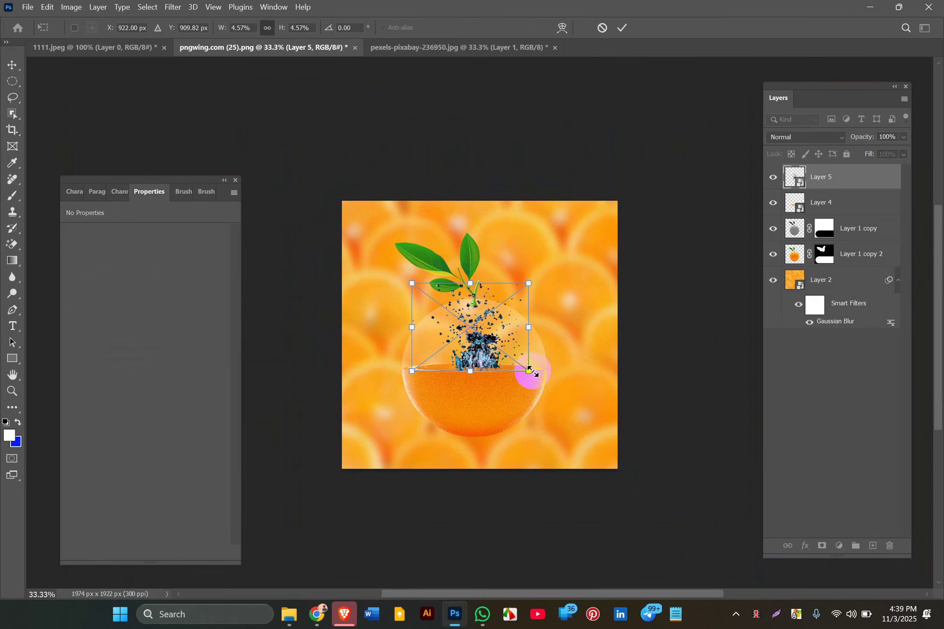
# Widen and flatten the splash to about 1294 × 393 px, apply it and centre it over the orange's cut surface.
pyautogui.moveTo(530, 373); pyautogui.dragTo(554, 350)
pyautogui.moveTo(428, 340); pyautogui.dragTo(369, 334)
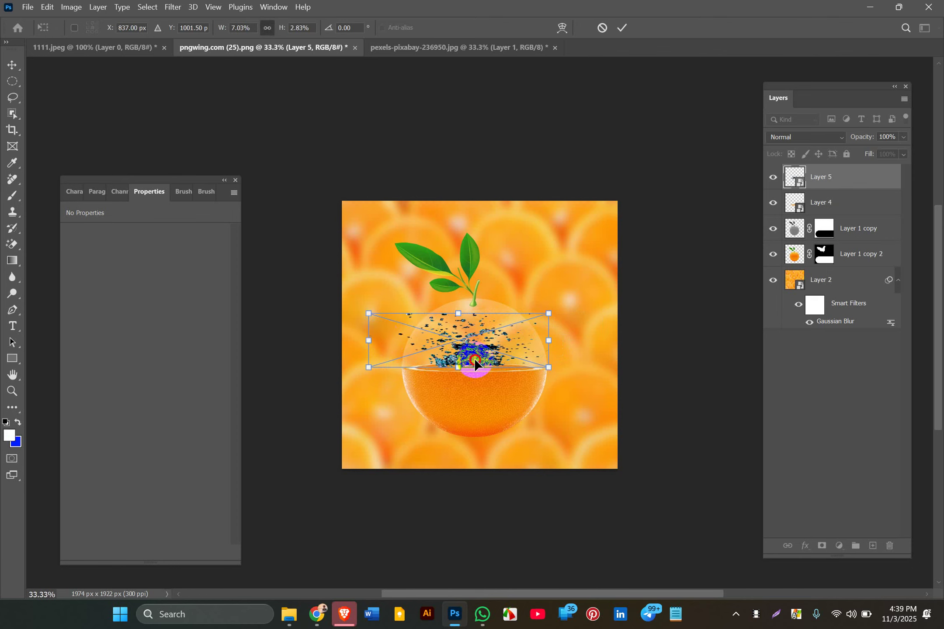
pyautogui.moveTo(474, 362); pyautogui.dragTo(483, 359)
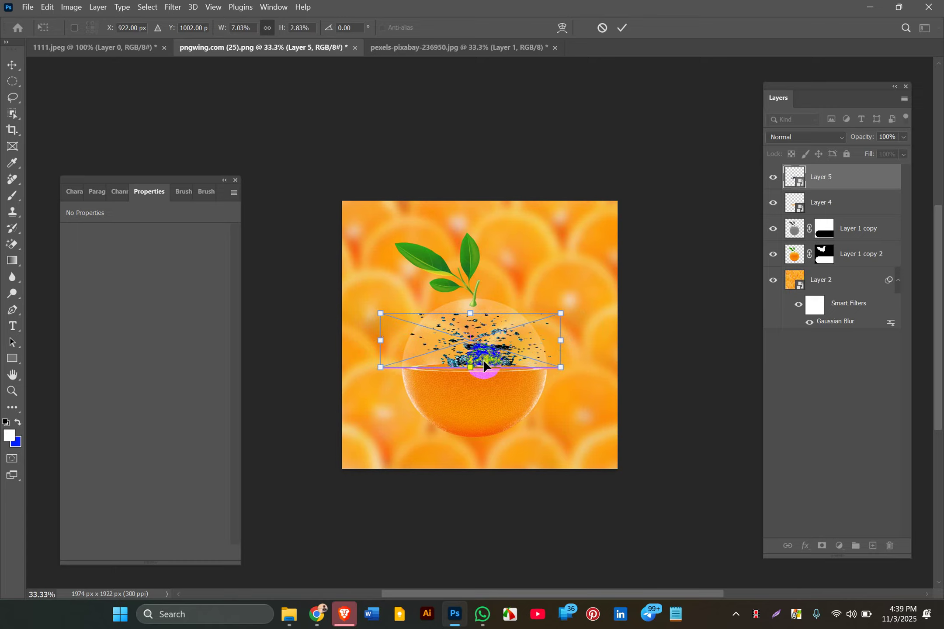
pyautogui.press('Return')
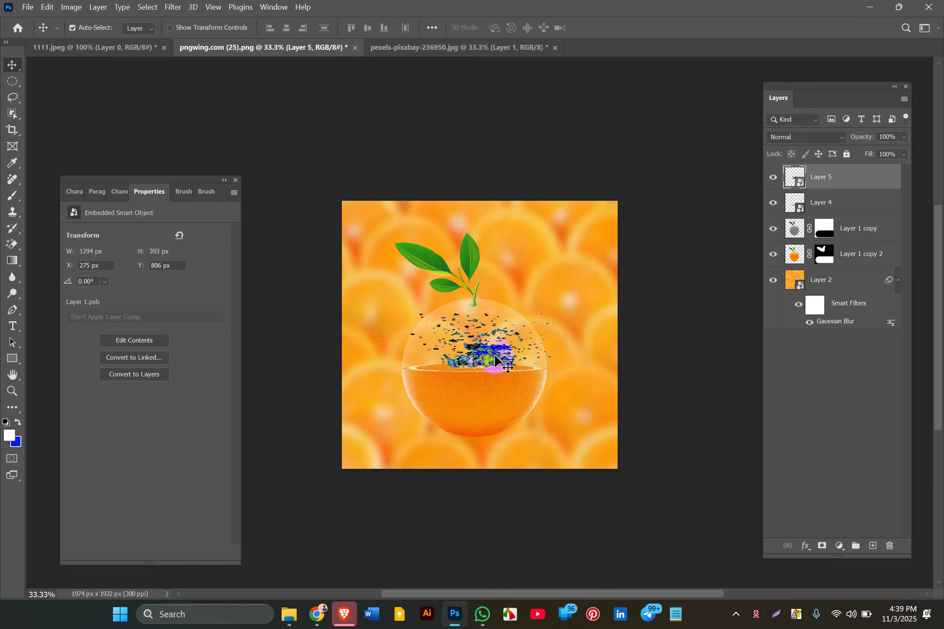
pyautogui.moveTo(492, 356); pyautogui.dragTo(469, 359)
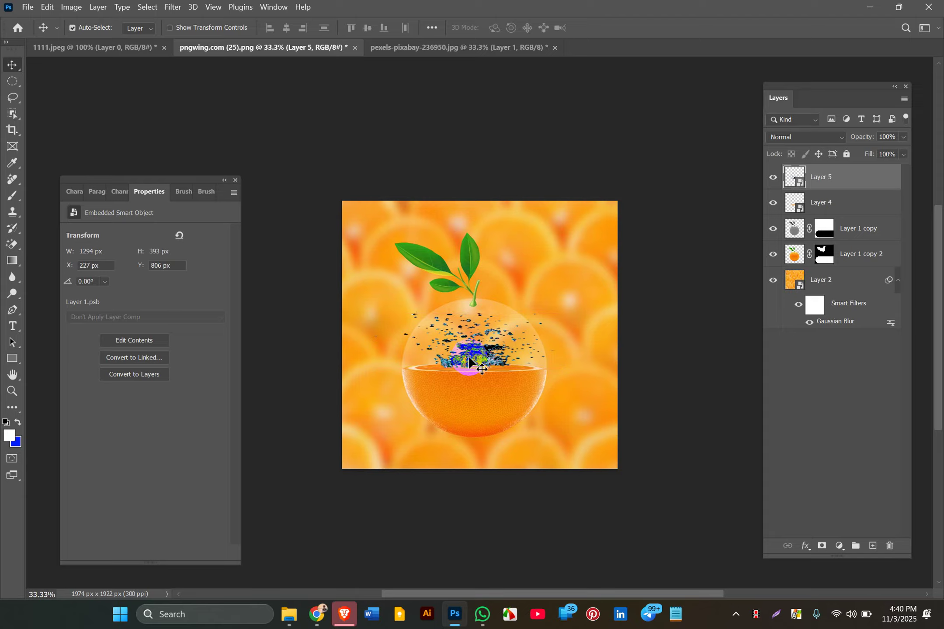
# Set the splash layer's blend mode to Screen.
pyautogui.hotkey('ctrl', '+')
pyautogui.hotkey('ctrl', '+')
pyautogui.hotkey('ctrl', '+')
pyautogui.hotkey('ctrl', '+')
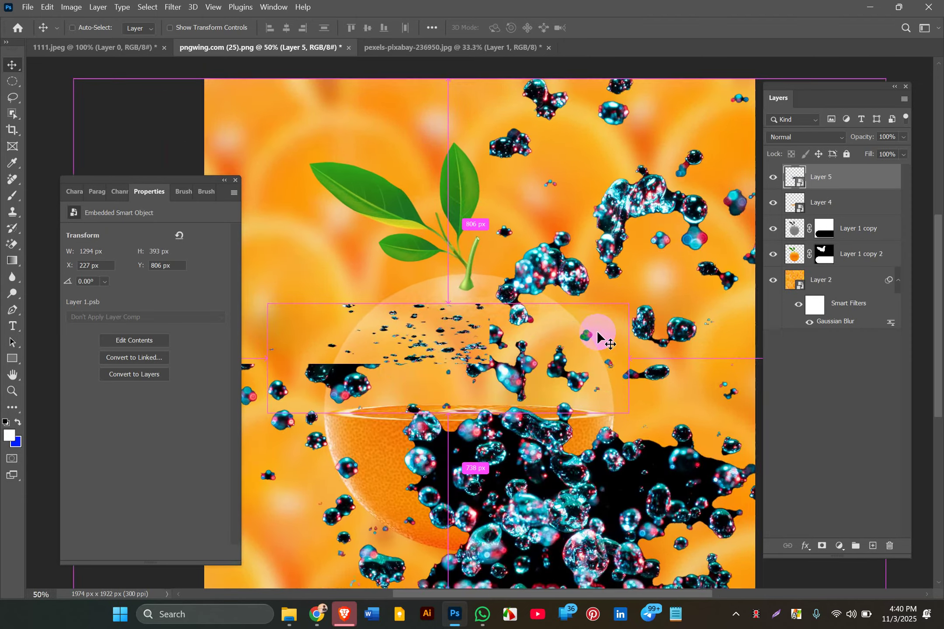
pyautogui.hotkey('ctrl', '-')
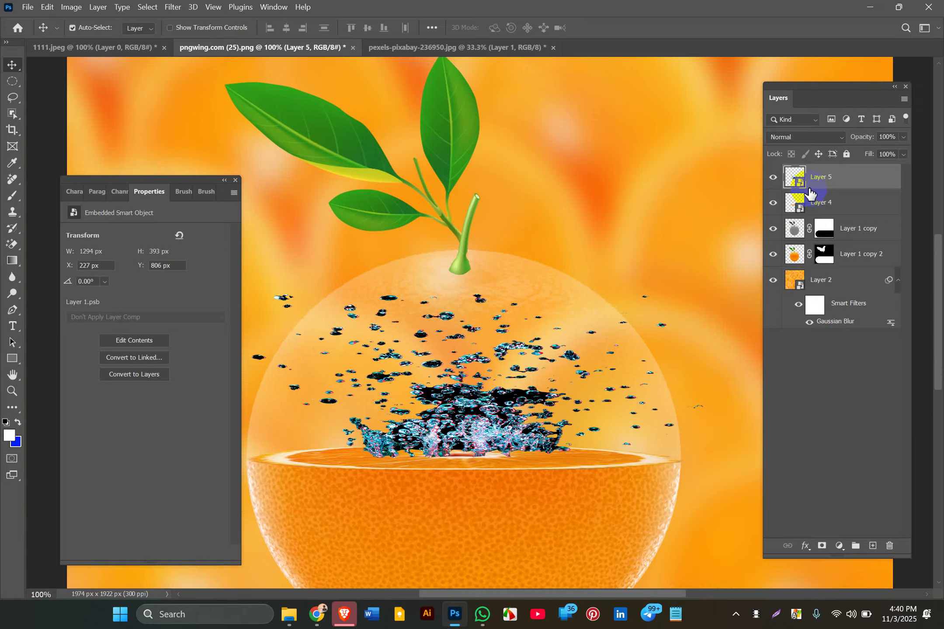
pyautogui.click(818, 139)
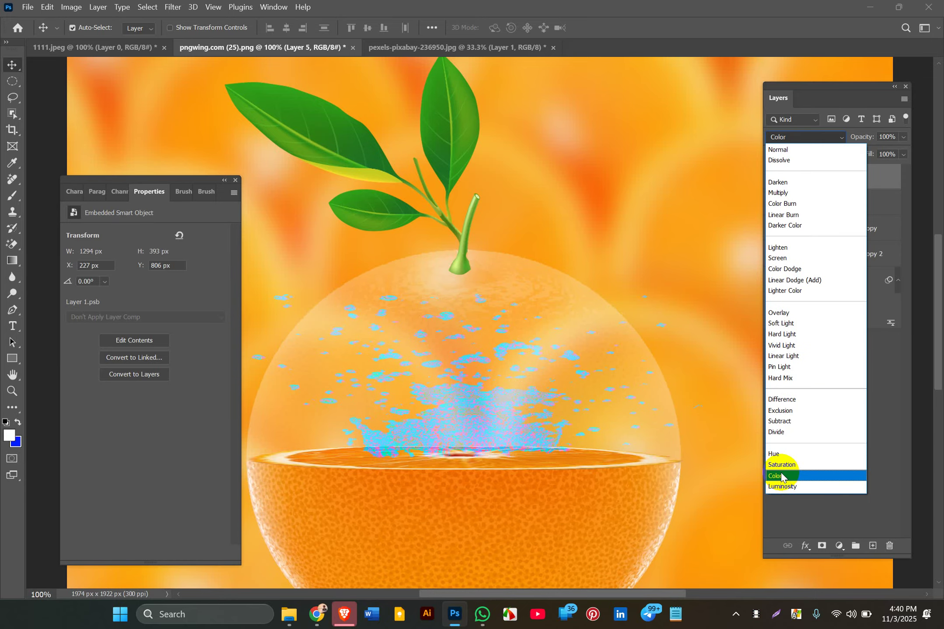
pyautogui.click(780, 259)
pyautogui.click(480, 446)
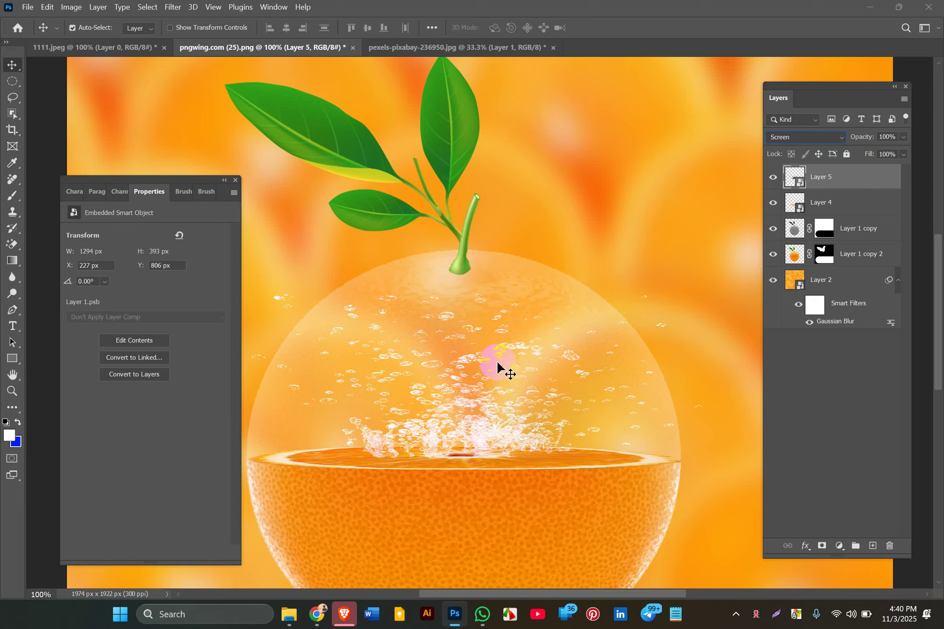
# Narrow the splash on Layer 5 to about 1008 × 393 px, lower it onto the orange's cut surface and apply the transform.
pyautogui.moveTo(499, 379); pyautogui.dragTo(502, 377)
pyautogui.hotkey('ctrl', 't')
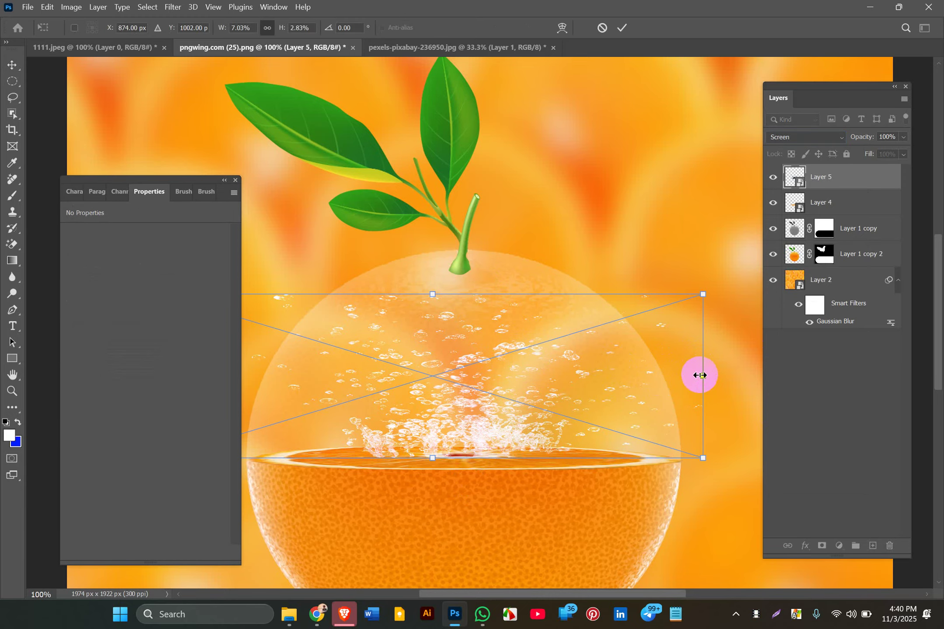
pyautogui.moveTo(702, 375); pyautogui.dragTo(631, 381)
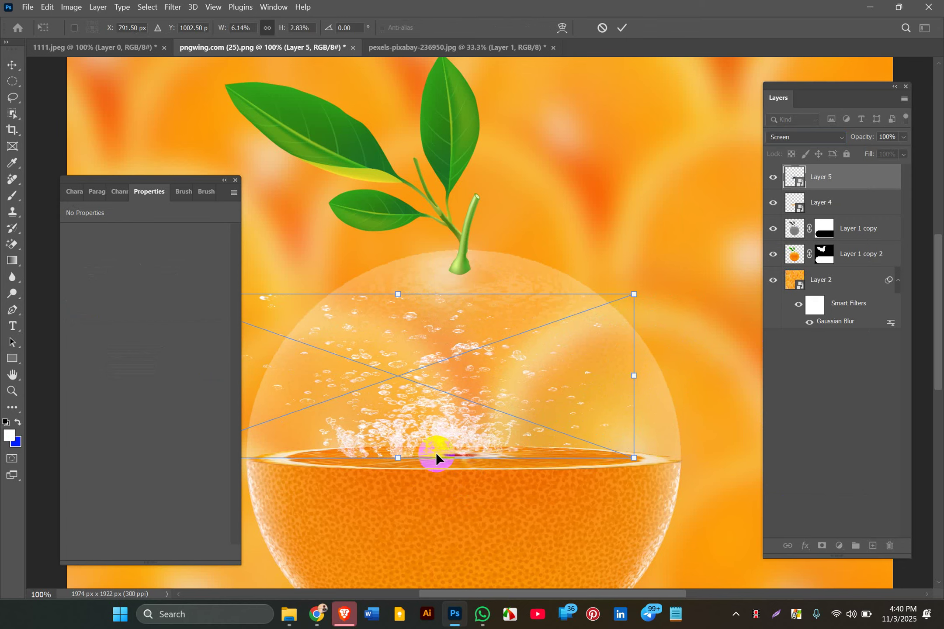
pyautogui.moveTo(436, 452); pyautogui.dragTo(461, 461)
pyautogui.hscroll(-5, 459, 461)
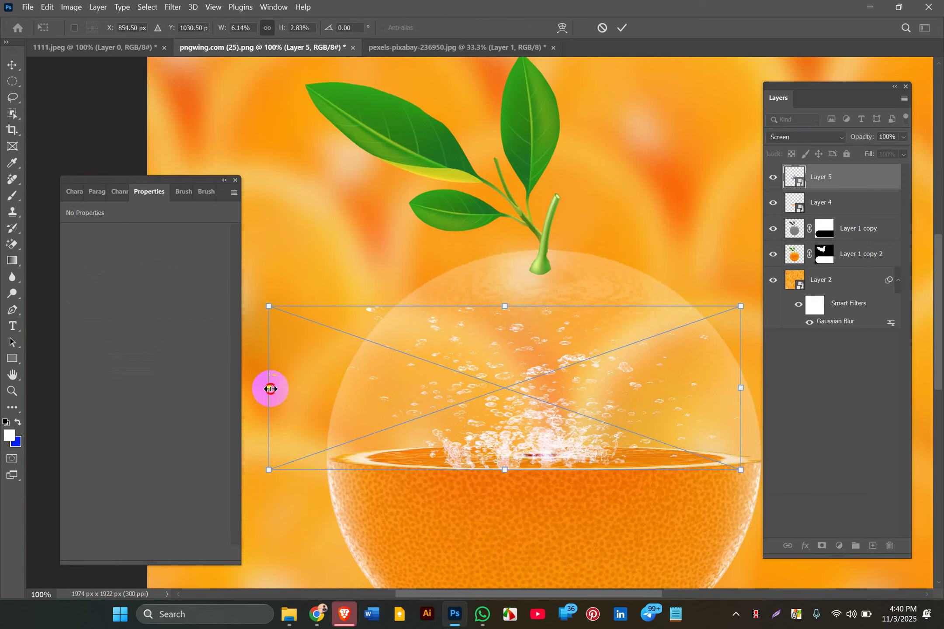
pyautogui.moveTo(270, 389); pyautogui.dragTo(320, 386)
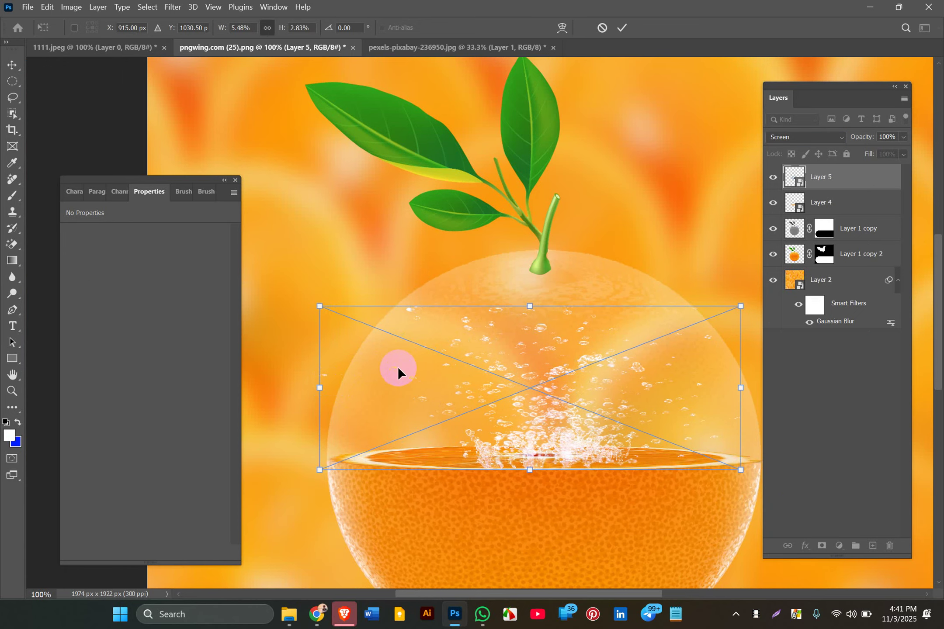
pyautogui.press('Return')
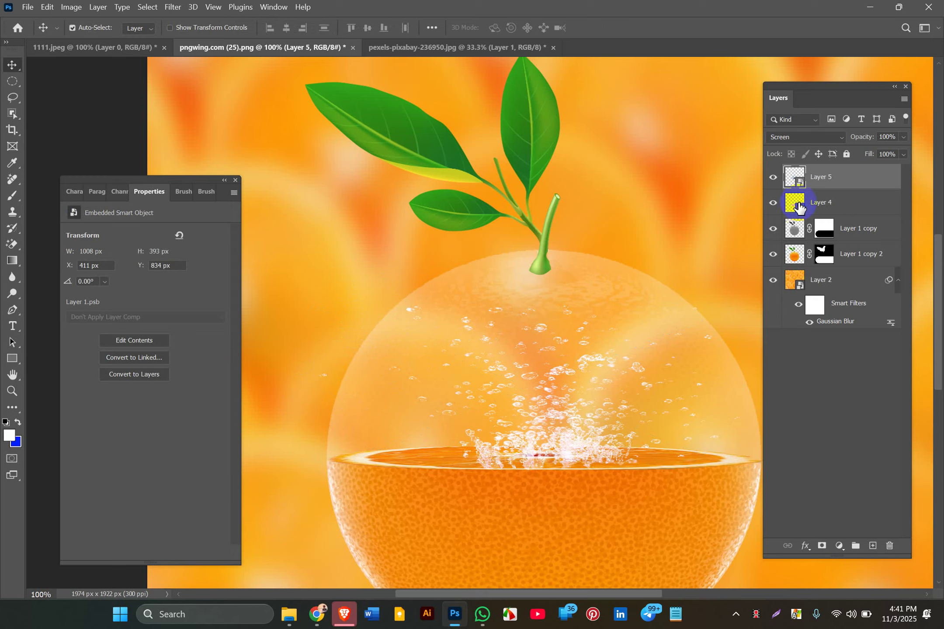
# Convert Layer 5 to a smart object again, choose the Eraser tool and rasterize the layer for erasing.
pyautogui.rightClick(817, 180)
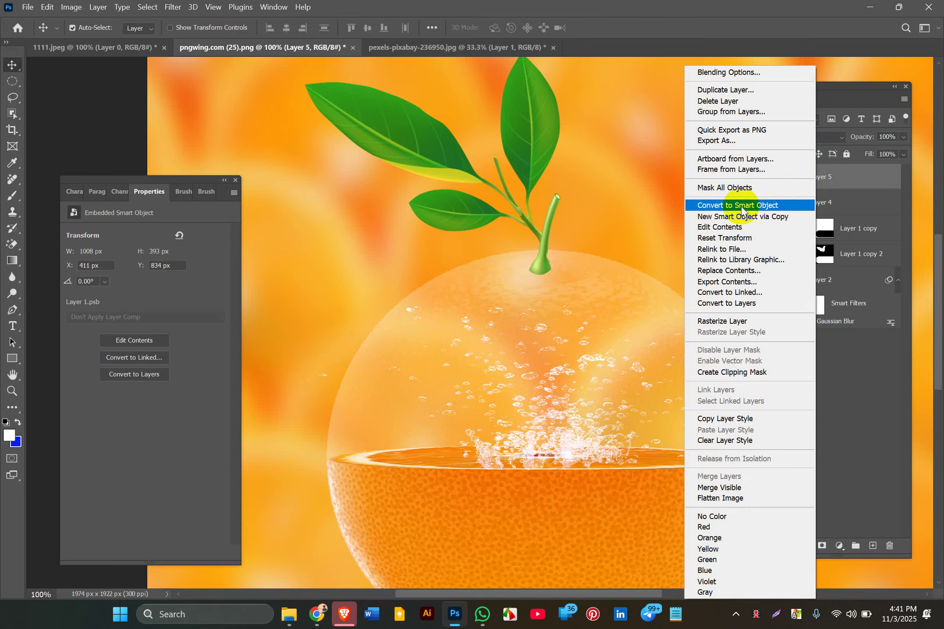
pyautogui.click(759, 206)
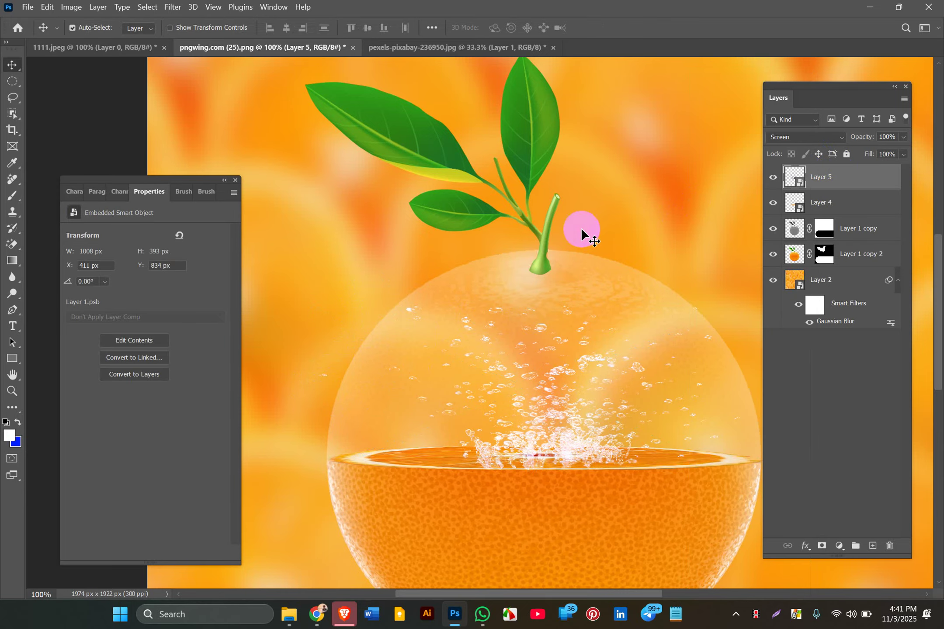
pyautogui.click(12, 244)
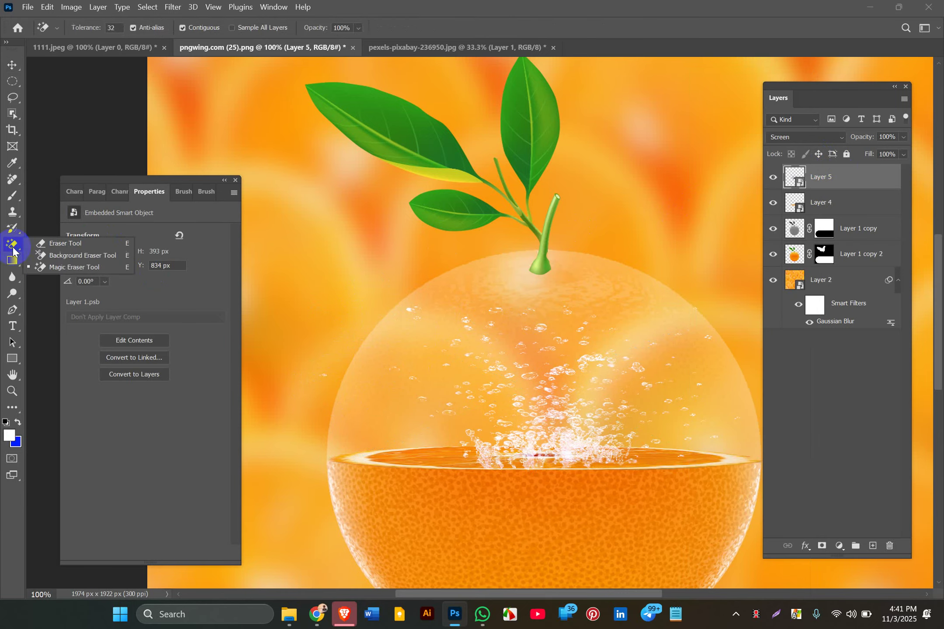
pyautogui.click(44, 243)
pyautogui.click(314, 375)
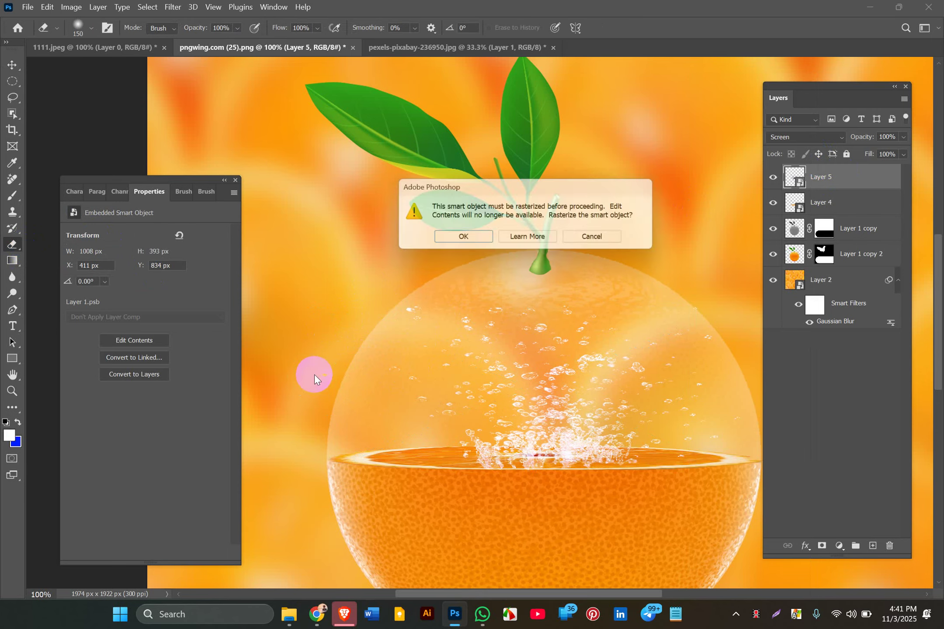
pyautogui.click(449, 243)
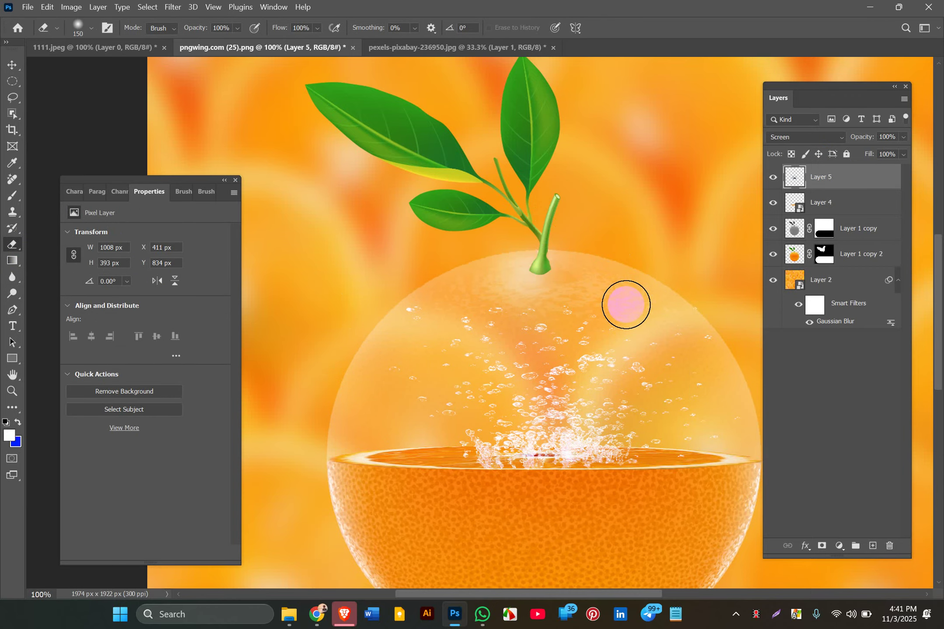
pyautogui.hscroll(4, 626, 302)
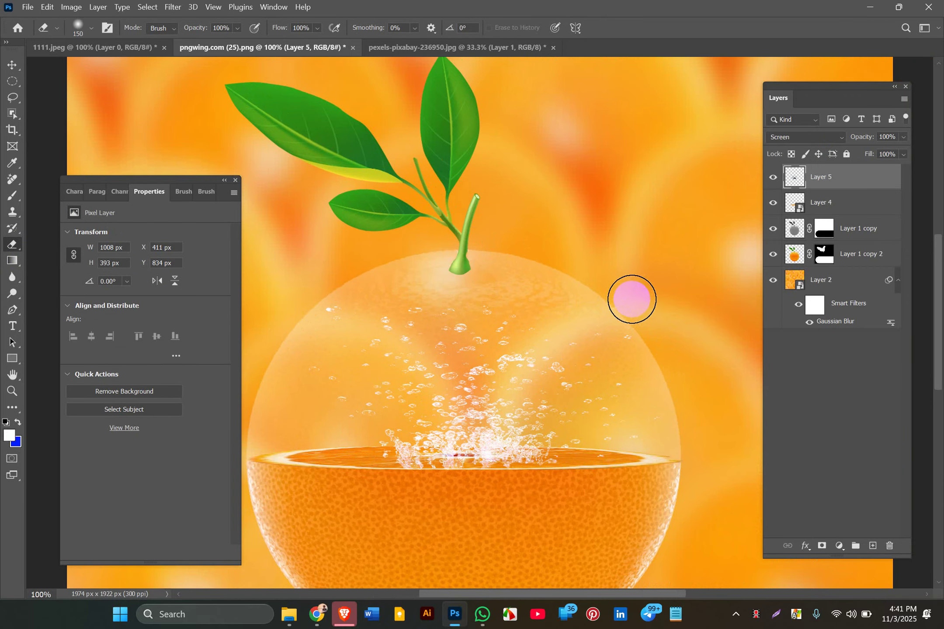
# Move Layer 5 below Layer 4 and shift the splash to about X 377 px, centred behind the cut surface.
pyautogui.click(822, 199)
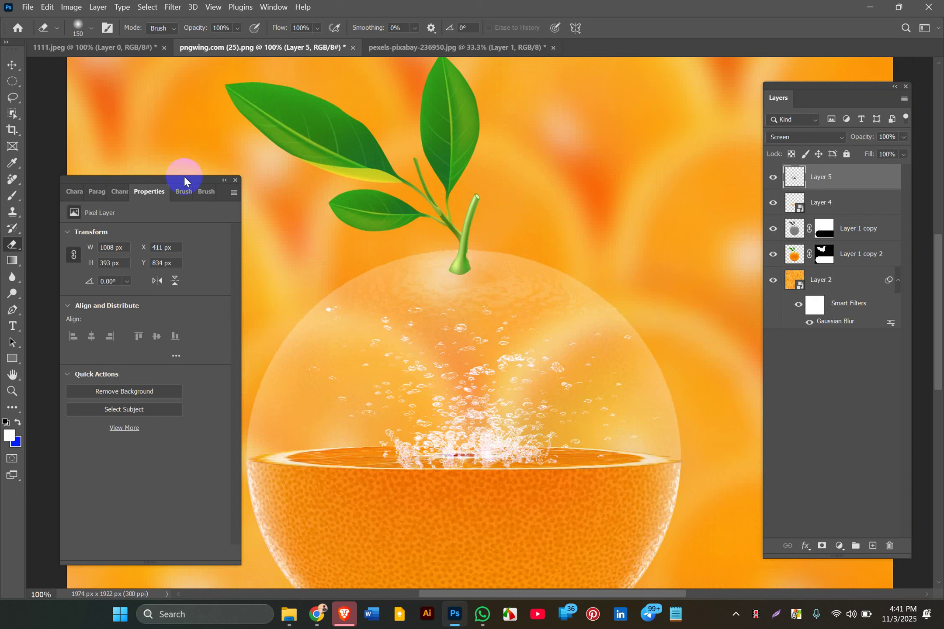
pyautogui.click(12, 70)
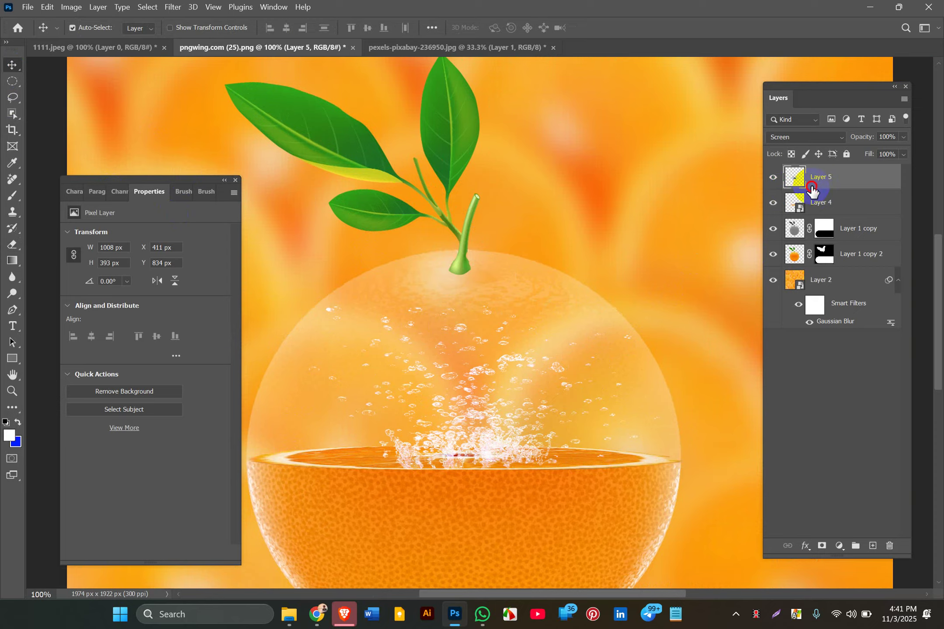
pyautogui.click(811, 245)
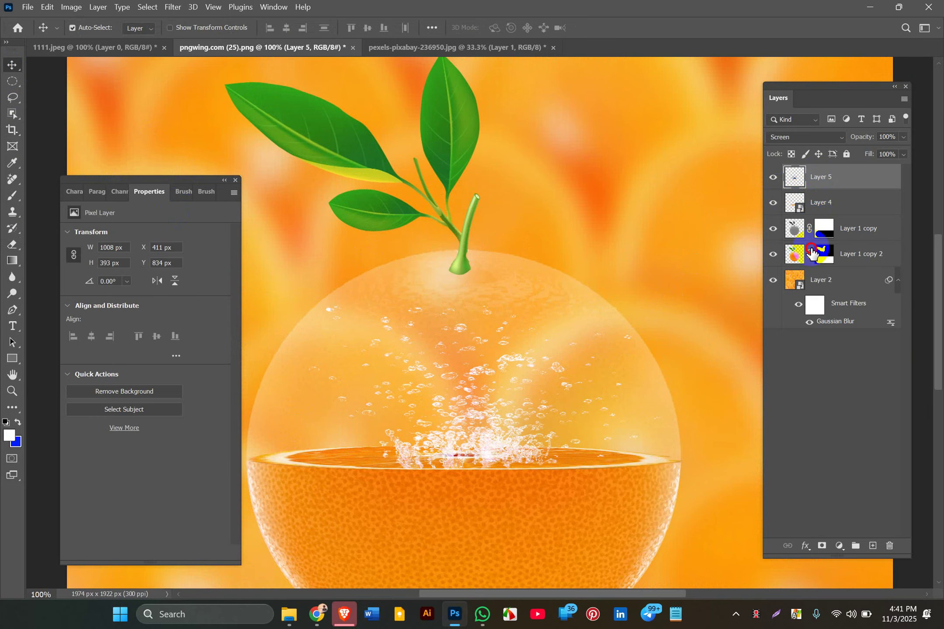
pyautogui.doubleClick(824, 181)
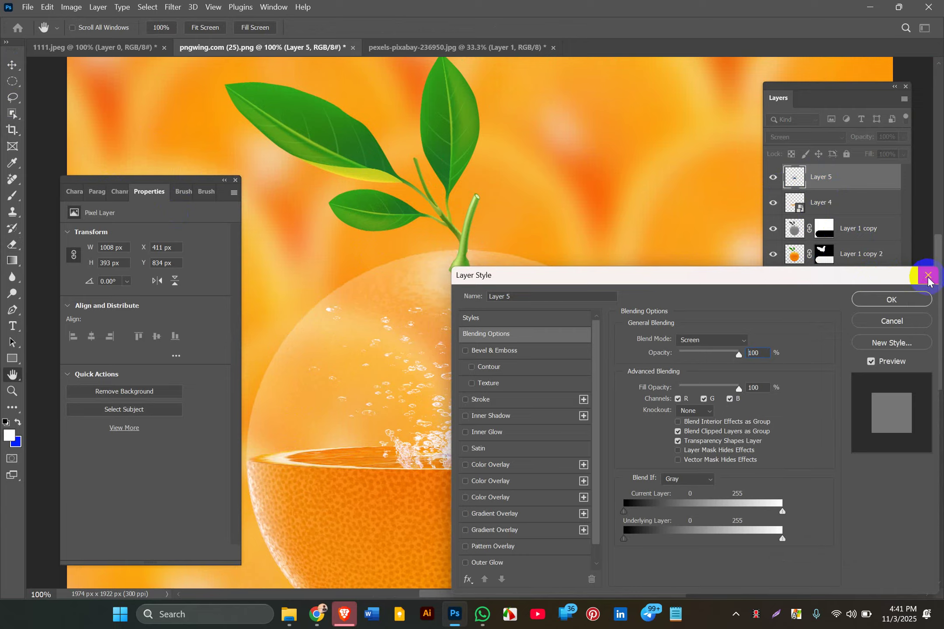
pyautogui.click(928, 275)
pyautogui.moveTo(814, 179); pyautogui.dragTo(812, 214)
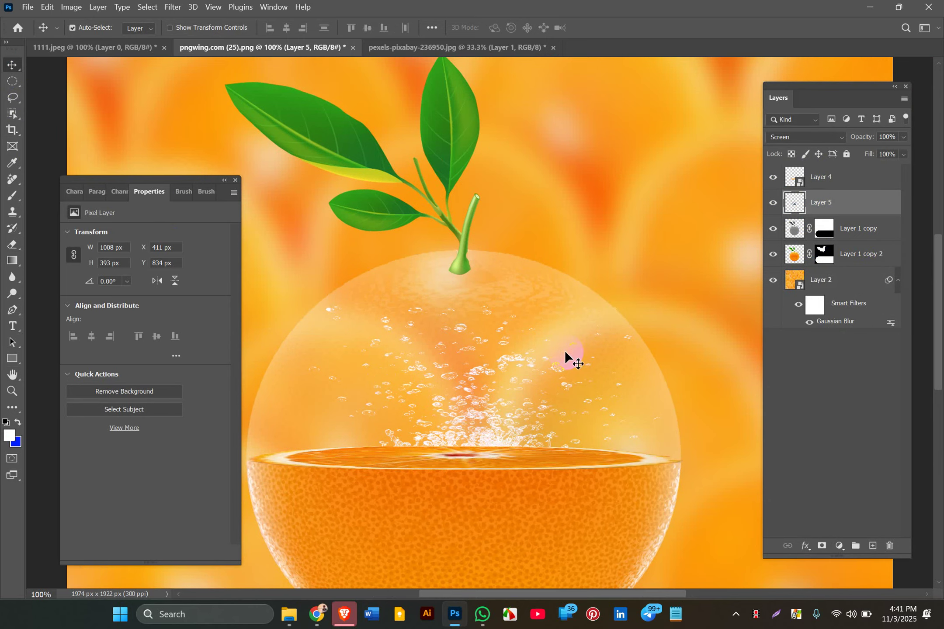
pyautogui.moveTo(459, 419); pyautogui.dragTo(444, 449)
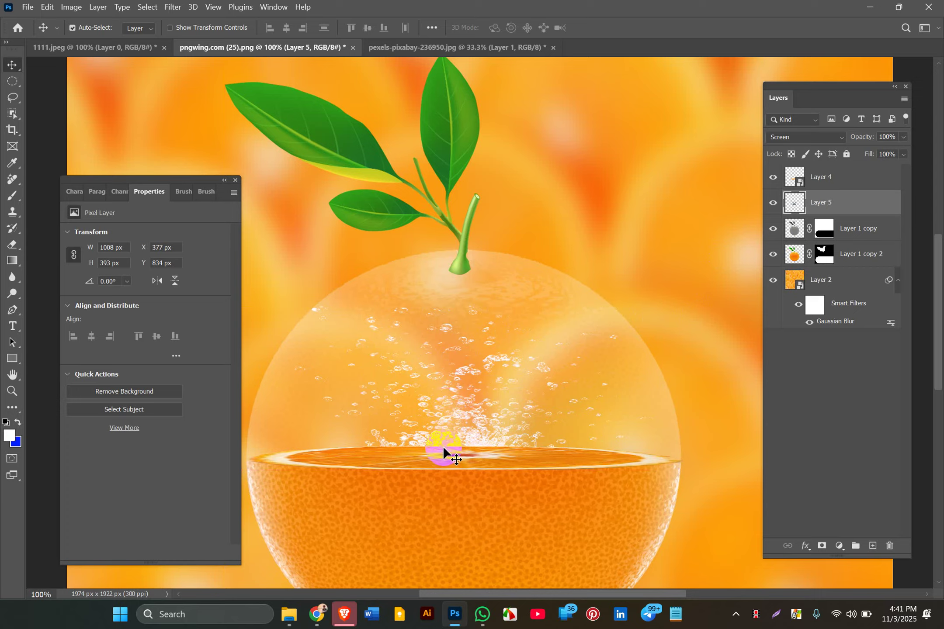
# Add a layer mask to the cut surface on Layer 4 and invert it to hide the slice.
pyautogui.click(458, 461)
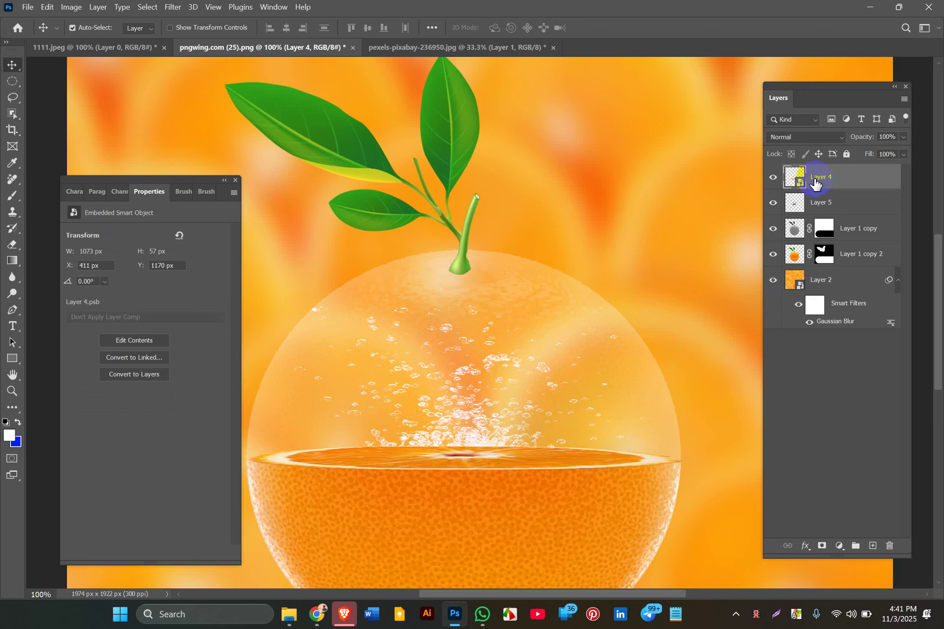
pyautogui.click(824, 546)
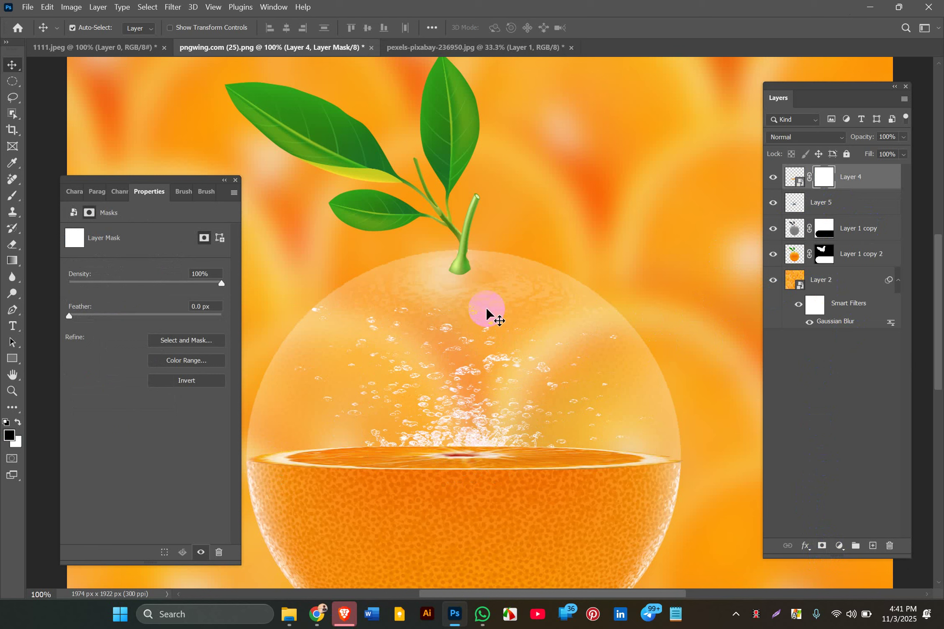
pyautogui.press('ctrl')
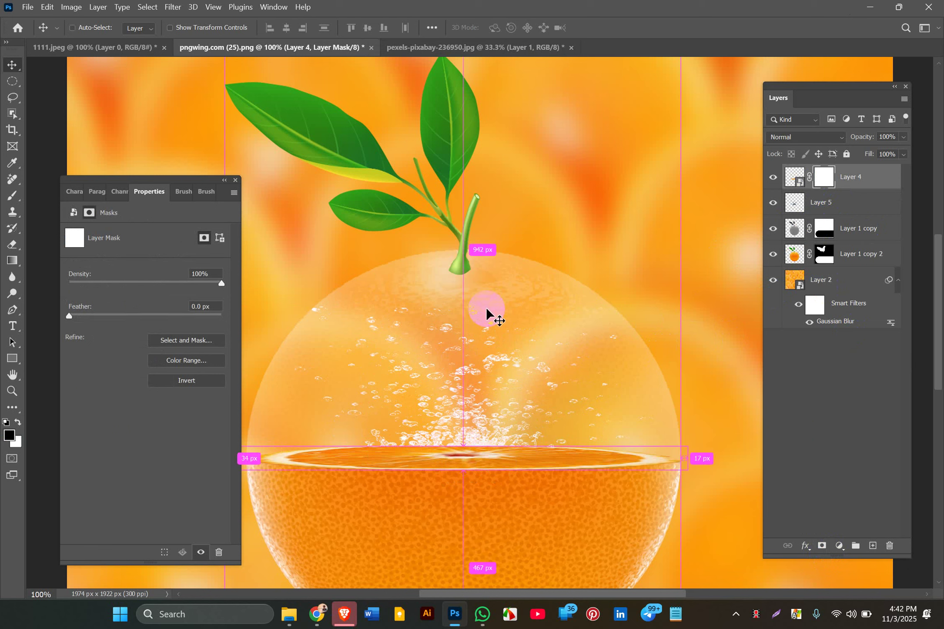
pyautogui.hotkey('ctrl', 'i')
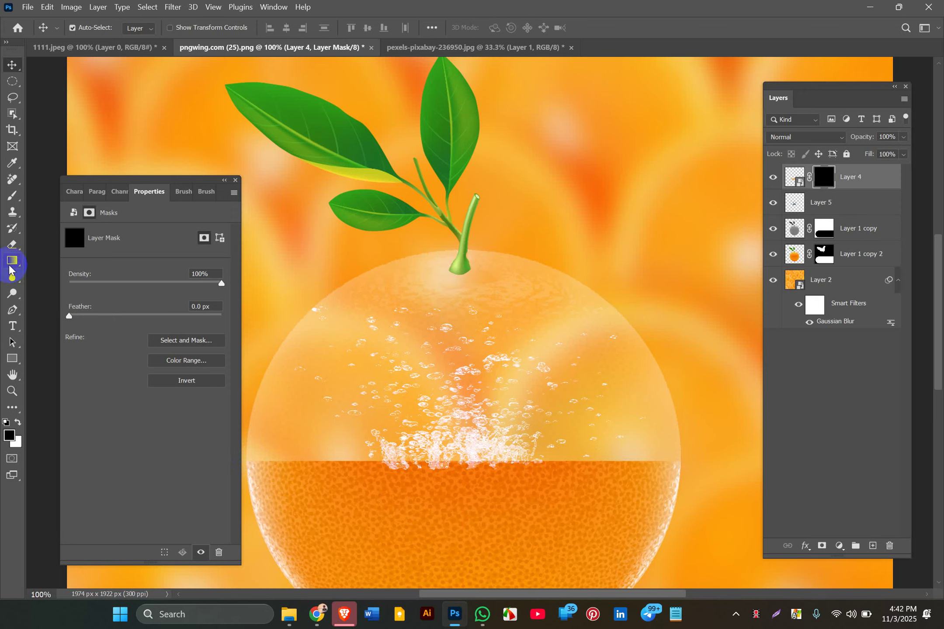
# Try painting the slice back in white on Layer 4's mask with a 125 px brush, and undo back to the unmasked layer.
pyautogui.click(12, 195)
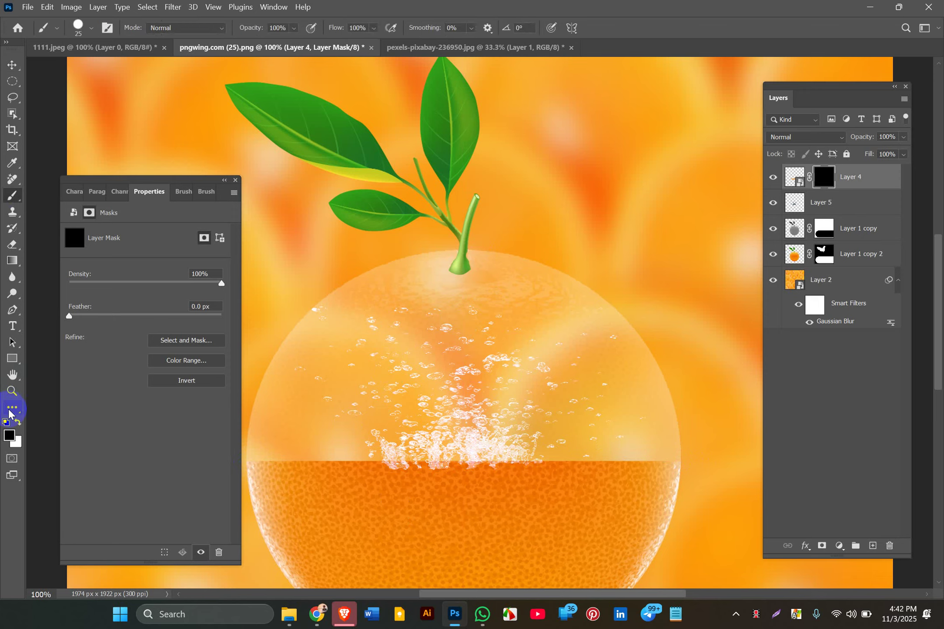
pyautogui.moveTo(318, 435)
pyautogui.mouseDown()
pyautogui.moveTo(311, 462)
pyautogui.moveTo(311, 432)
pyautogui.moveTo(326, 455)
pyautogui.mouseUp()
pyautogui.click(19, 423)
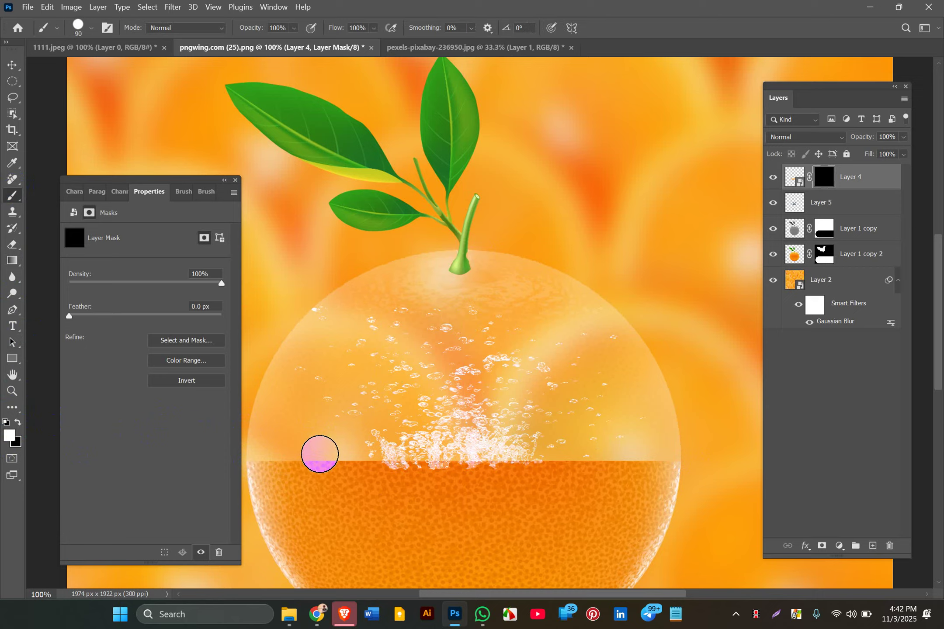
pyautogui.moveTo(319, 455)
pyautogui.mouseDown()
pyautogui.moveTo(330, 472)
pyautogui.moveTo(481, 487)
pyautogui.moveTo(612, 467)
pyautogui.moveTo(685, 468)
pyautogui.moveTo(554, 448)
pyautogui.moveTo(609, 603)
pyautogui.mouseUp()
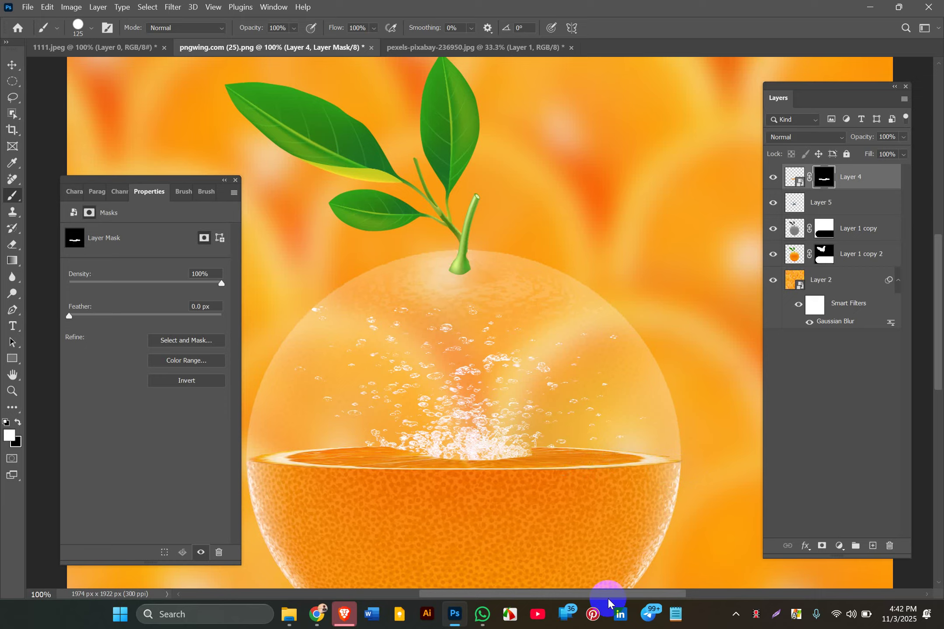
pyautogui.hotkey('ctrl', 'z')
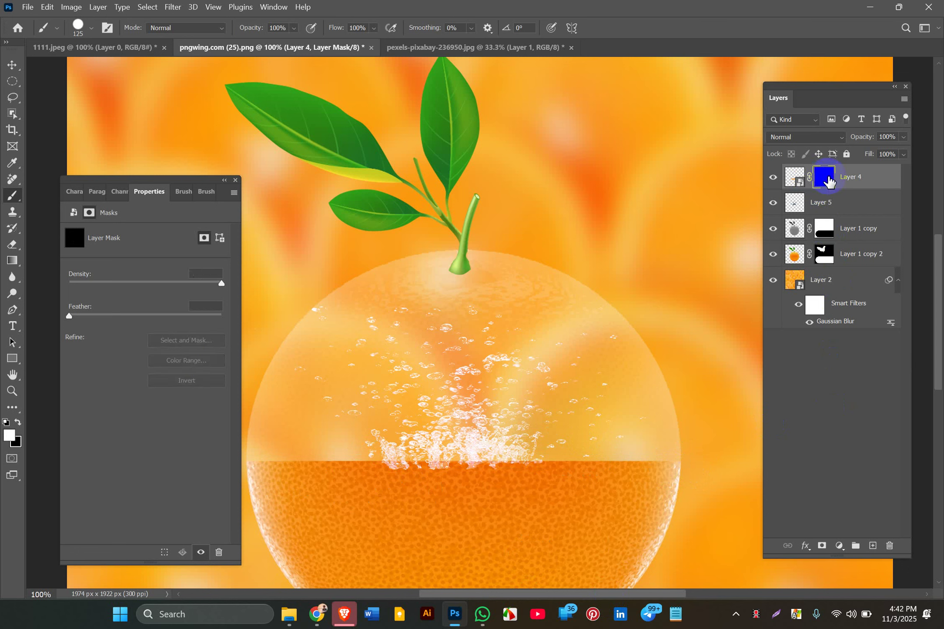
pyautogui.hotkey('ctrl', 'z')
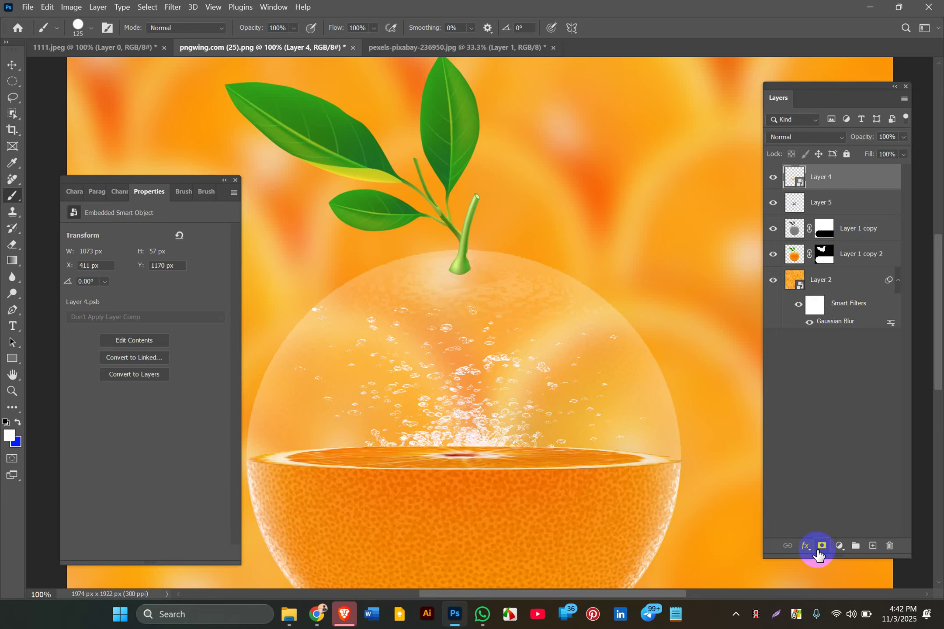
# Add a fresh layer mask to Layer 4 and invert it to solid black.
pyautogui.click(809, 174)
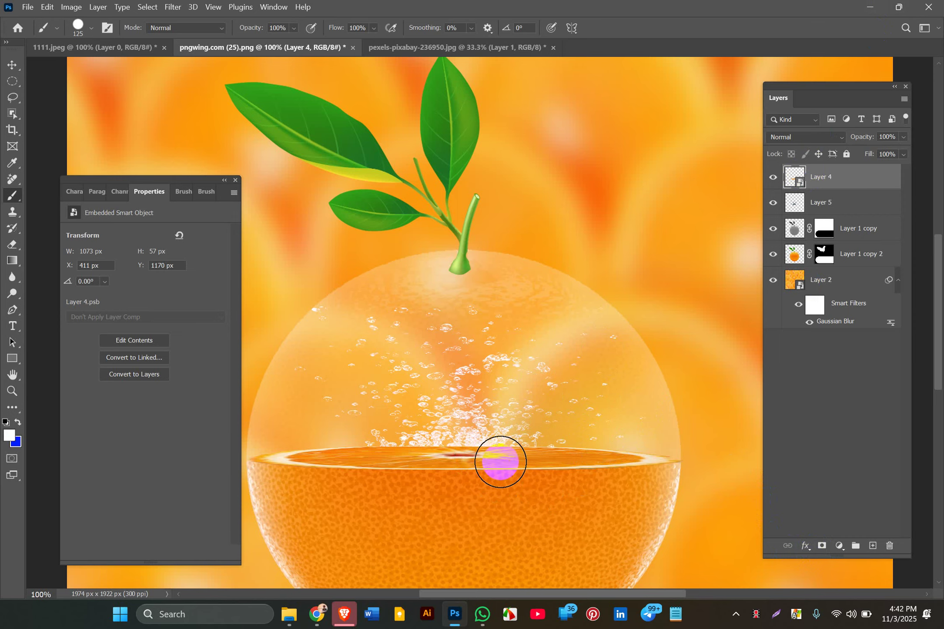
pyautogui.click(822, 547)
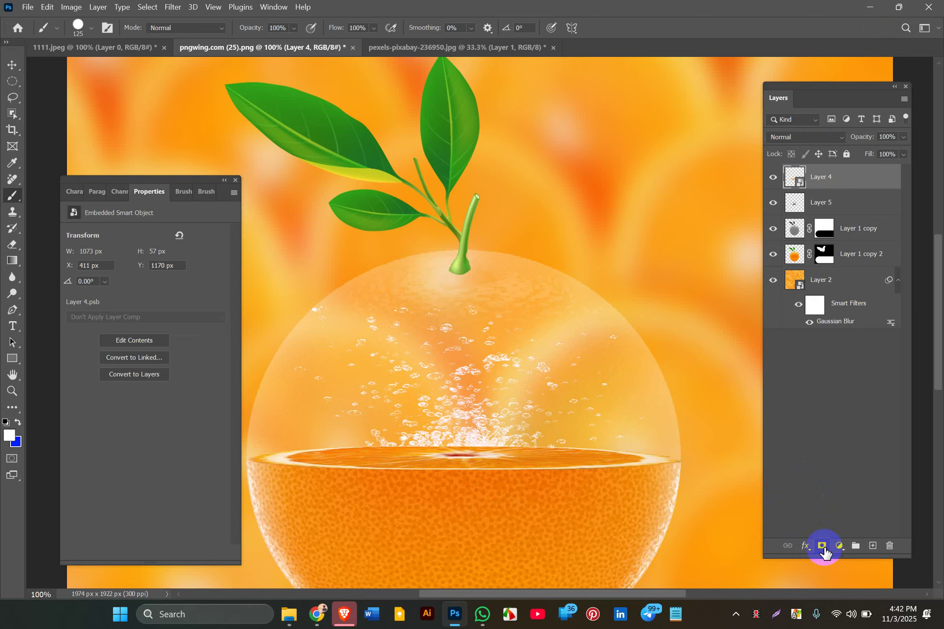
pyautogui.click(819, 172)
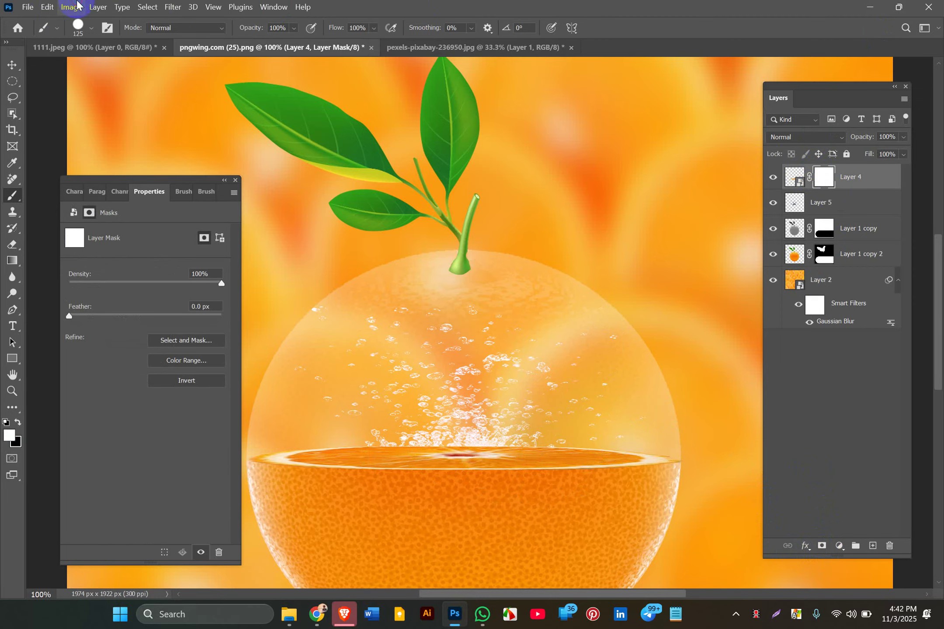
pyautogui.click(98, 7)
pyautogui.moveTo(71, 6)
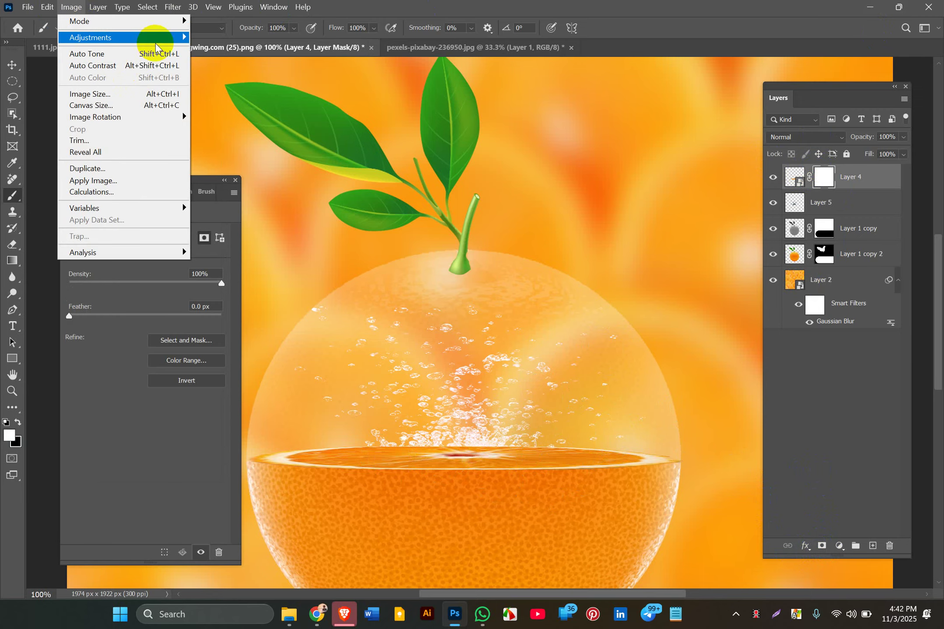
pyautogui.moveTo(170, 38)
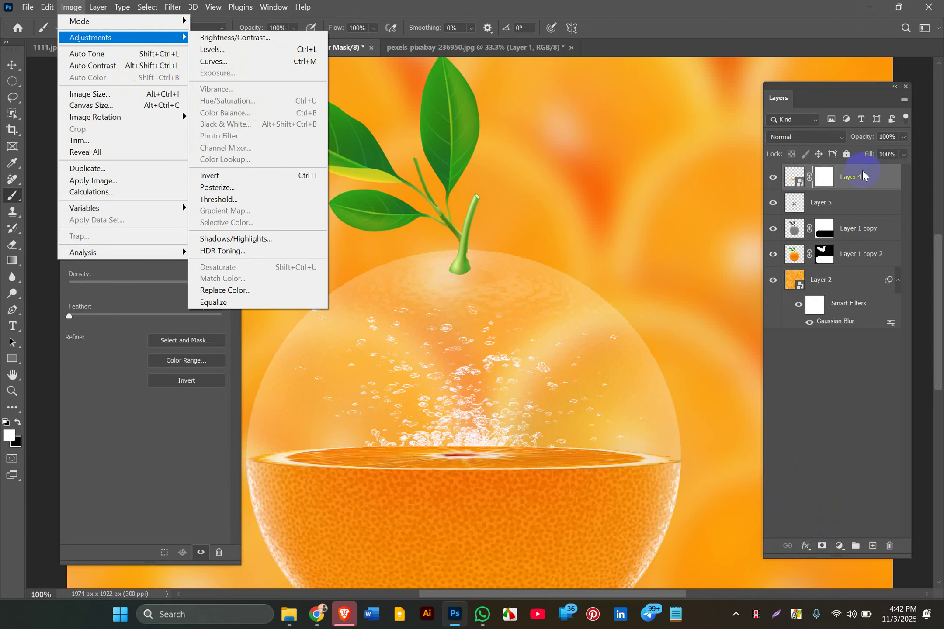
pyautogui.click(827, 179)
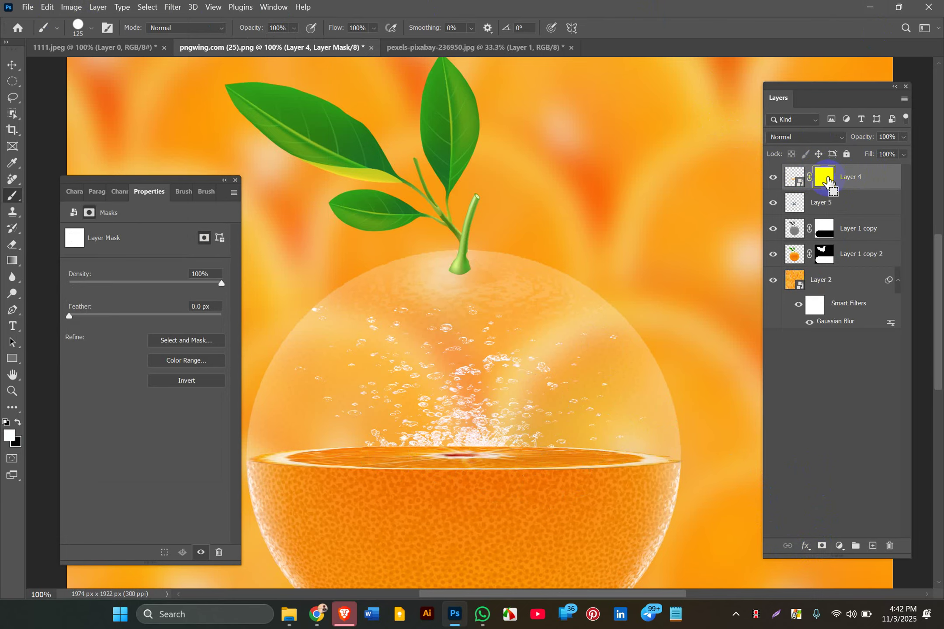
pyautogui.hotkey('ctrl', 'i')
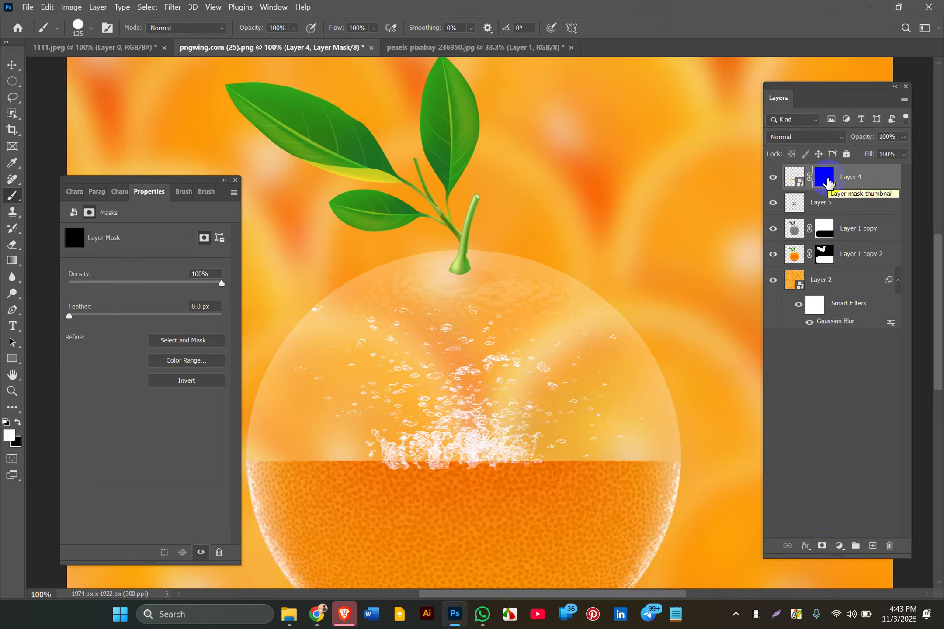
# Paint the cut surface back in along the orange's rim in white on Layer 4's mask with a 35 px brush.
pyautogui.click(9, 435)
pyautogui.press('d')
pyautogui.moveTo(253, 436)
pyautogui.mouseDown()
pyautogui.moveTo(274, 465)
pyautogui.moveTo(266, 452)
pyautogui.moveTo(344, 465)
pyautogui.moveTo(306, 487)
pyautogui.moveTo(318, 429)
pyautogui.moveTo(338, 515)
pyautogui.moveTo(280, 473)
pyautogui.moveTo(375, 466)
pyautogui.moveTo(258, 495)
pyautogui.moveTo(248, 422)
pyautogui.moveTo(307, 464)
pyautogui.moveTo(253, 459)
pyautogui.moveTo(361, 462)
pyautogui.moveTo(427, 488)
pyautogui.moveTo(395, 484)
pyautogui.moveTo(502, 484)
pyautogui.moveTo(664, 447)
pyautogui.moveTo(730, 459)
pyautogui.moveTo(554, 456)
pyautogui.moveTo(457, 478)
pyautogui.mouseUp()
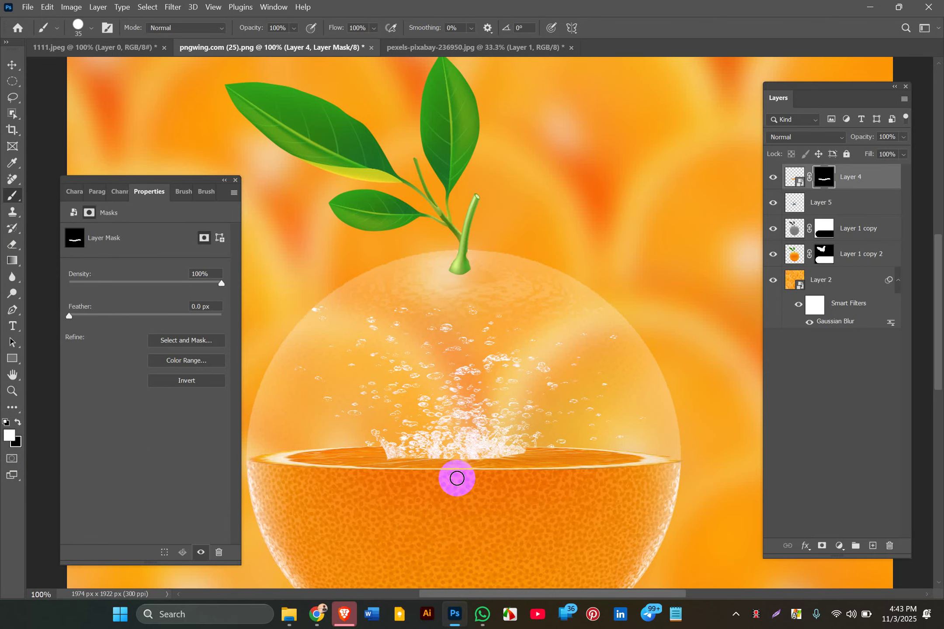
# Touch up Layer 4's mask along the splash's lower edge with a white 10 px brush and undo the last stroke.
pyautogui.scroll(5, 457, 478)
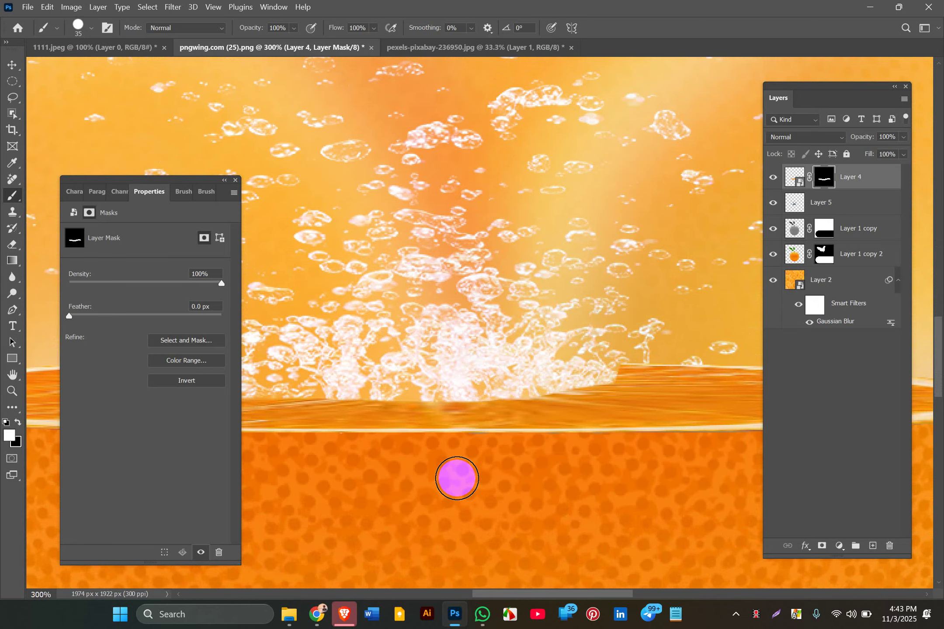
pyautogui.scroll(3, 457, 479)
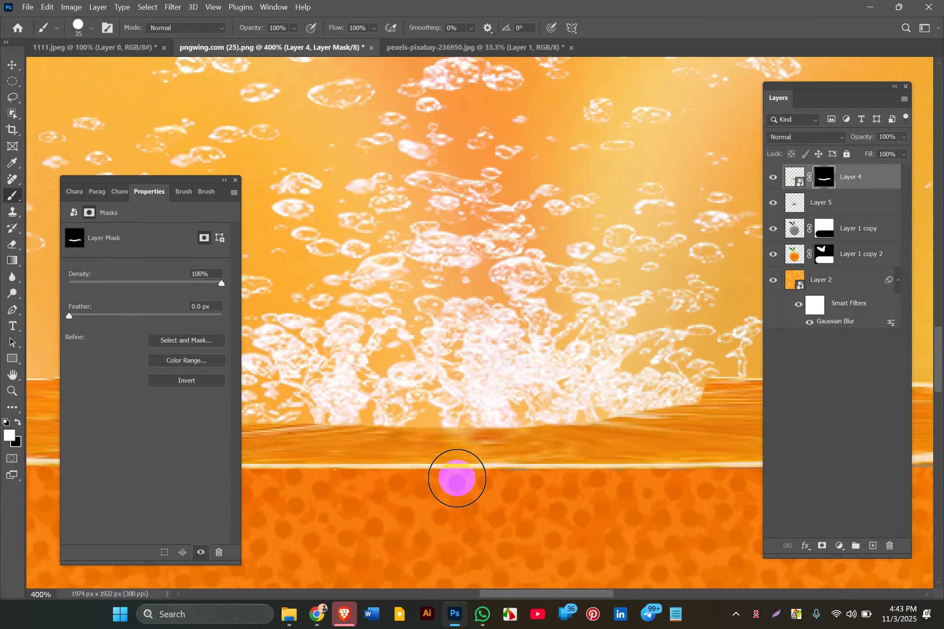
pyautogui.press('[')
pyautogui.press('[')
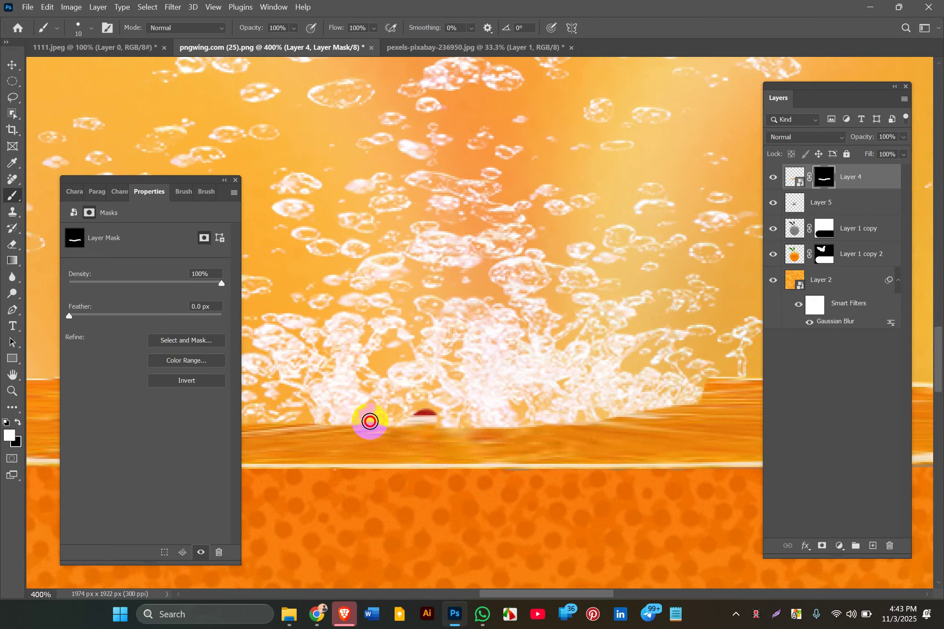
pyautogui.hscroll(3, 314, 444)
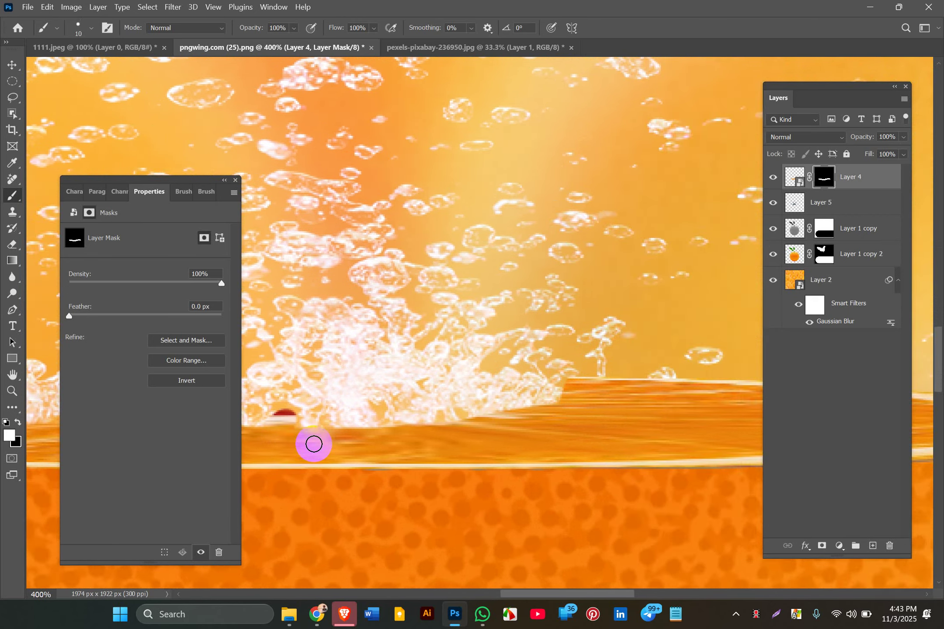
pyautogui.hscroll(-4, 314, 444)
pyautogui.hscroll(-3, 314, 444)
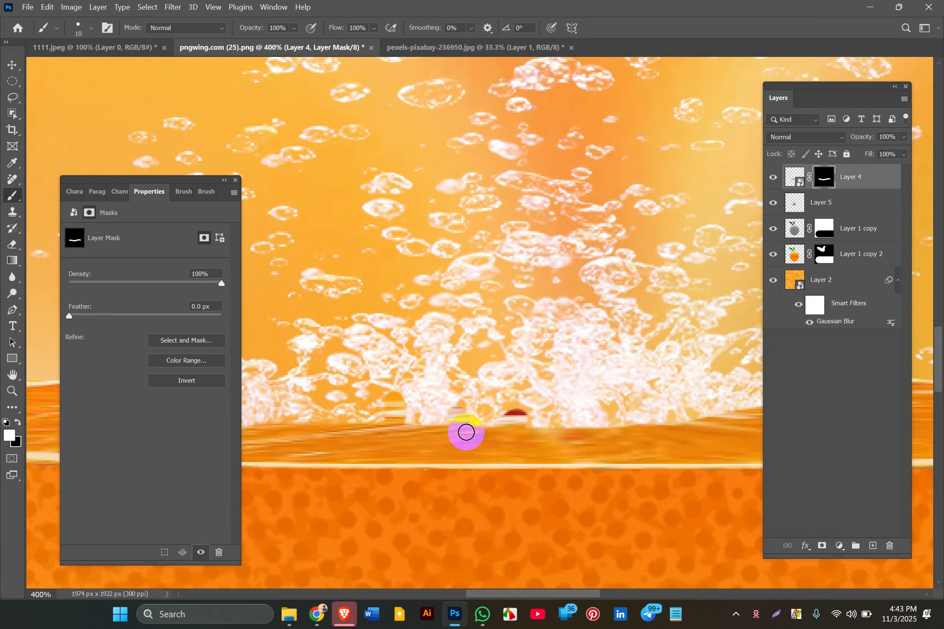
pyautogui.hotkey('ctrl', 'z')
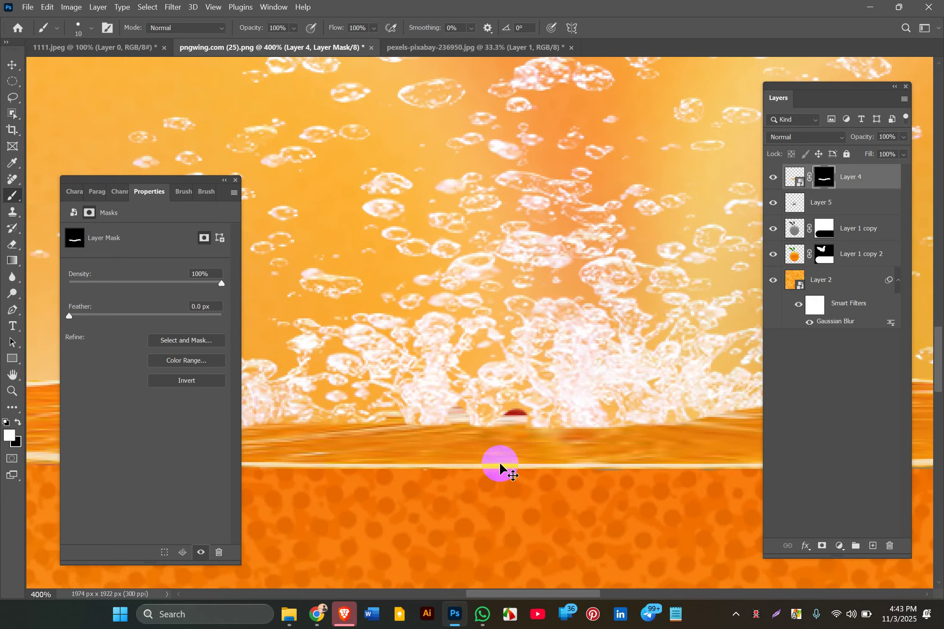
# Lower the opacity of the splash on Layer 5 to 60%.
pyautogui.hotkey('ctrl', '-')
pyautogui.hotkey('ctrl', '-')
pyautogui.hotkey('ctrl', '-')
pyautogui.hotkey('ctrl', '-')
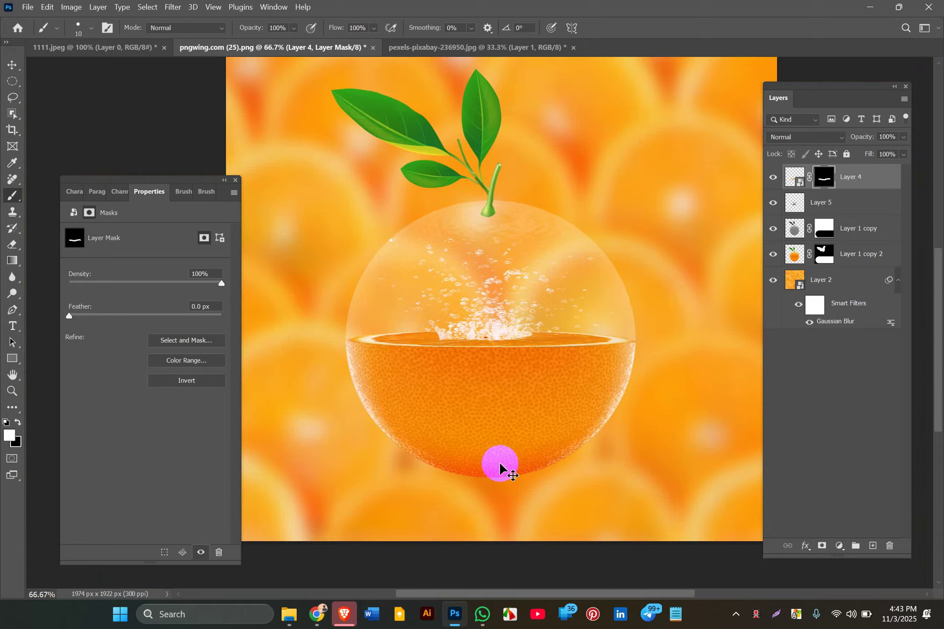
pyautogui.hotkey('ctrl', '+')
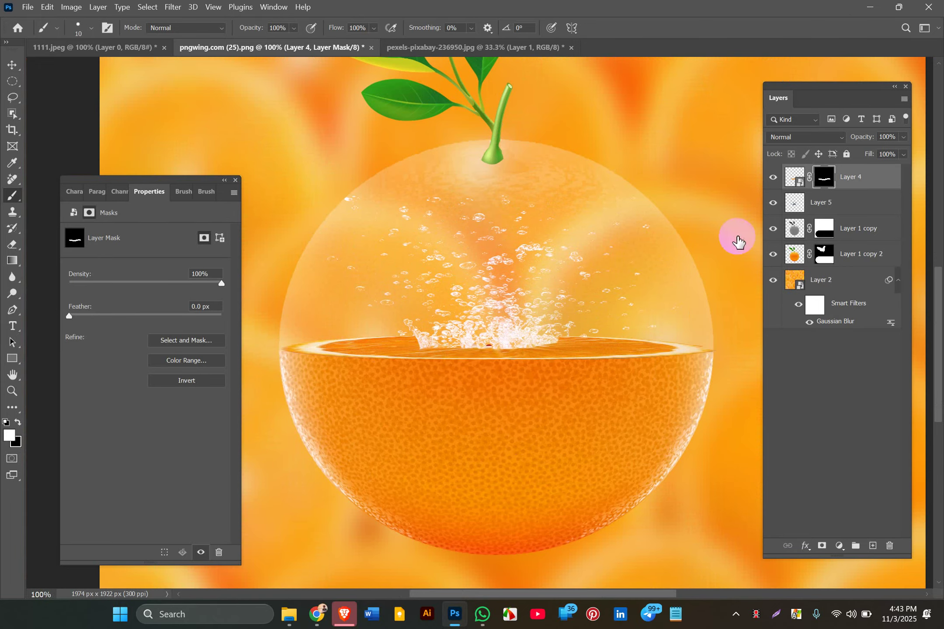
pyautogui.click(810, 208)
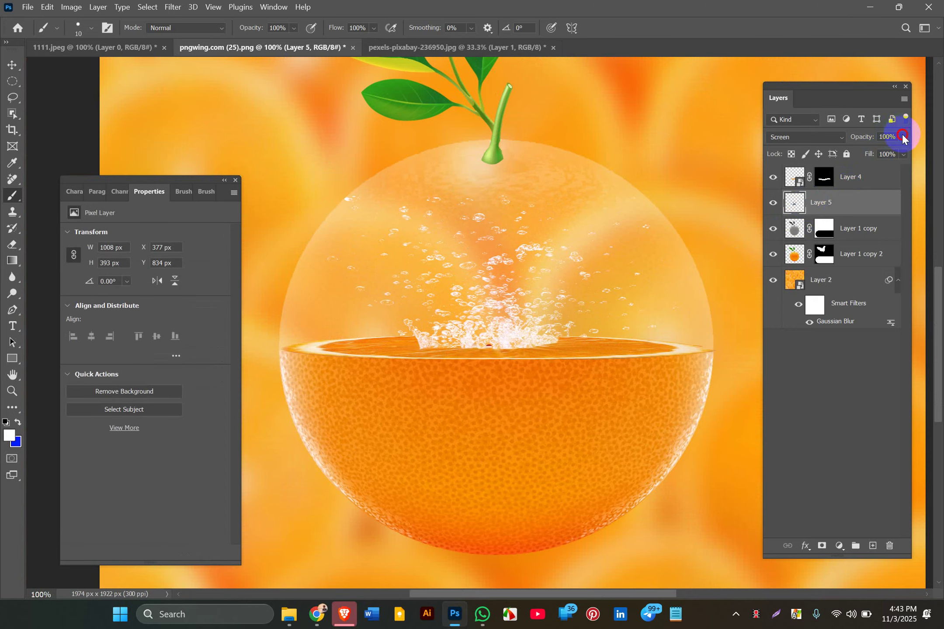
pyautogui.moveTo(893, 148); pyautogui.dragTo(879, 151)
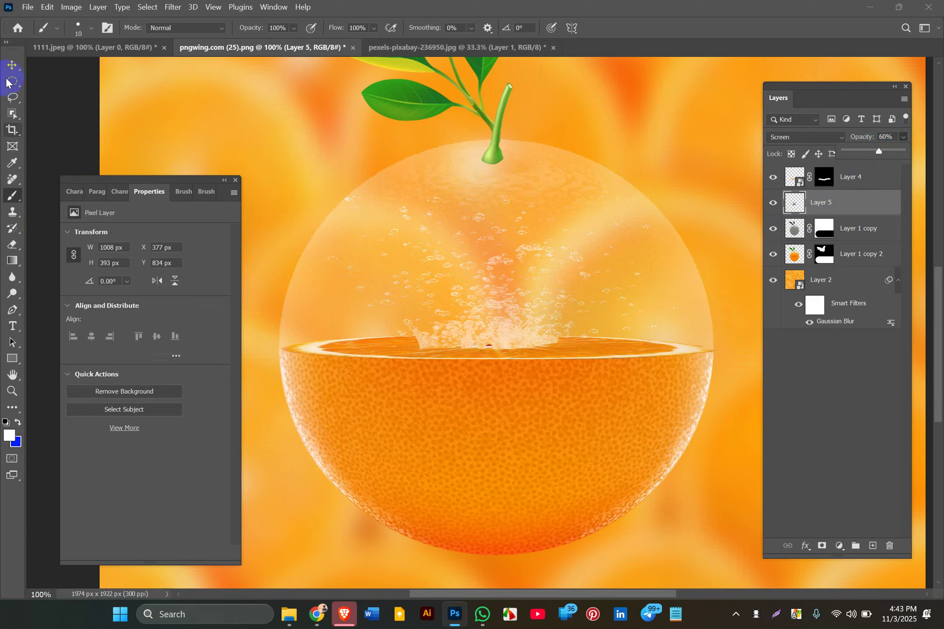
# Bring the cartoon fish from 1111.jpeg into the orange composition, placing it over the splash above the cut surface.
pyautogui.click(12, 64)
pyautogui.click(121, 129)
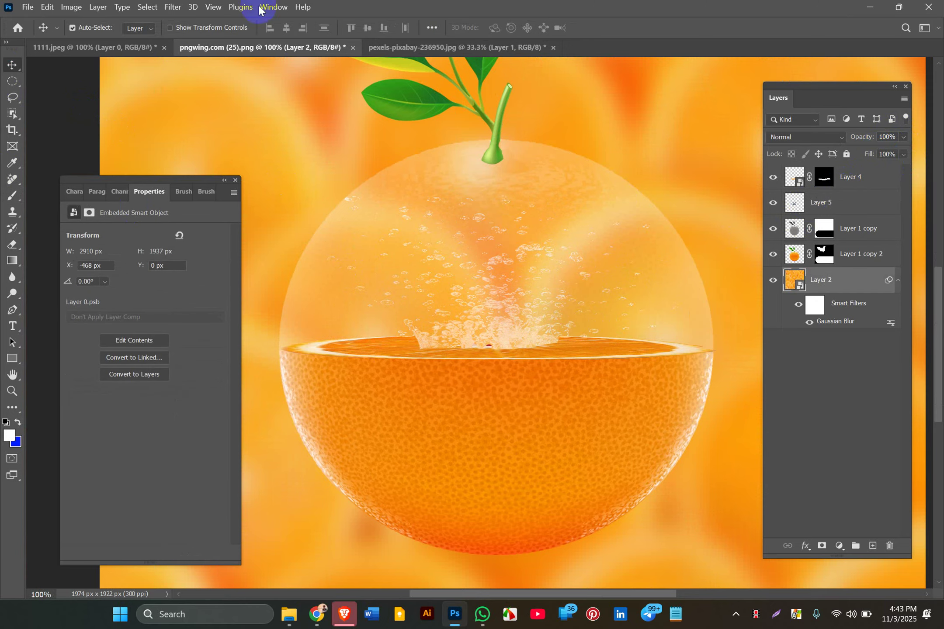
pyautogui.click(117, 47)
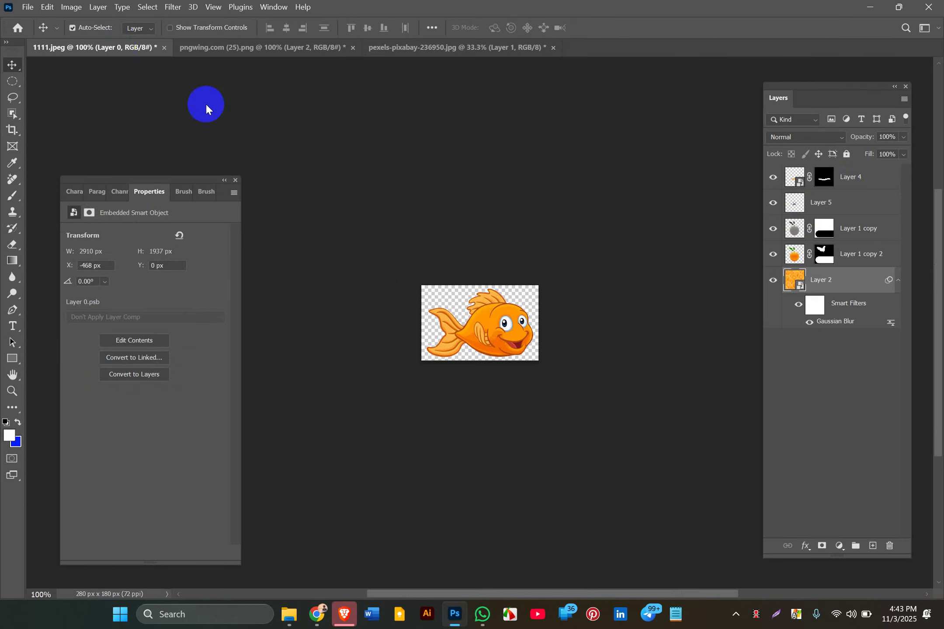
pyautogui.click(487, 306)
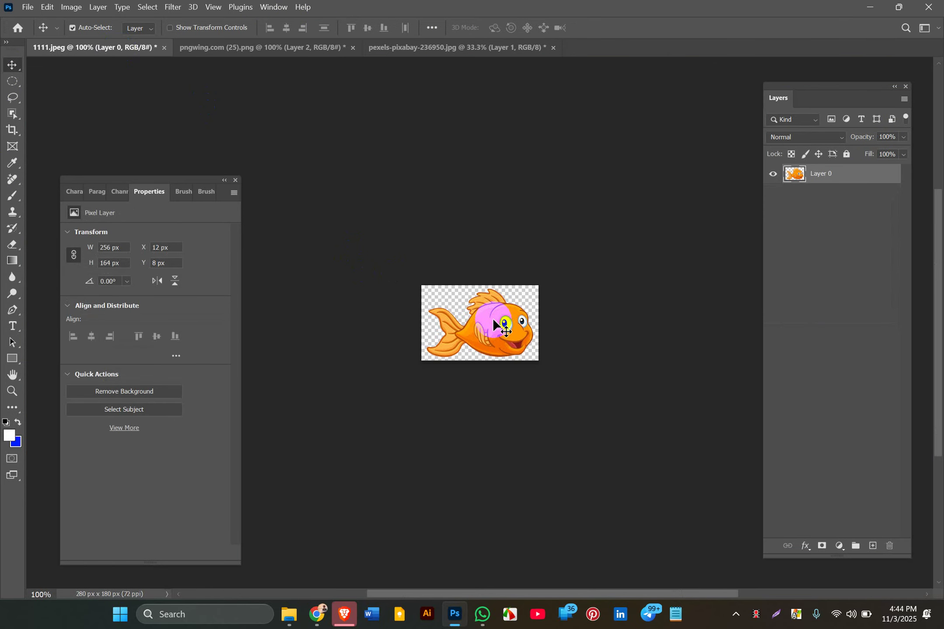
pyautogui.moveTo(492, 318)
pyautogui.mouseDown()
pyautogui.moveTo(318, 87)
pyautogui.moveTo(303, 46)
pyautogui.moveTo(504, 313)
pyautogui.mouseUp()
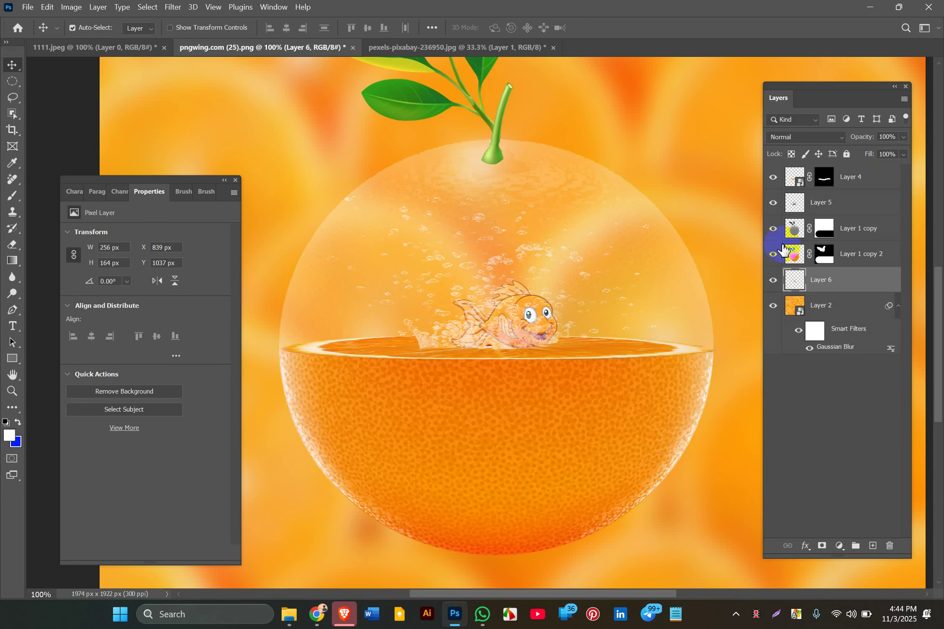
# Move the fish's Layer 6 directly below Layer 5 and convert it to a smart object.
pyautogui.moveTo(816, 282); pyautogui.dragTo(813, 218)
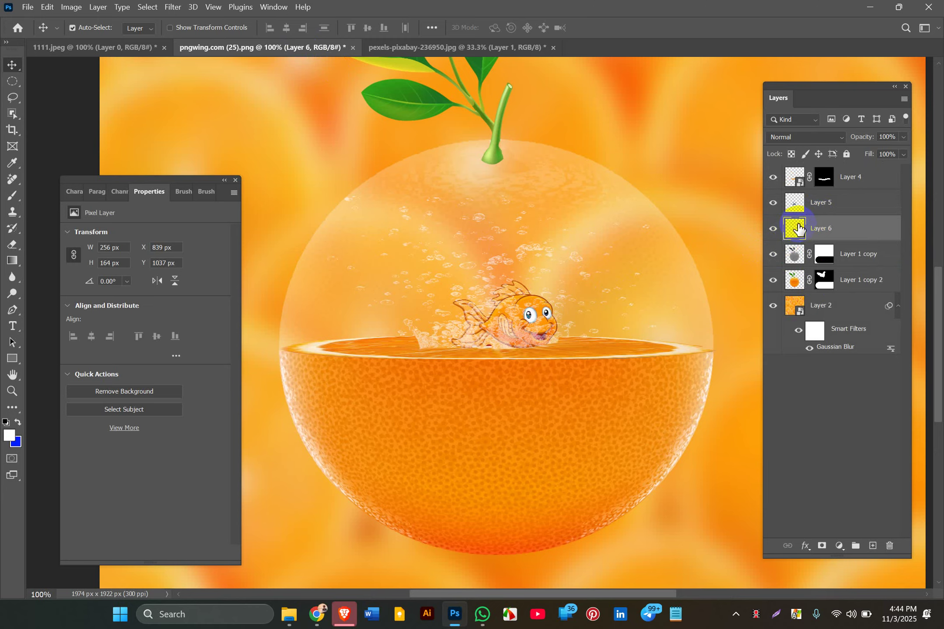
pyautogui.rightClick(819, 230)
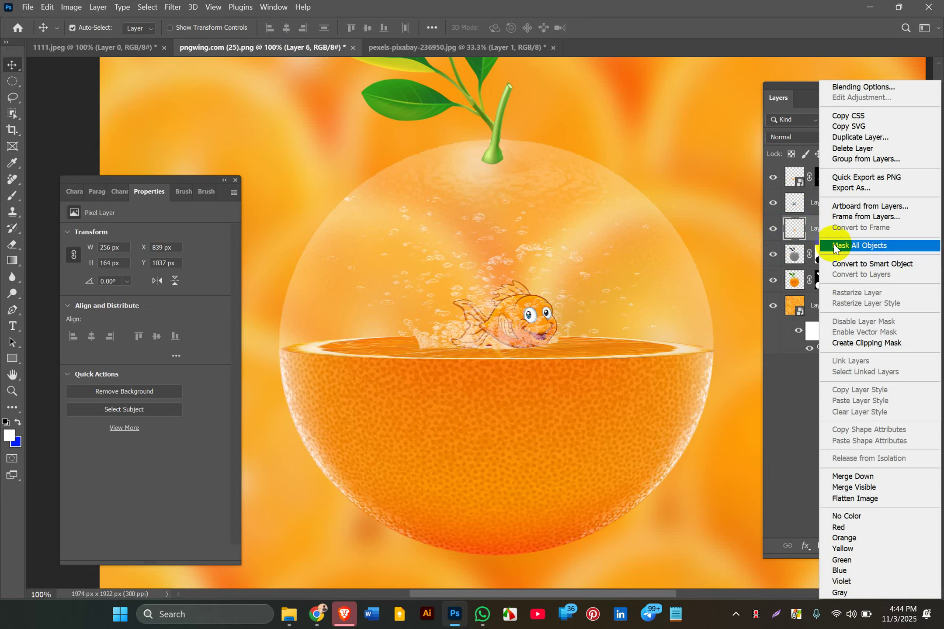
pyautogui.click(848, 264)
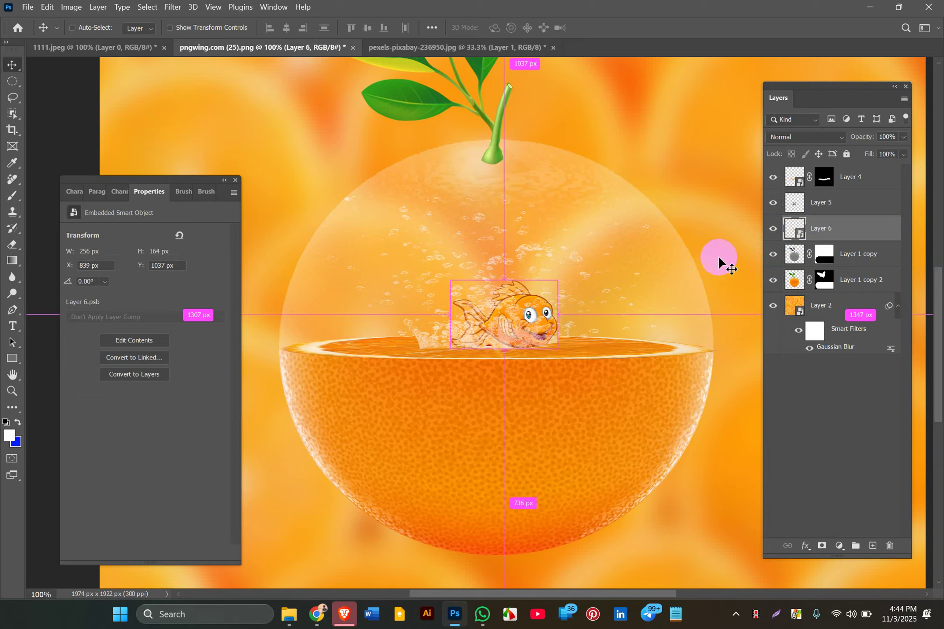
# Scale the fish to about 160.5% and place it above the splash at about X 717 px, Y 859 px.
pyautogui.hotkey('ctrl', 't')
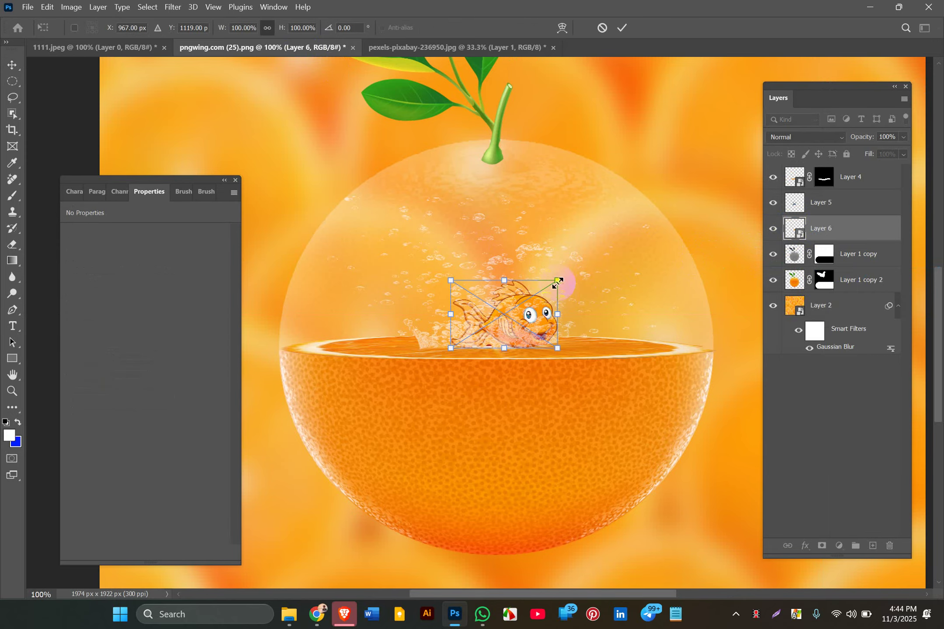
pyautogui.moveTo(557, 280); pyautogui.dragTo(646, 247)
pyautogui.moveTo(590, 294); pyautogui.dragTo(530, 284)
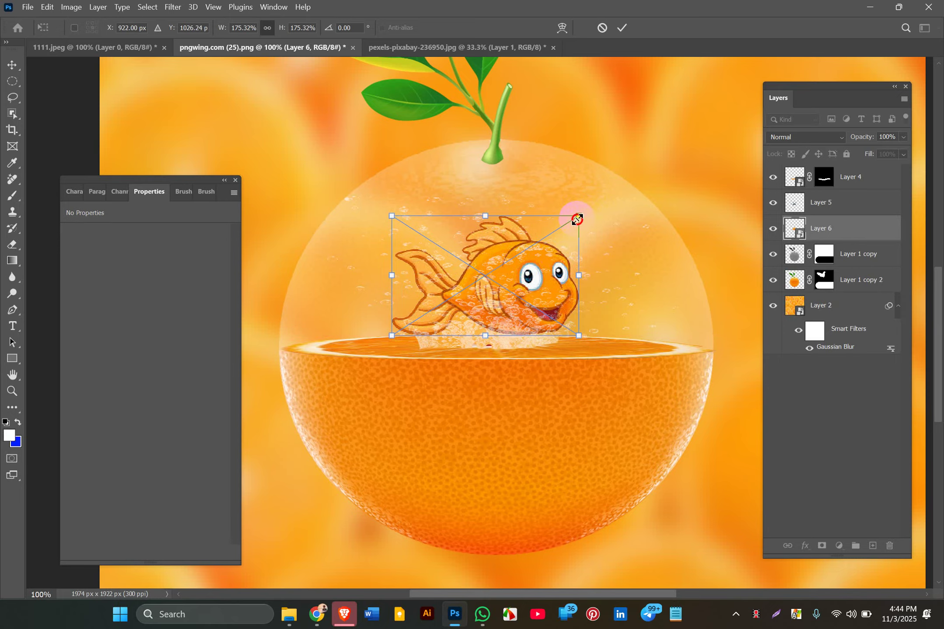
pyautogui.moveTo(577, 216); pyautogui.dragTo(570, 228)
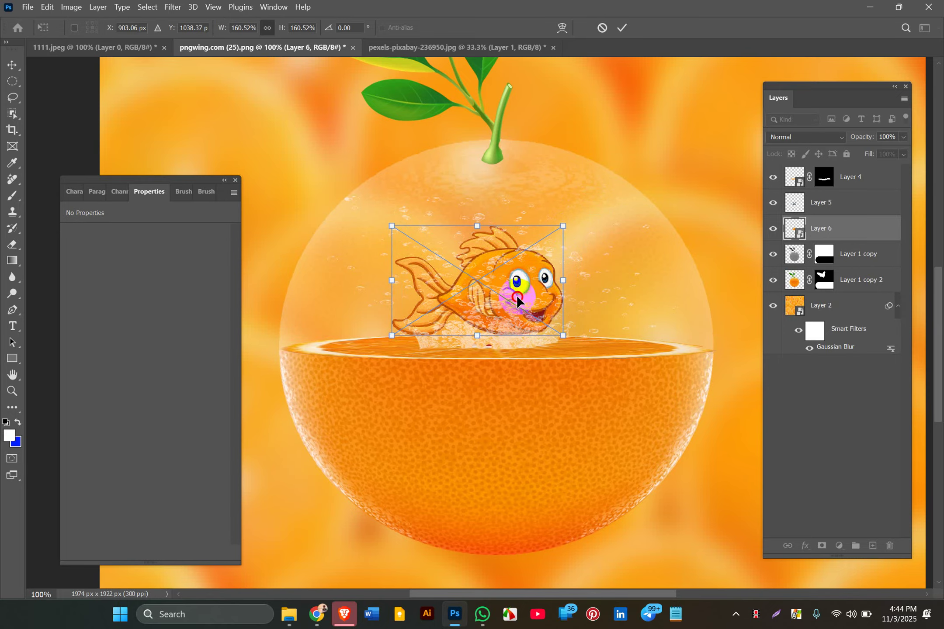
pyautogui.moveTo(516, 295); pyautogui.dragTo(526, 275)
pyautogui.press('Return')
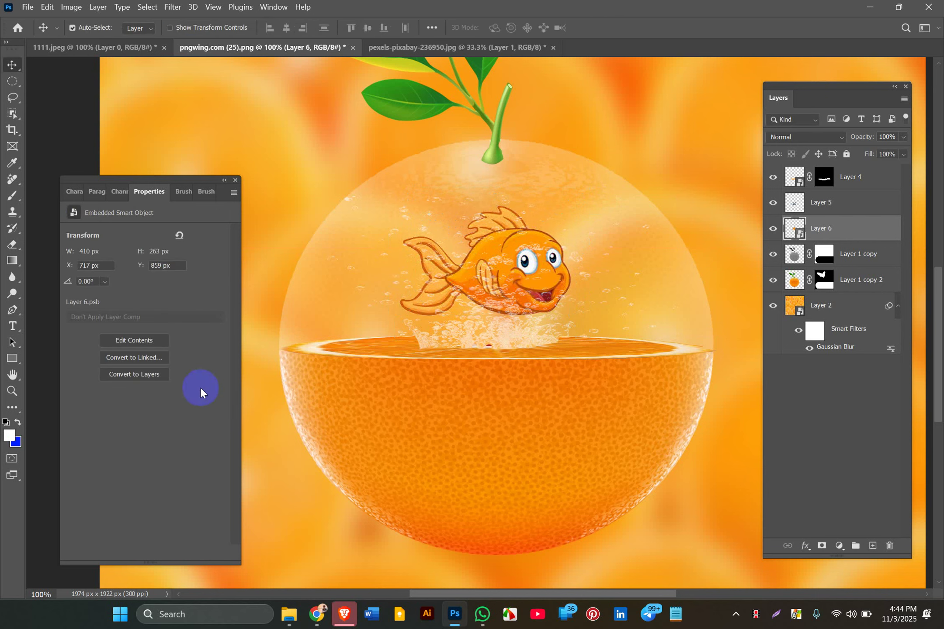
# Flip the fish on Layer 6 horizontally with Free Transform so it faces left.
pyautogui.click(807, 234)
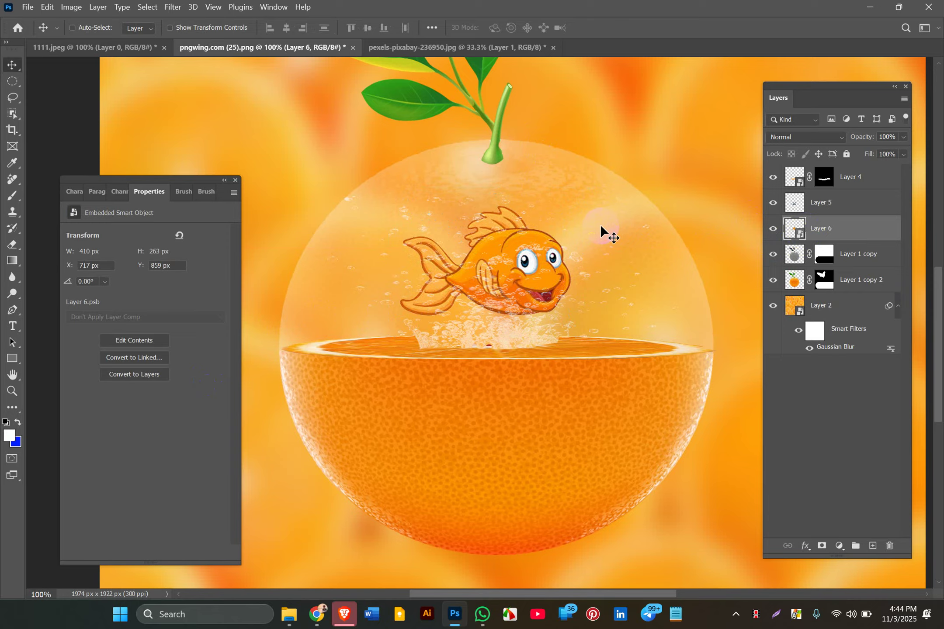
pyautogui.hotkey('ctrl', 't')
pyautogui.rightClick(538, 263)
pyautogui.click(545, 496)
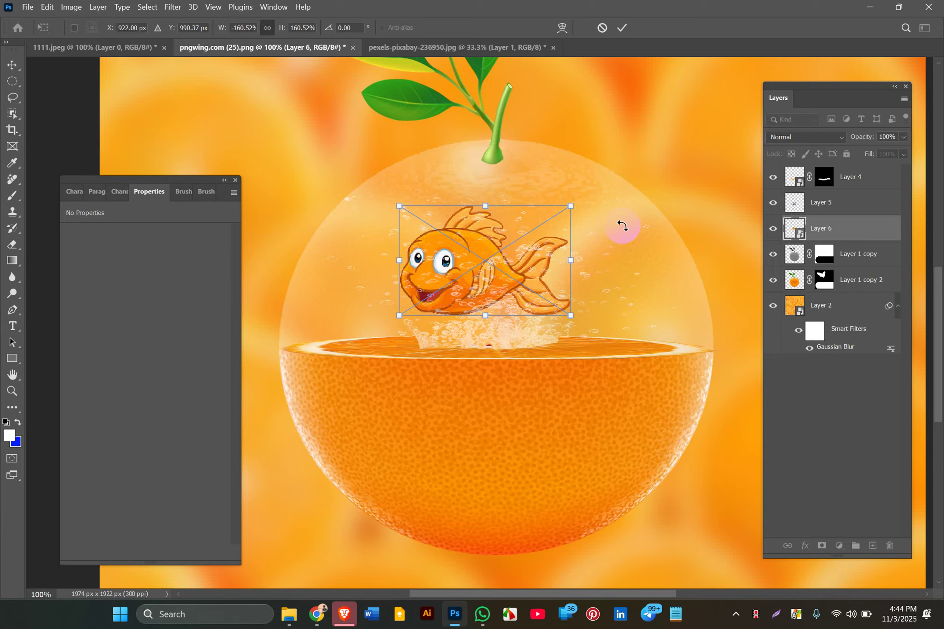
# Try further vertical and horizontal flips on the fish, returning it to the upright, left-facing orientation.
pyautogui.rightClick(495, 251)
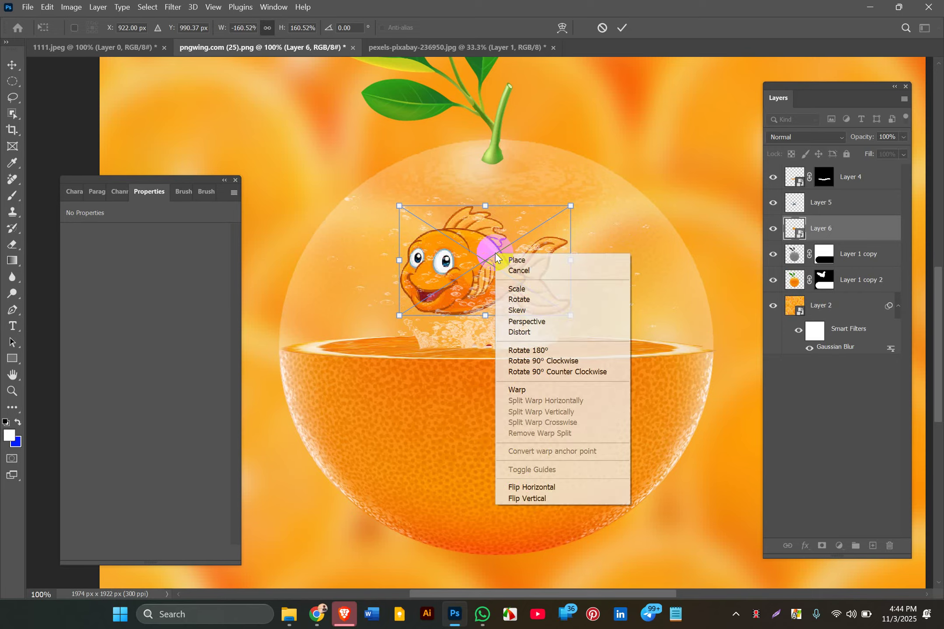
pyautogui.click(515, 502)
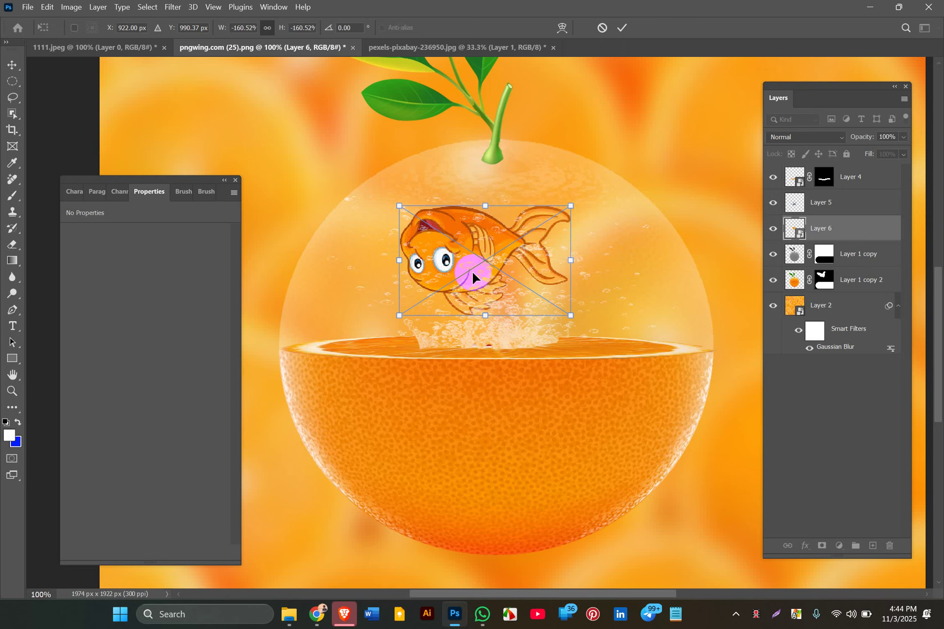
pyautogui.rightClick(480, 280)
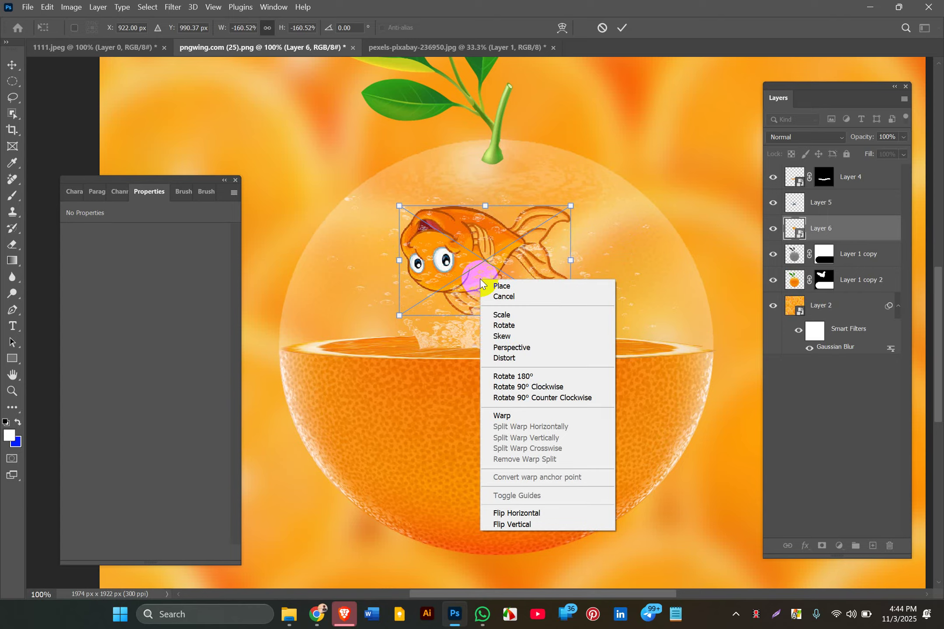
pyautogui.click(508, 512)
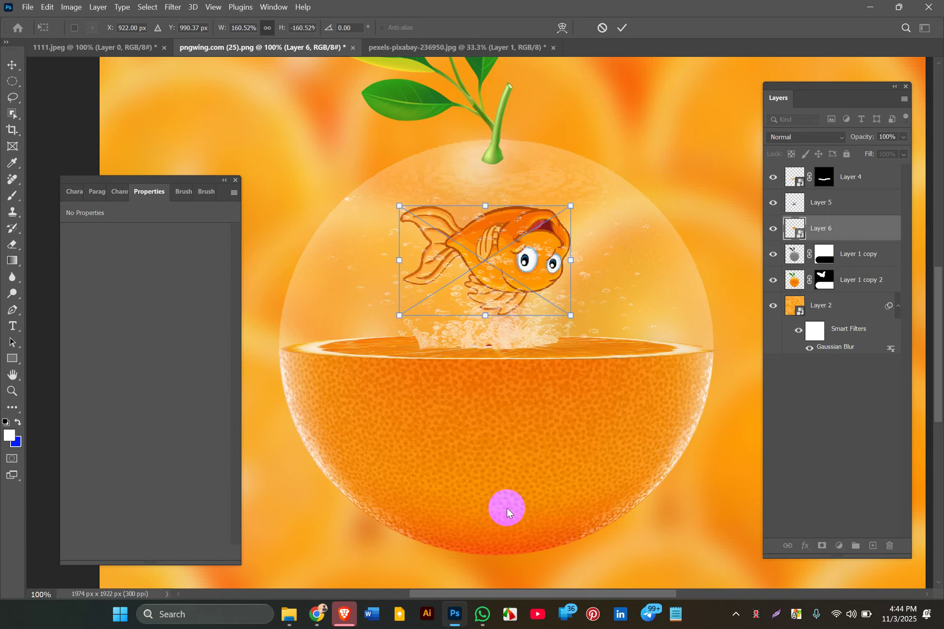
pyautogui.rightClick(492, 263)
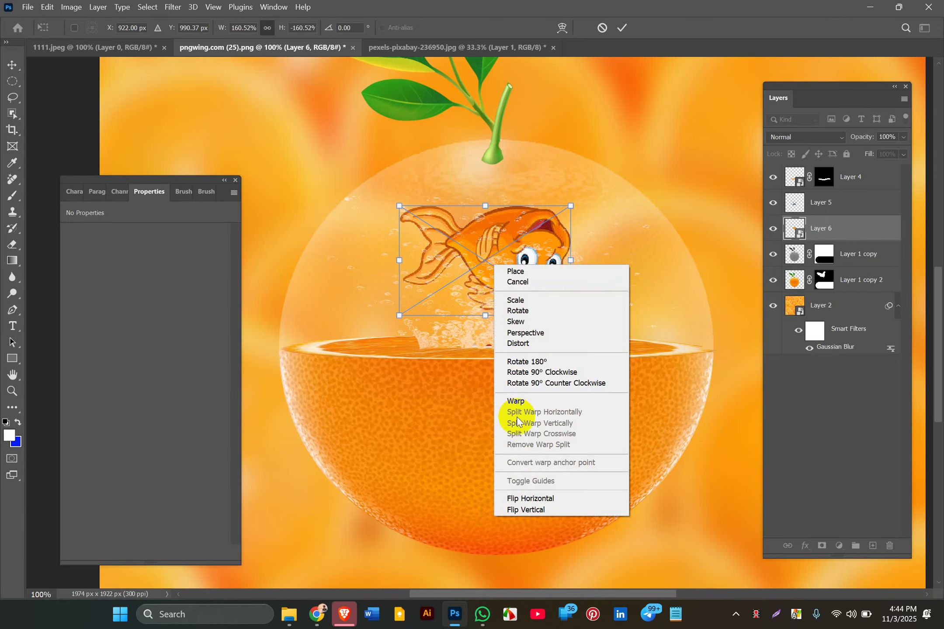
pyautogui.click(525, 511)
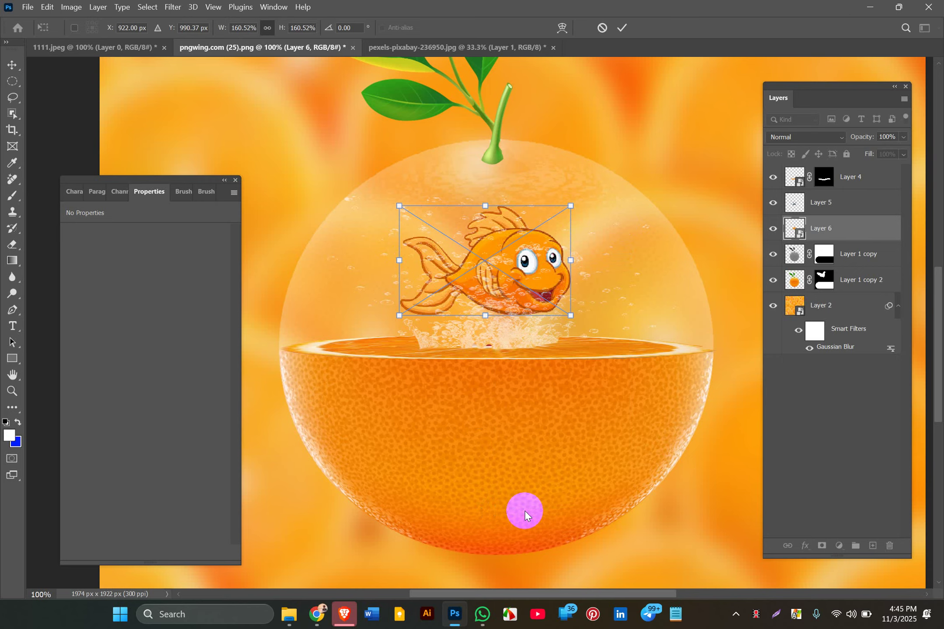
pyautogui.rightClick(503, 255)
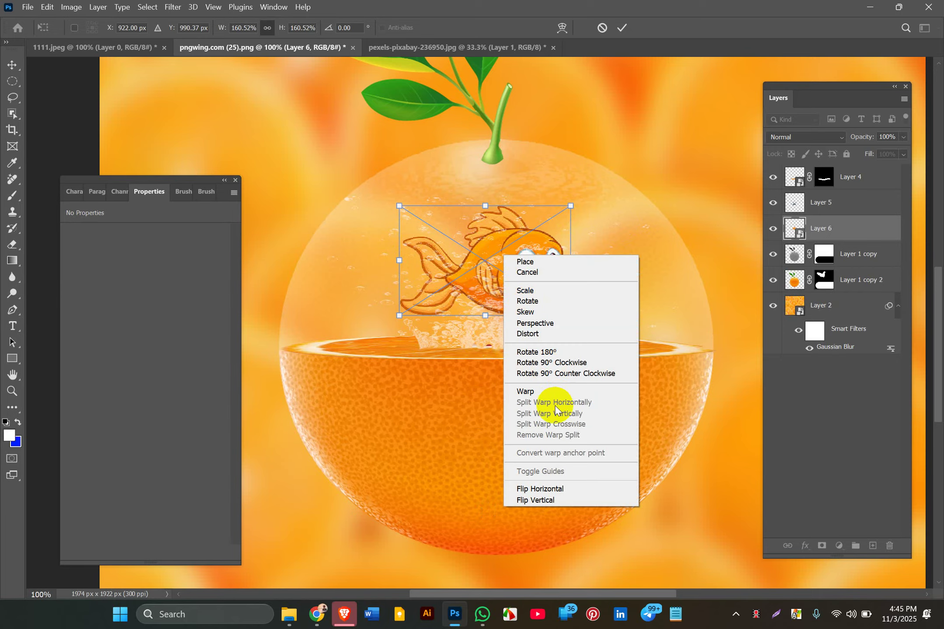
pyautogui.click(520, 490)
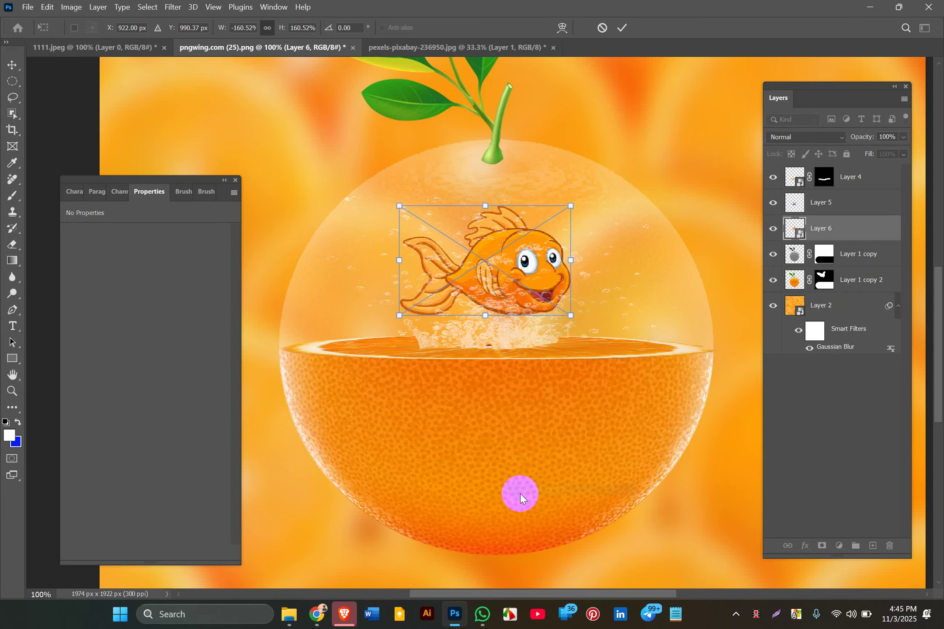
# Apply the fish's transform and nudge it right to X 735 px inside the transparent upper half.
pyautogui.click(13, 65)
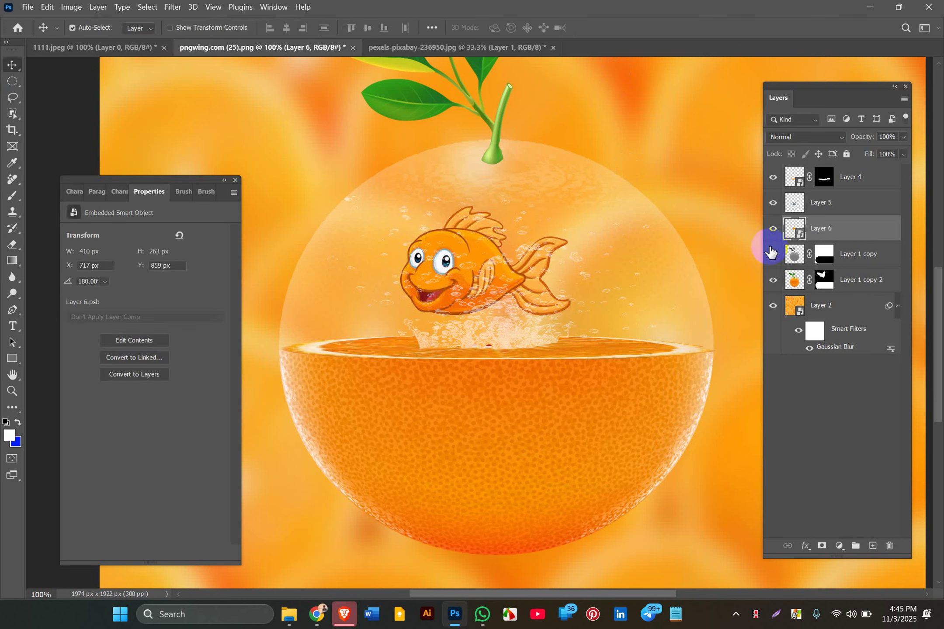
pyautogui.press('Right')
pyautogui.press('Right')
pyautogui.press('Right')
pyautogui.press('Right')
pyautogui.press('Right')
pyautogui.press('Right')
pyautogui.press('Right')
pyautogui.press('Right')
pyautogui.press('Right')
pyautogui.press('Right')
pyautogui.press('Right')
pyautogui.press('Right')
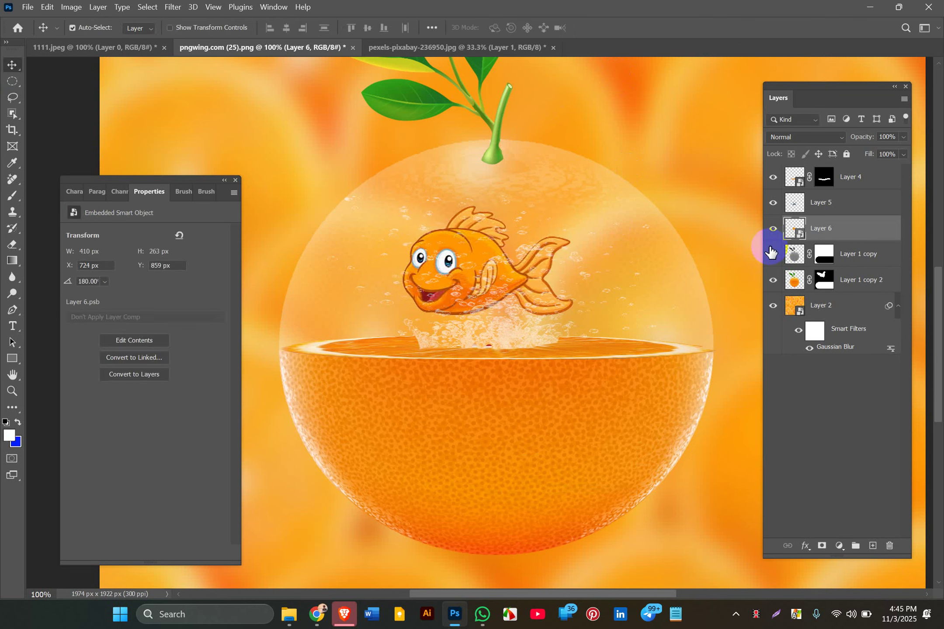
pyautogui.press('Right')
pyautogui.press('Right')
pyautogui.press('Right')
pyautogui.press('Right')
pyautogui.press('Right')
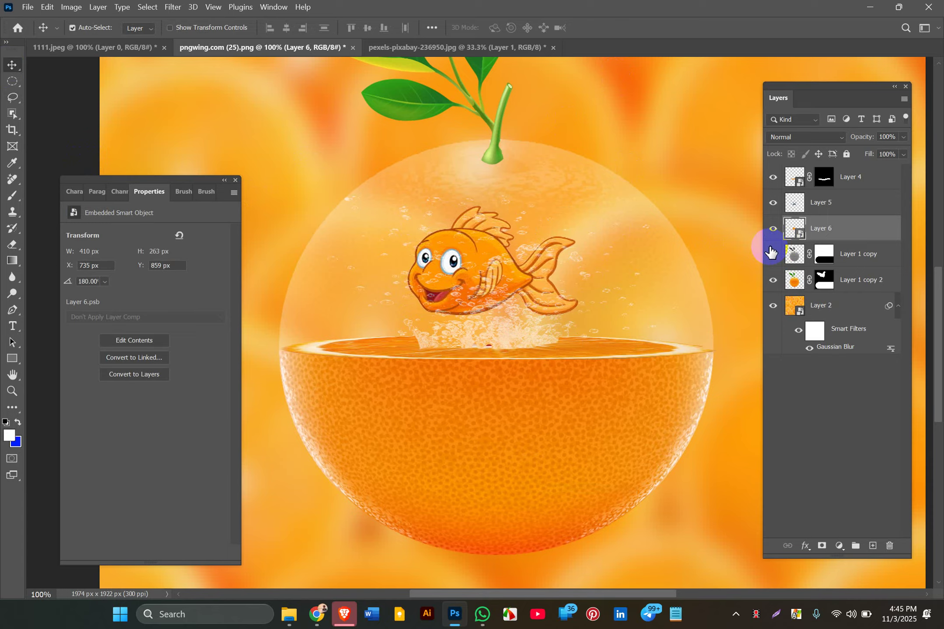
# Nudge the fish on Layer 6 down and slightly right to X 741 px, Y 887 px, closer to the splash.
pyautogui.press('Down')
pyautogui.press('Down')
pyautogui.press('Down')
pyautogui.press('Down')
pyautogui.press('Down')
pyautogui.press('Down')
pyautogui.press('Down')
pyautogui.press('Down')
pyautogui.press('Down')
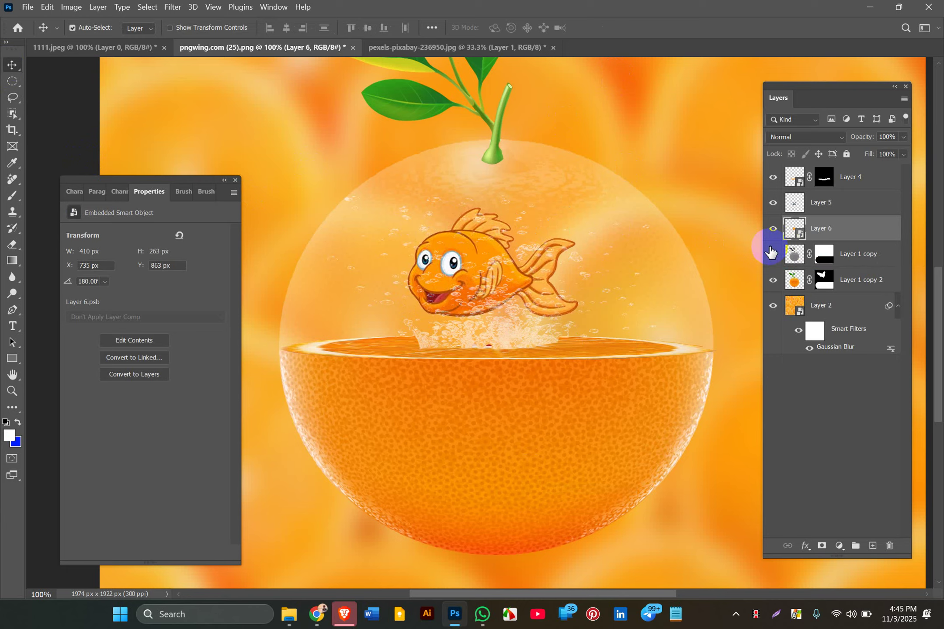
pyautogui.press('Down')
pyautogui.press('Down')
pyautogui.press('Down')
pyautogui.press('Down')
pyautogui.press('Down')
pyautogui.press('Down')
pyautogui.press('Down')
pyautogui.press('Down')
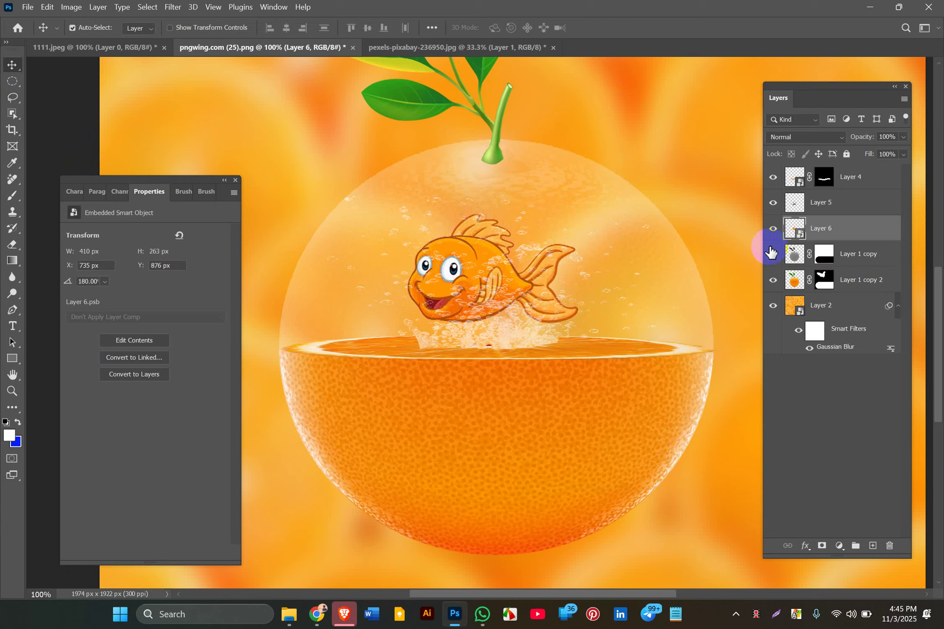
pyautogui.press('Right')
pyautogui.press('Right')
pyautogui.press('Right')
pyautogui.press('Right')
pyautogui.press('Right')
pyautogui.press('Right')
pyautogui.press('Right')
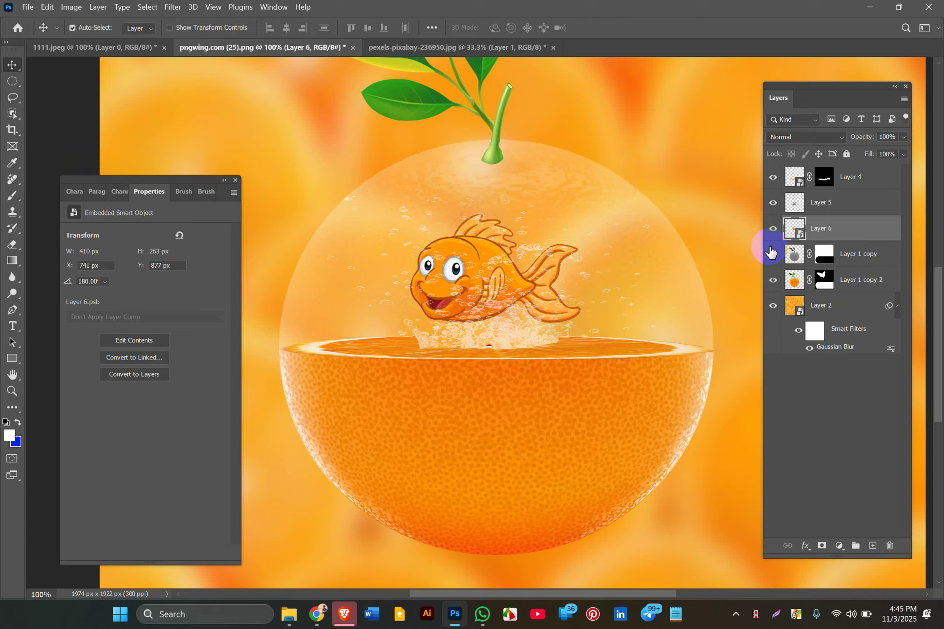
pyautogui.press('Left')
pyautogui.press('Down')
pyautogui.press('Down')
pyautogui.press('Down')
pyautogui.press('Down')
pyautogui.press('Down')
pyautogui.press('Down')
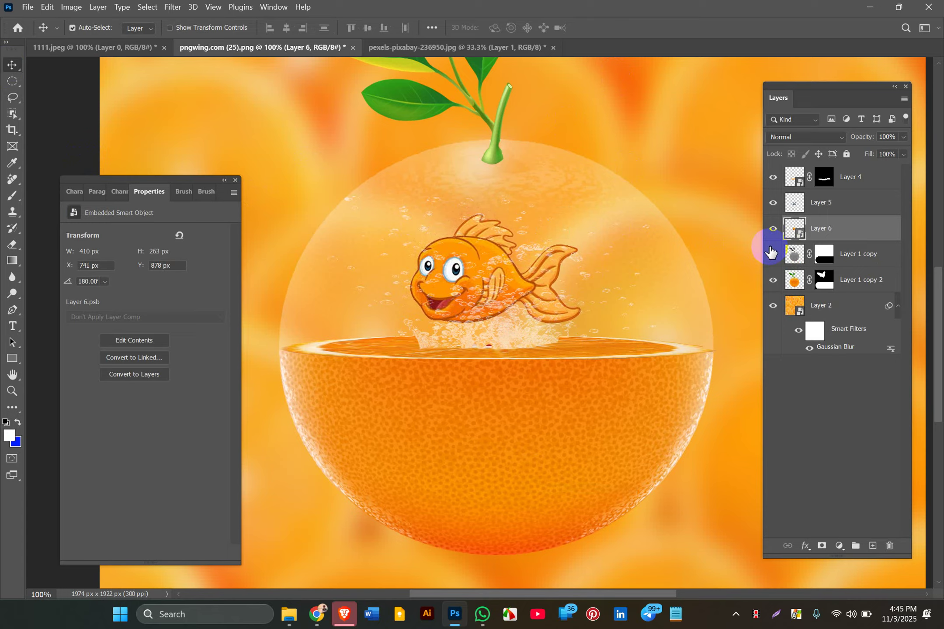
pyautogui.press('Down')
pyautogui.press('Down')
pyautogui.press('Down')
pyautogui.press('Down')
pyautogui.press('Down')
pyautogui.press('Down')
pyautogui.press('Down')
pyautogui.press('Down')
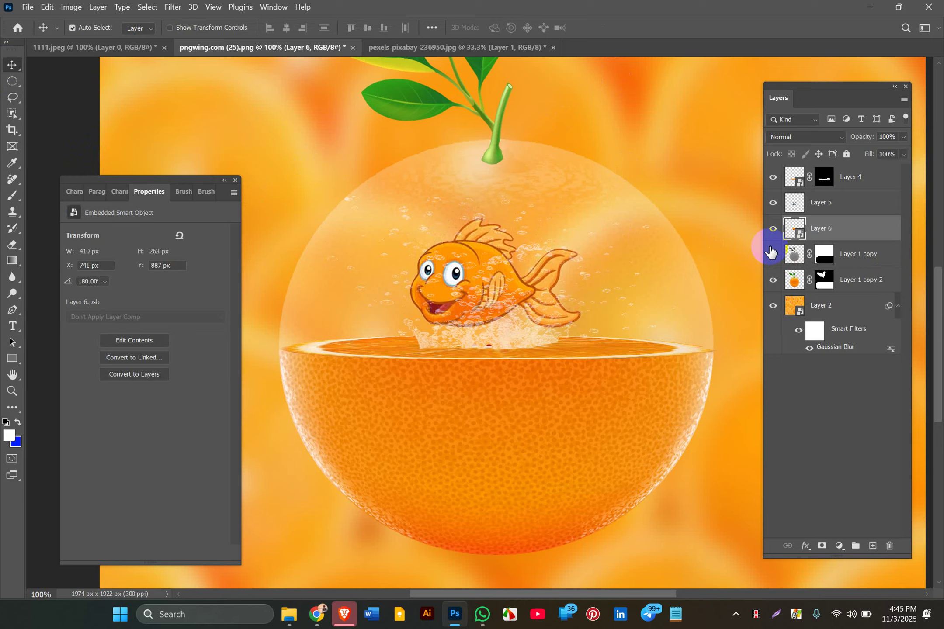
# Lower the opacity of Layer 5, the water bubbles over the fish, to 50%.
pyautogui.click(854, 198)
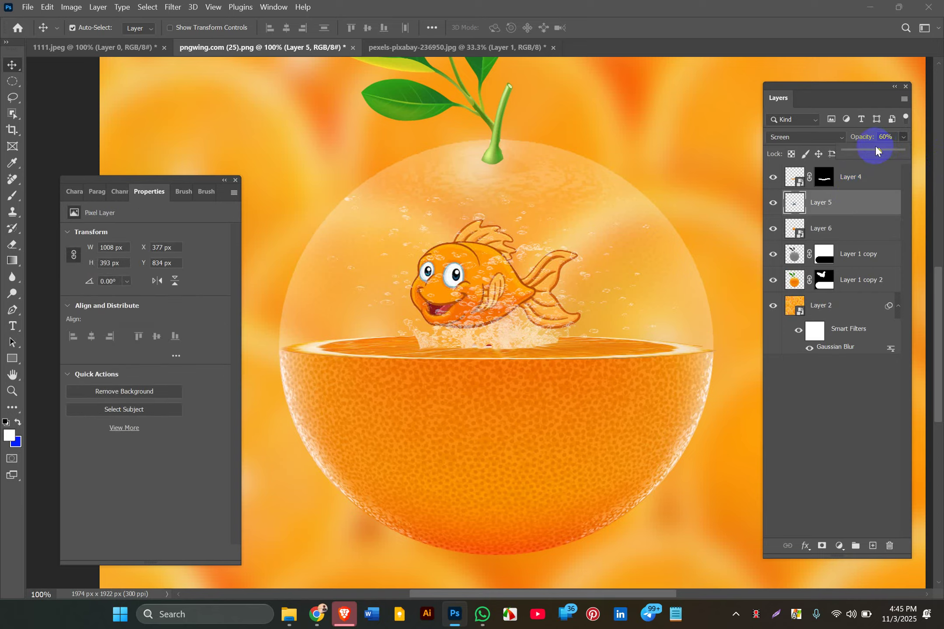
pyautogui.click(886, 138)
pyautogui.write('5')
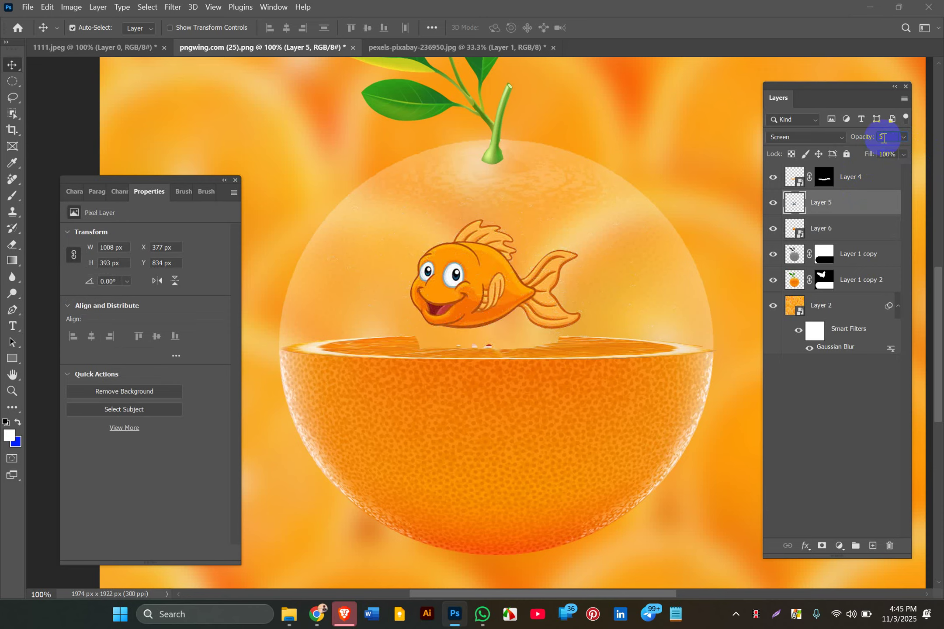
pyautogui.write('0')
pyautogui.press('Return')
pyautogui.click(704, 168)
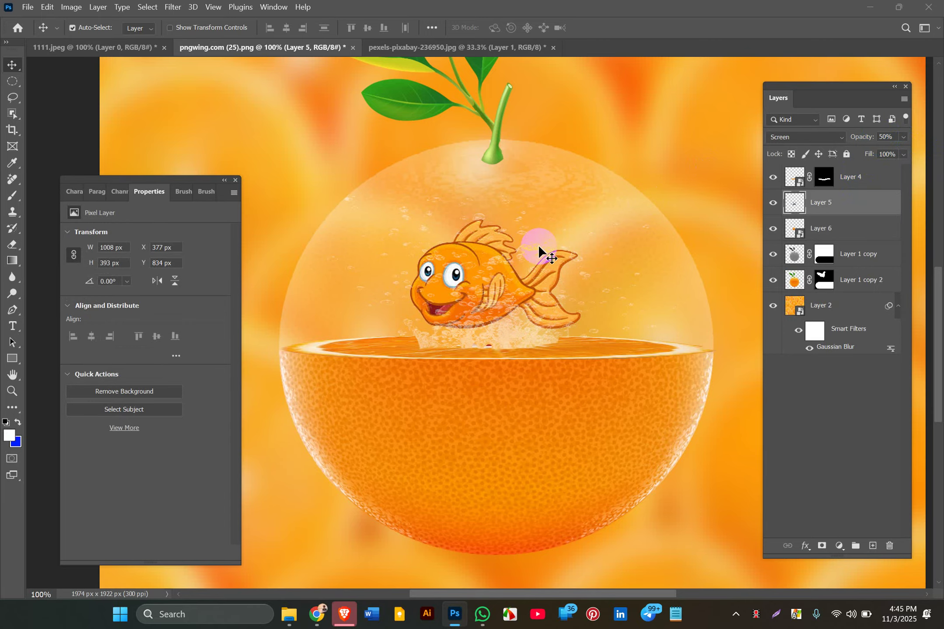
pyautogui.scroll(-1, 467, 285)
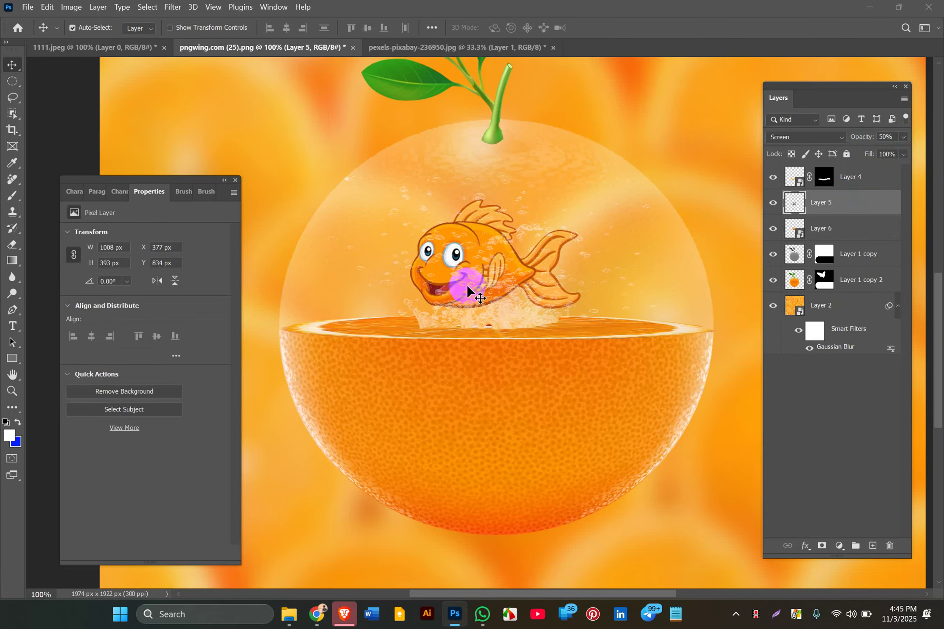
pyautogui.scroll(2, 468, 211)
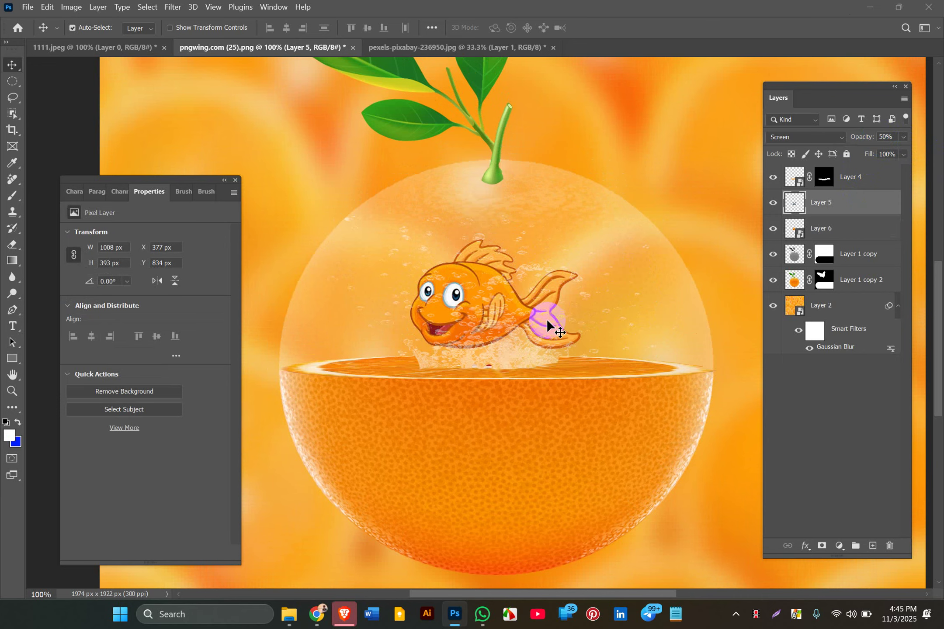
pyautogui.scroll(3, 512, 225)
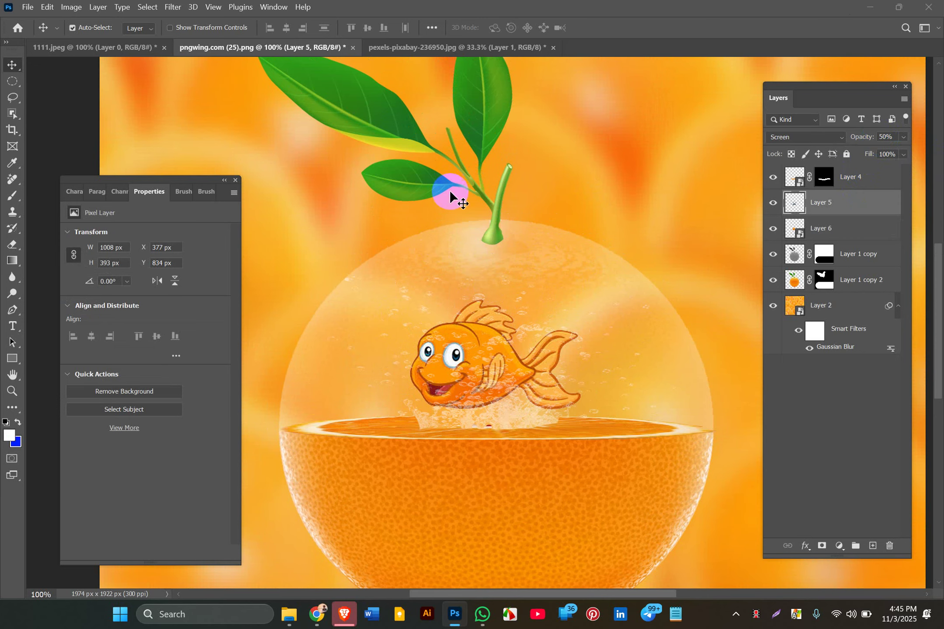
# Open romantic-handsome-boyfriend-confessing-love-pointing.jpg from the GDC 1 folder.
pyautogui.click(28, 7)
pyautogui.click(43, 37)
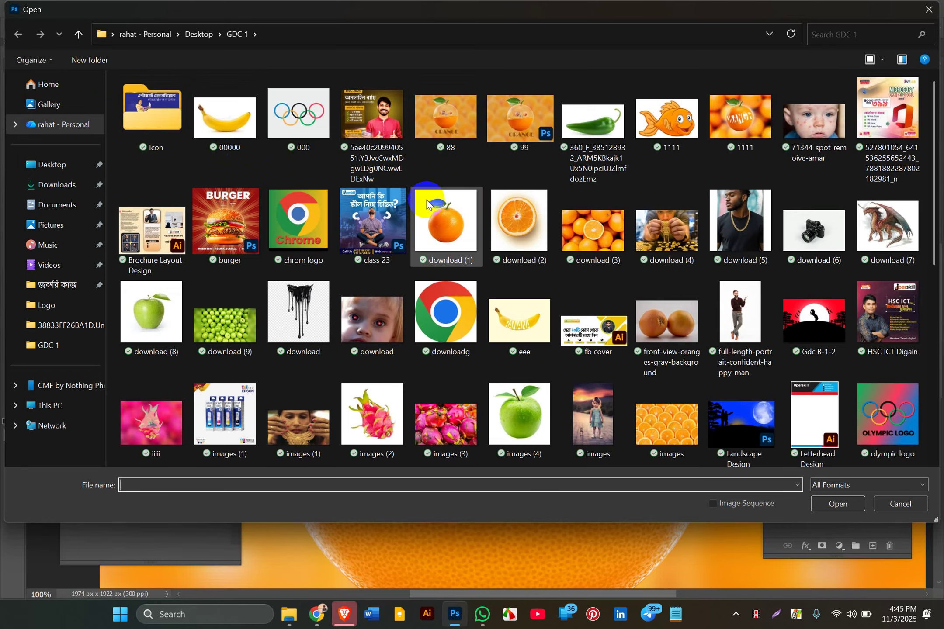
pyautogui.scroll(-2, 677, 321)
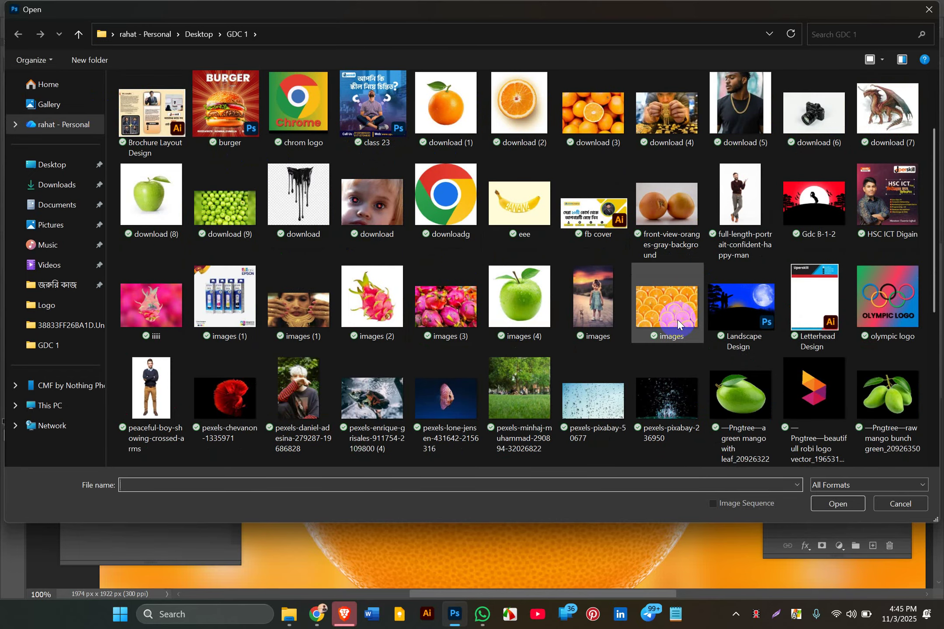
pyautogui.scroll(-4, 677, 321)
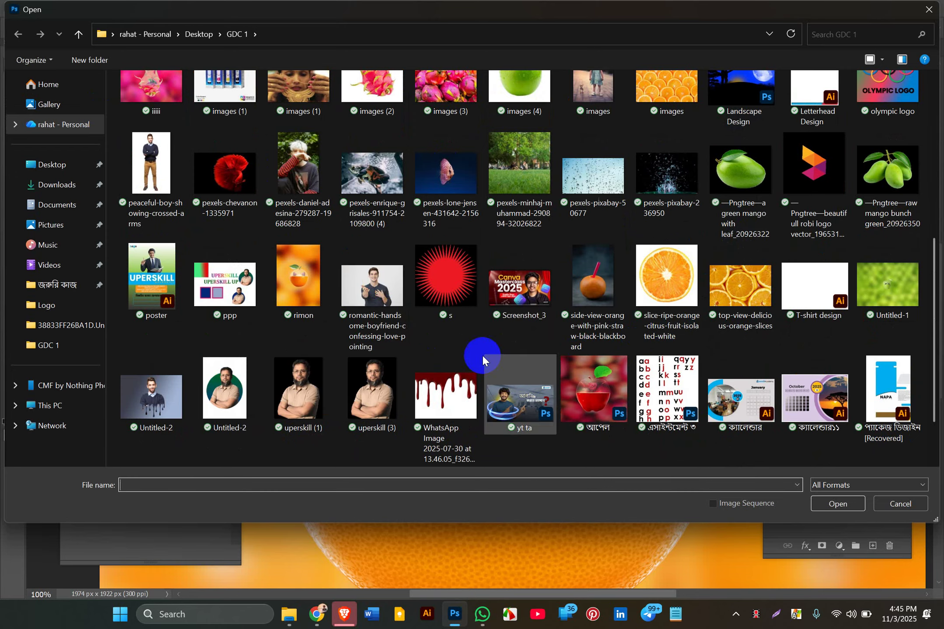
pyautogui.doubleClick(375, 283)
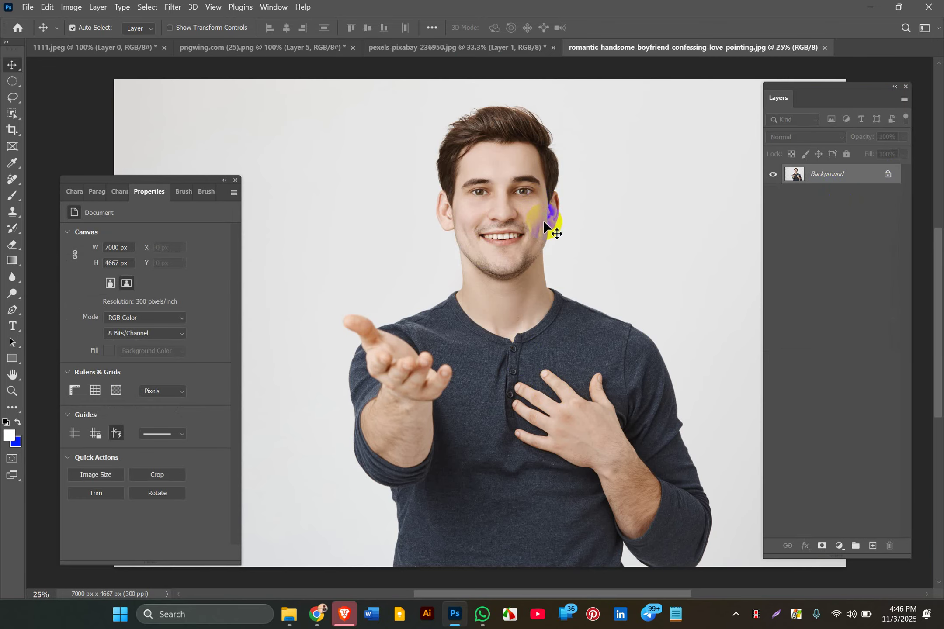
# Unlock the portrait's Background layer and erase the light backdrop around the man with the Magic Eraser at tolerance 32.
pyautogui.click(887, 175)
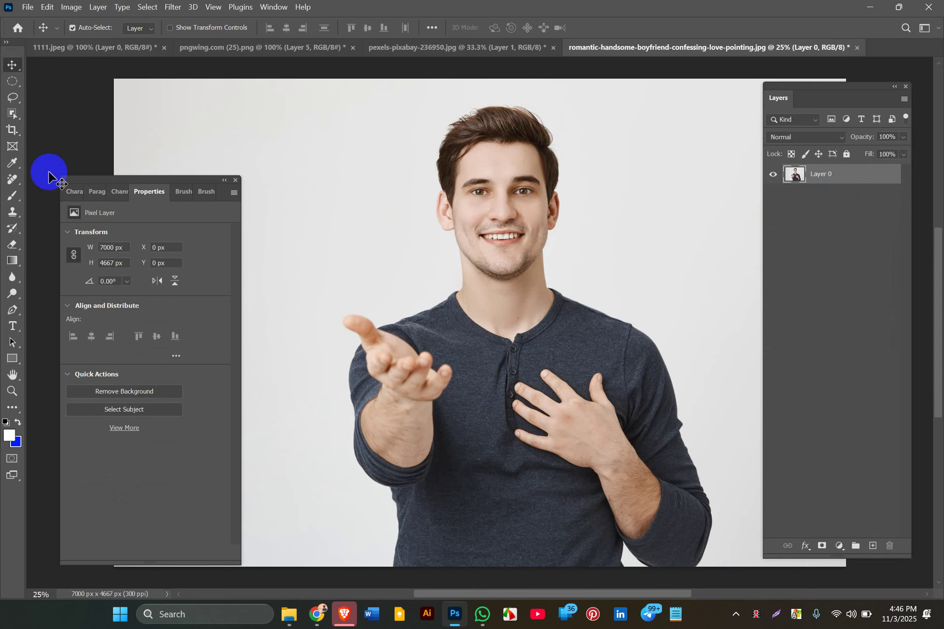
pyautogui.rightClick(6, 246)
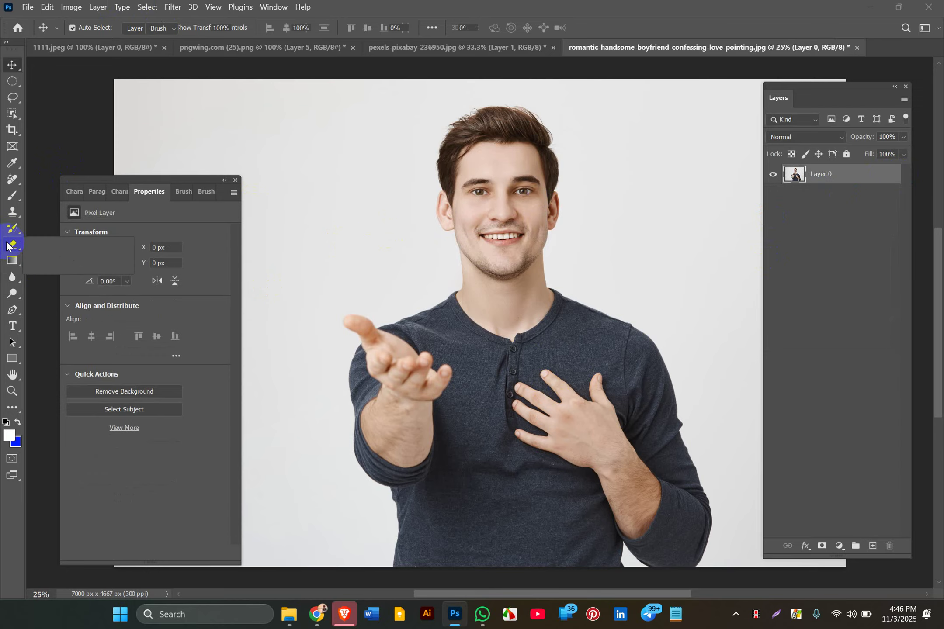
pyautogui.click(52, 274)
pyautogui.click(242, 225)
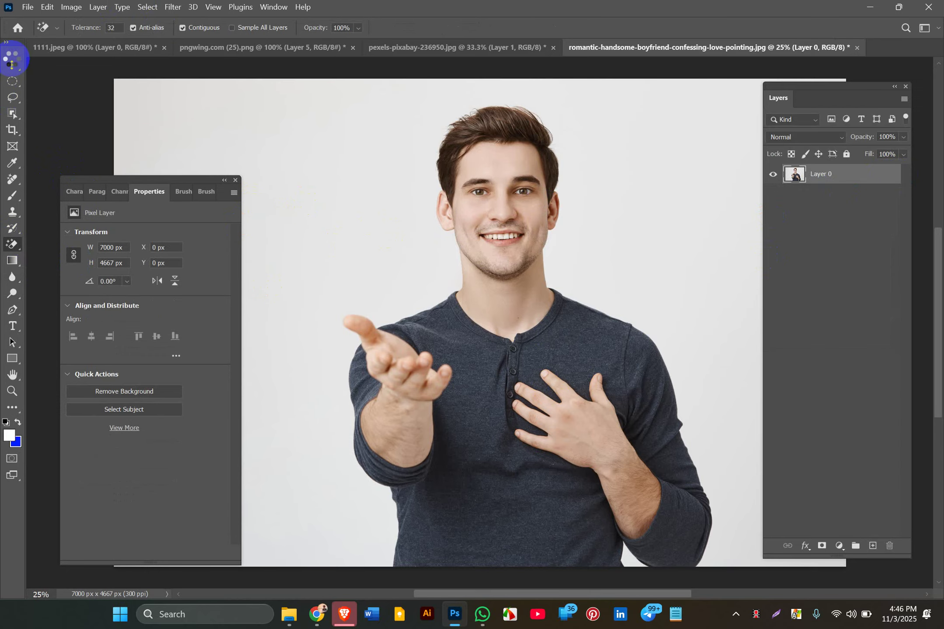
pyautogui.click(11, 67)
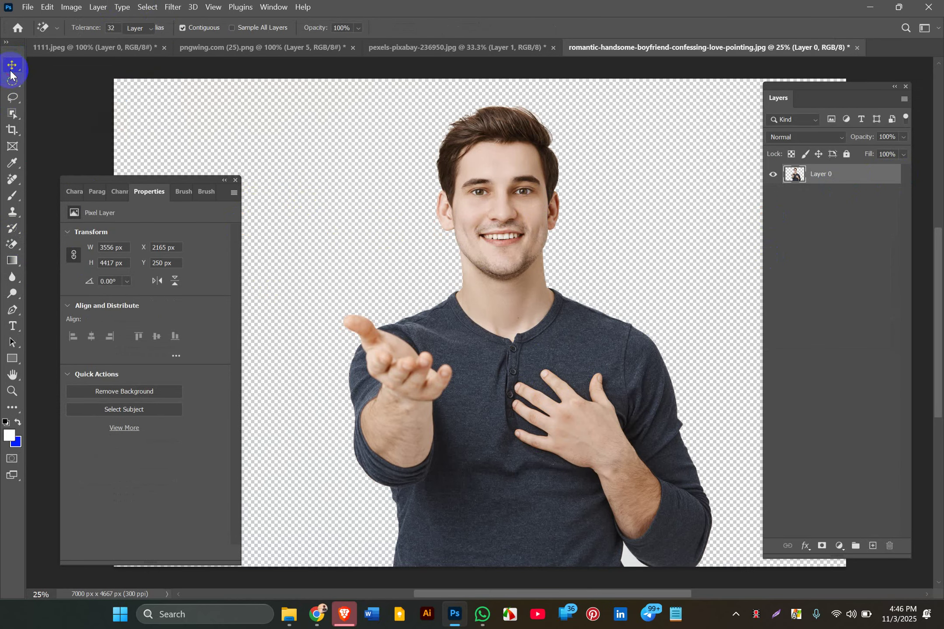
# Duplicate Layer 0, which holds the cut-out man.
pyautogui.hotkey('ctrl', '+')
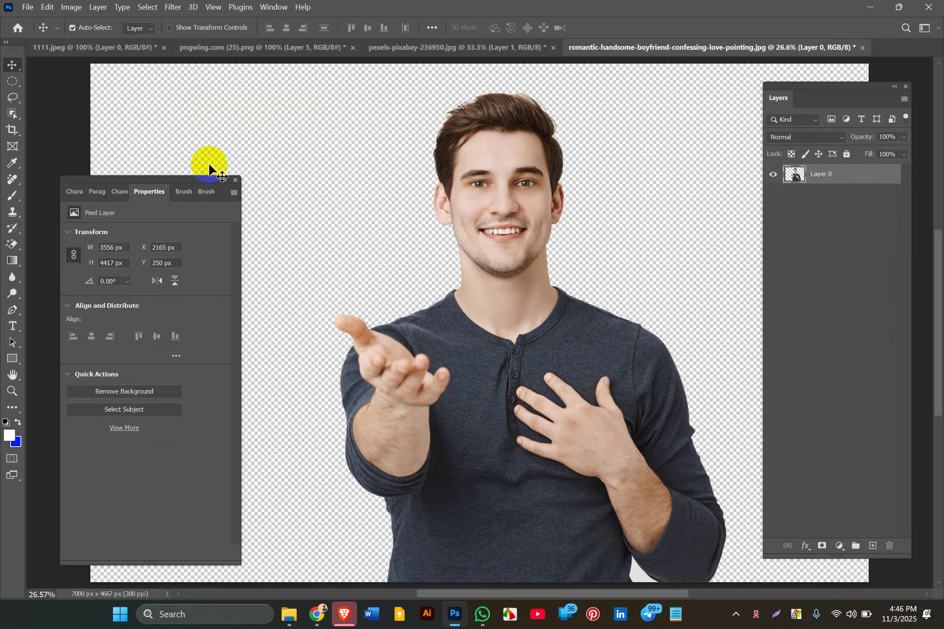
pyautogui.hotkey('ctrl', '-')
pyautogui.hotkey('ctrl', '-')
pyautogui.hotkey('ctrl', '-')
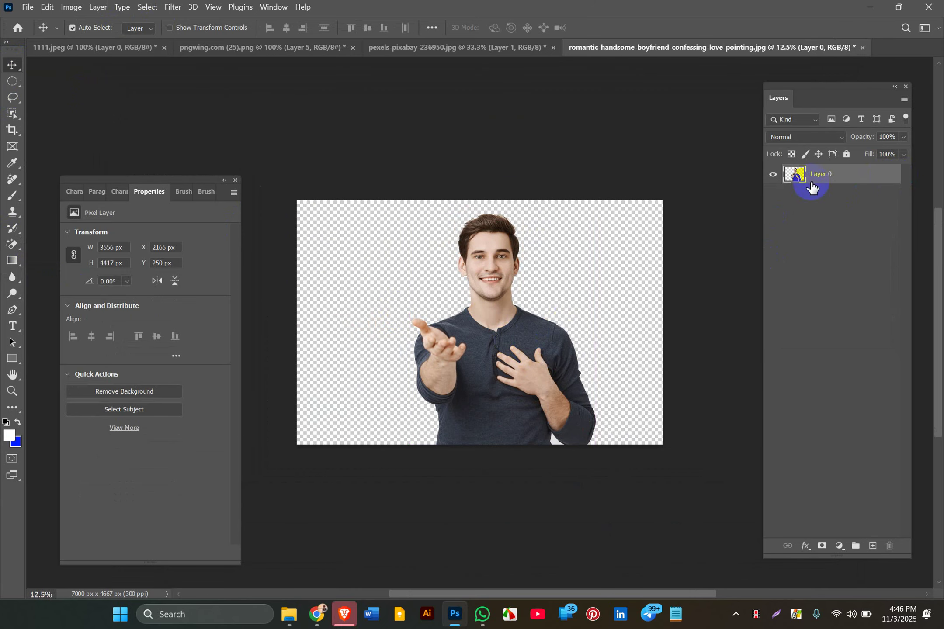
pyautogui.hotkey('ctrl', 'j')
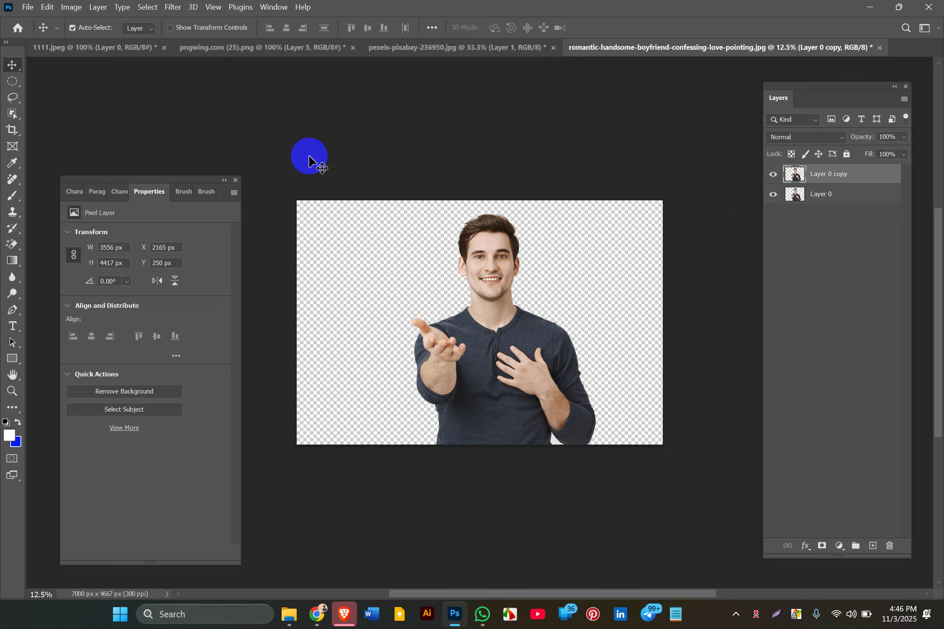
# Open the park photo with the large tree and green lawn from the GDC 1 folder.
pyautogui.click(47, 6)
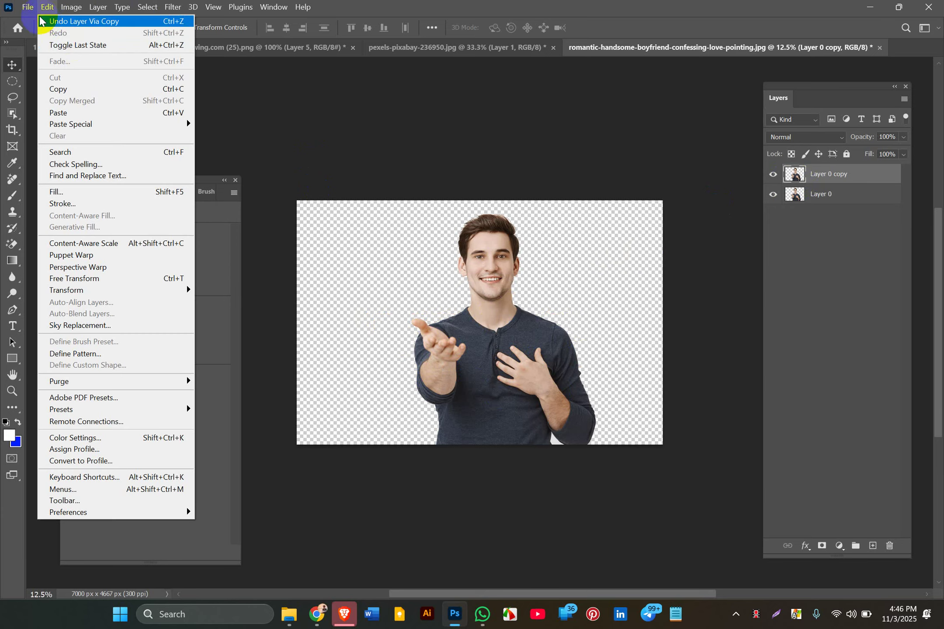
pyautogui.click(40, 29)
pyautogui.click(156, 98)
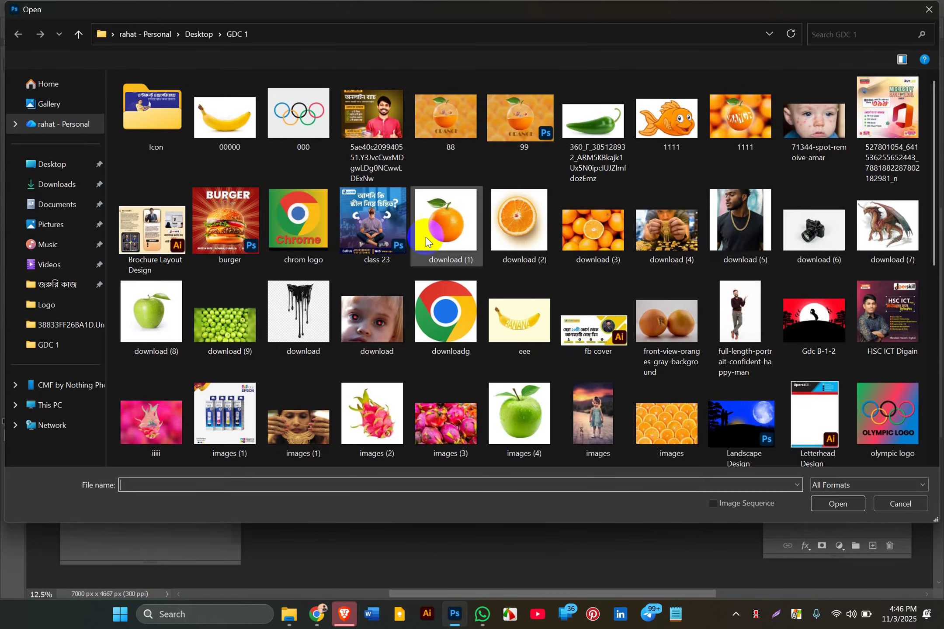
pyautogui.click(253, 218)
pyautogui.scroll(-1, 441, 358)
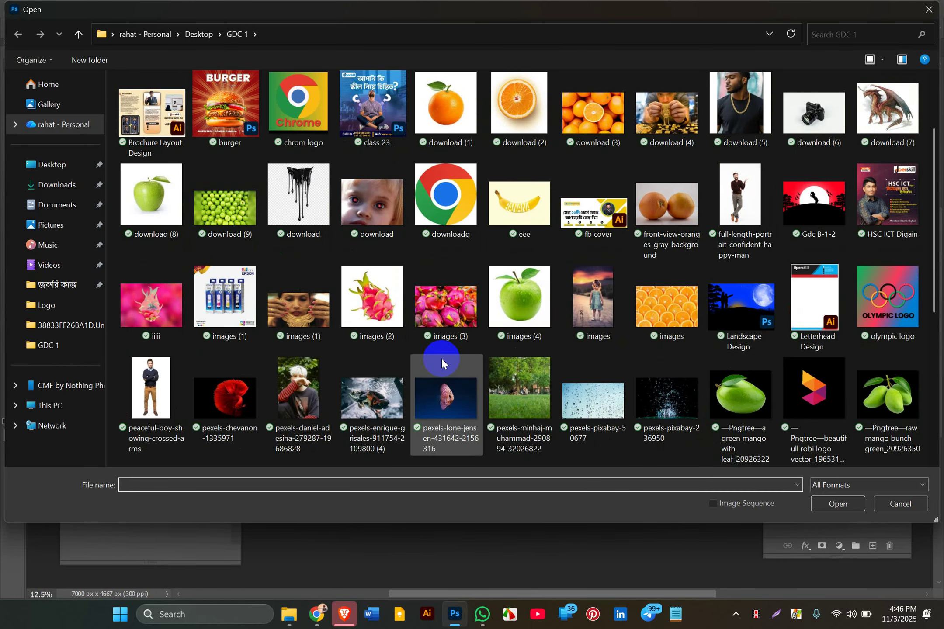
pyautogui.click(523, 405)
pyautogui.doubleClick(522, 404)
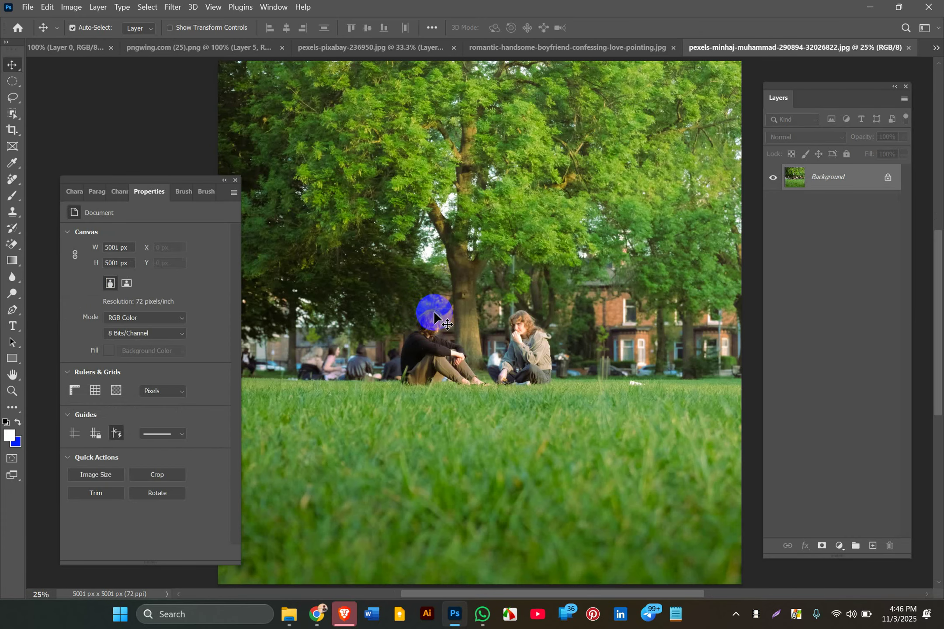
# Bring the park photo into the portrait document and scale it to about 144.8% so it covers the canvas.
pyautogui.moveTo(434, 310); pyautogui.dragTo(462, 297)
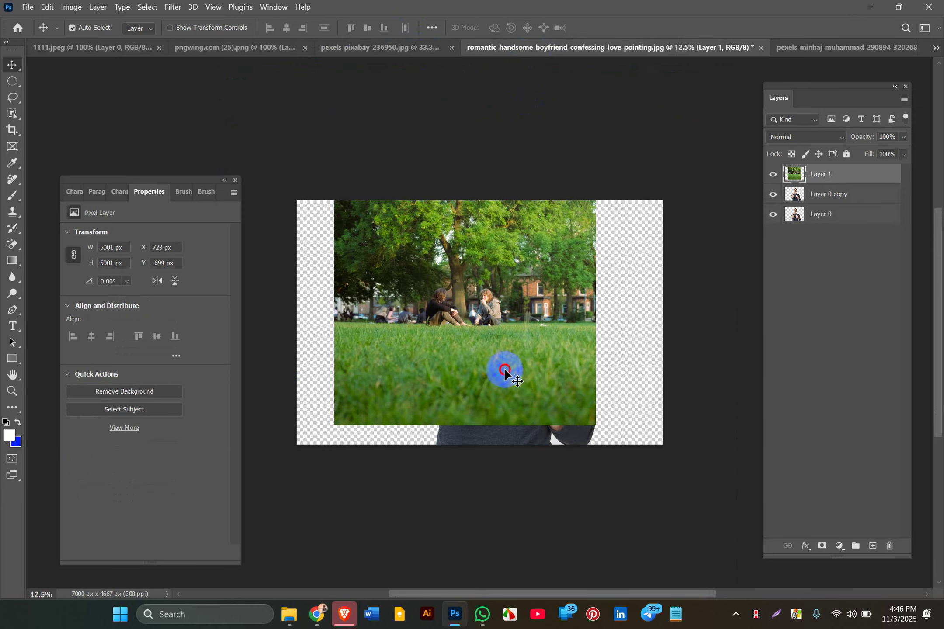
pyautogui.moveTo(507, 372); pyautogui.dragTo(459, 384)
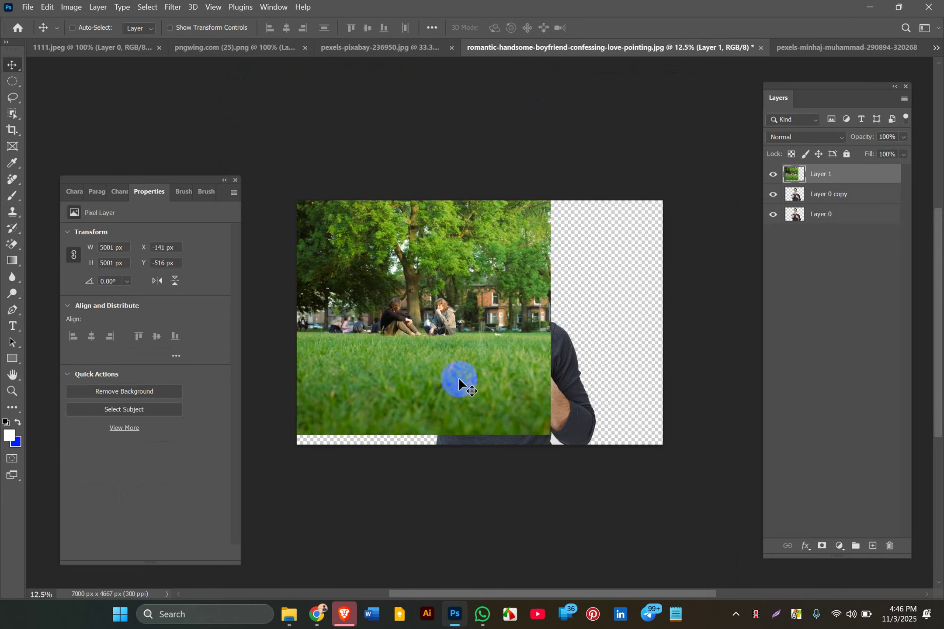
pyautogui.hotkey('ctrl', 't')
pyautogui.moveTo(552, 439); pyautogui.dragTo(719, 507)
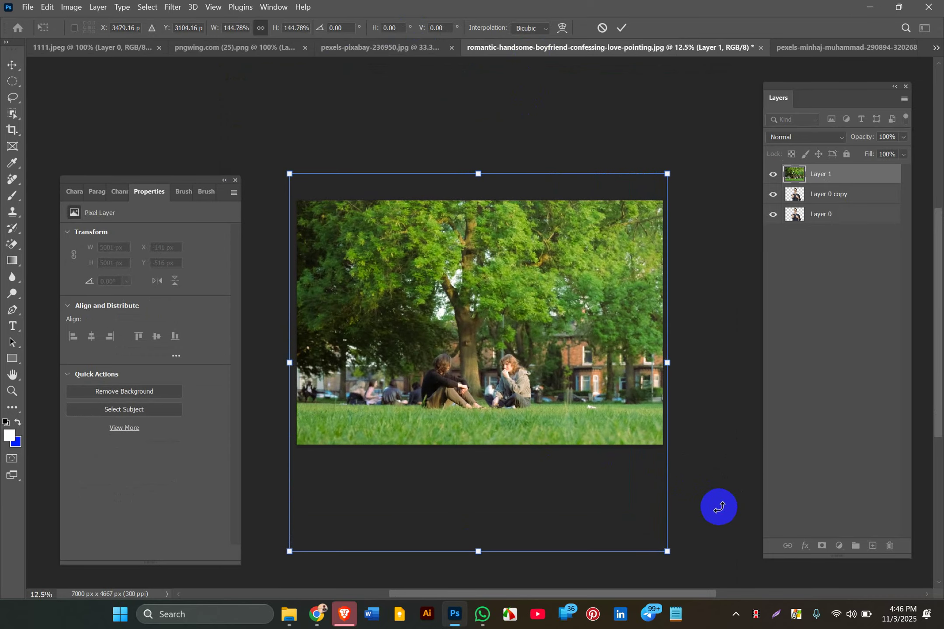
pyautogui.press('Return')
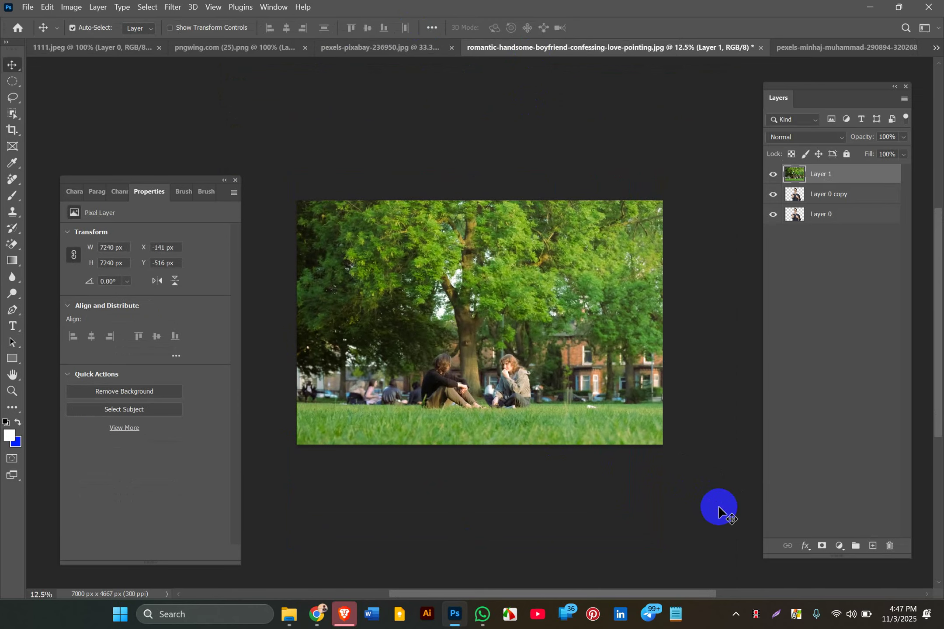
# Put the park photo on Layer 1 at the bottom of the layer stack, hide Layer 0 and select Layer 0 copy.
pyautogui.hotkey('ctrl', 'shift', '[')
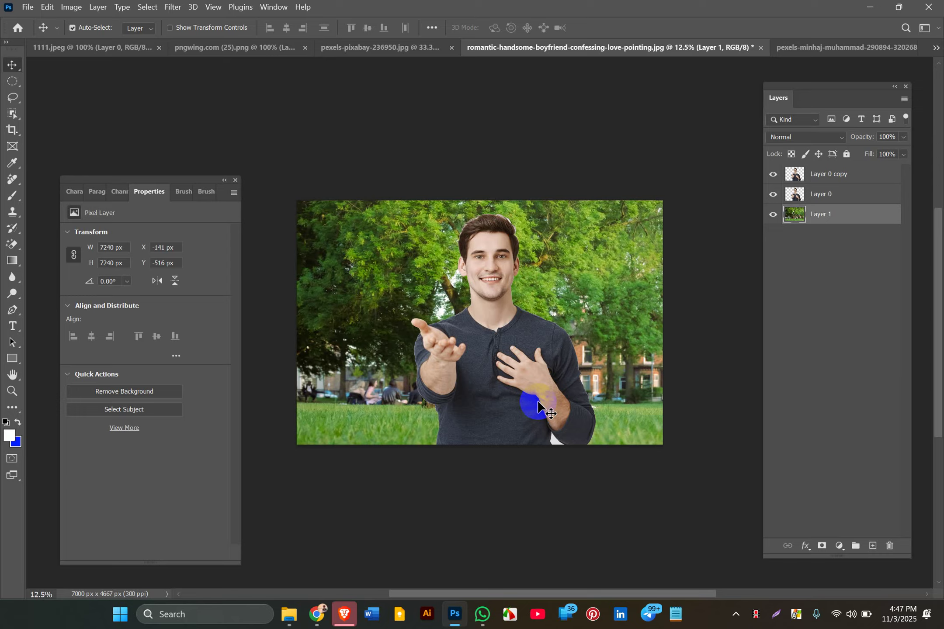
pyautogui.press('ctrl')
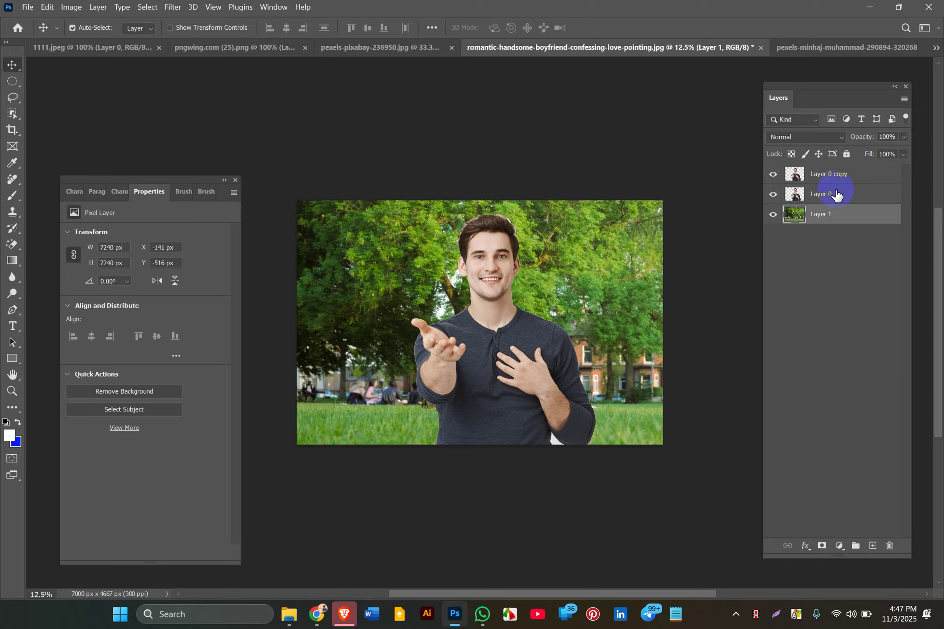
pyautogui.moveTo(836, 195); pyautogui.dragTo(840, 244)
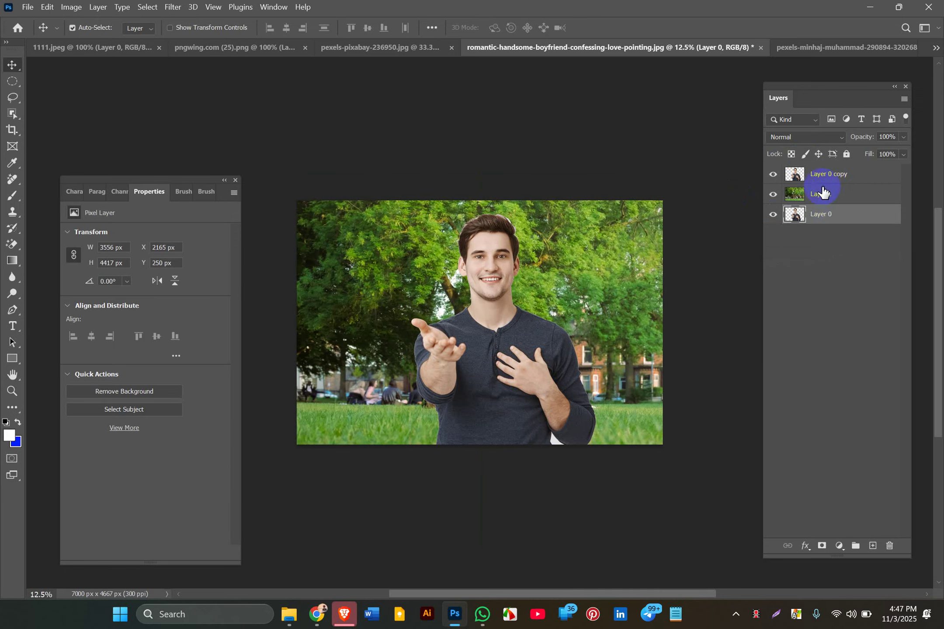
pyautogui.moveTo(823, 191); pyautogui.dragTo(824, 223)
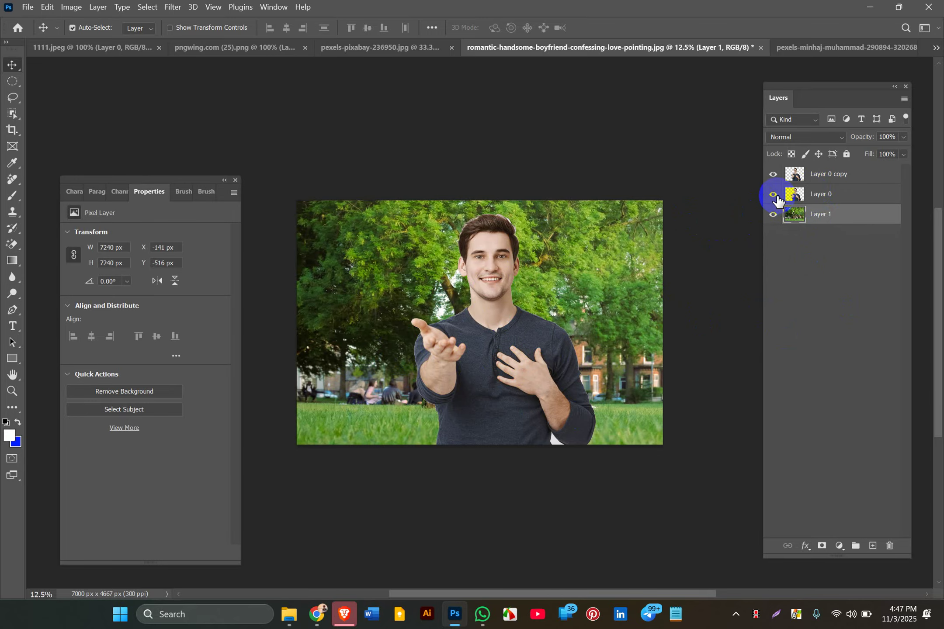
pyautogui.click(800, 174)
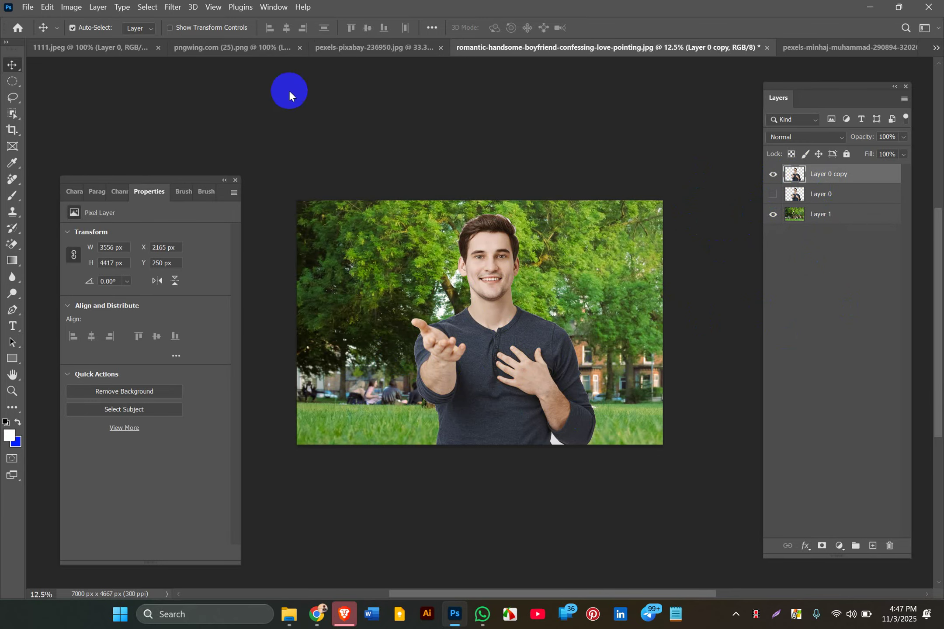
# Desaturate Layer 0 copy so the cut-out man is black and white.
pyautogui.click(72, 6)
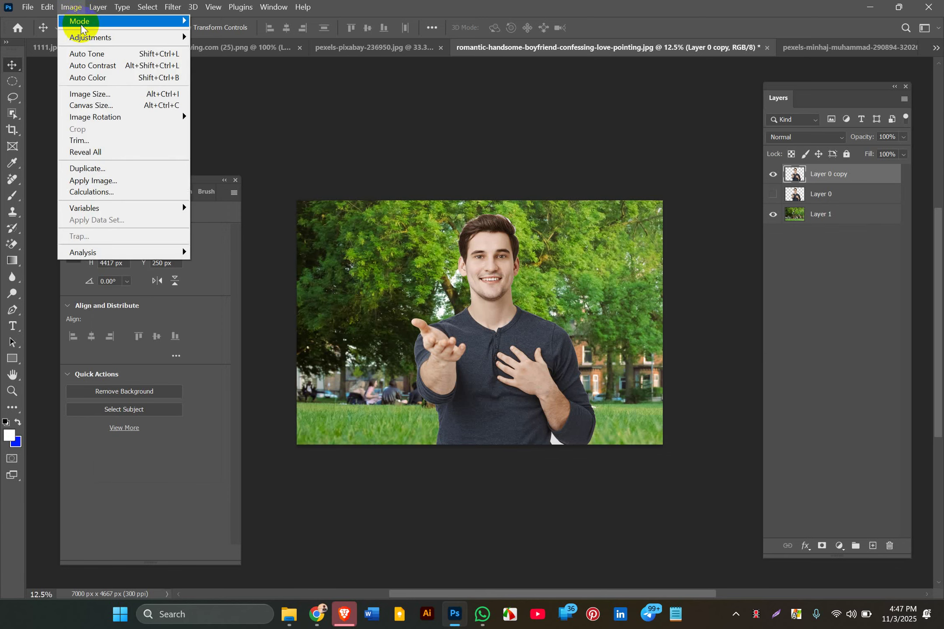
pyautogui.moveTo(158, 38)
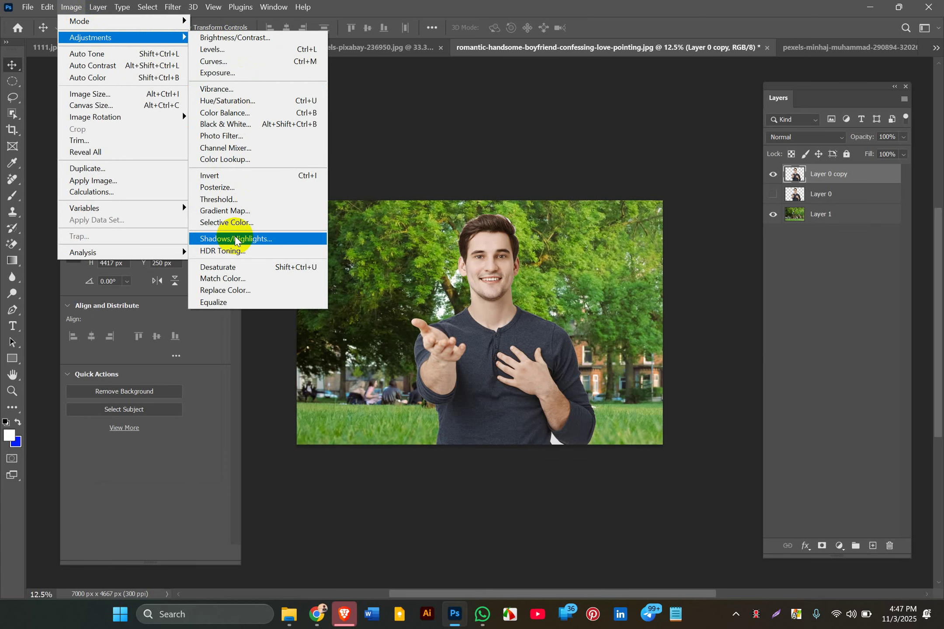
pyautogui.click(224, 268)
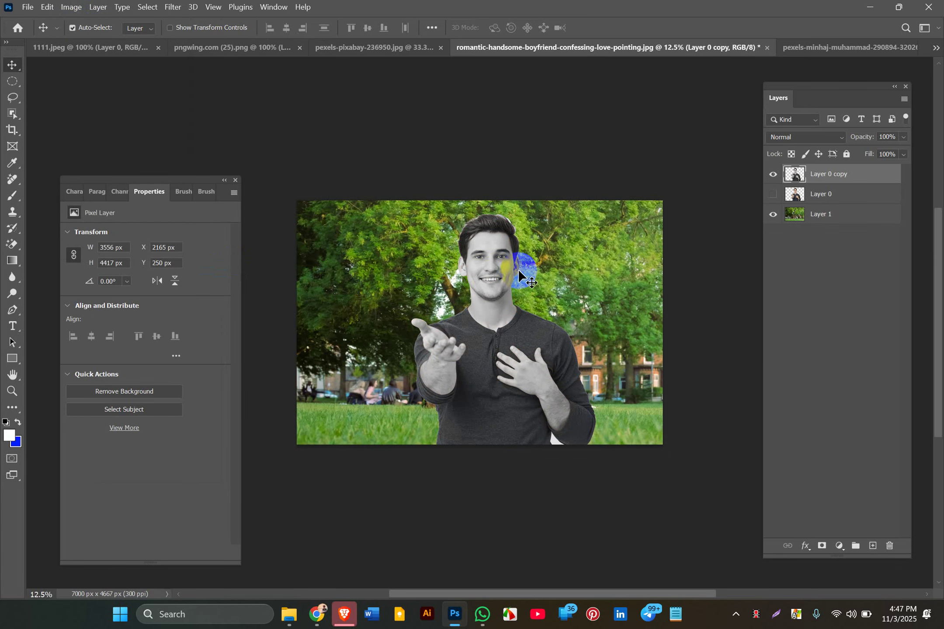
# Set Layer 0 copy to the Screen blend mode with 73% opacity.
pyautogui.click(835, 137)
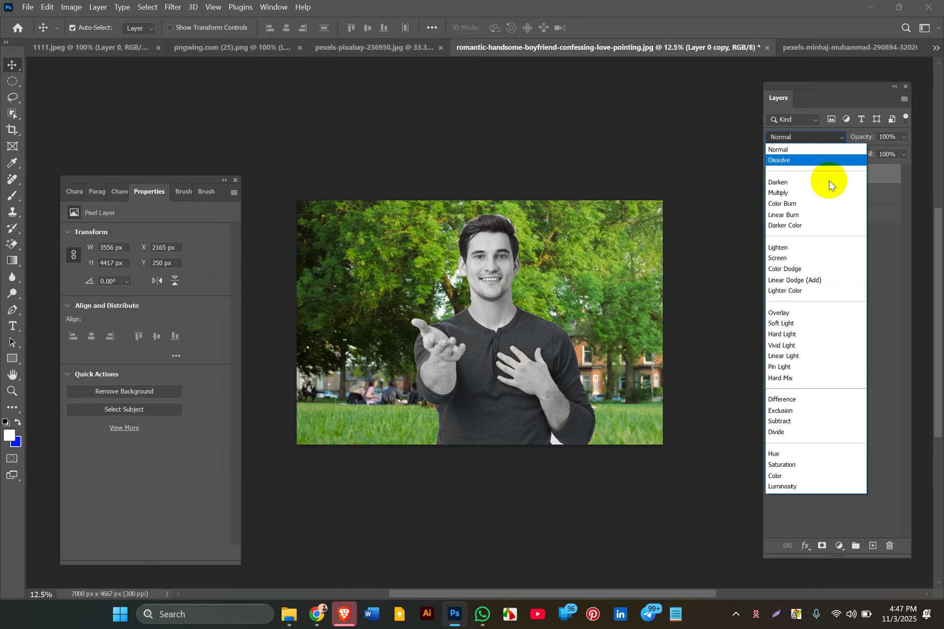
pyautogui.click(781, 258)
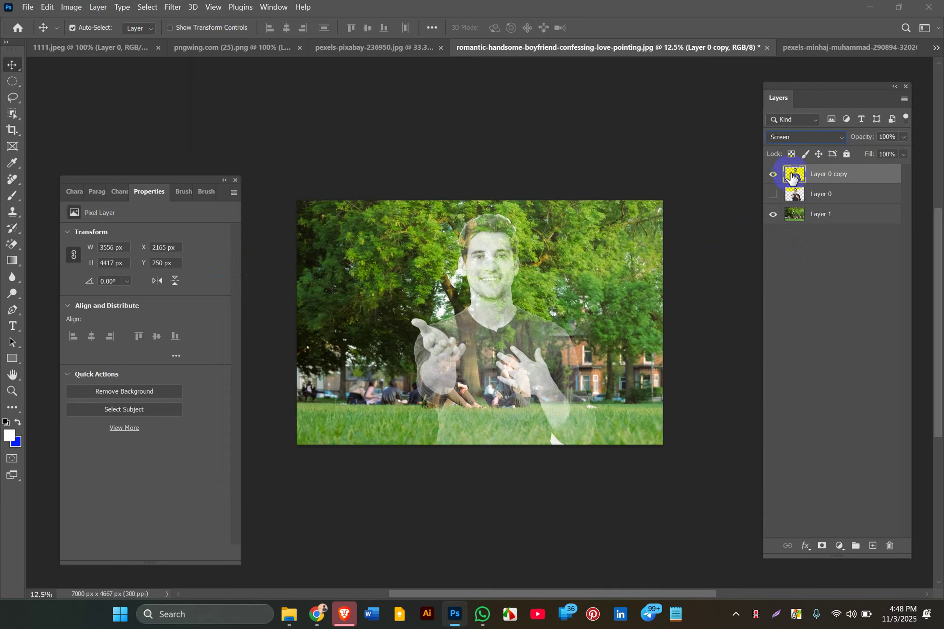
pyautogui.click(898, 139)
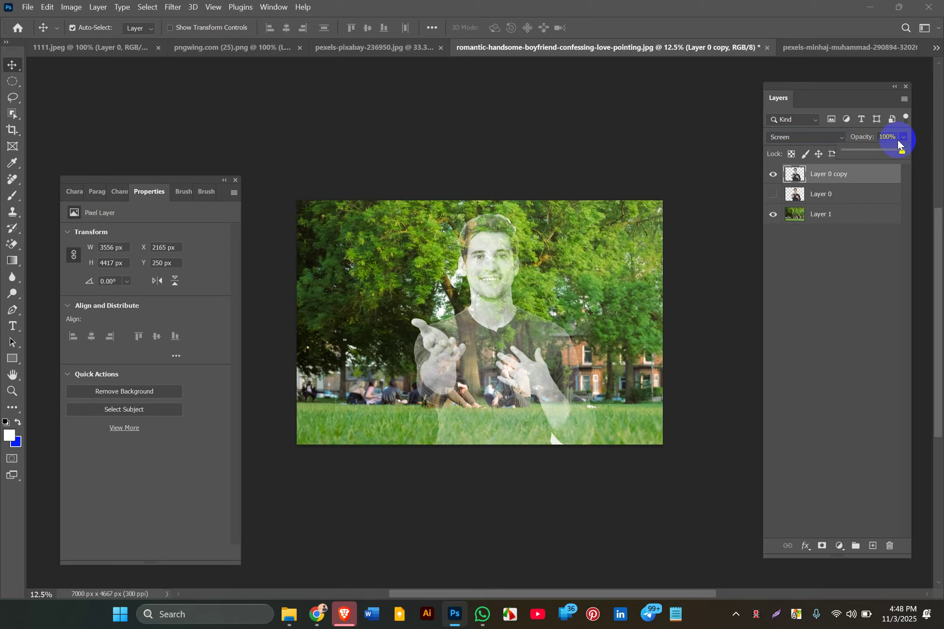
pyautogui.click(867, 150)
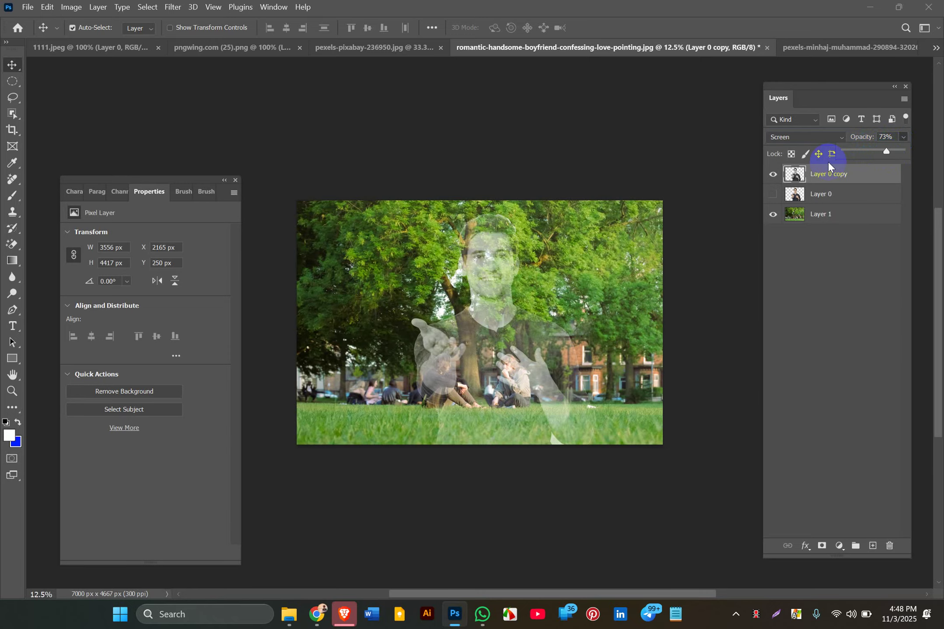
# Show Layer 0 and add a white layer mask to Layer 0 copy.
pyautogui.click(782, 199)
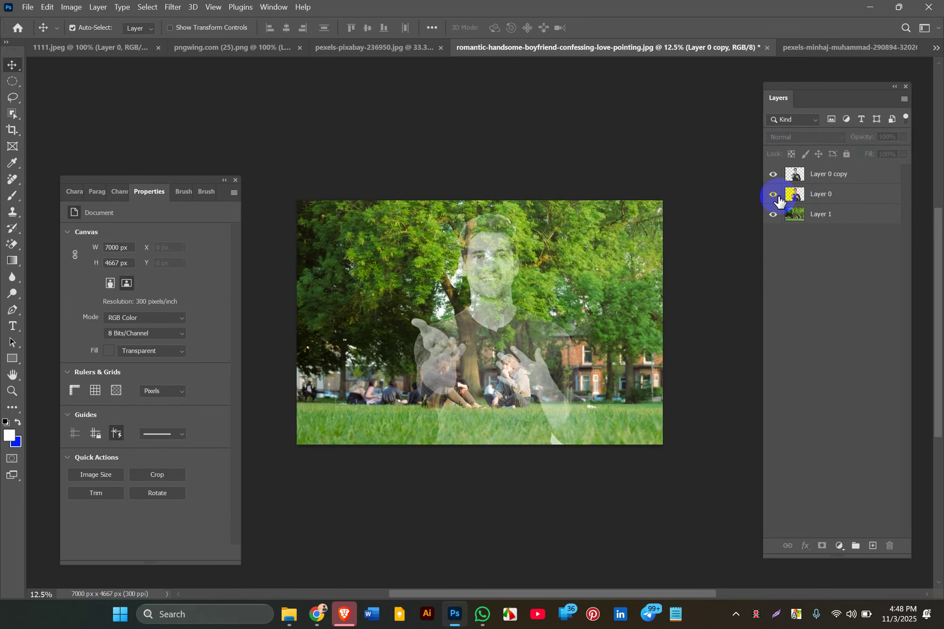
pyautogui.click(774, 195)
pyautogui.click(814, 174)
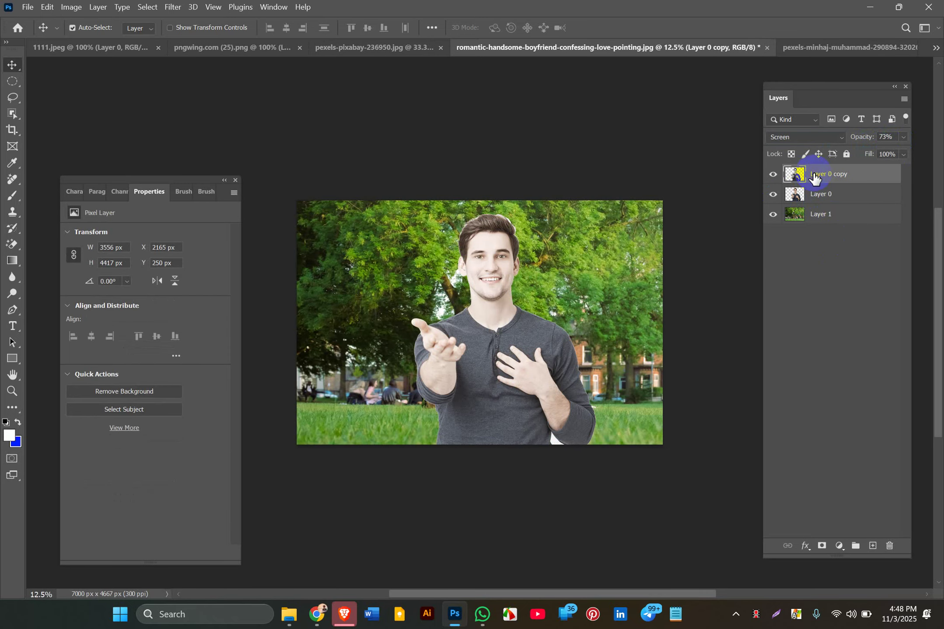
pyautogui.click(823, 547)
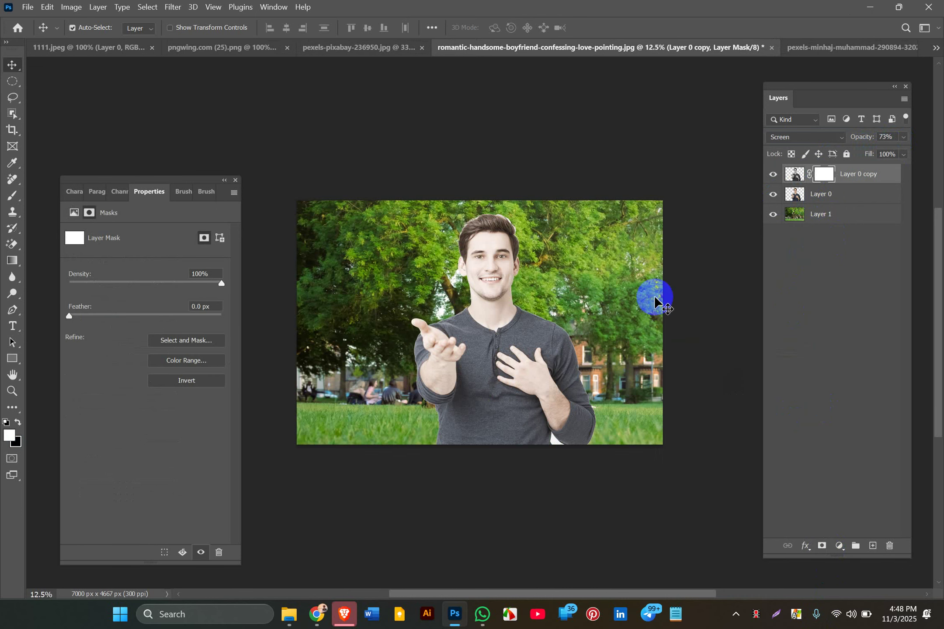
pyautogui.click(826, 175)
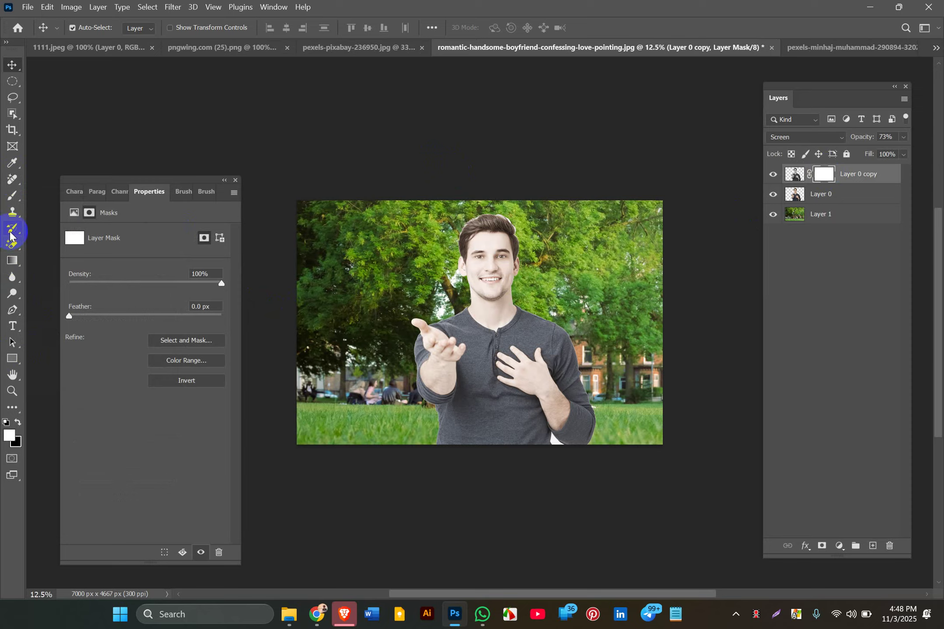
# Brush black on Layer 0 copy's mask over the man's head, chest and arms, leaving his lower torso unmasked.
pyautogui.click(11, 198)
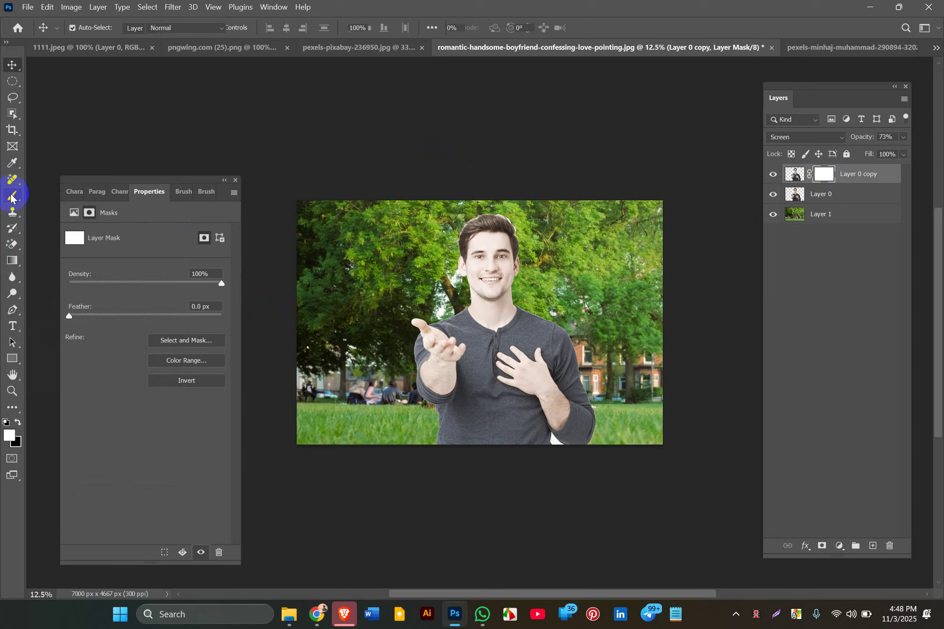
pyautogui.click(11, 422)
pyautogui.moveTo(341, 393)
pyautogui.mouseDown()
pyautogui.moveTo(354, 311)
pyautogui.moveTo(358, 336)
pyautogui.moveTo(387, 355)
pyautogui.moveTo(455, 361)
pyautogui.moveTo(512, 283)
pyautogui.moveTo(414, 261)
pyautogui.moveTo(384, 288)
pyautogui.moveTo(394, 291)
pyautogui.moveTo(394, 272)
pyautogui.moveTo(587, 256)
pyautogui.moveTo(436, 255)
pyautogui.moveTo(511, 237)
pyautogui.moveTo(456, 238)
pyautogui.moveTo(500, 241)
pyautogui.moveTo(454, 260)
pyautogui.moveTo(524, 271)
pyautogui.moveTo(449, 279)
pyautogui.moveTo(548, 288)
pyautogui.moveTo(386, 322)
pyautogui.moveTo(595, 335)
pyautogui.moveTo(406, 347)
pyautogui.moveTo(474, 356)
pyautogui.moveTo(422, 366)
pyautogui.moveTo(690, 373)
pyautogui.moveTo(272, 217)
pyautogui.moveTo(466, 213)
pyautogui.mouseUp()
pyautogui.click(12, 65)
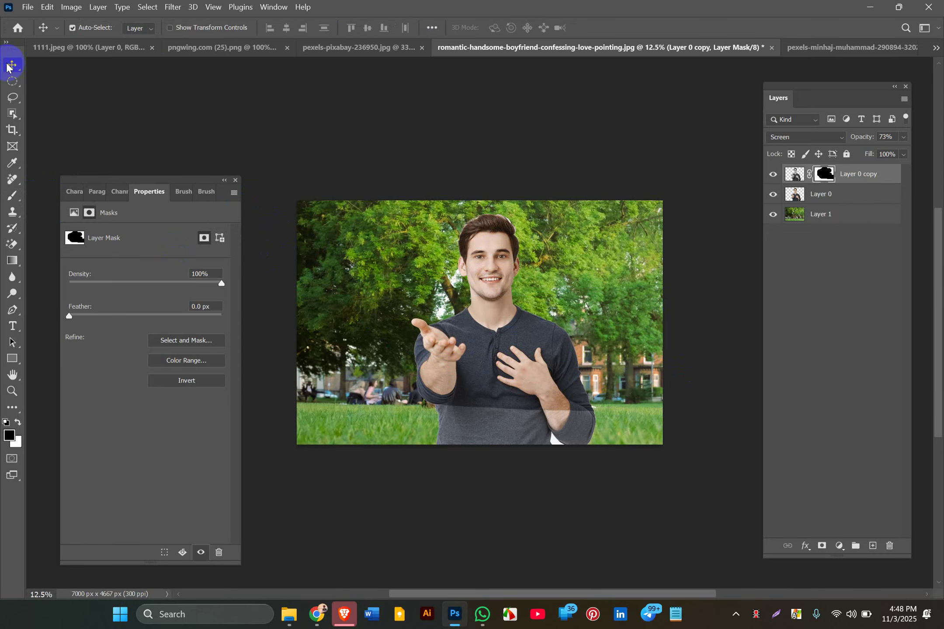
# Try copying Layer 0 copy's mask onto Layer 0 and inverting the copied mask.
pyautogui.click(824, 170)
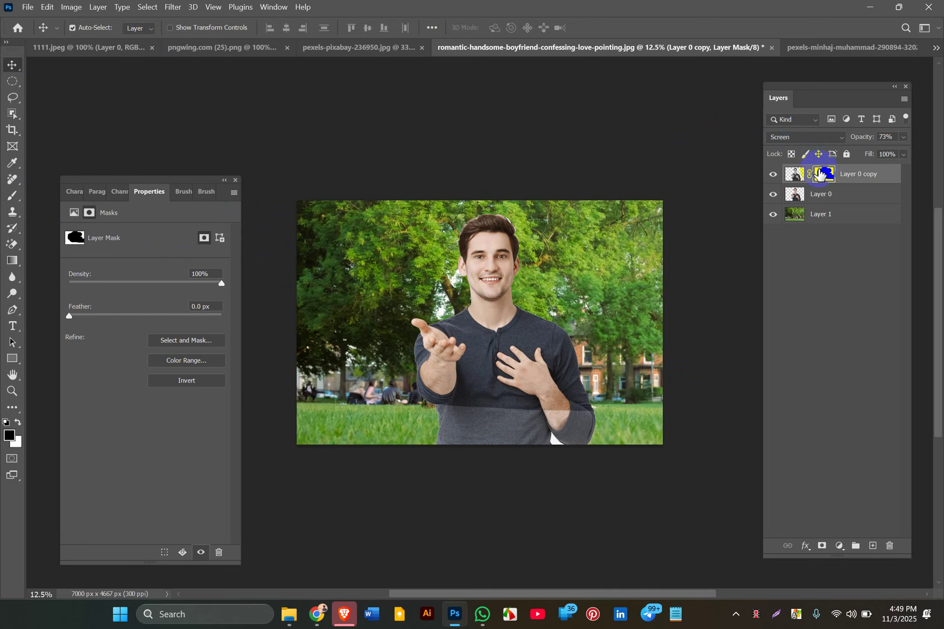
pyautogui.moveTo(820, 174); pyautogui.dragTo(819, 202)
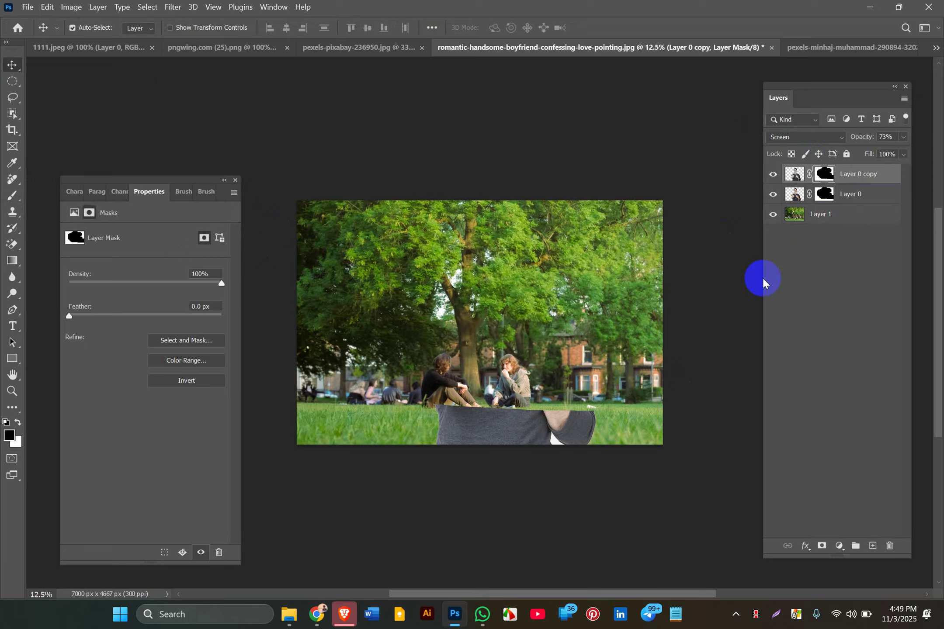
pyautogui.click(825, 198)
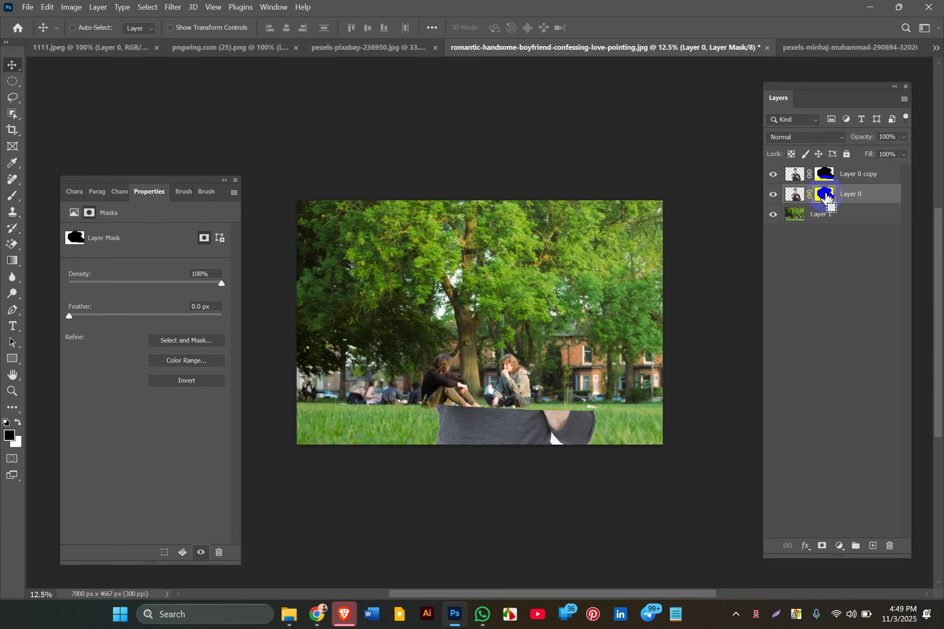
pyautogui.hotkey('ctrl', 'i')
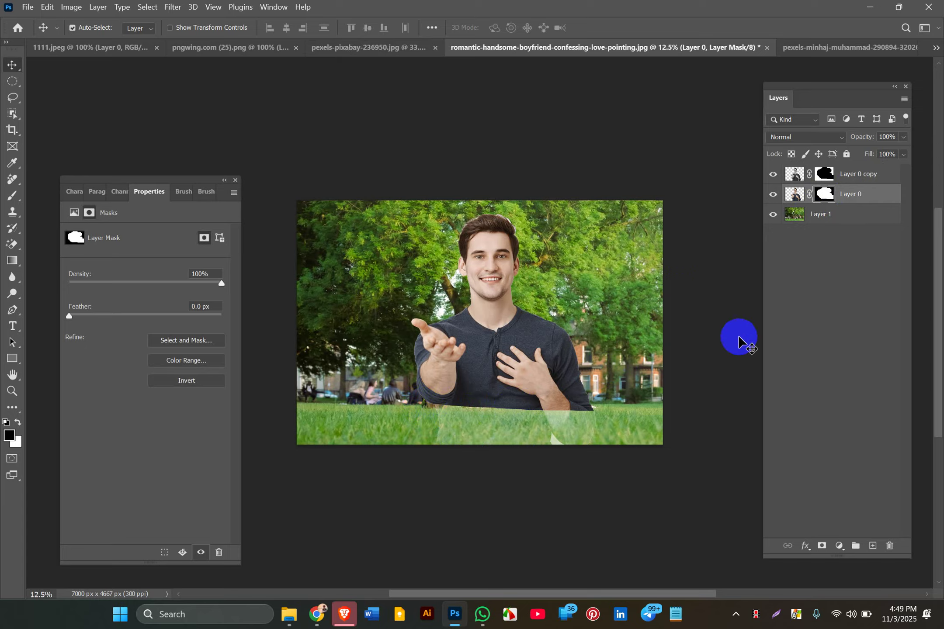
pyautogui.moveTo(818, 198); pyautogui.dragTo(820, 196)
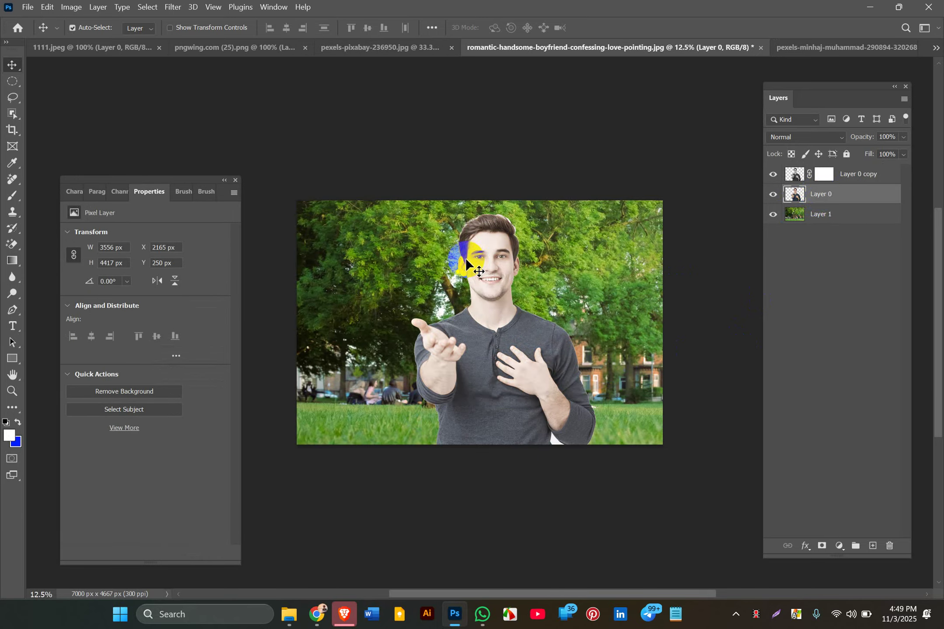
# Brush black on Layer 0 copy's mask over the man's head and lower torso, leaving a band across the chest and hands.
pyautogui.click(825, 175)
pyautogui.press('d')
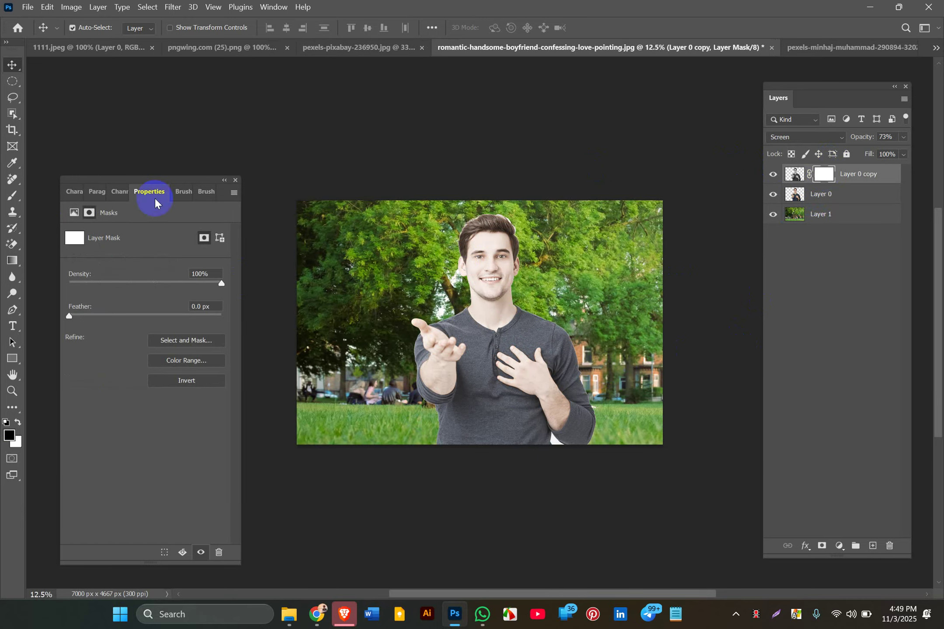
pyautogui.click(13, 197)
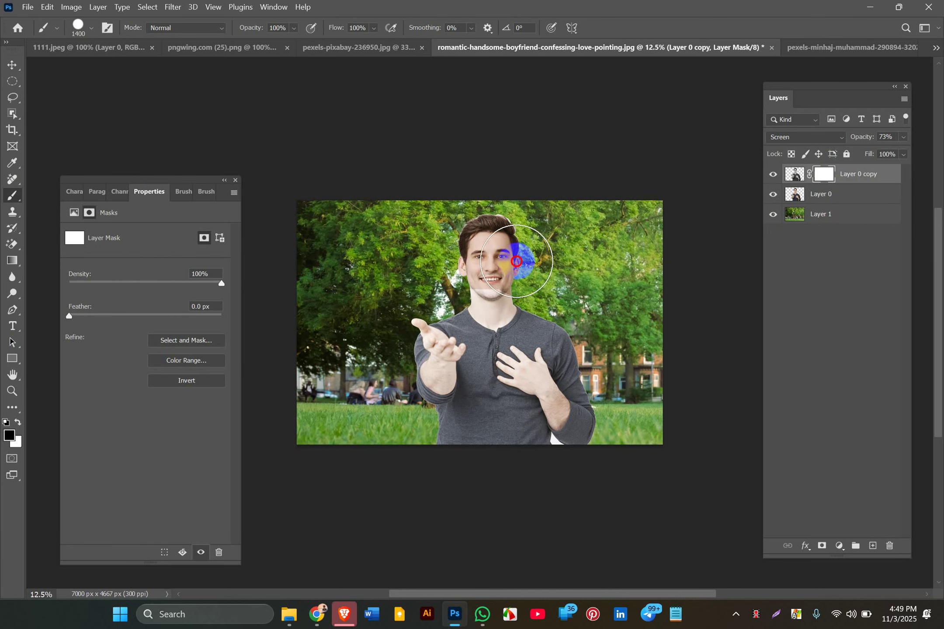
pyautogui.moveTo(493, 274)
pyautogui.mouseDown()
pyautogui.moveTo(538, 272)
pyautogui.moveTo(489, 280)
pyautogui.moveTo(453, 254)
pyautogui.moveTo(508, 232)
pyautogui.moveTo(445, 242)
pyautogui.moveTo(462, 259)
pyautogui.mouseUp()
pyautogui.moveTo(373, 428); pyautogui.dragTo(627, 421)
pyautogui.moveTo(551, 427)
pyautogui.mouseDown()
pyautogui.moveTo(384, 426)
pyautogui.moveTo(600, 410)
pyautogui.moveTo(614, 419)
pyautogui.mouseUp()
pyautogui.click(13, 65)
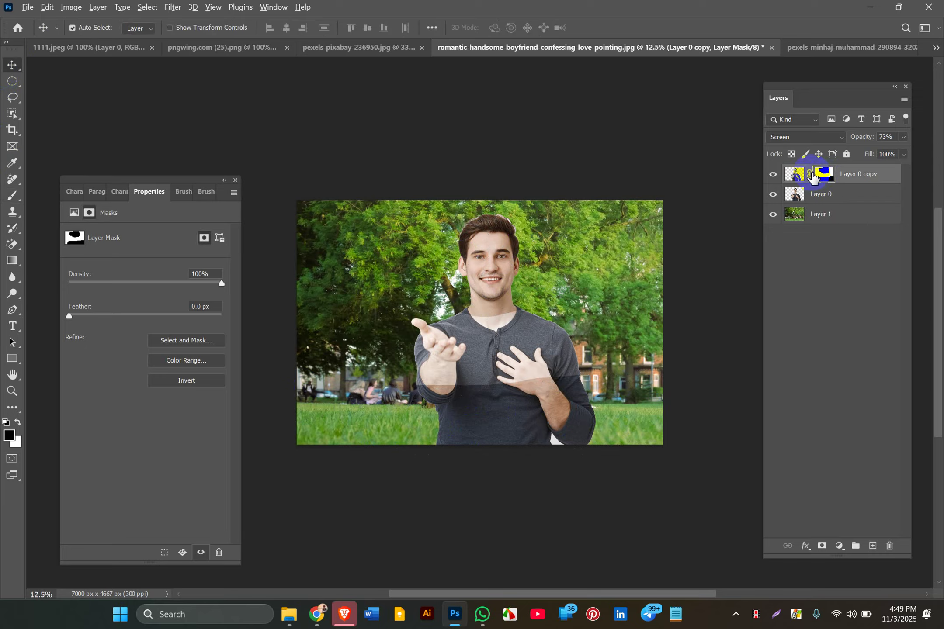
# Copy Layer 0 copy's mask onto Layer 0 and invert it so the chest band turns see-through.
pyautogui.moveTo(820, 175); pyautogui.dragTo(823, 195)
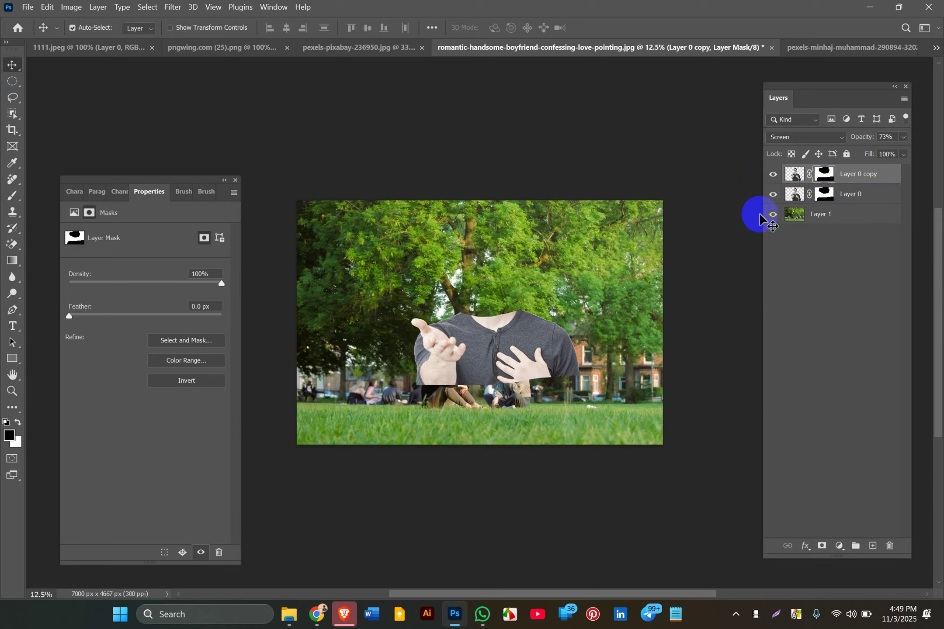
pyautogui.click(825, 195)
pyautogui.moveTo(826, 197); pyautogui.dragTo(476, 372)
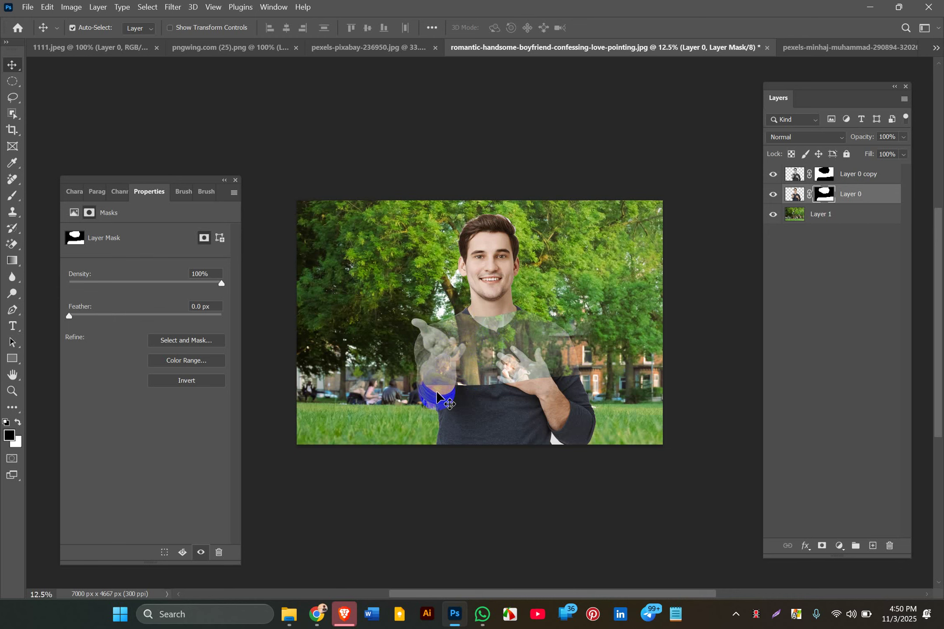
pyautogui.click(500, 363)
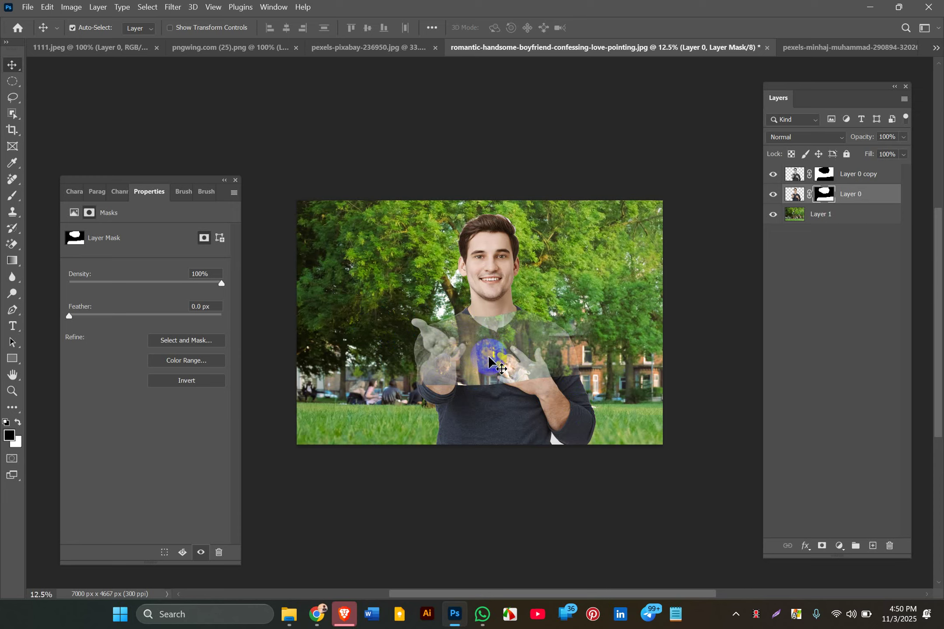
pyautogui.click(492, 267)
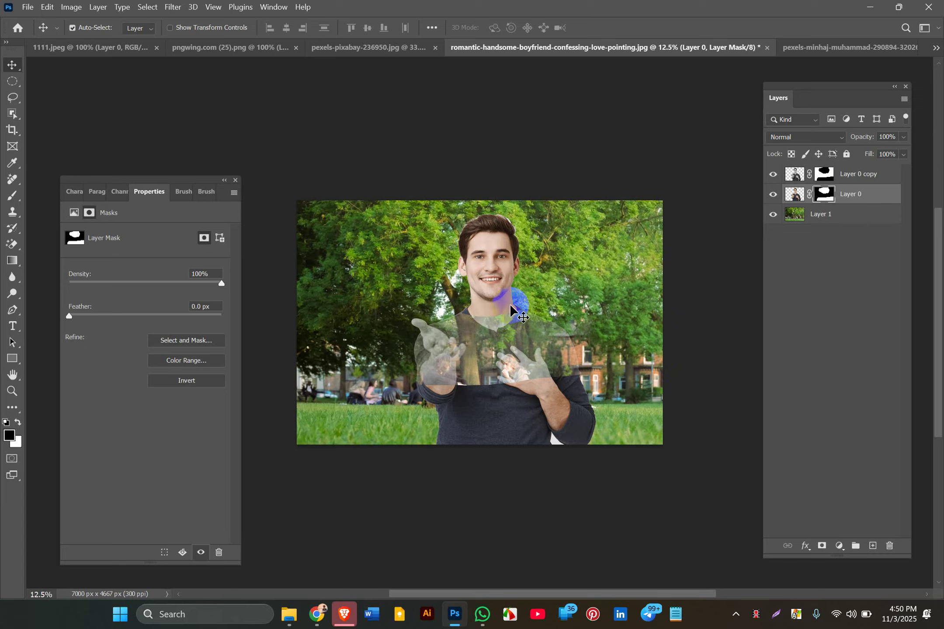
pyautogui.click(477, 277)
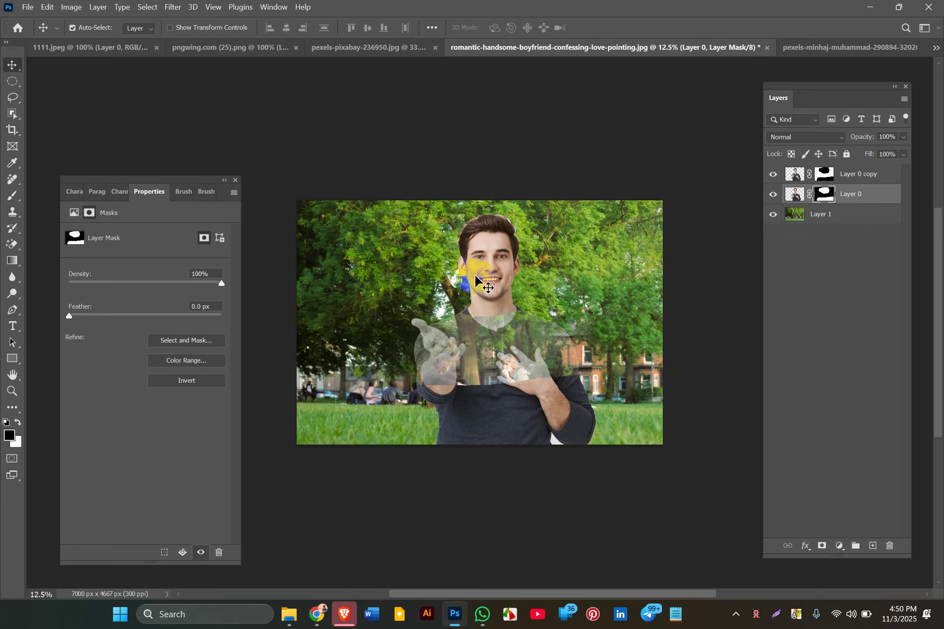
pyautogui.moveTo(315, 174); pyautogui.dragTo(598, 444)
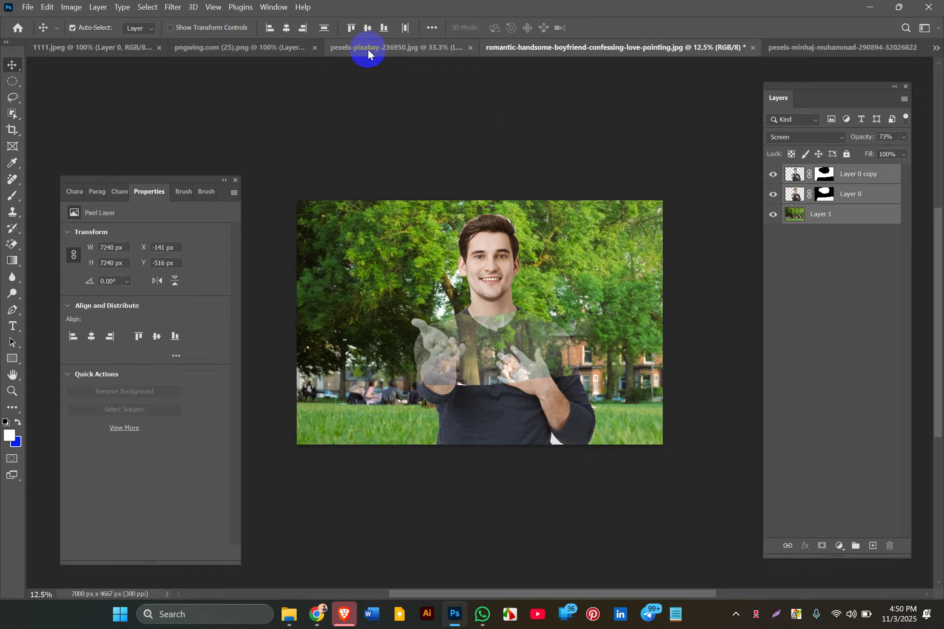
# Go back to the orange document and examine the whole composition with the fish, splash and transparent upper half.
pyautogui.click(381, 49)
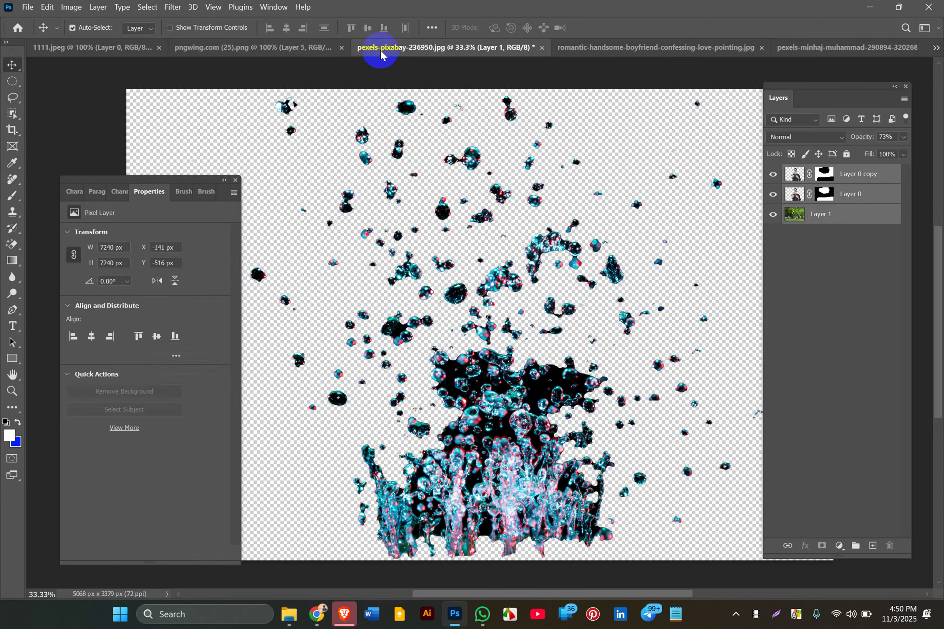
pyautogui.click(583, 52)
pyautogui.click(247, 49)
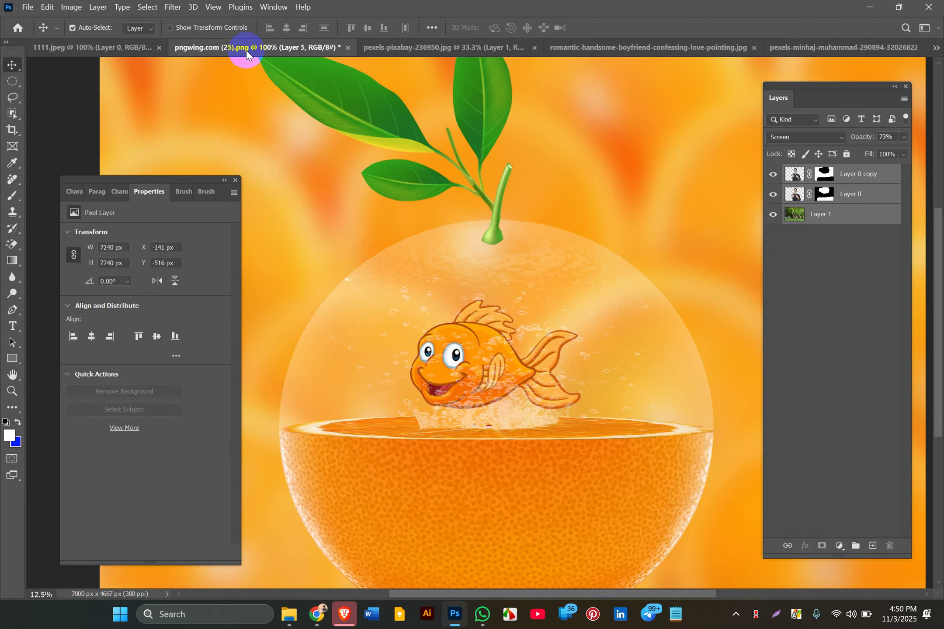
pyautogui.scroll(-3, 418, 336)
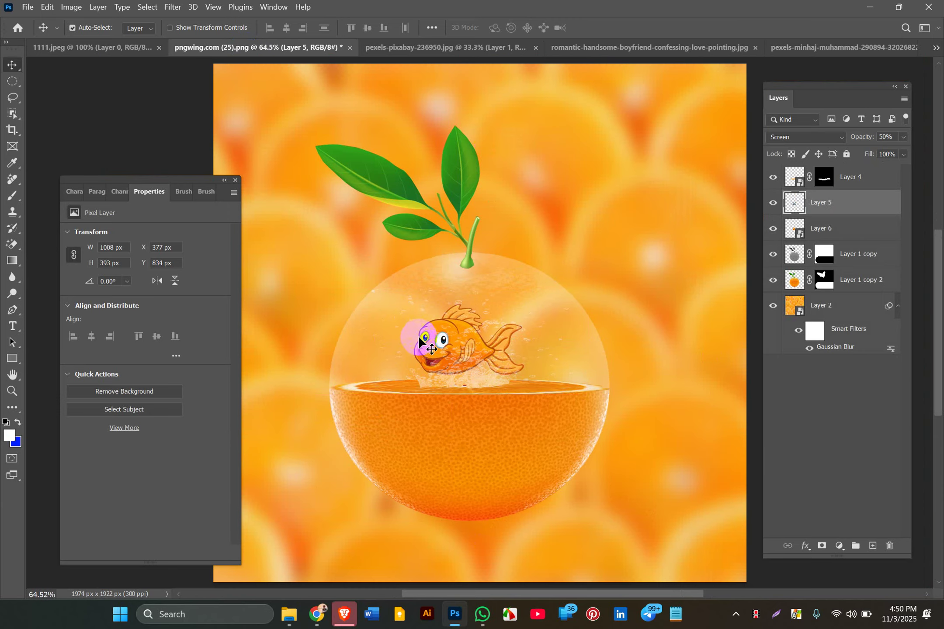
pyautogui.scroll(-1, 565, 295)
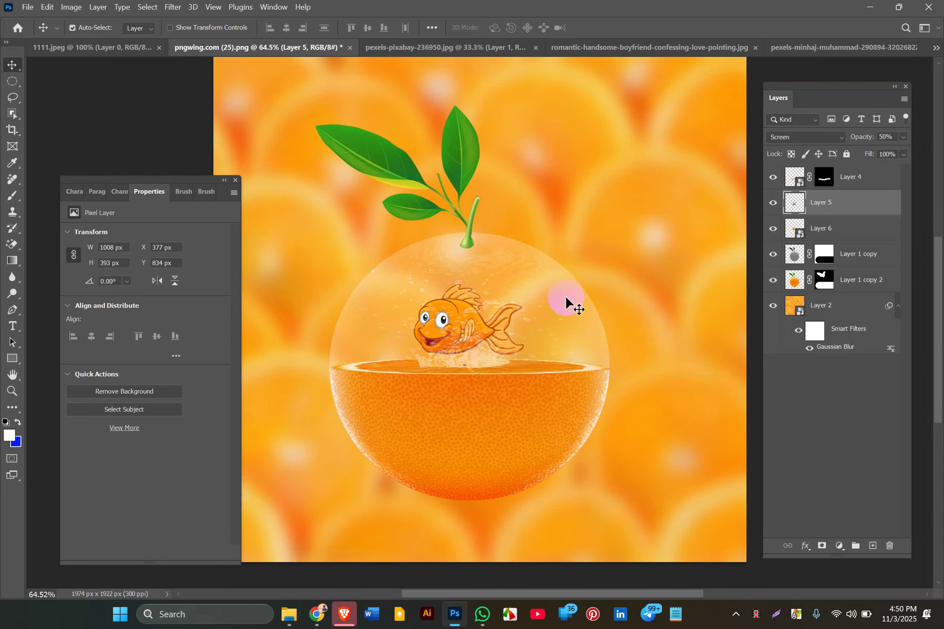
pyautogui.hscroll(3, 565, 296)
pyautogui.hscroll(-6, 566, 296)
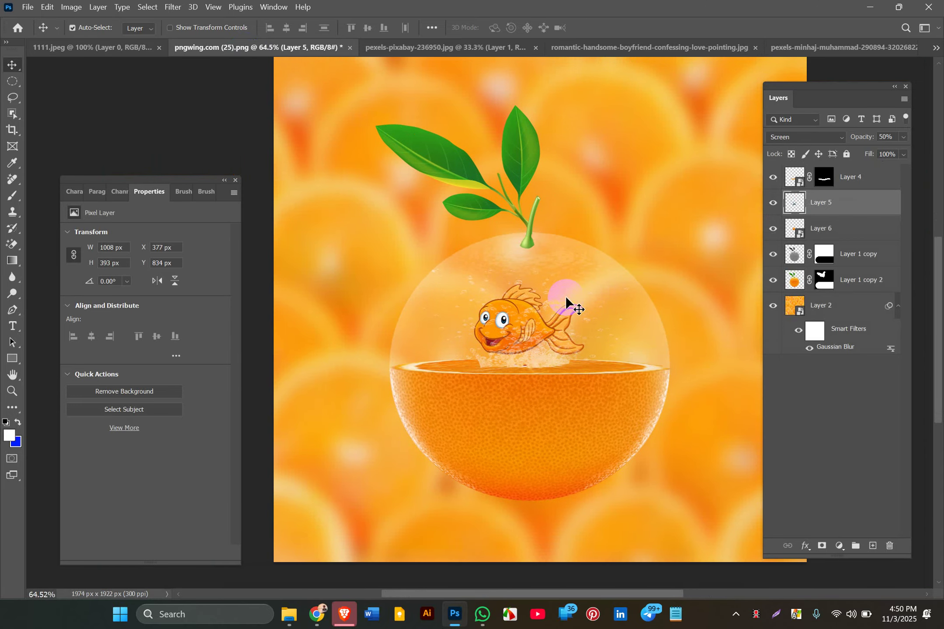
pyautogui.hscroll(1, 566, 296)
pyautogui.scroll(-5, 565, 296)
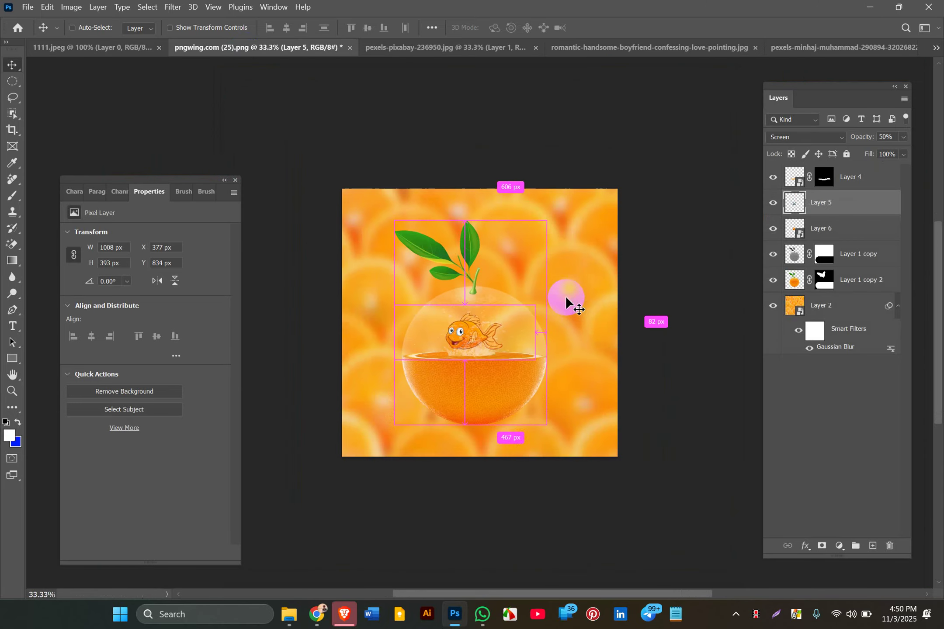